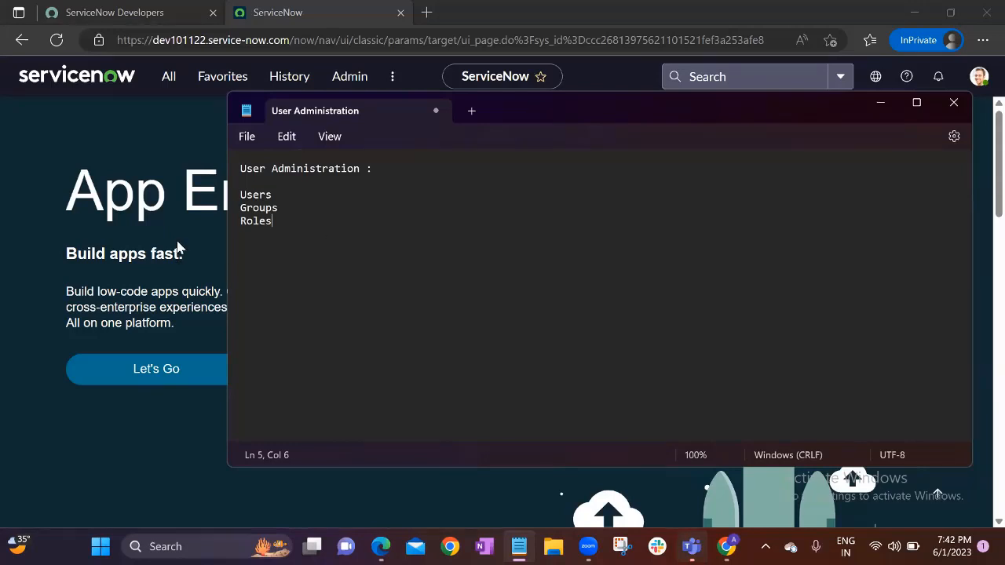
Bring the ServiceNow App Engine Studio page in front of the Notepad notes
left_click(224, 228)
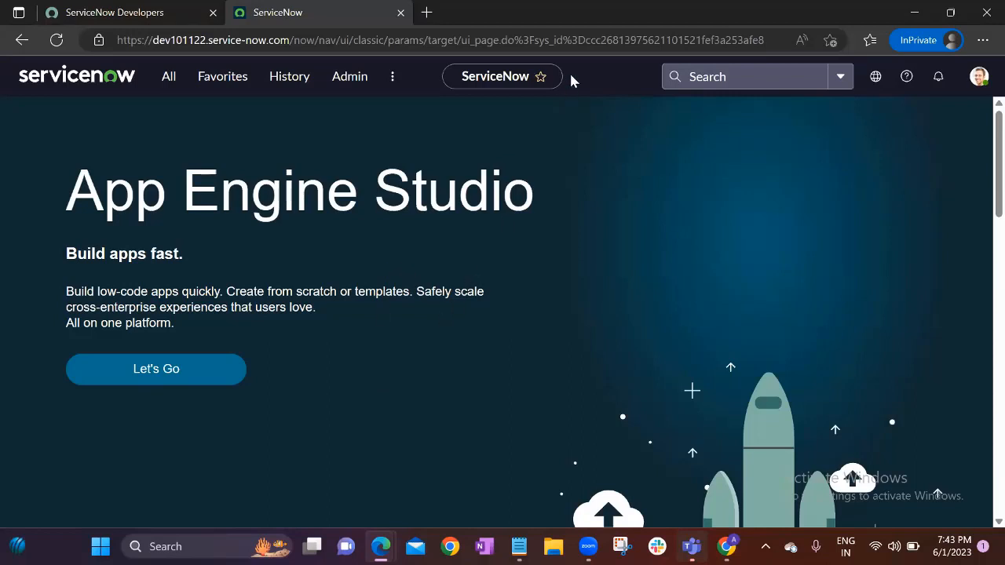
Filter the All menu for 'users' and open System Security > Users
left_click(169, 82)
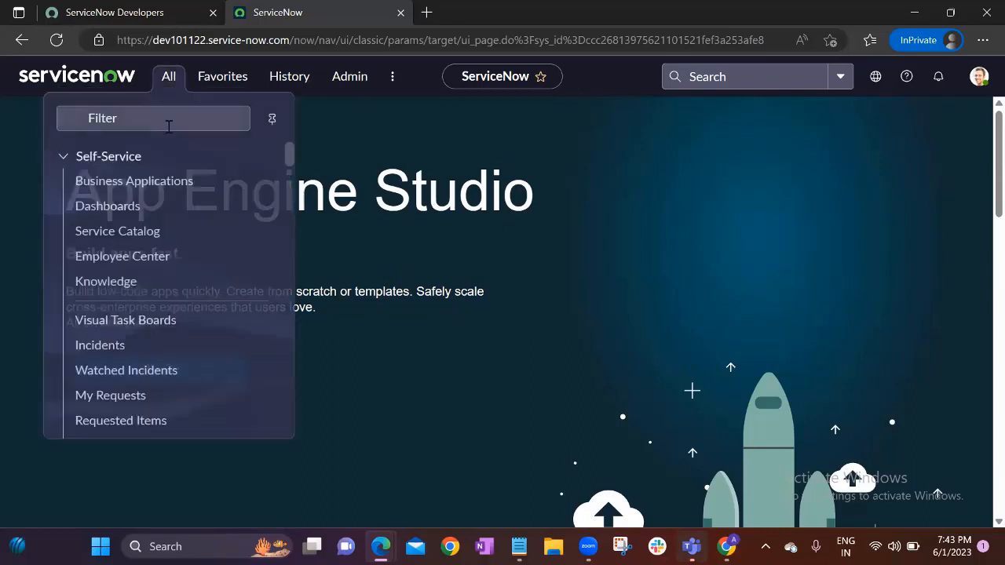
type("userr")
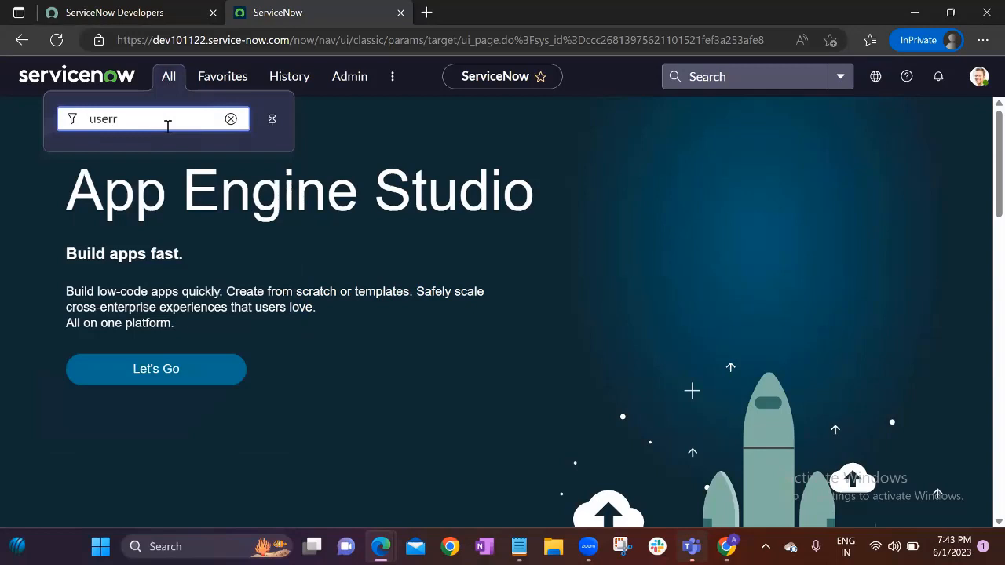
key("BackSpace")
type("s")
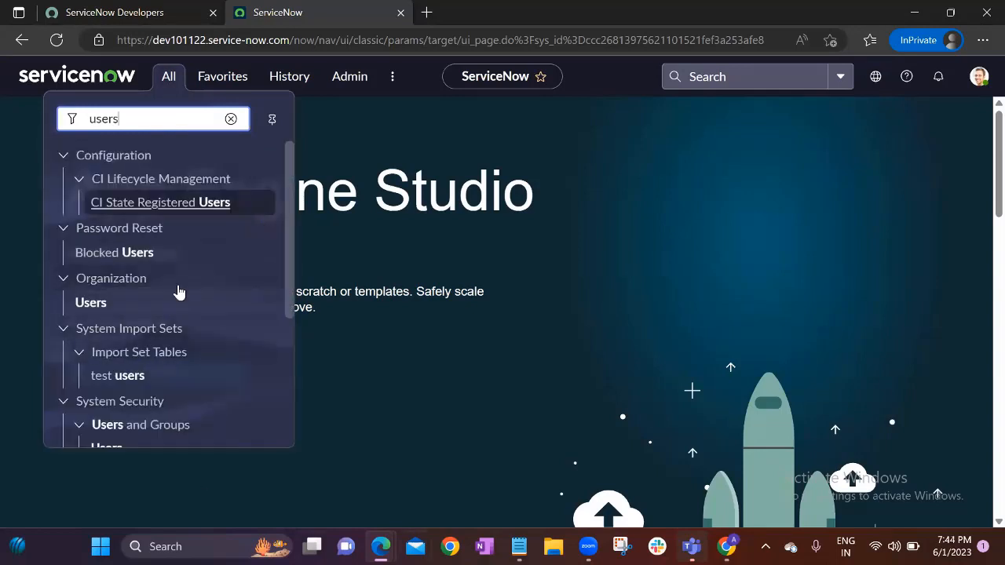
scroll(159, 285, "down", 2)
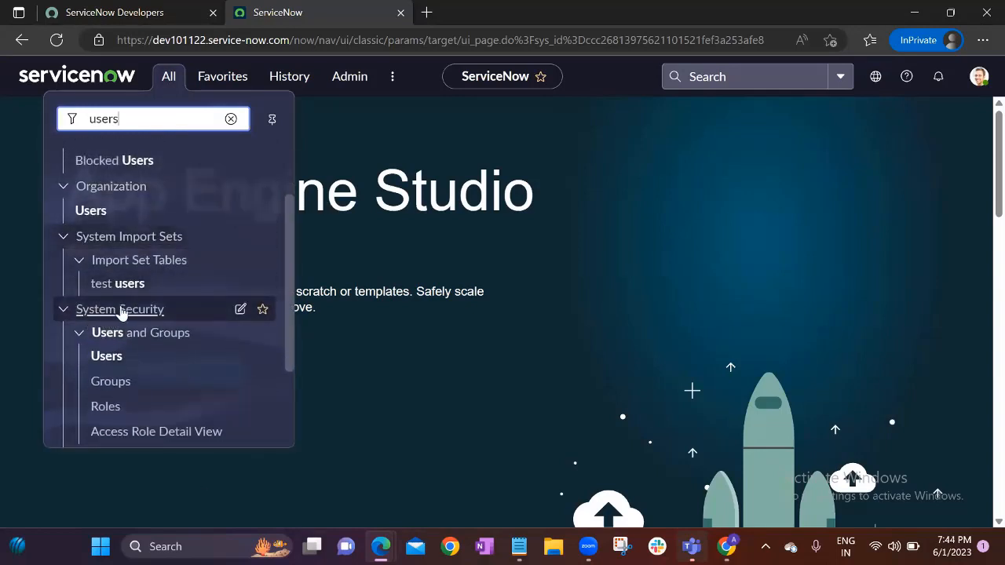
left_click(102, 358)
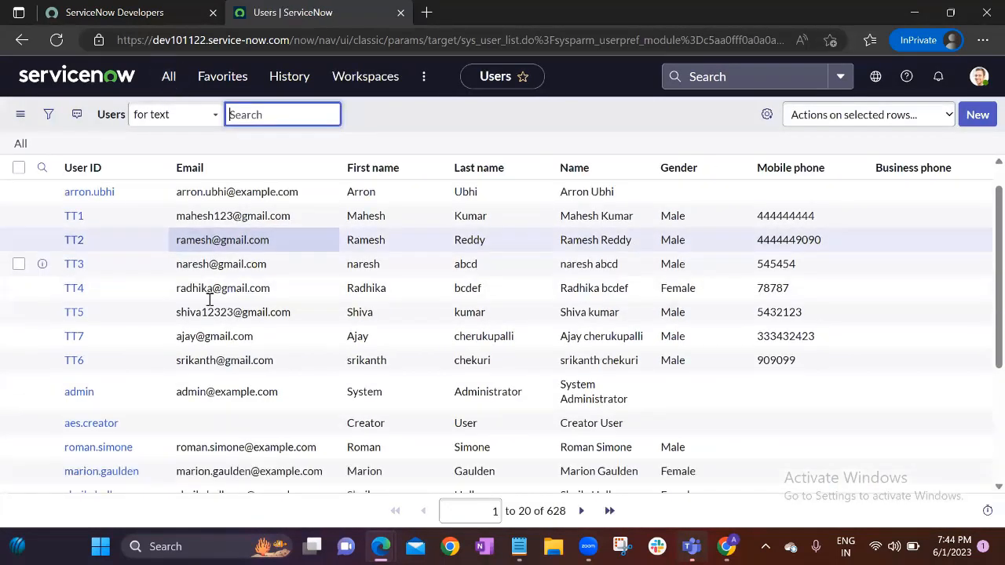
Return to the full Users list of 628 records and start a new user record
scroll(236, 313, "down", 3)
scroll(250, 320, "up", 3)
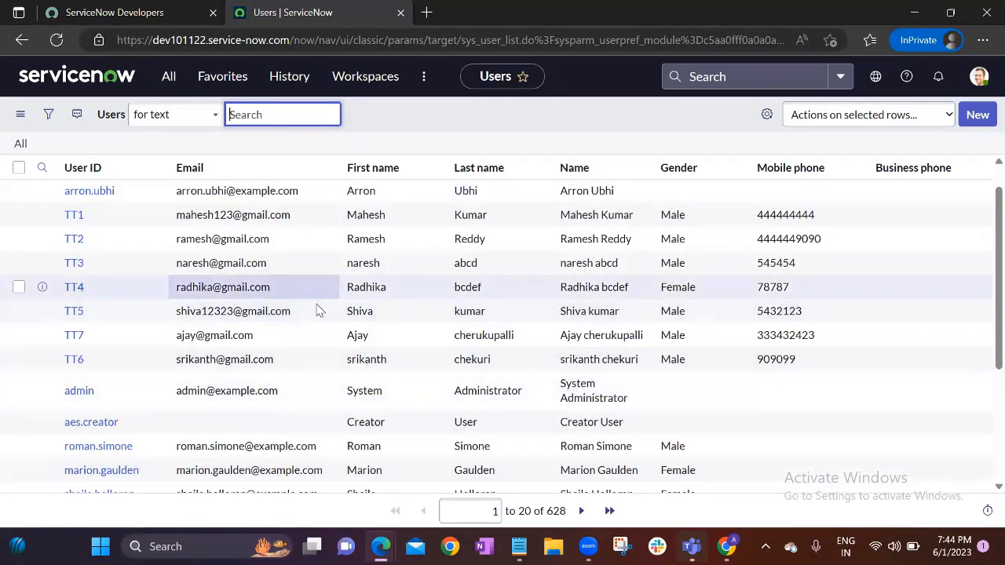
scroll(318, 311, "up", 1)
left_click(430, 128)
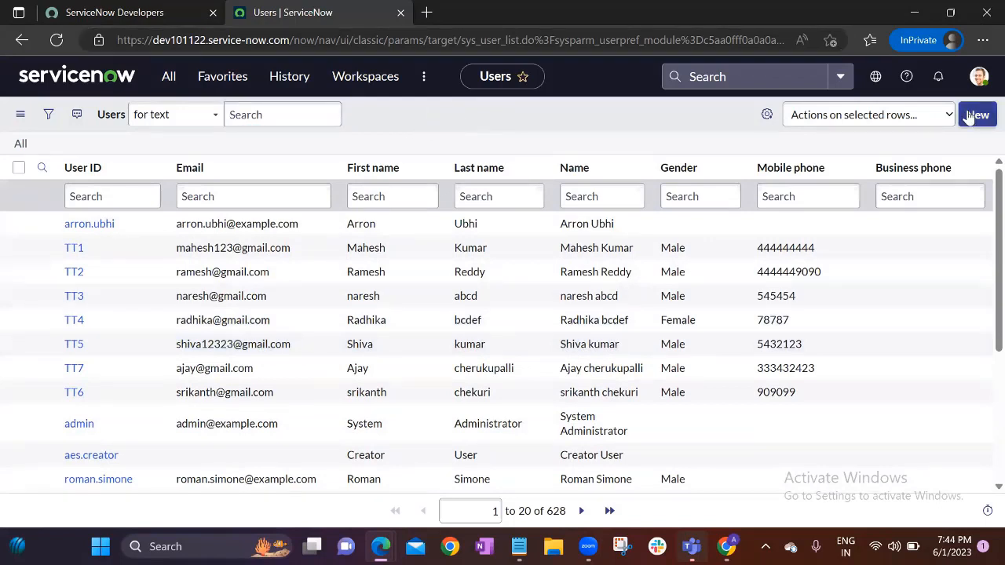
left_click(167, 76)
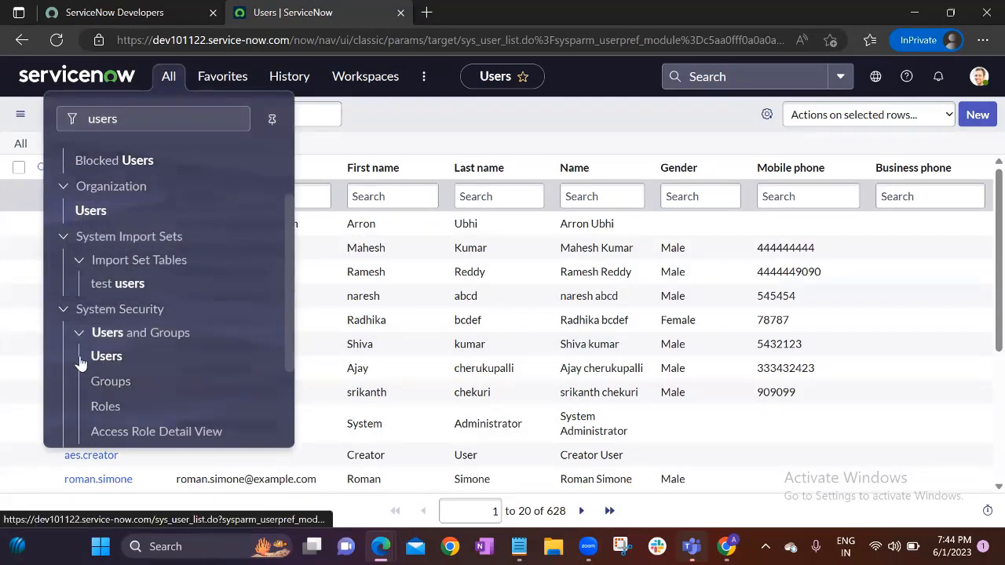
left_click(543, 104)
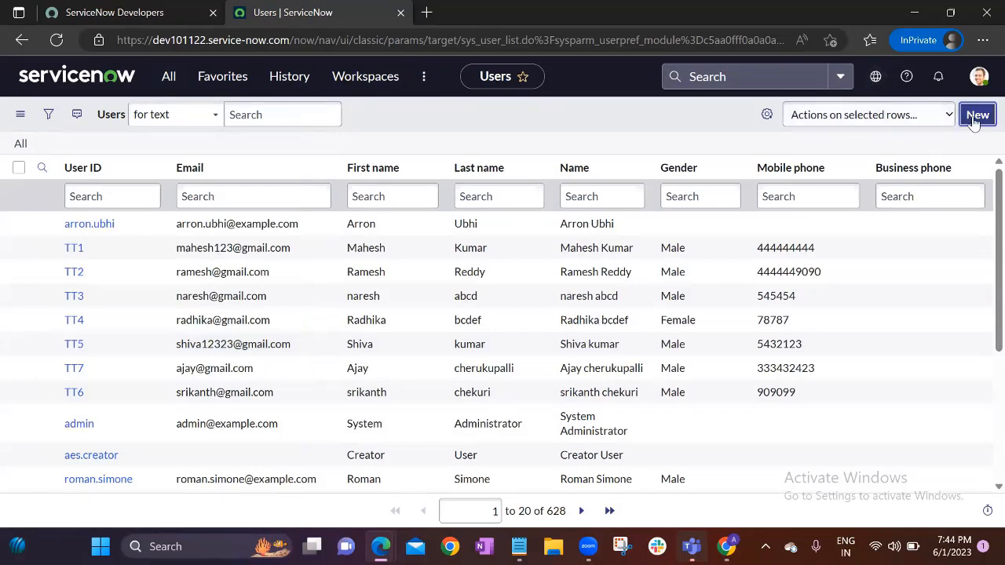
left_click(976, 115)
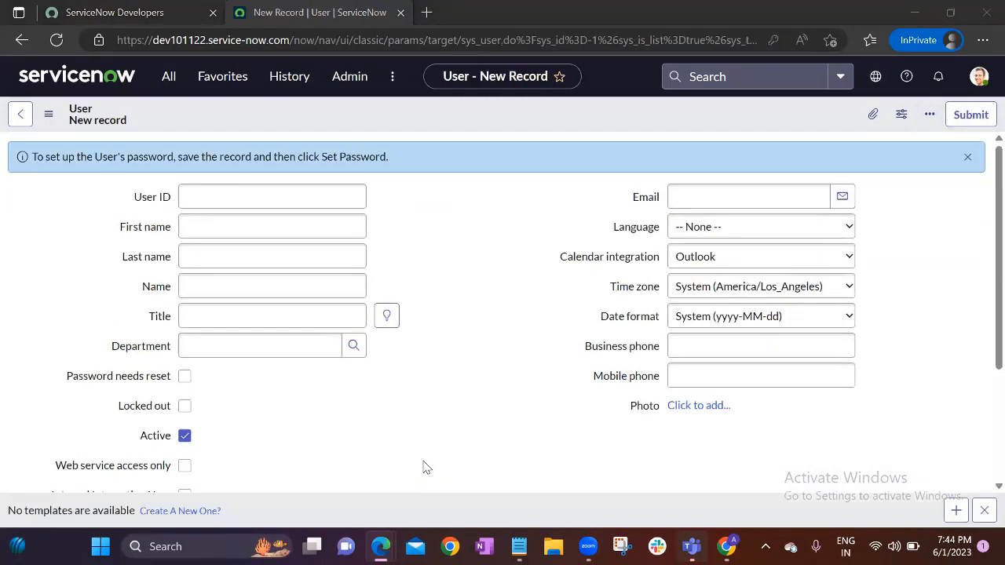
Fill in the new user's lowercase User ID, First name and Last name
left_click(244, 199)
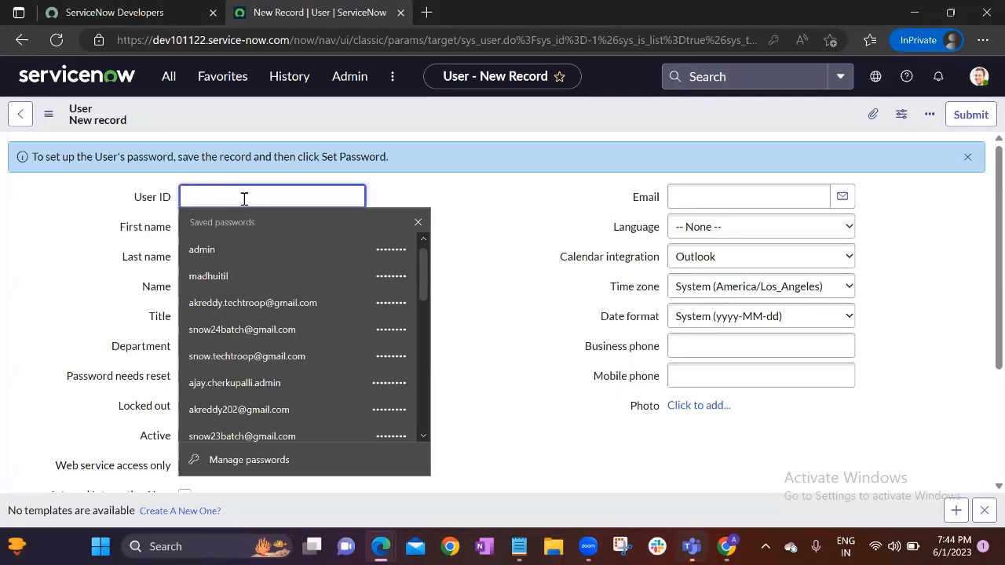
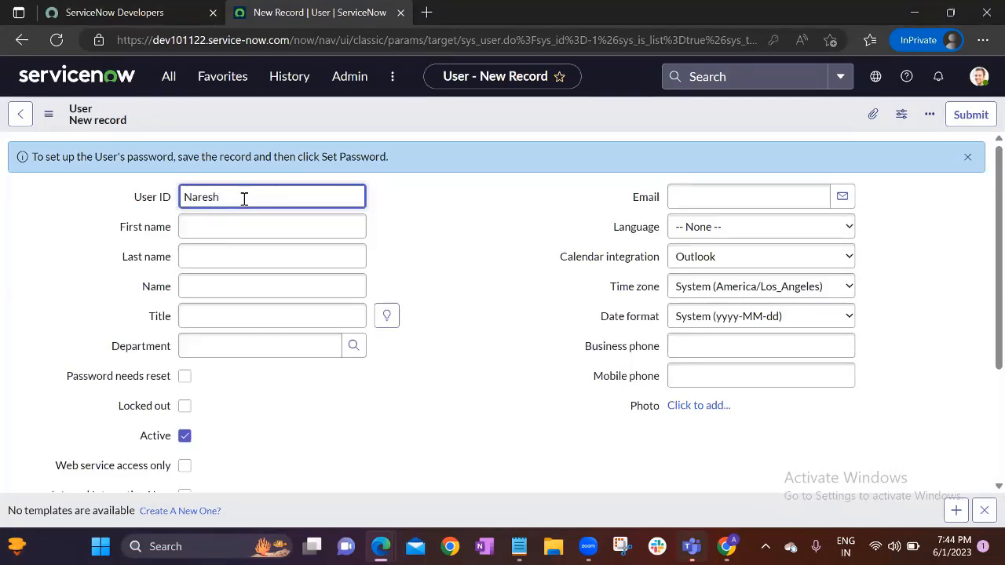
left_click(247, 218)
type("Nare")
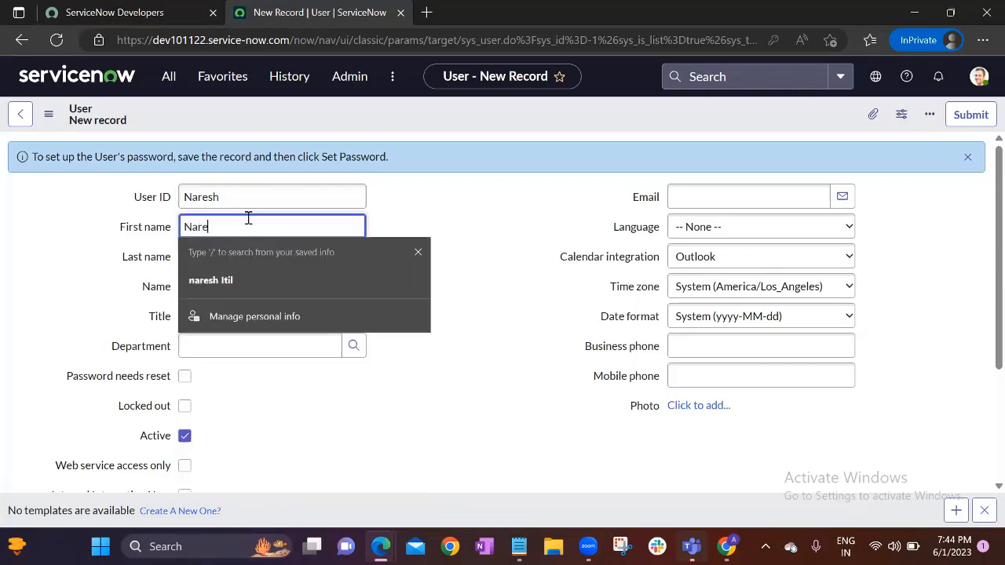
type("sh")
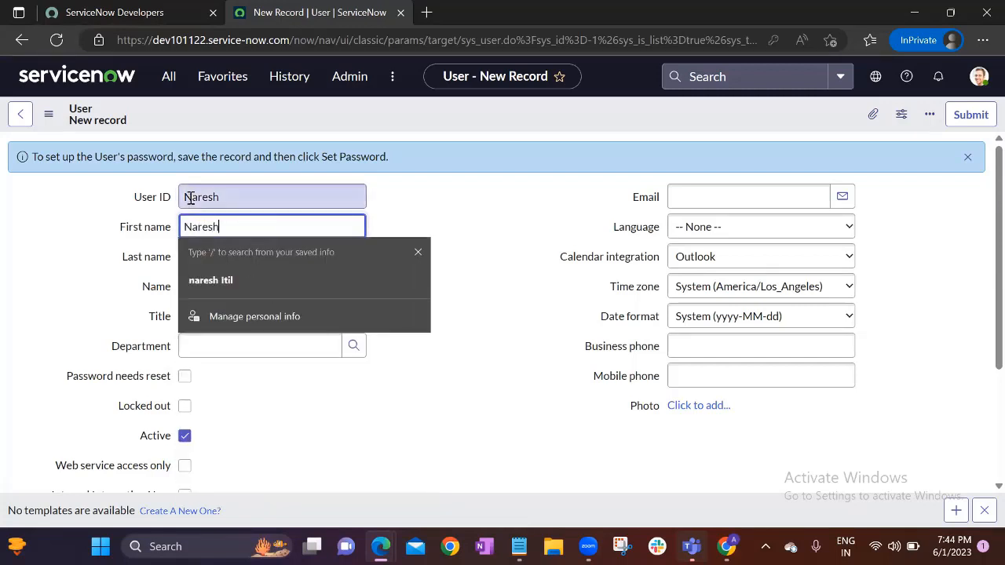
left_click(190, 198)
key("BackSpace")
type("n")
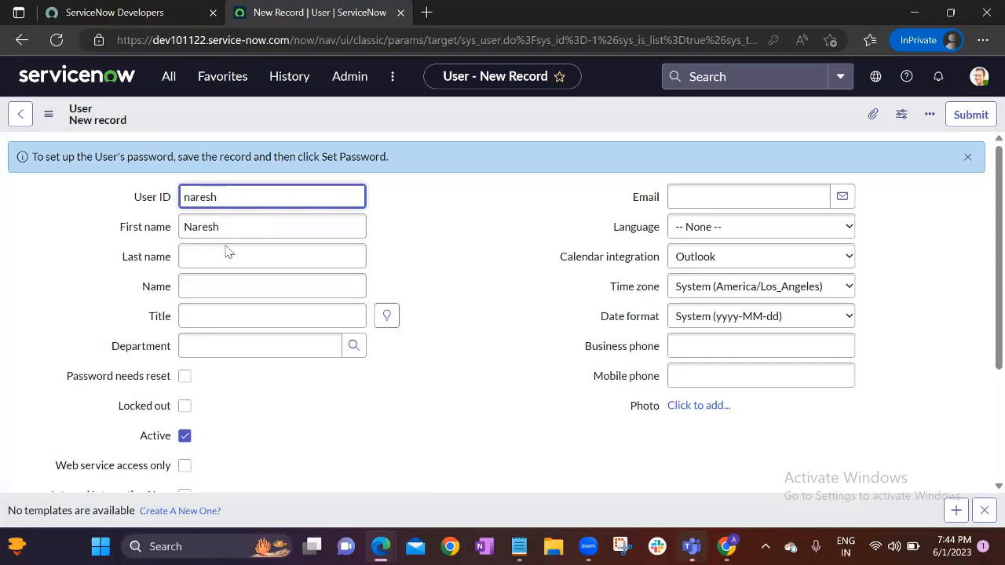
left_click(235, 259)
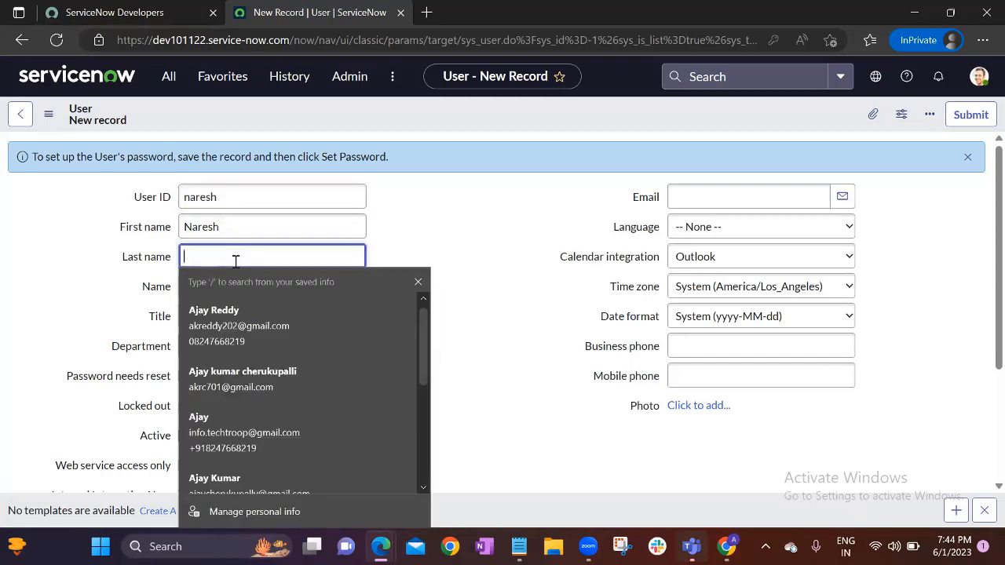
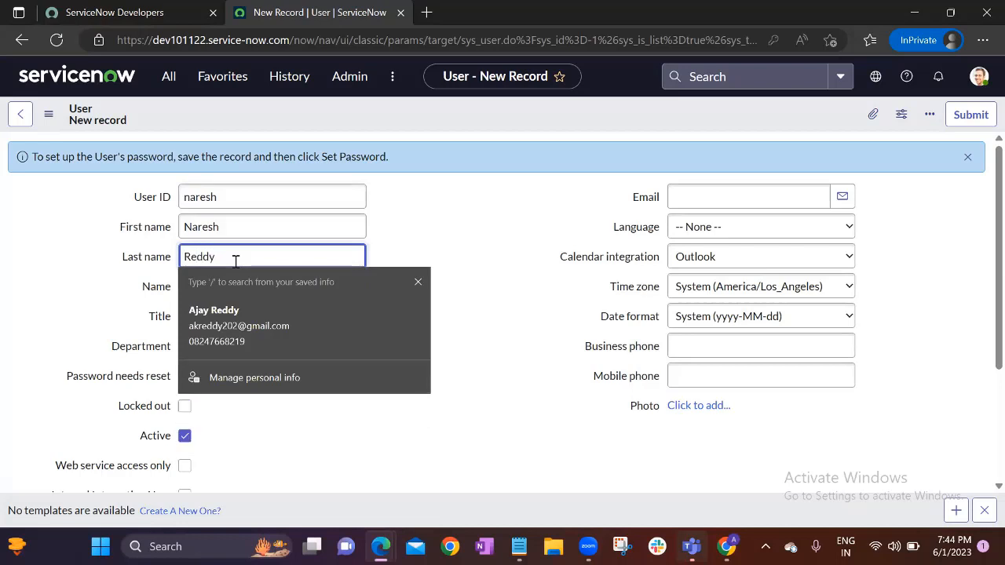
Save the new user record from the form header's context menu
left_click(440, 209)
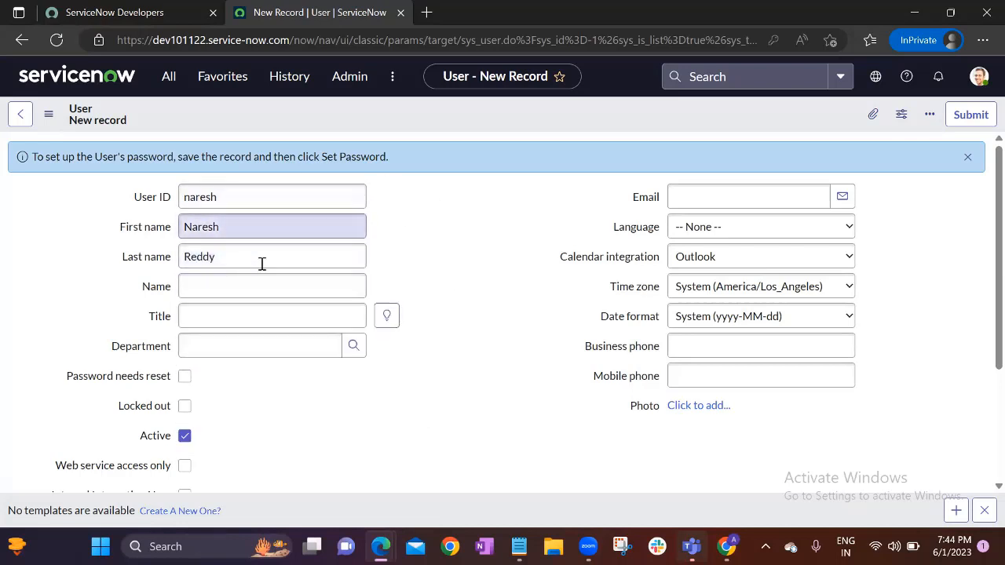
left_click(214, 198)
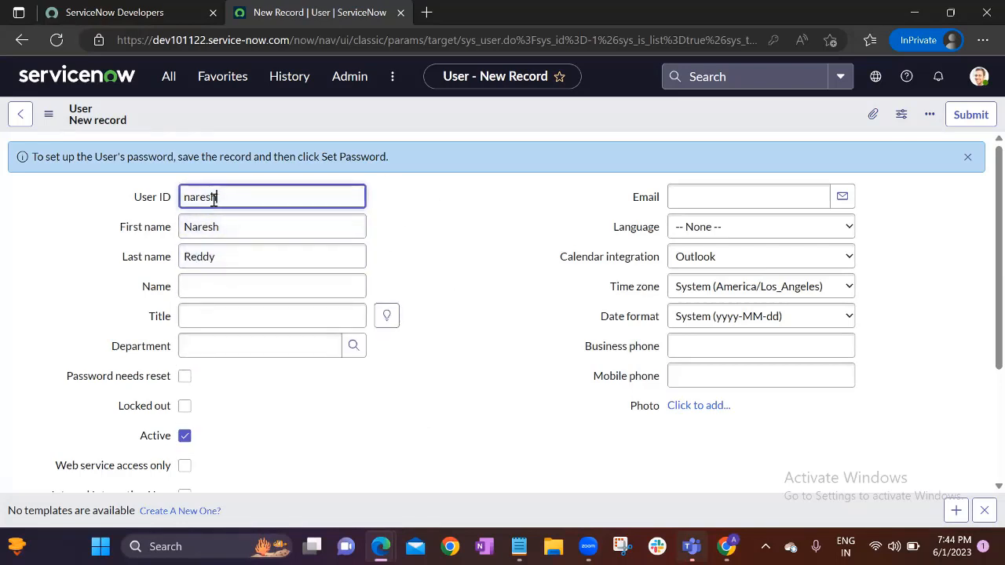
left_click_drag(214, 198, 183, 198)
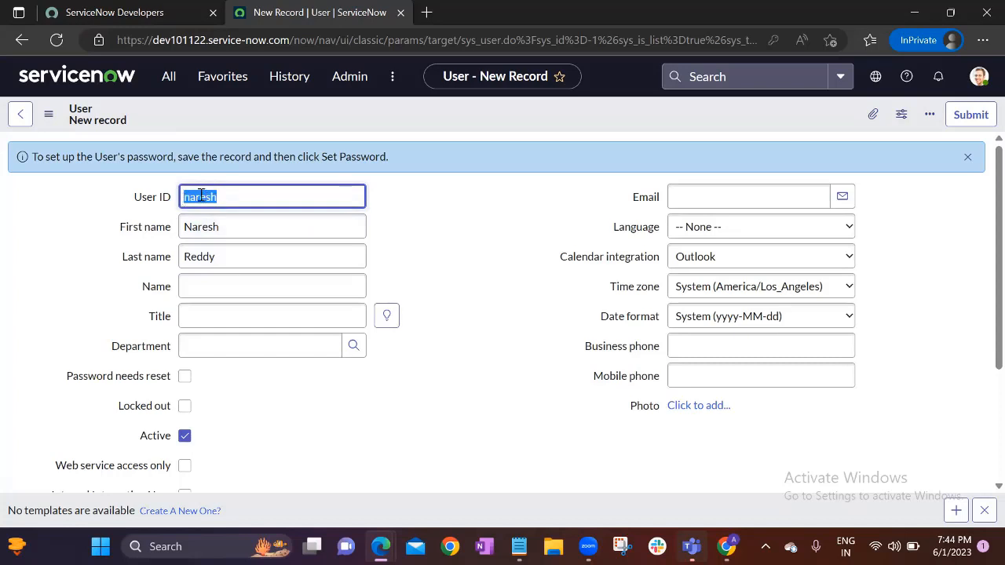
left_click(412, 250)
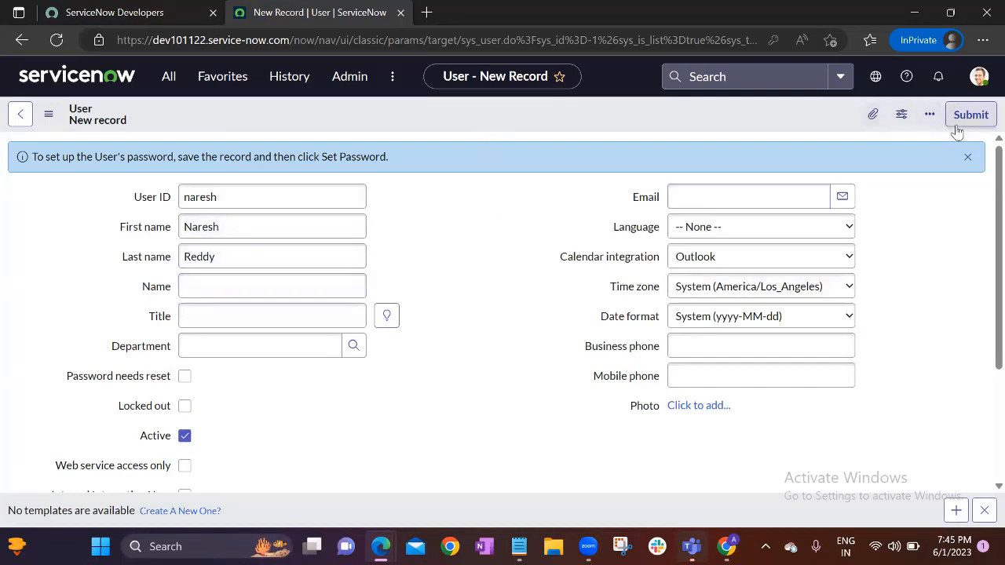
right_click(474, 116)
left_click(501, 130)
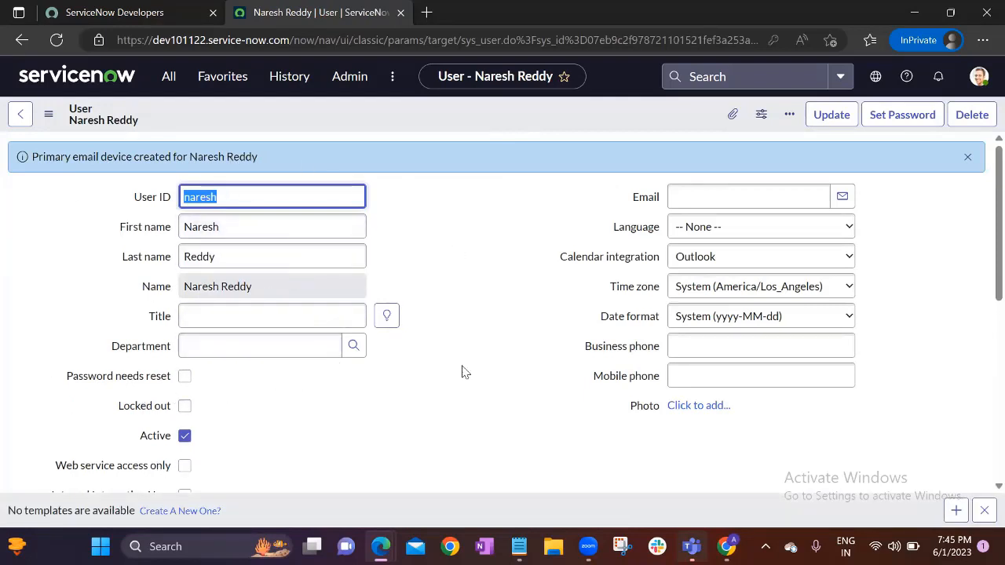
Generate a random password for the user, copy it, save it, and close the dialog
left_click(463, 275)
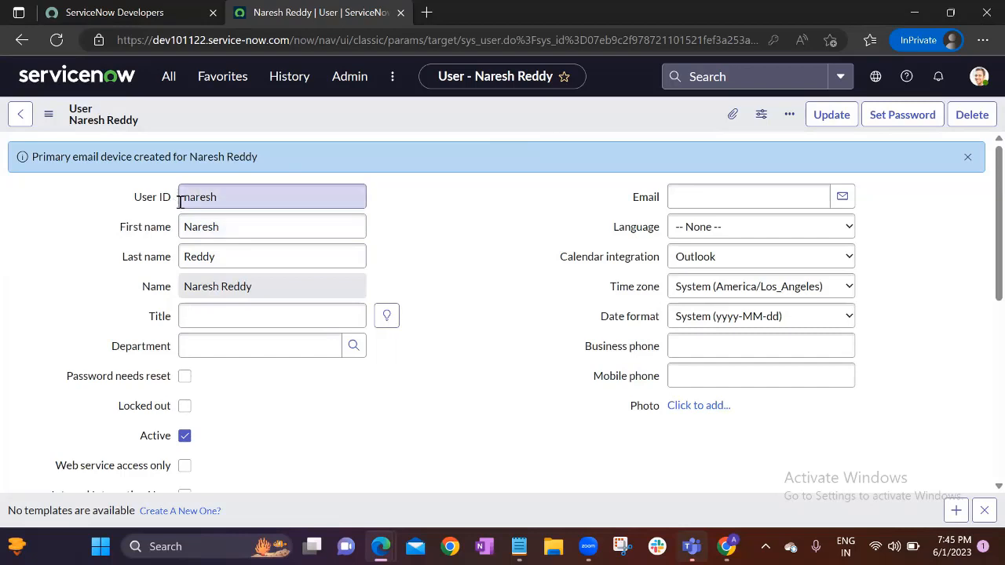
left_click(516, 256)
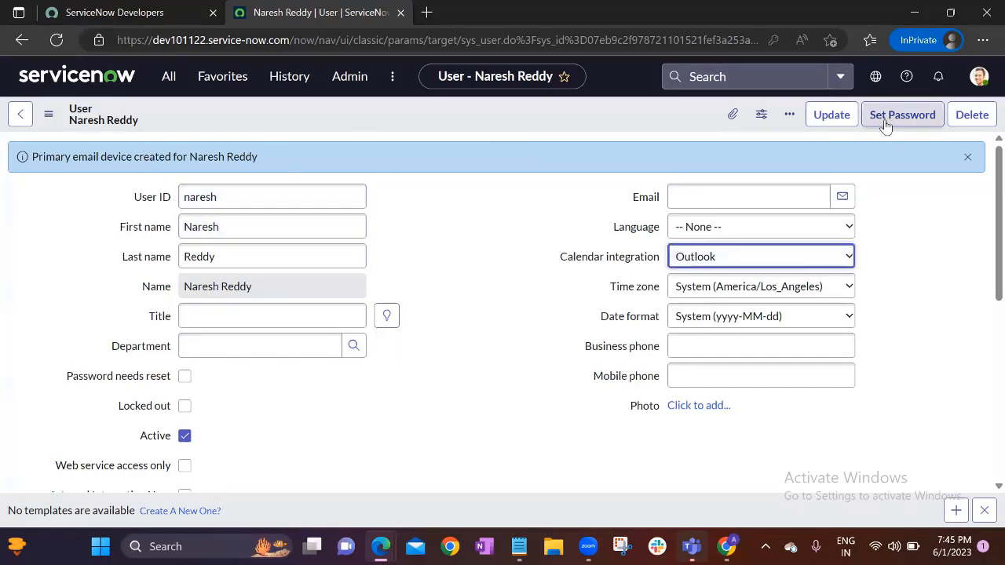
left_click(912, 118)
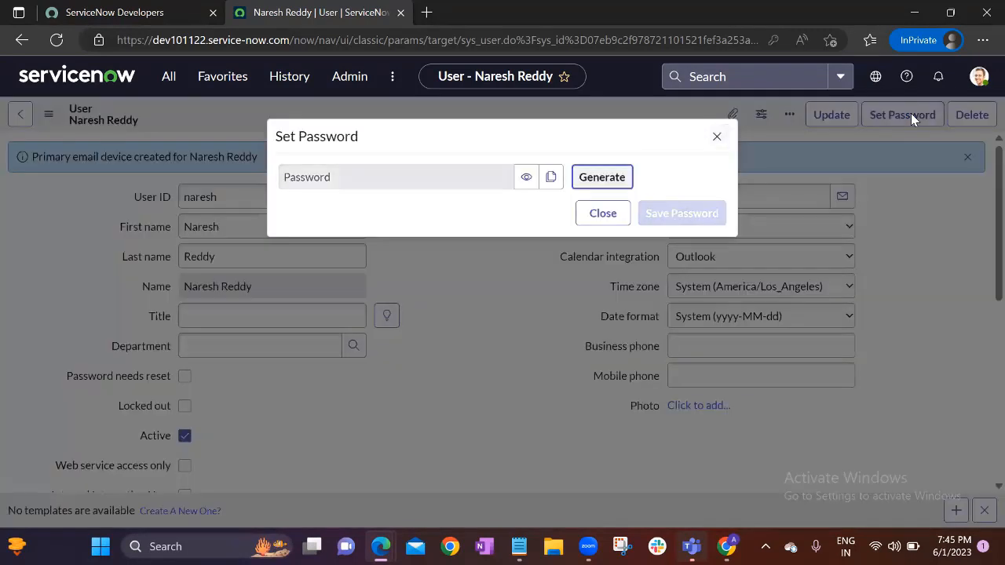
left_click(610, 179)
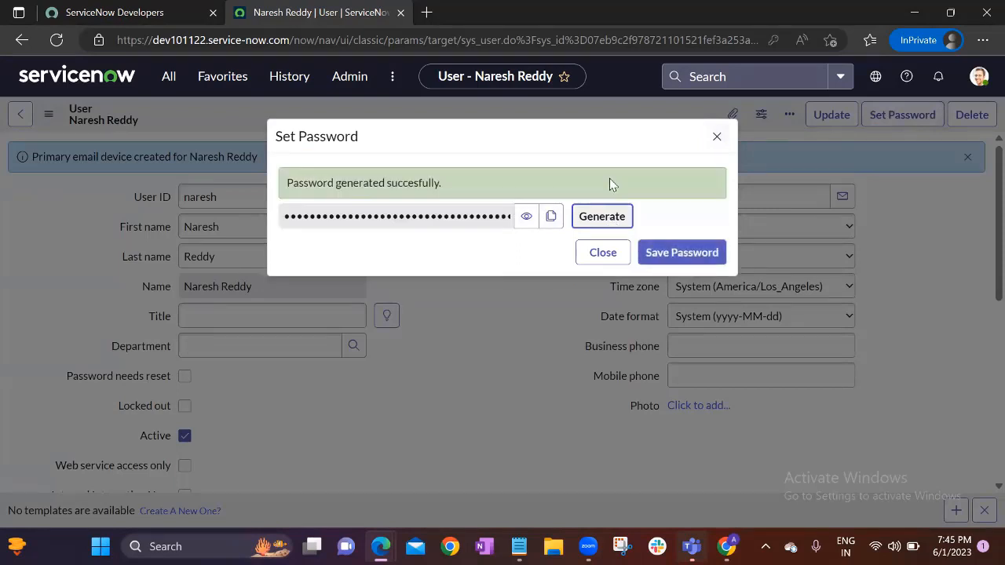
left_click(550, 222)
left_click(550, 222)
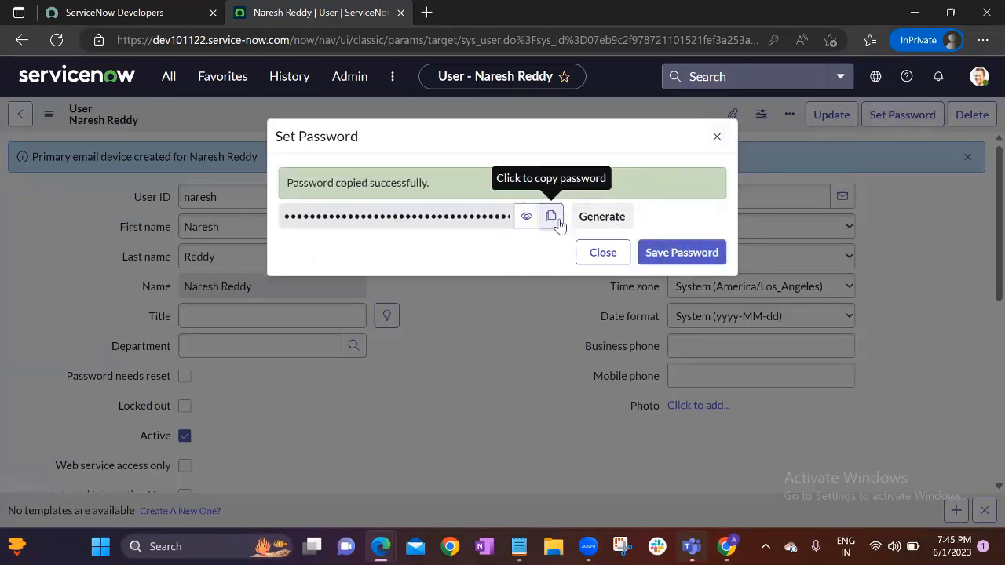
left_click(692, 257)
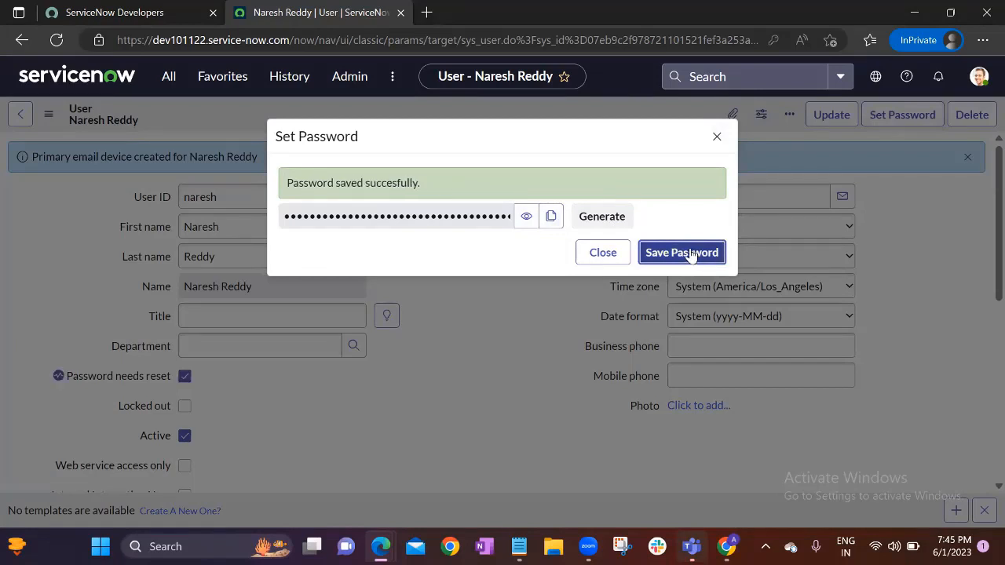
left_click(716, 138)
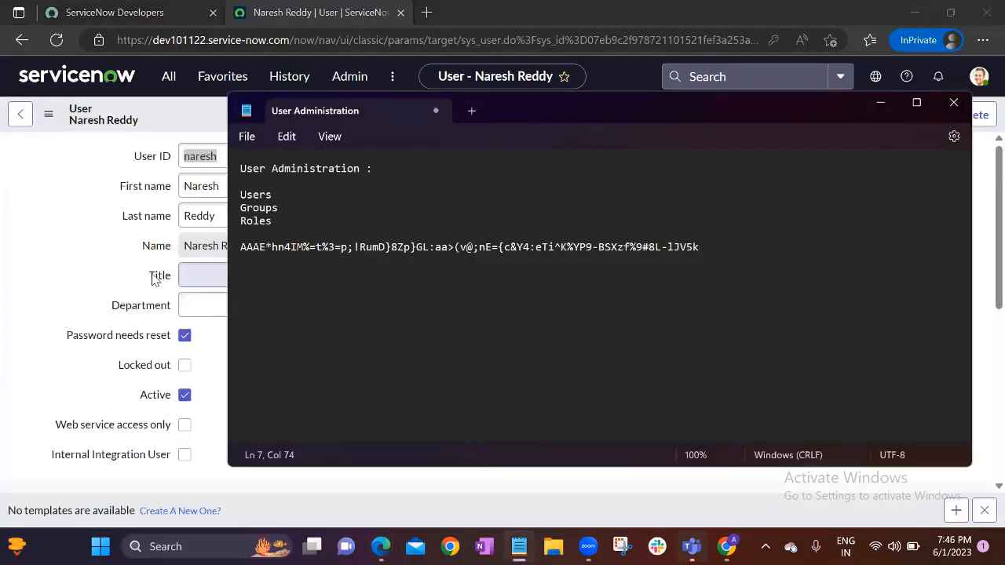
Leave the user form for the instance's App Engine Studio home page
left_click(130, 276)
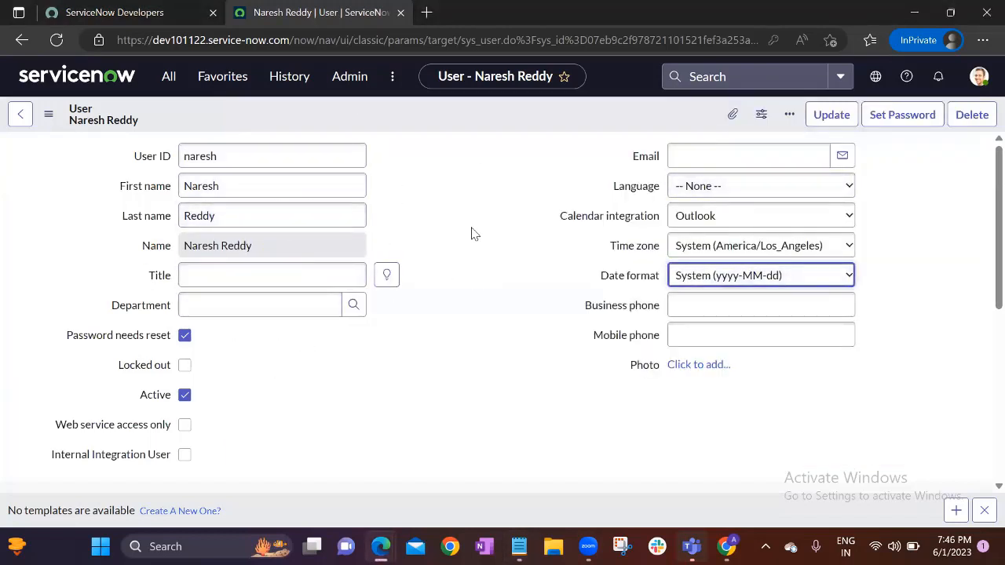
left_click(468, 281)
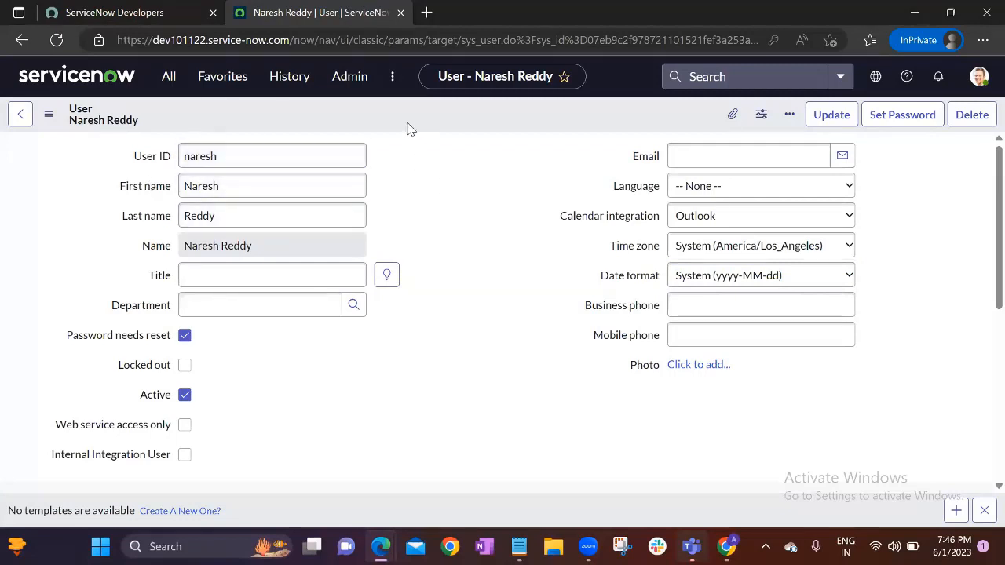
left_click(77, 76)
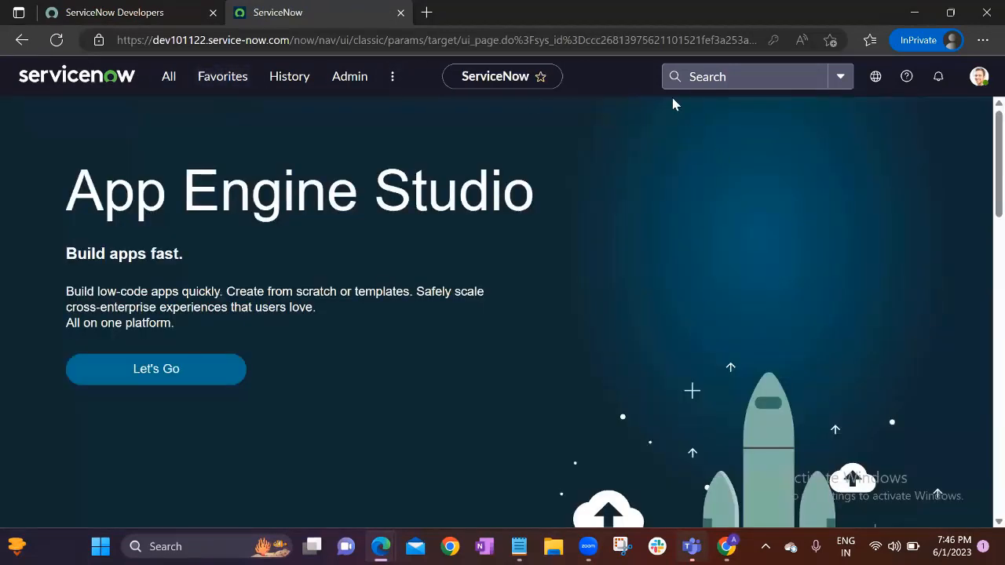
Check the administrator's account menu, then switch to the ServiceNow Developers portal tab
left_click(978, 76)
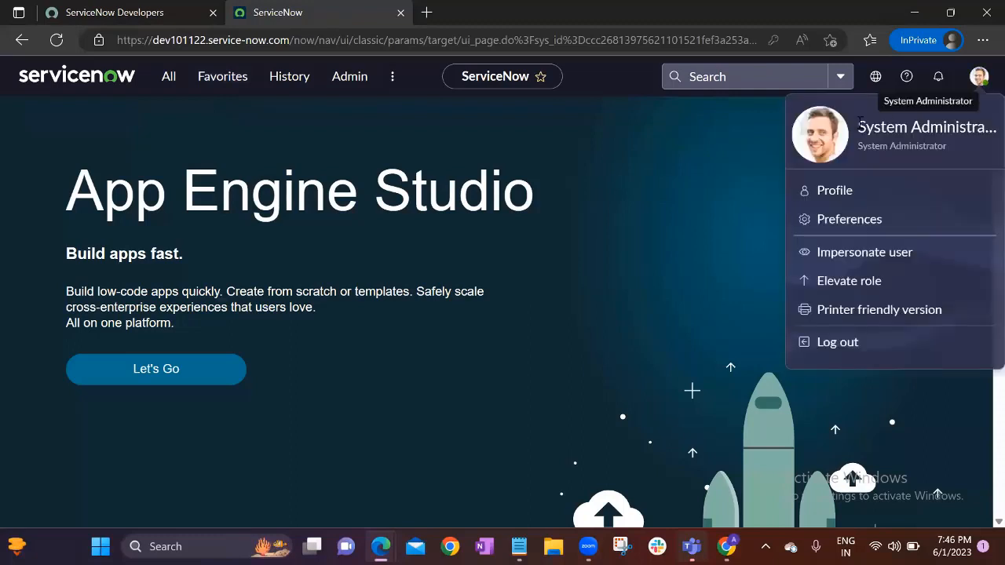
left_click_drag(859, 127, 993, 128)
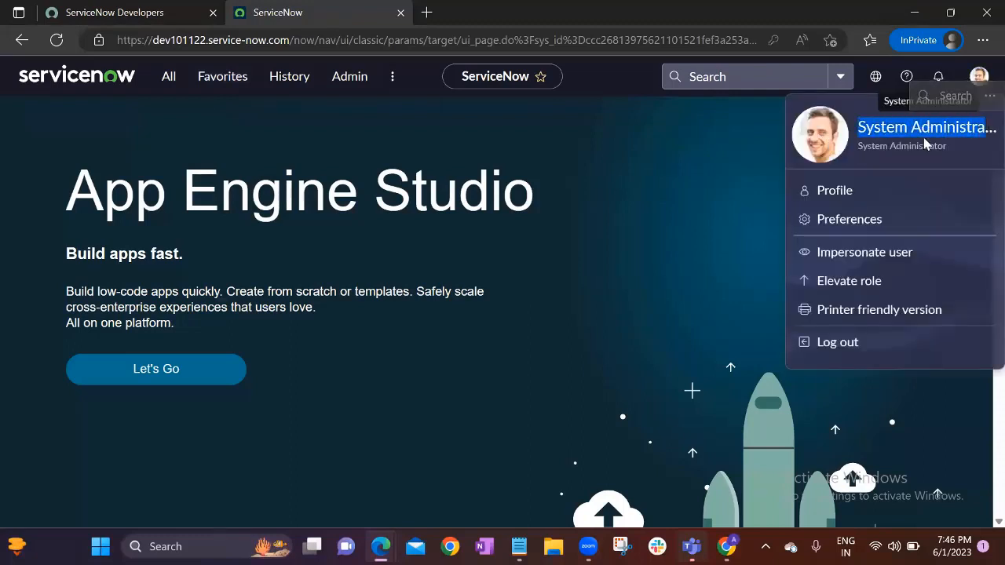
left_click(649, 143)
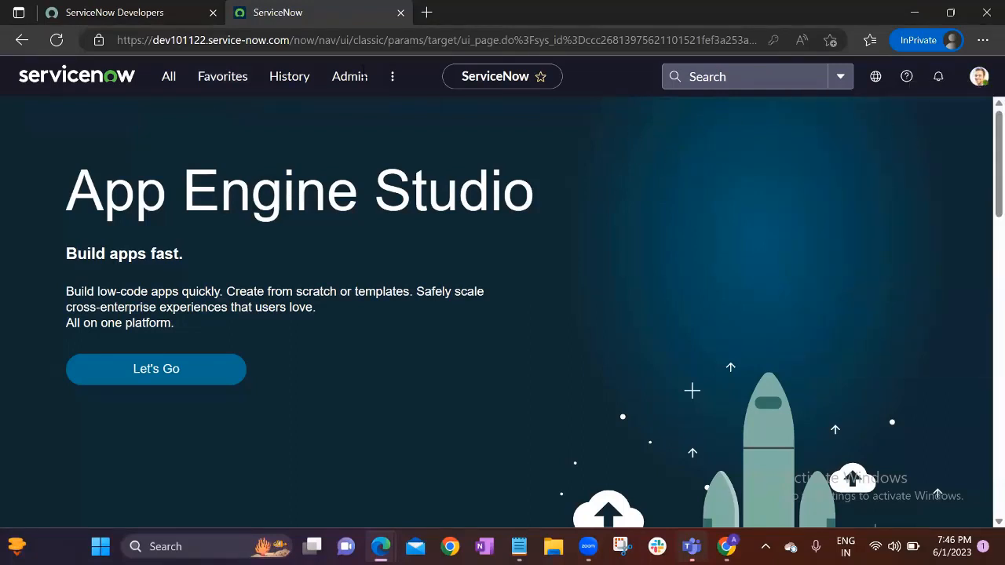
left_click(87, 11)
scroll(349, 274, "up", 3)
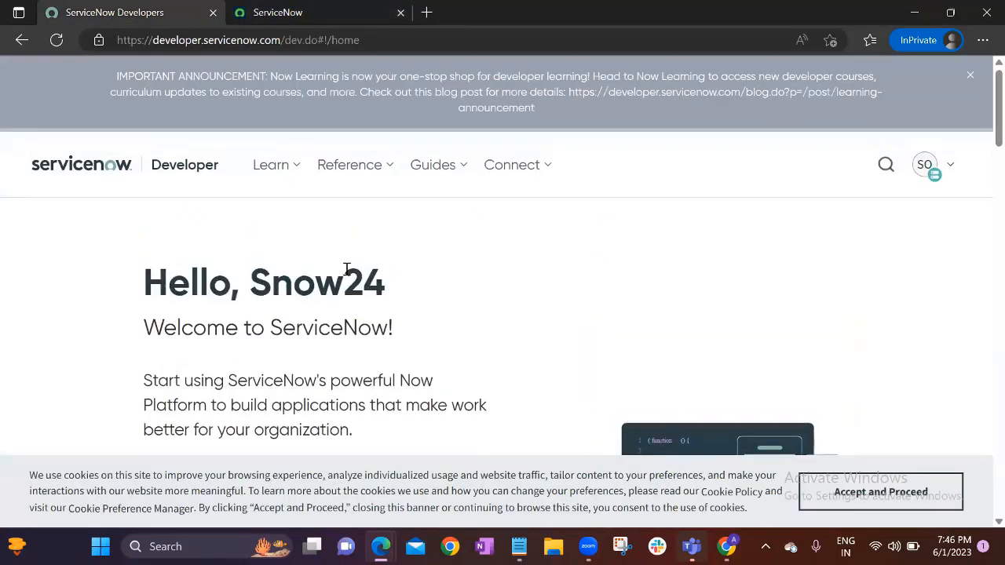
left_click(927, 174)
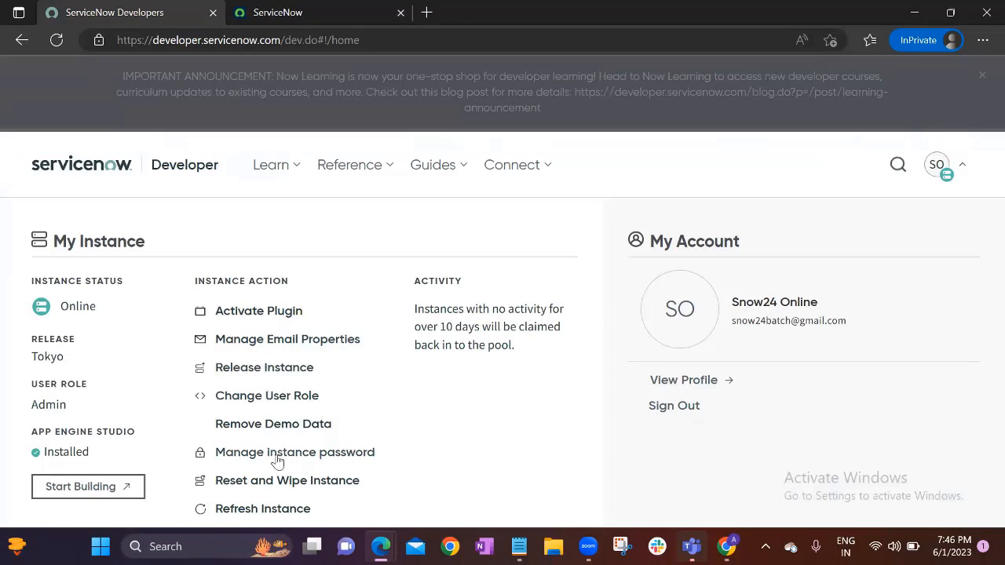
left_click(282, 454)
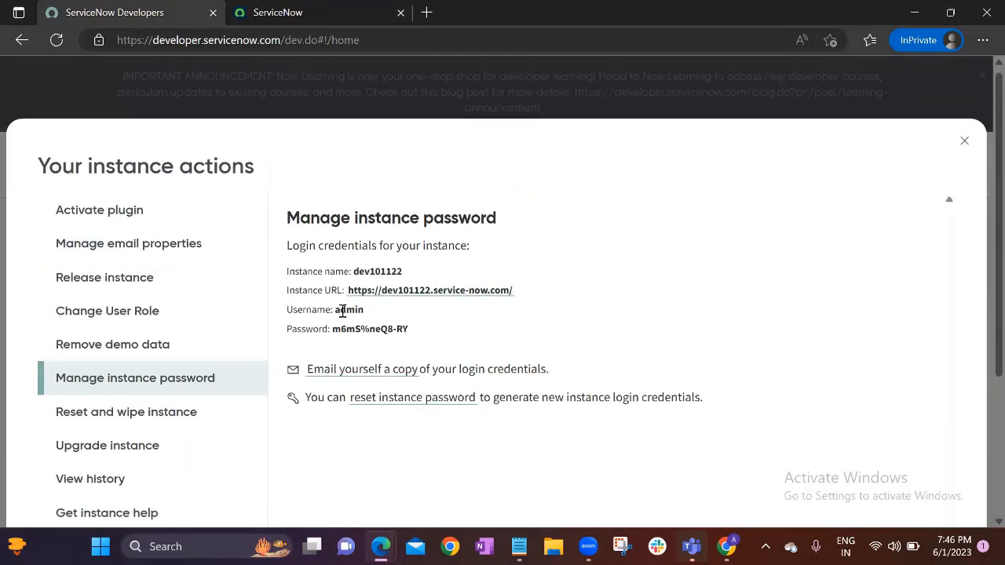
double_click(342, 311)
double_click(343, 331)
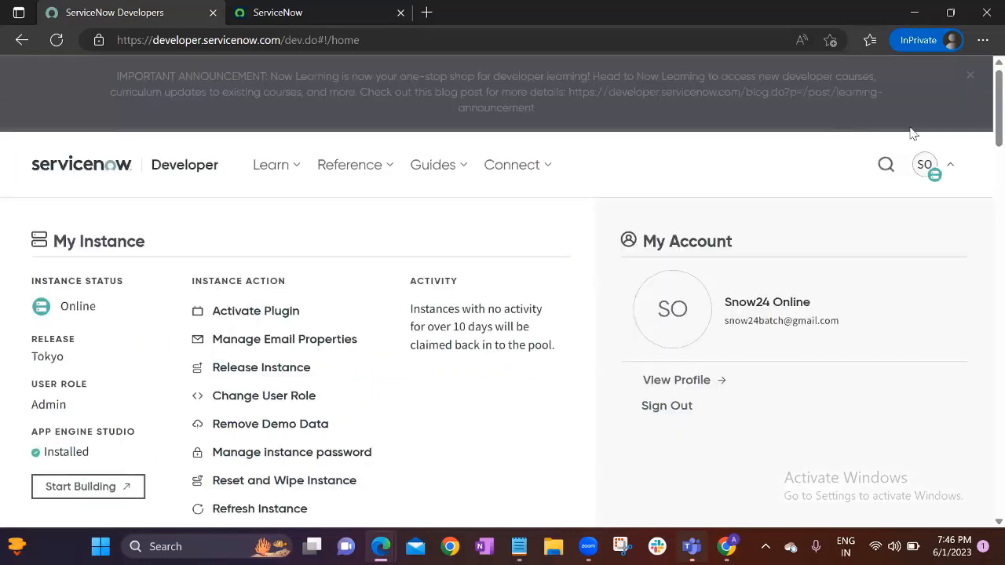
left_click(932, 171)
left_click(299, 8)
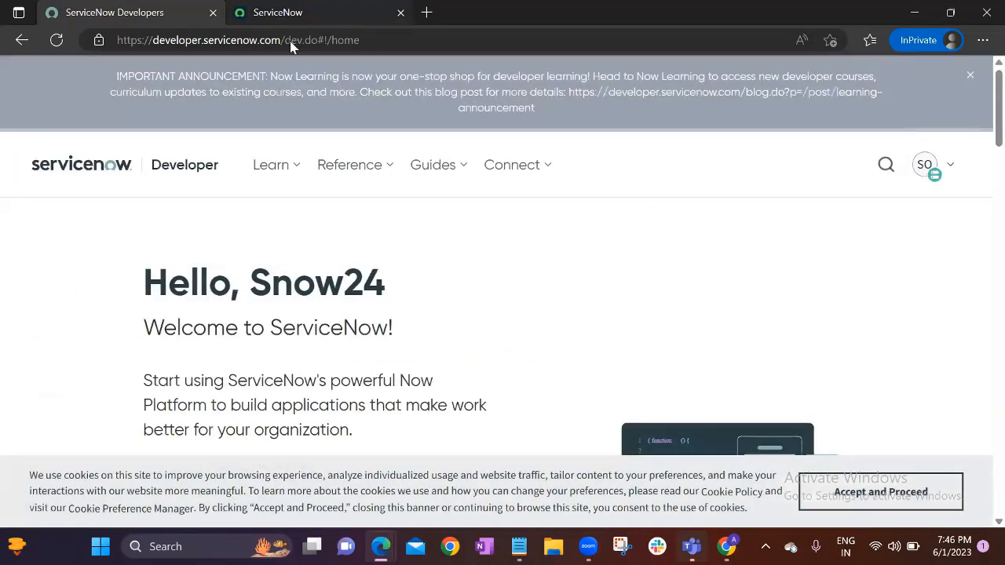
Open the Users list from the navigator filtered to 'users'
left_click(169, 78)
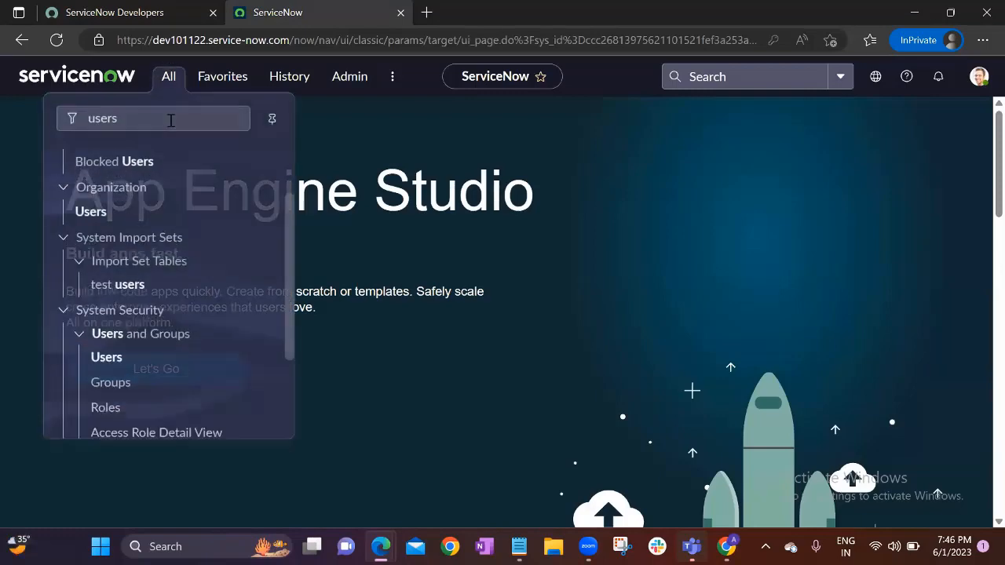
left_click(107, 357)
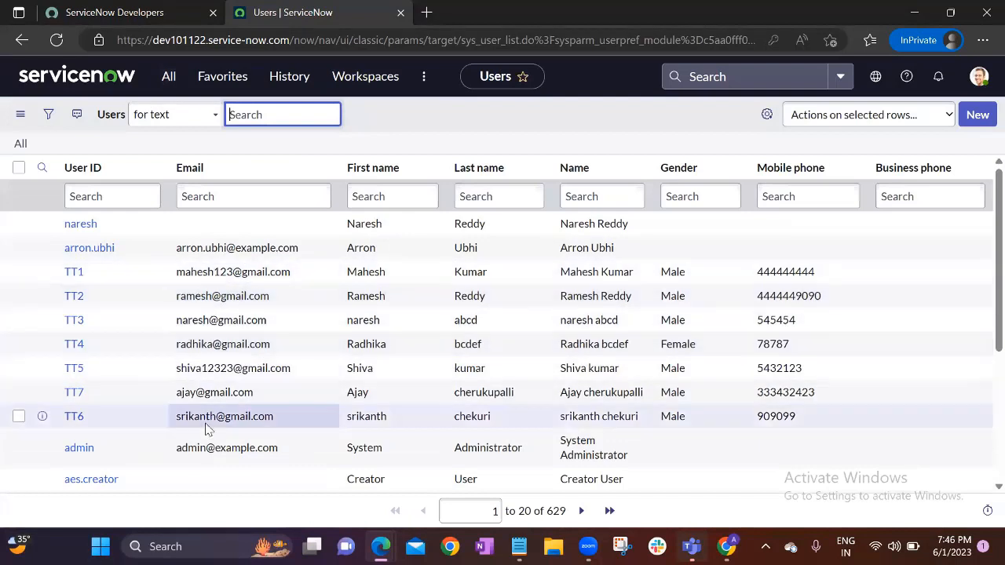
scroll(206, 426, "down", 1)
Review the System Administrator's user record and account menu, then go back to the Users list
left_click(149, 399)
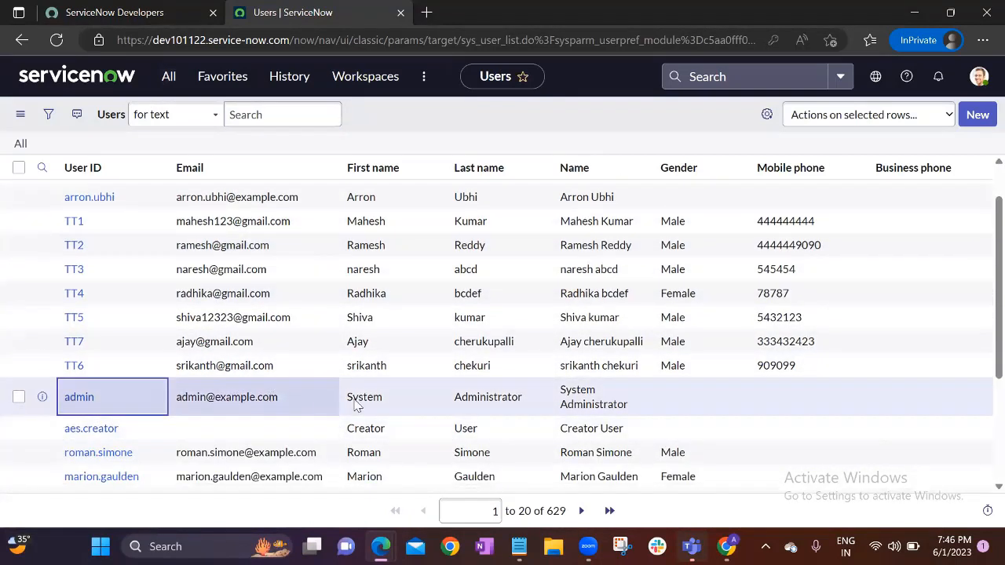
left_click(80, 399)
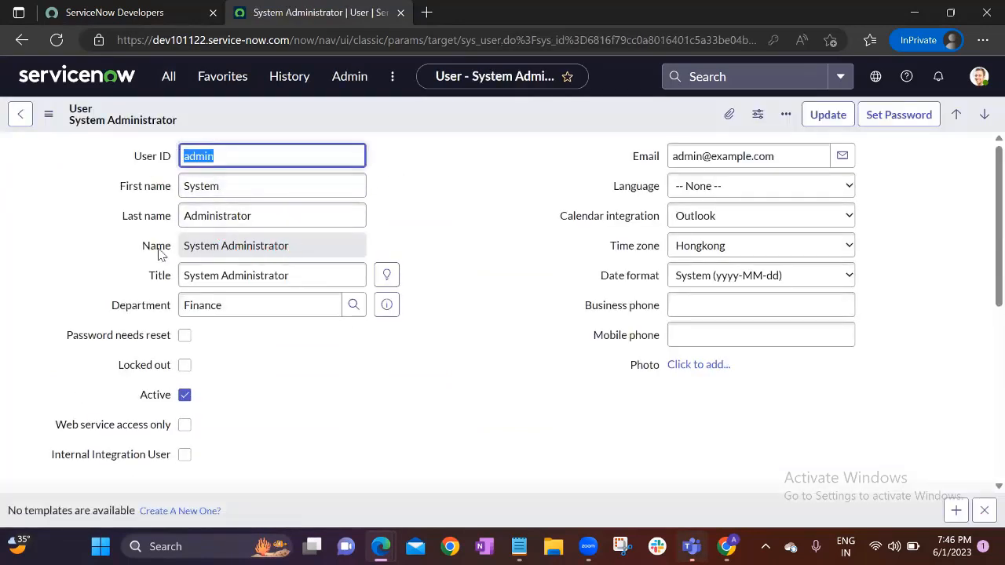
left_click(429, 223)
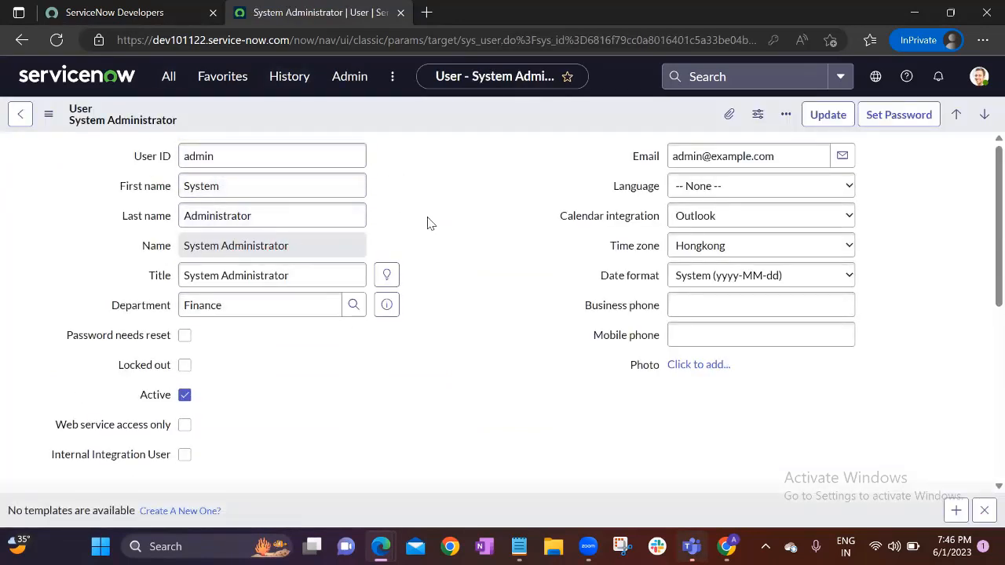
left_click(979, 76)
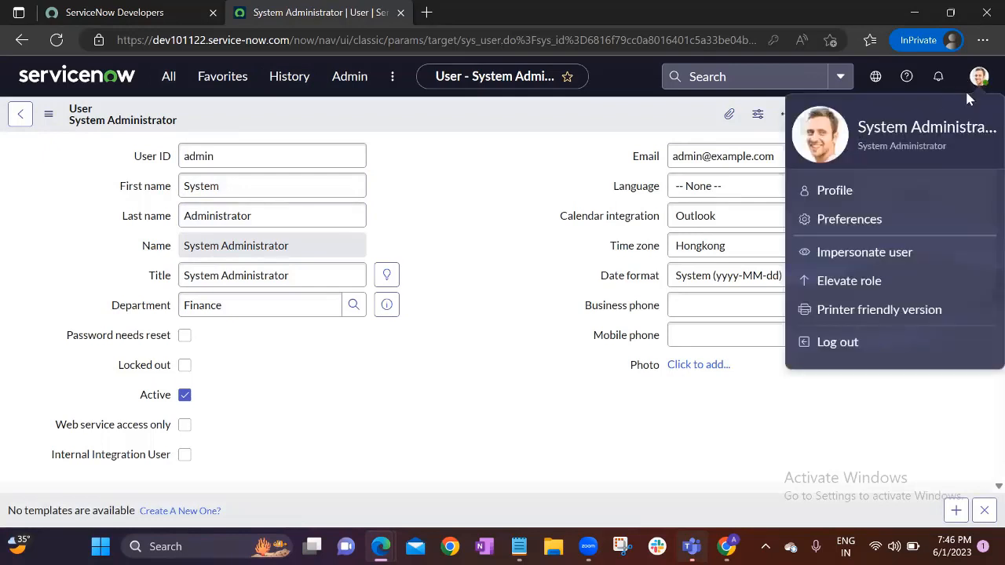
left_click(523, 174)
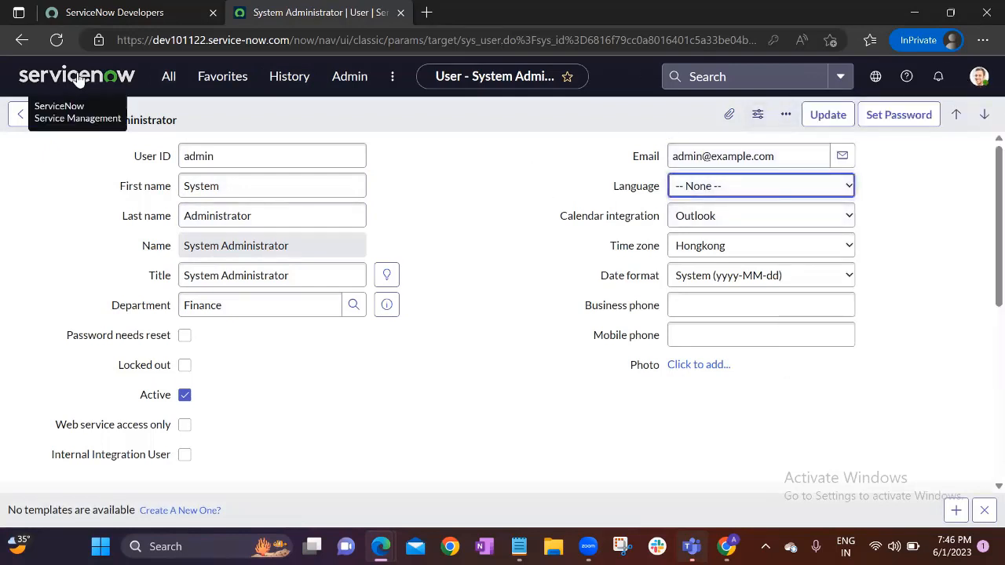
left_click(21, 114)
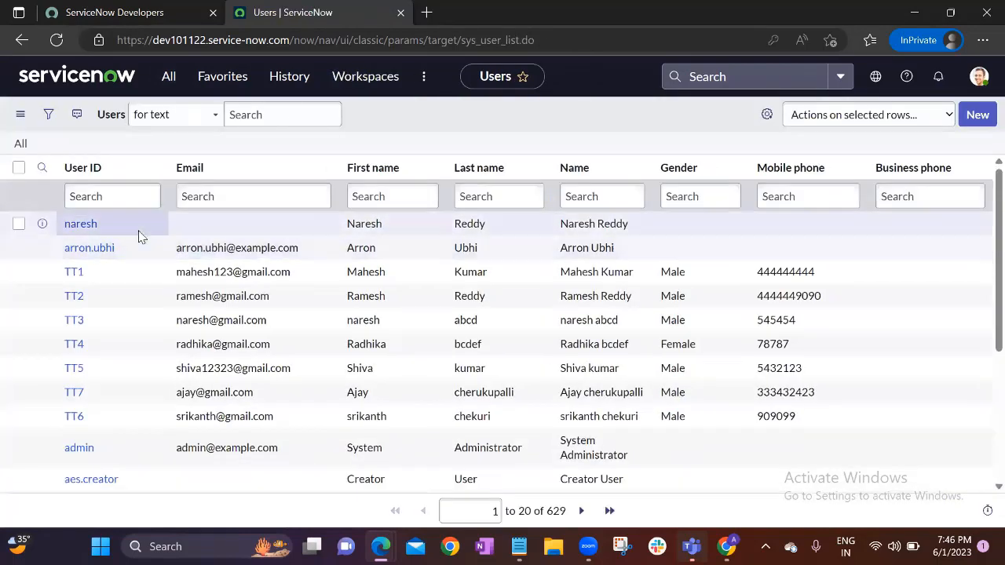
left_click(140, 235)
left_click(385, 227)
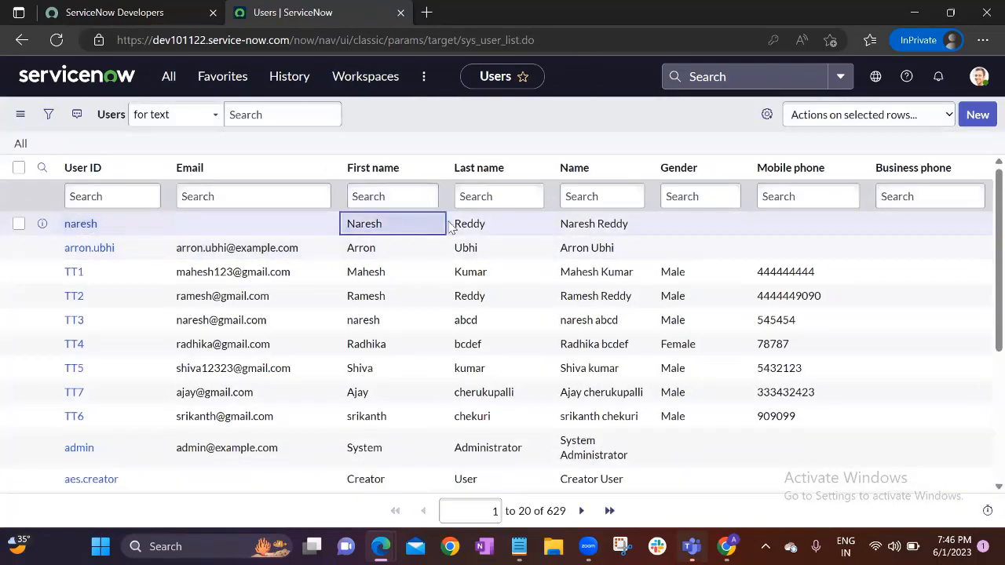
left_click(454, 226)
left_click(570, 224)
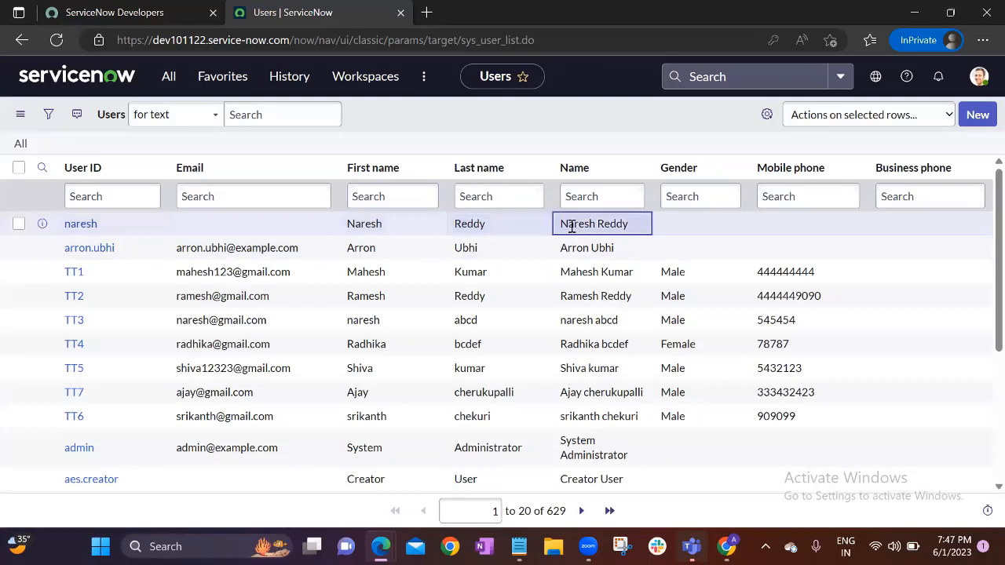
left_click(626, 123)
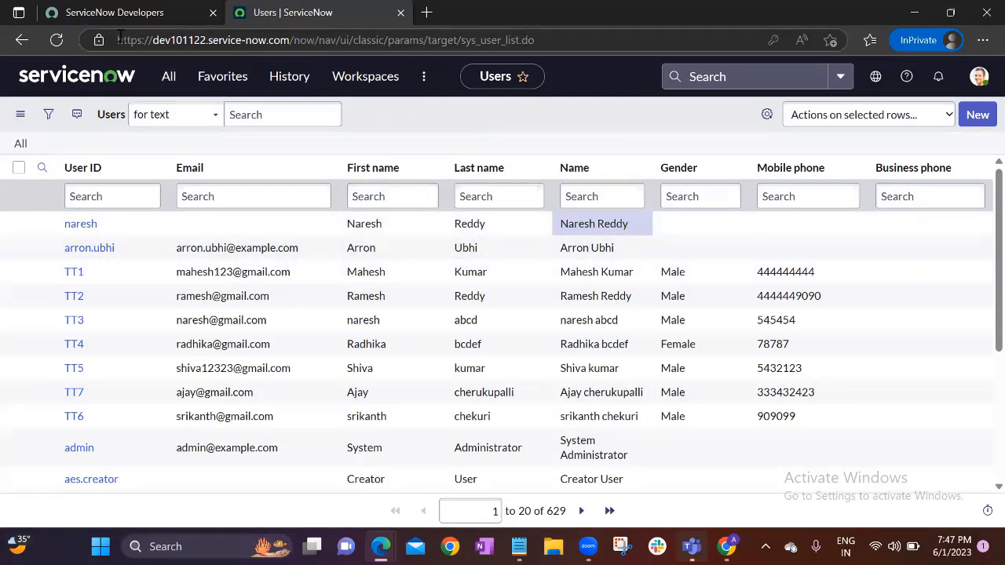
left_click_drag(118, 37, 287, 46)
key("ctrl+c")
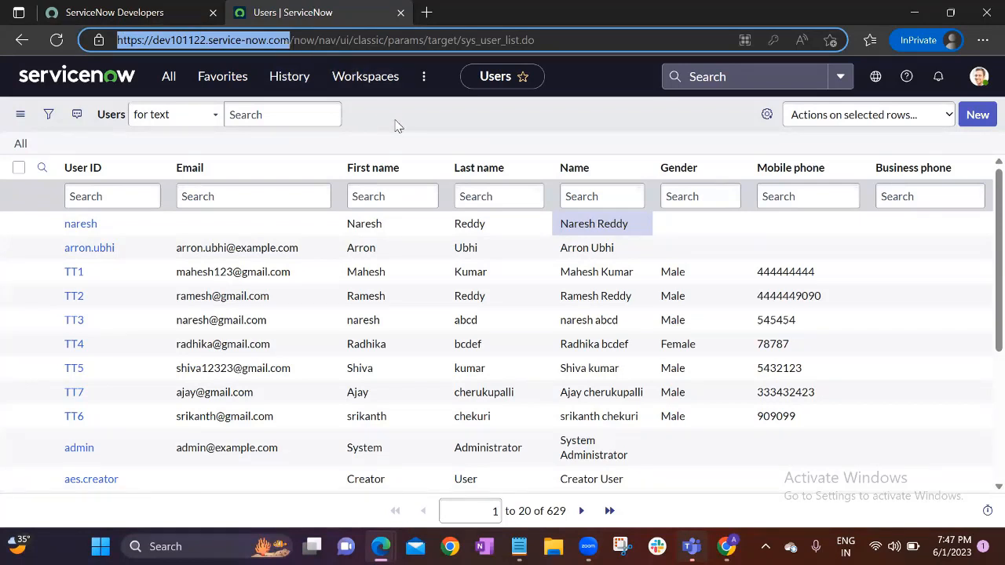
left_click(642, 226)
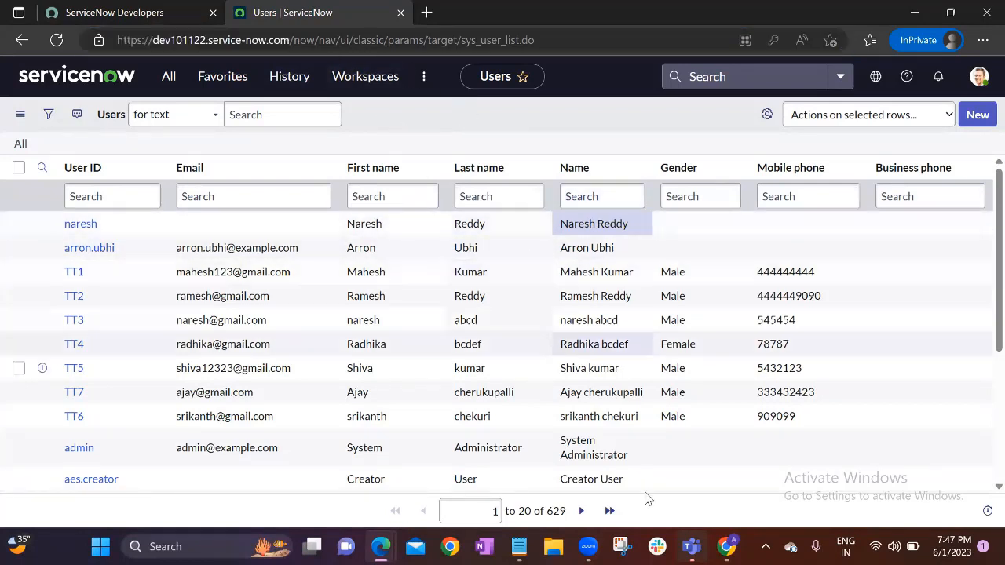
mouse_move(726, 546)
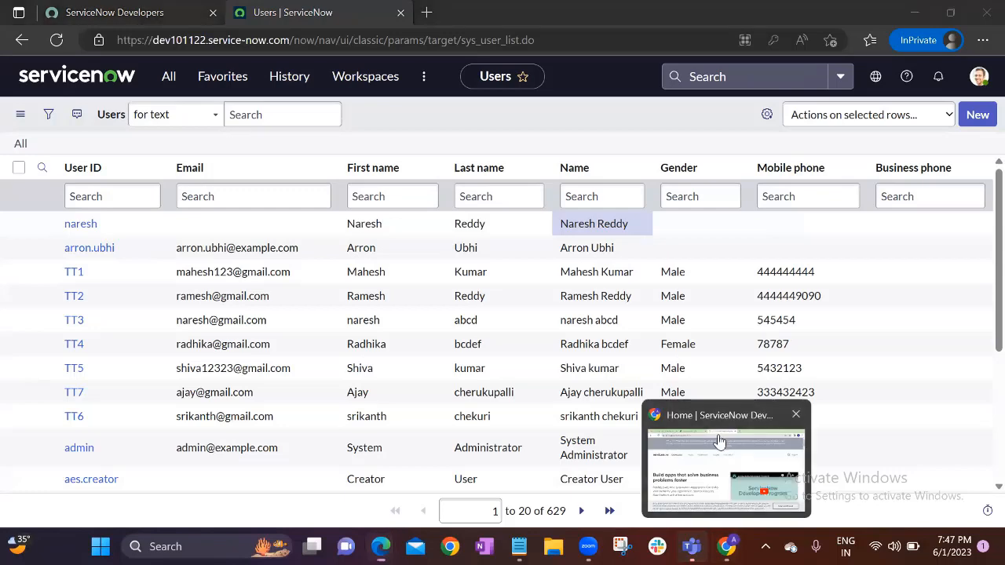
Load the instance login page in a new tab and close the developer portal tab
left_click(719, 442)
left_click(586, 13)
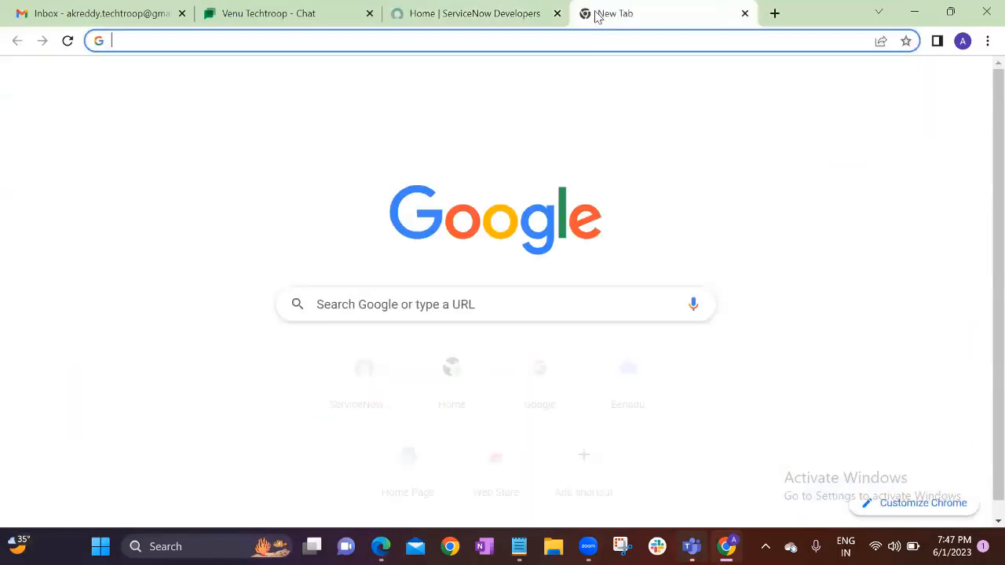
key("ctrl+v")
key("Return")
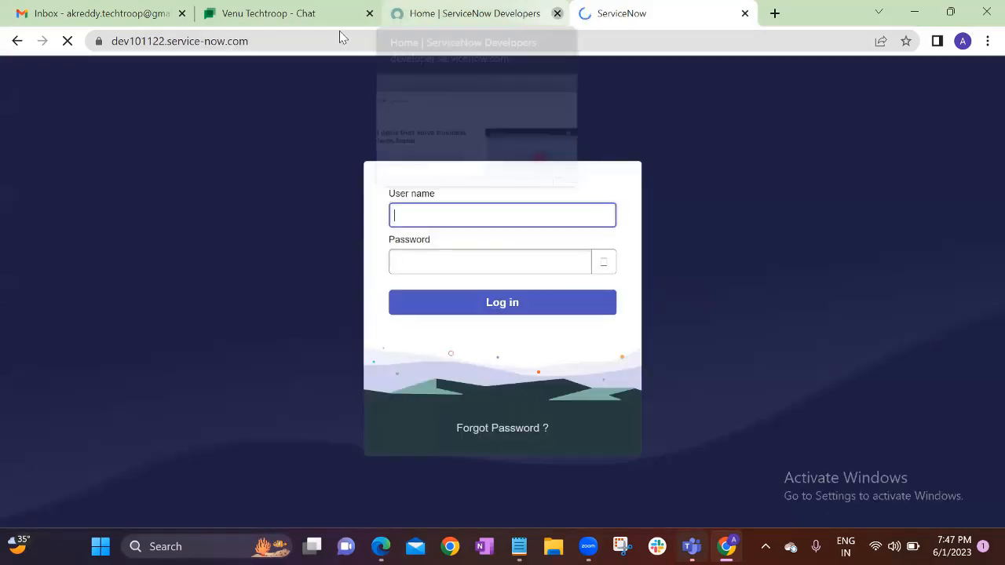
left_click(558, 13)
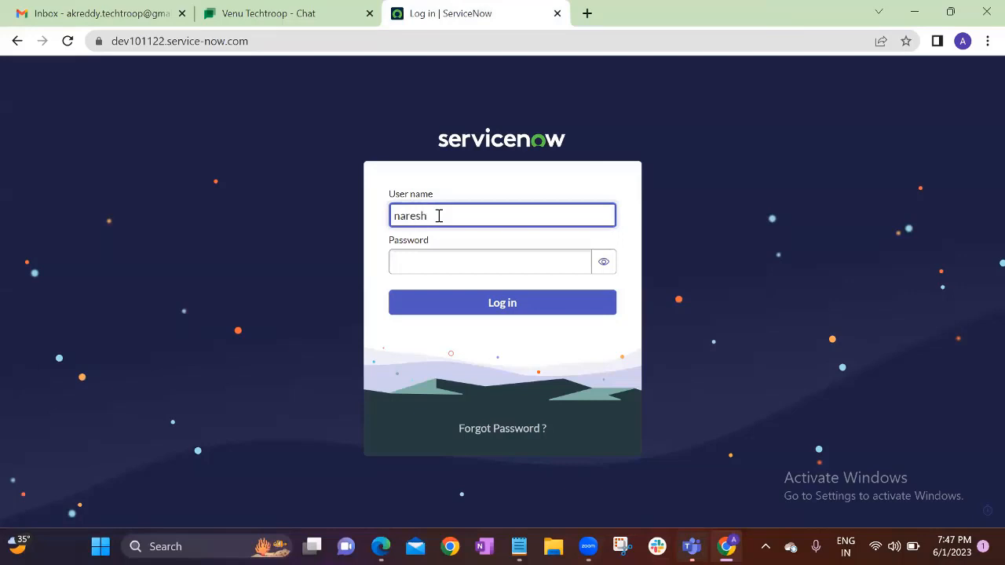
Paste the saved password from the notes, verify it, and log in as the new user
left_click(440, 265)
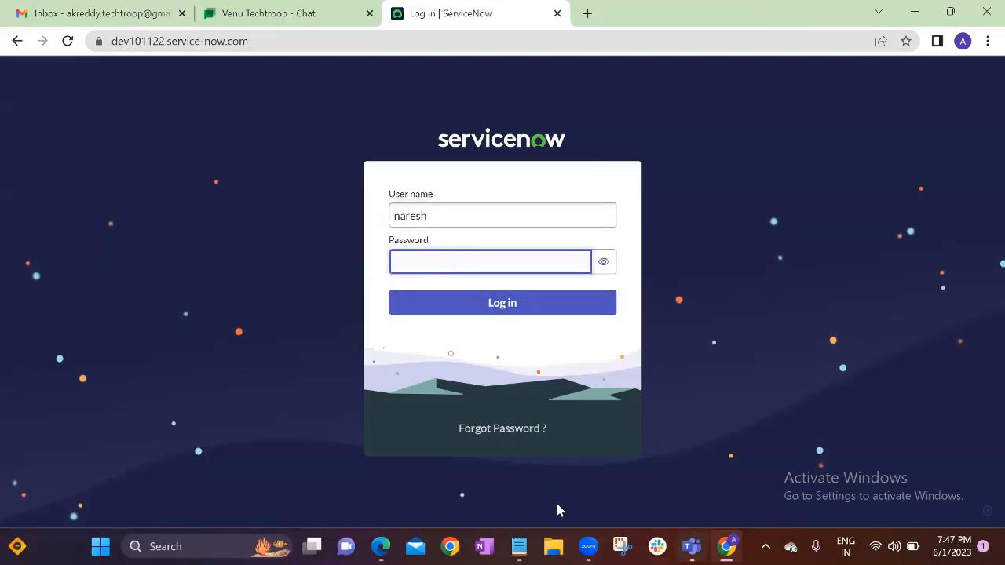
key("alt+Tab")
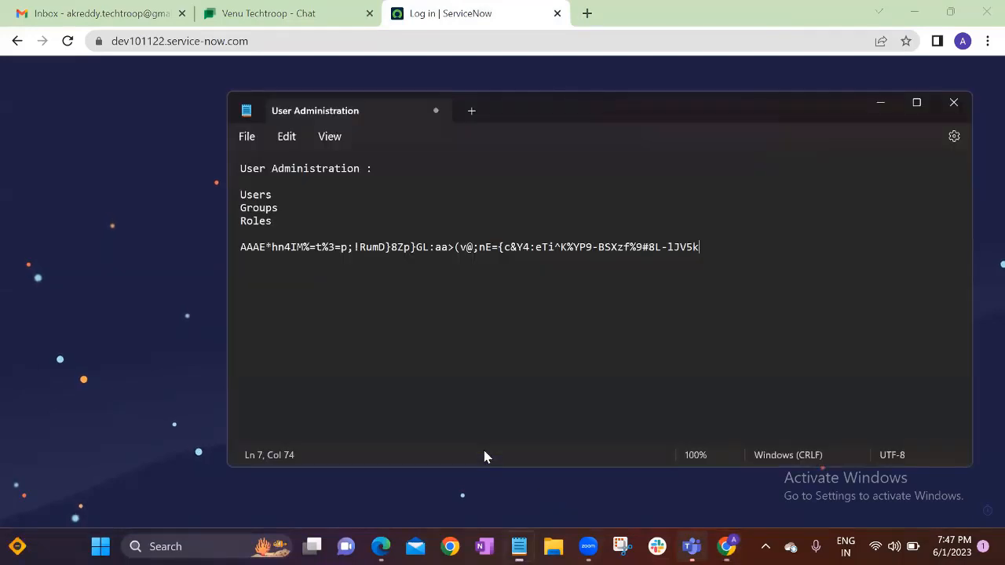
left_click_drag(246, 248, 695, 247)
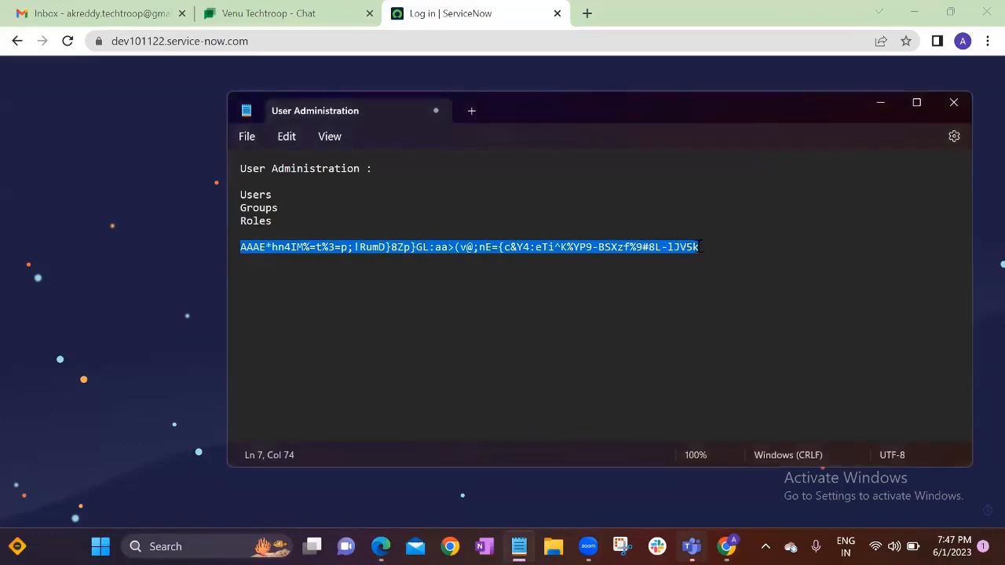
left_click(881, 102)
key("ctrl+v")
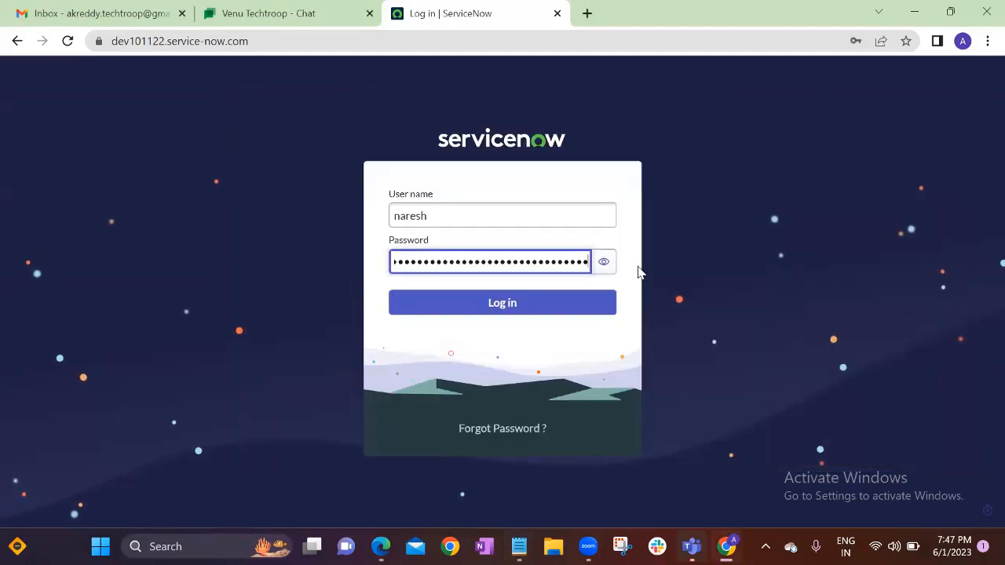
left_click(603, 264)
left_click(455, 311)
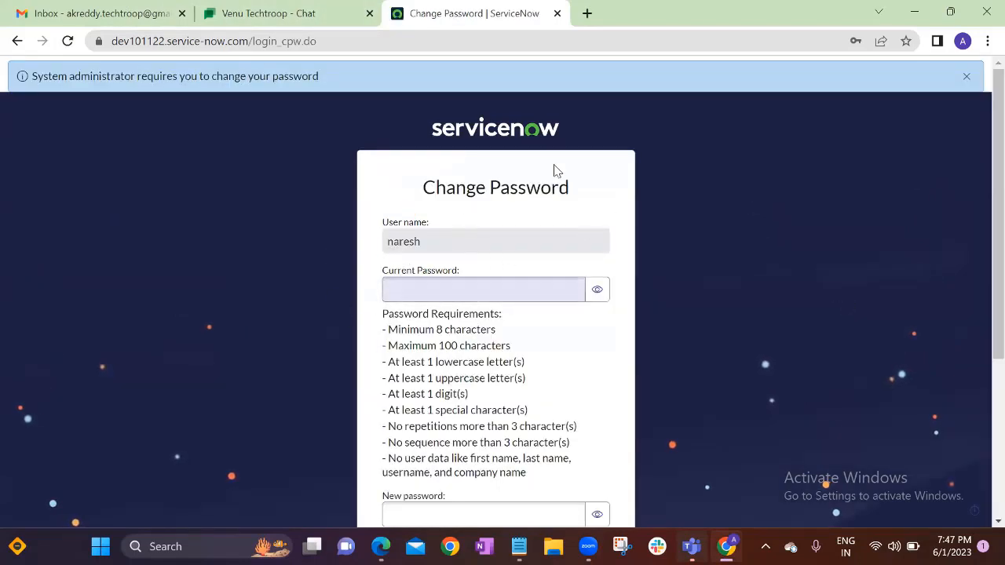
Paste the temporary password as current, enter and confirm a new password, and submit
scroll(466, 262, "down", 1)
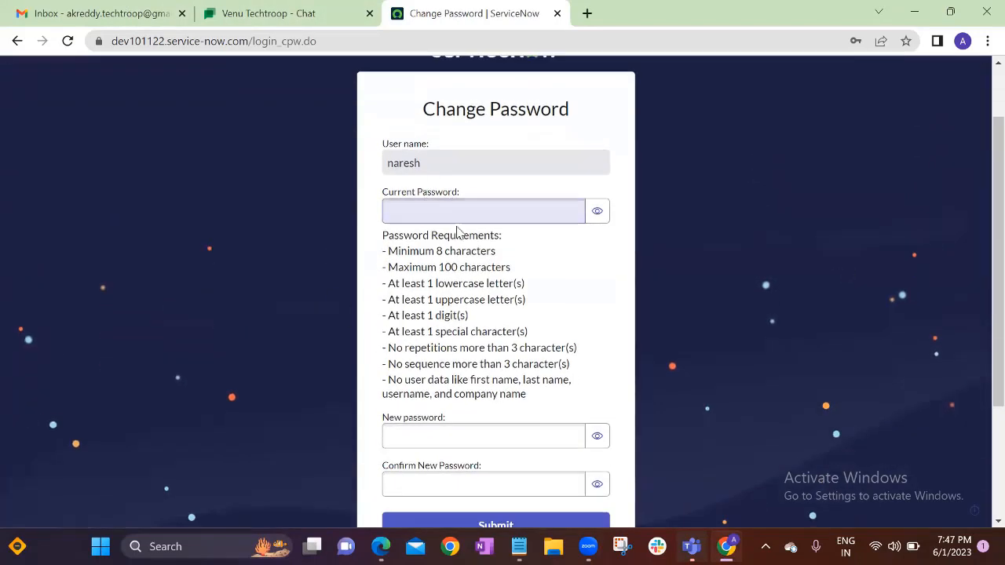
left_click(444, 216)
key("ctrl+v")
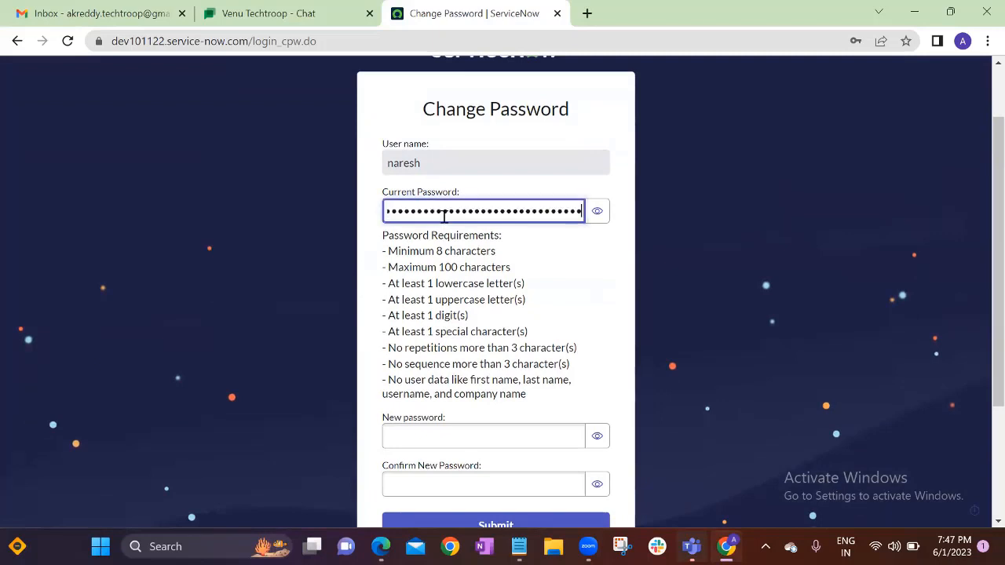
scroll(471, 314, "down", 1)
left_click(441, 357)
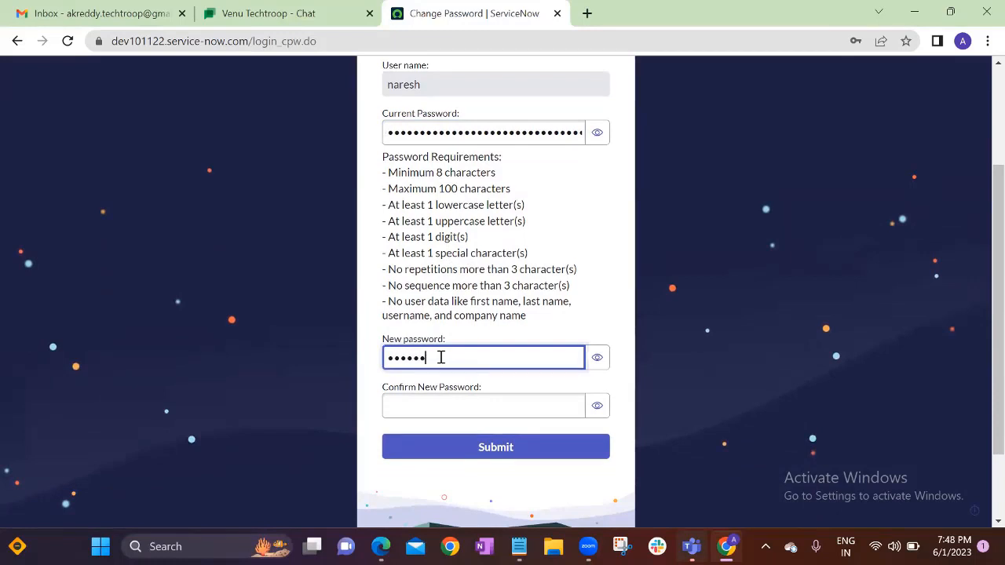
left_click(439, 407)
type("••")
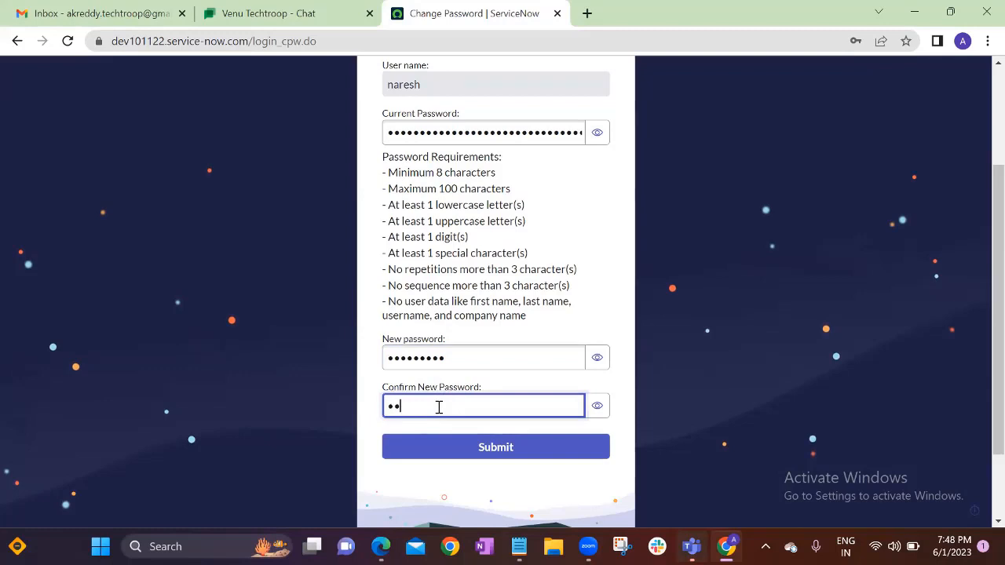
type("••••••••")
left_click(516, 449)
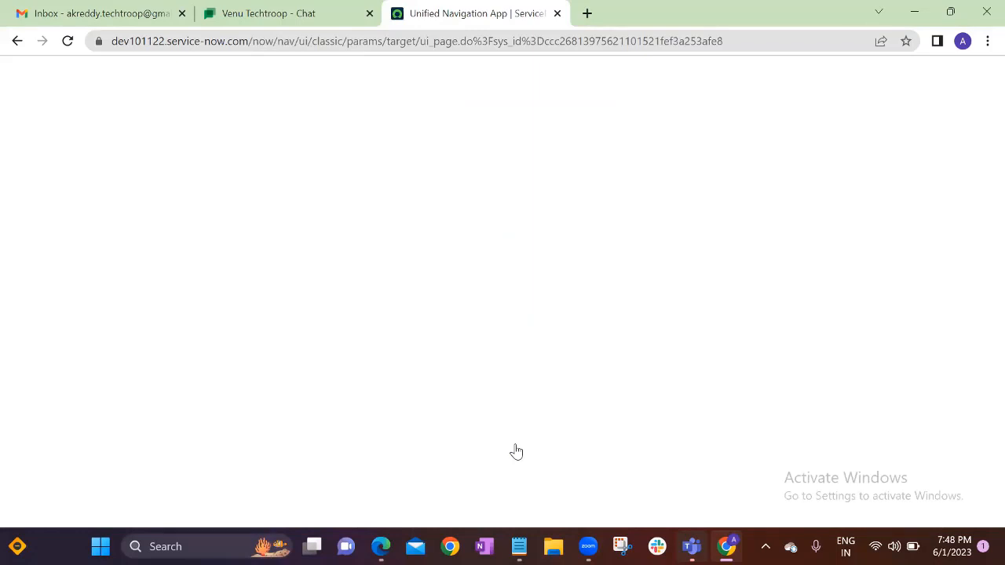
Close the Gmail and Chat tabs and the 'Work your way' tour, and confirm the NR user is signed in
left_click(182, 14)
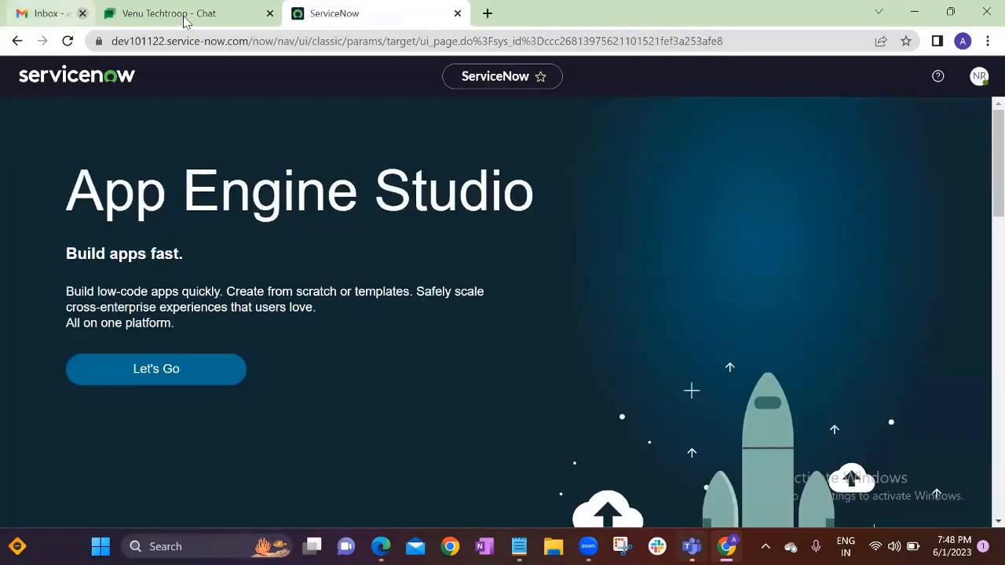
left_click(166, 13)
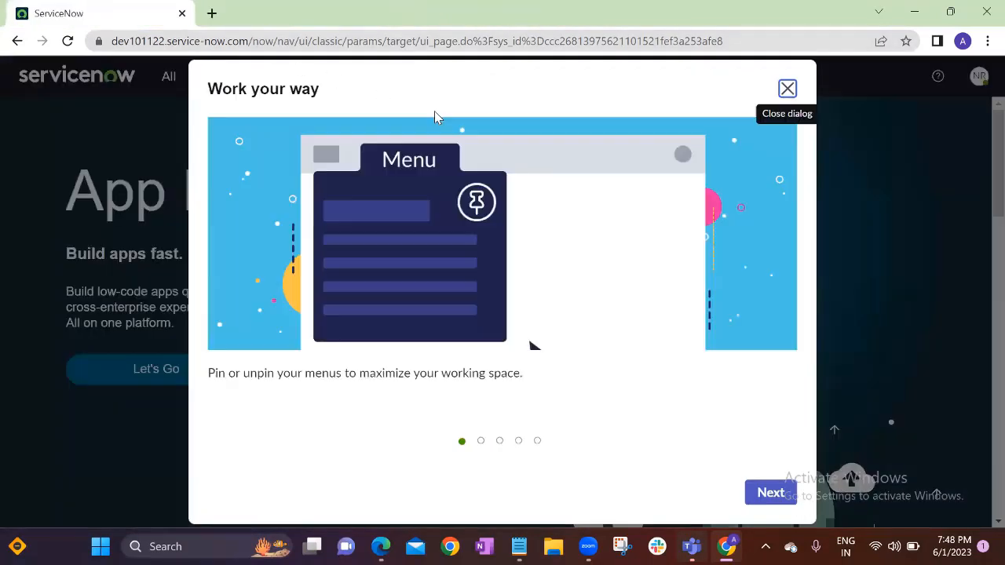
left_click(788, 89)
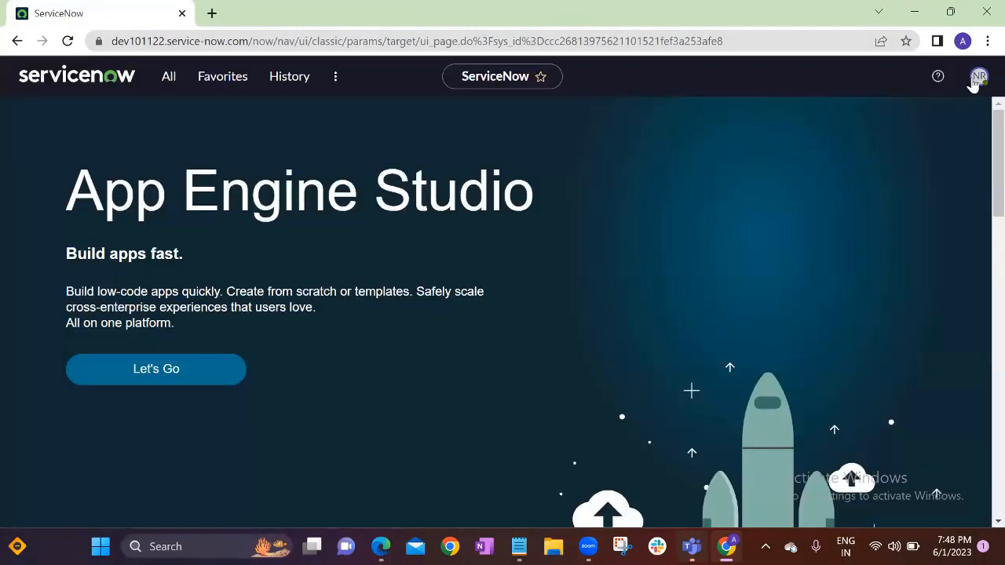
left_click(976, 78)
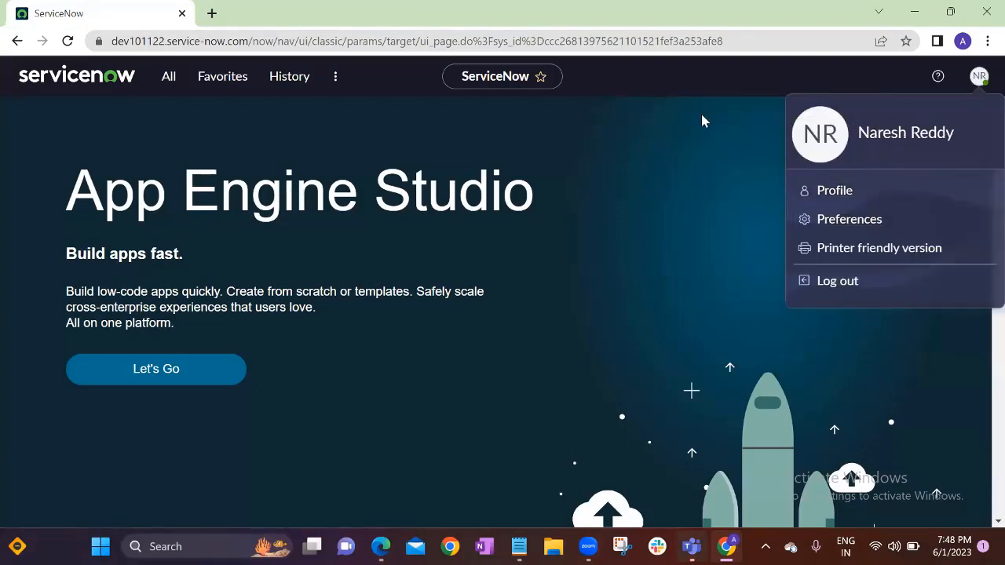
left_click(658, 146)
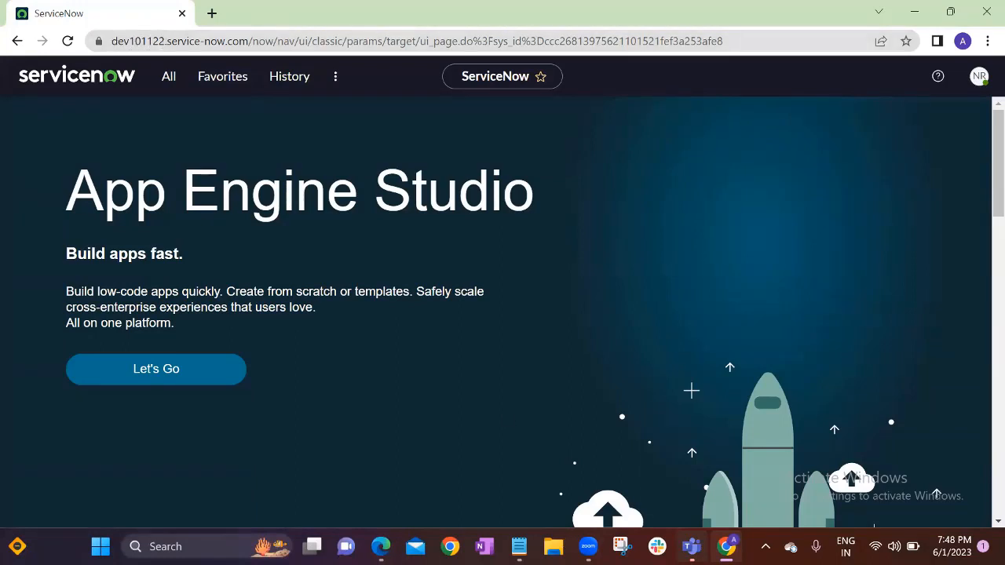
mouse_move(380, 547)
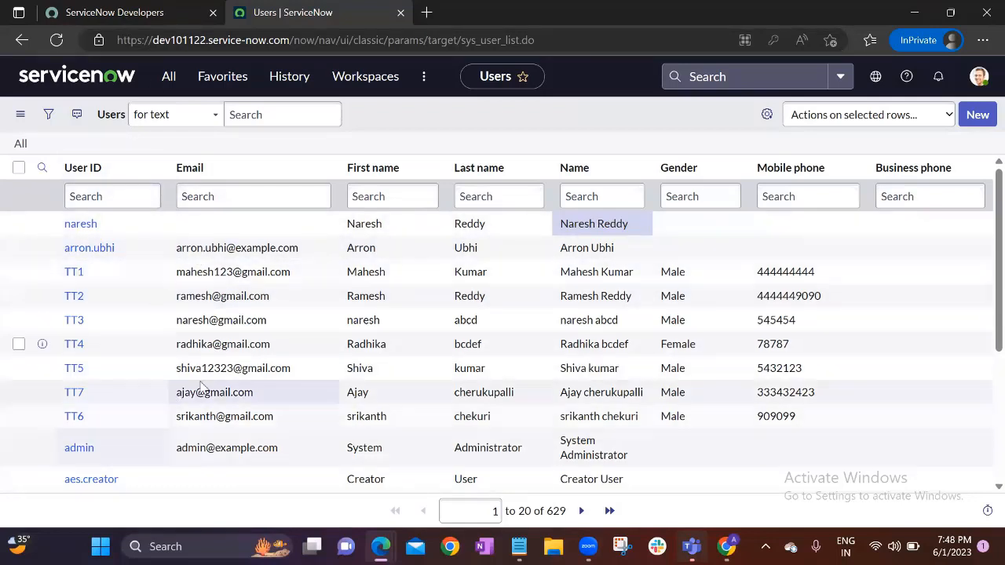
left_click(134, 228)
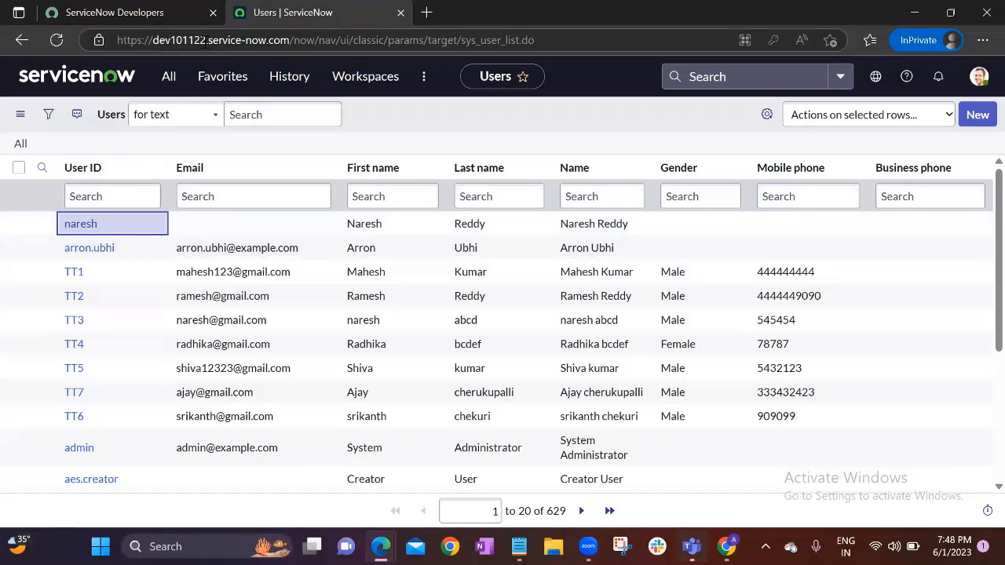
left_click_drag(206, 41, 154, 42)
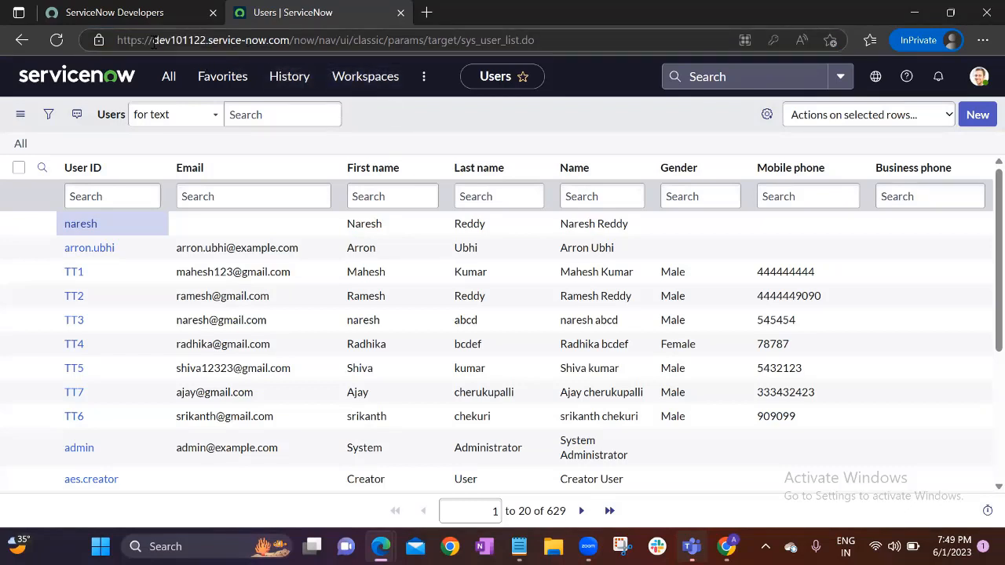
left_click_drag(152, 40, 290, 40)
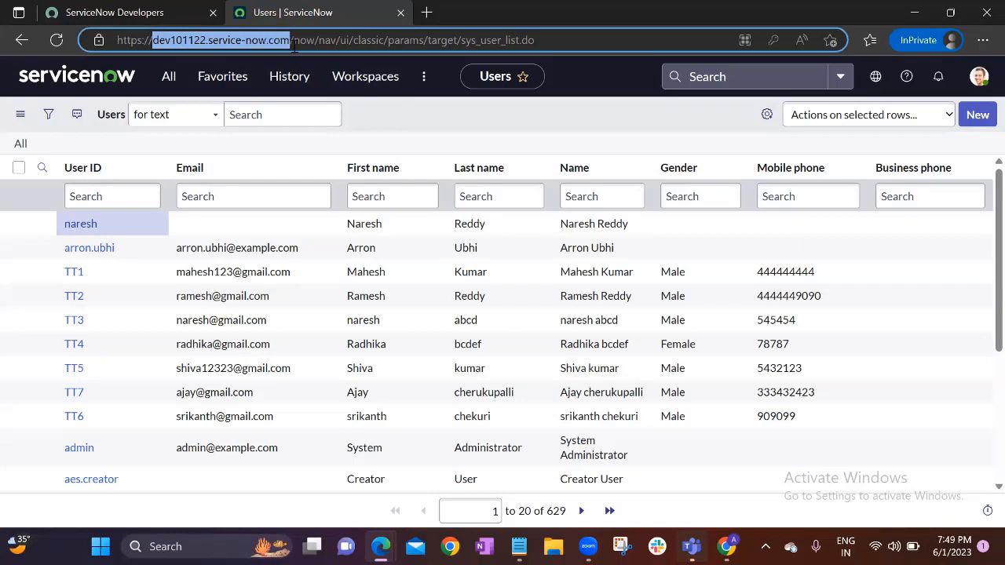
left_click(376, 128)
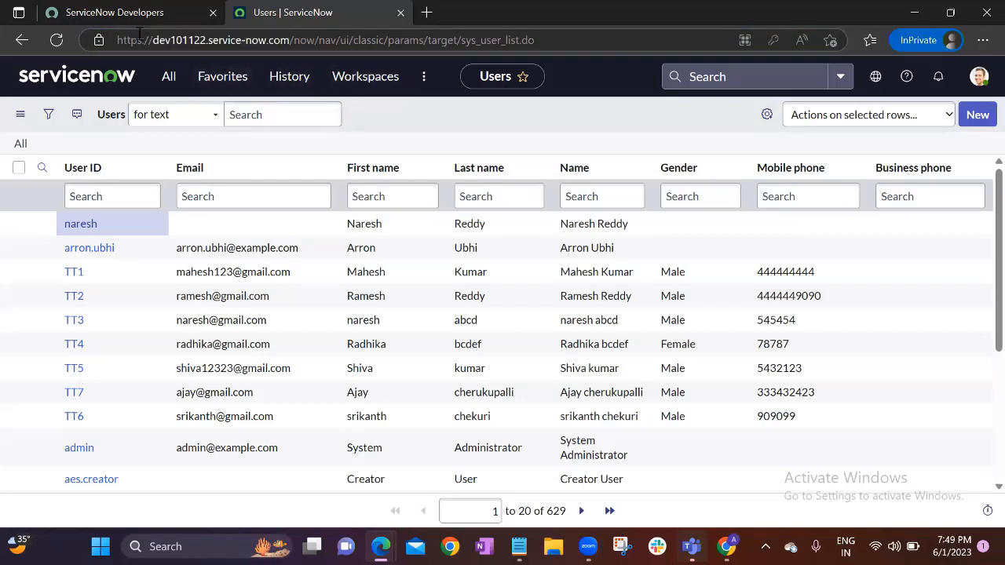
left_click_drag(154, 40, 293, 41)
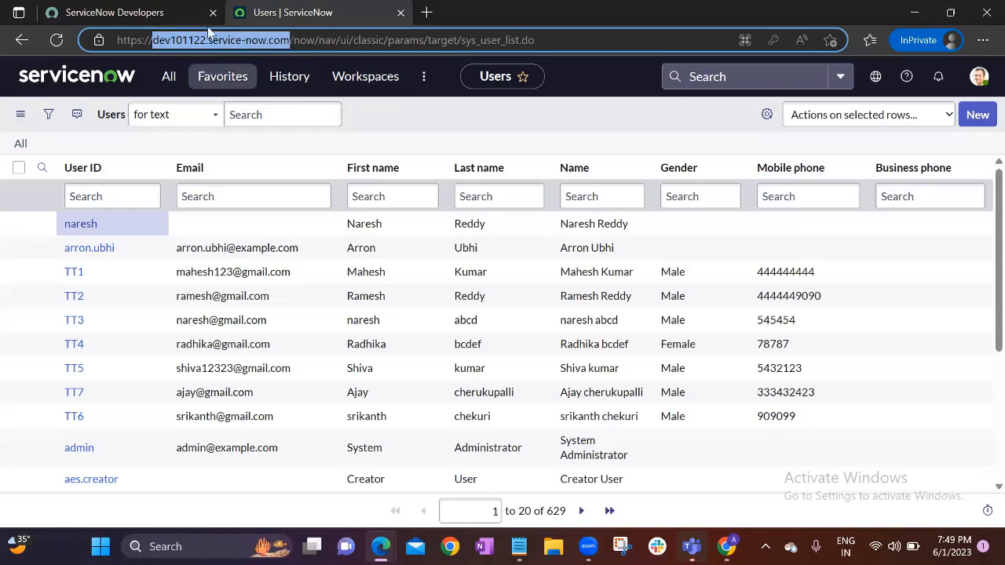
left_click(431, 117)
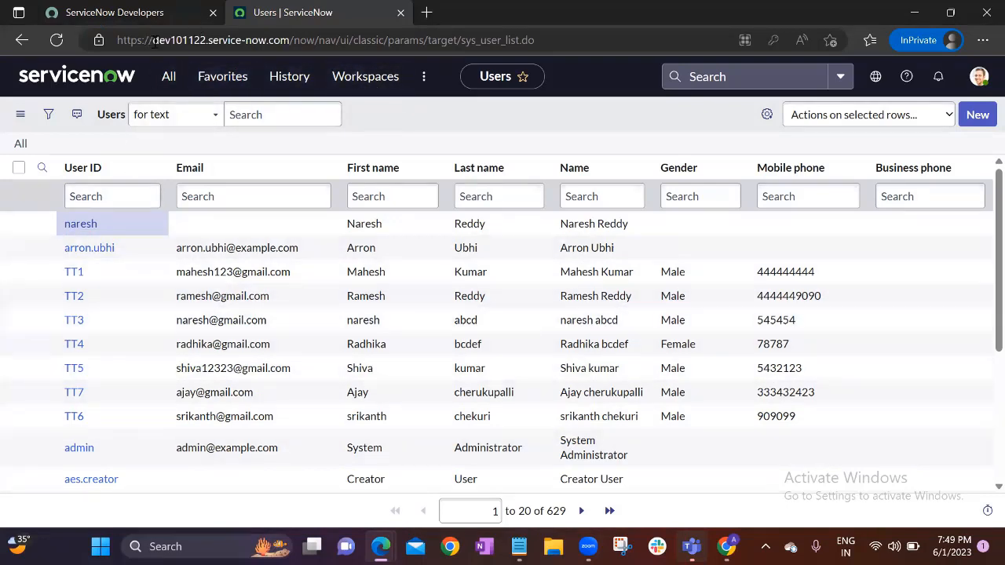
left_click_drag(152, 39, 289, 39)
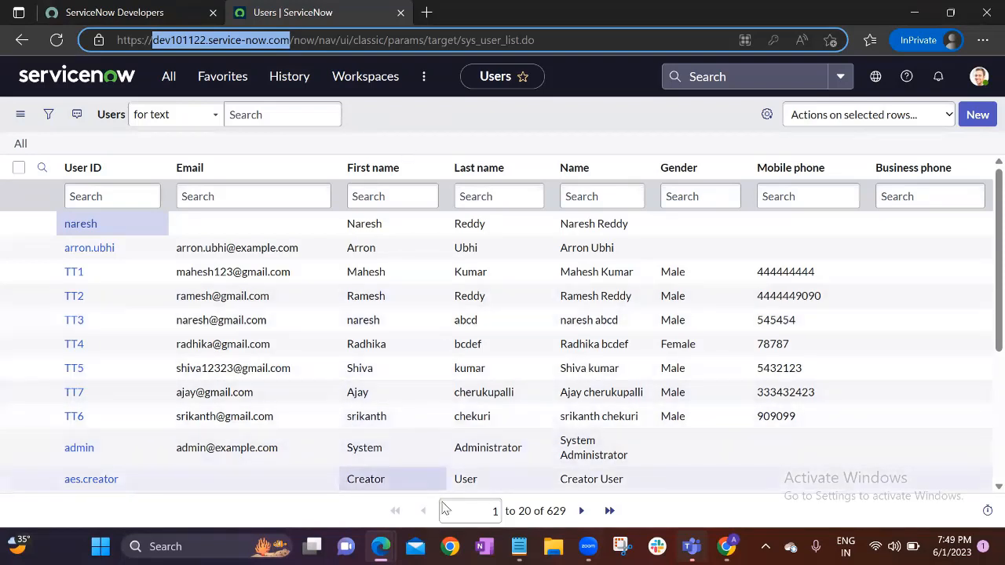
key("alt+Tab")
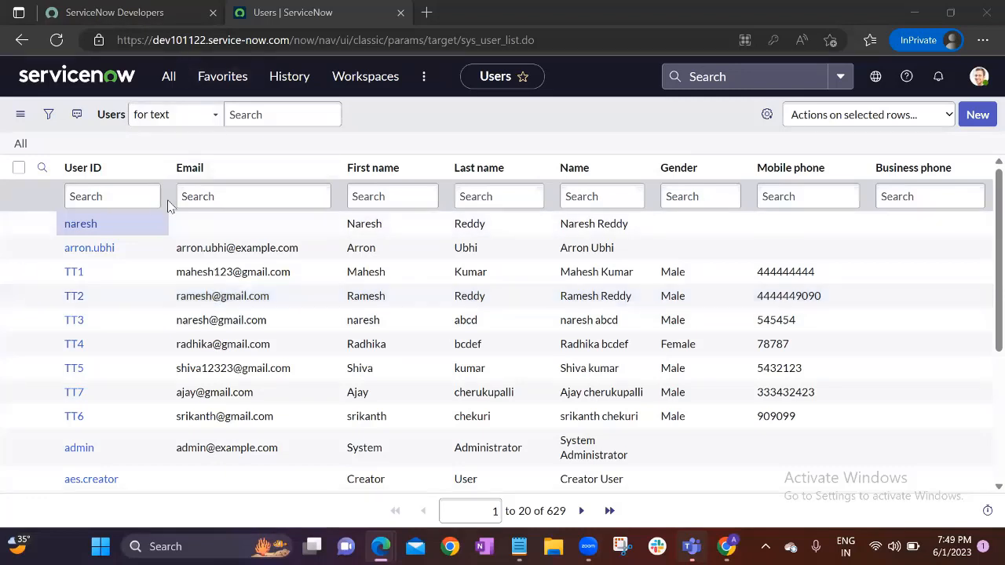
left_click(132, 228)
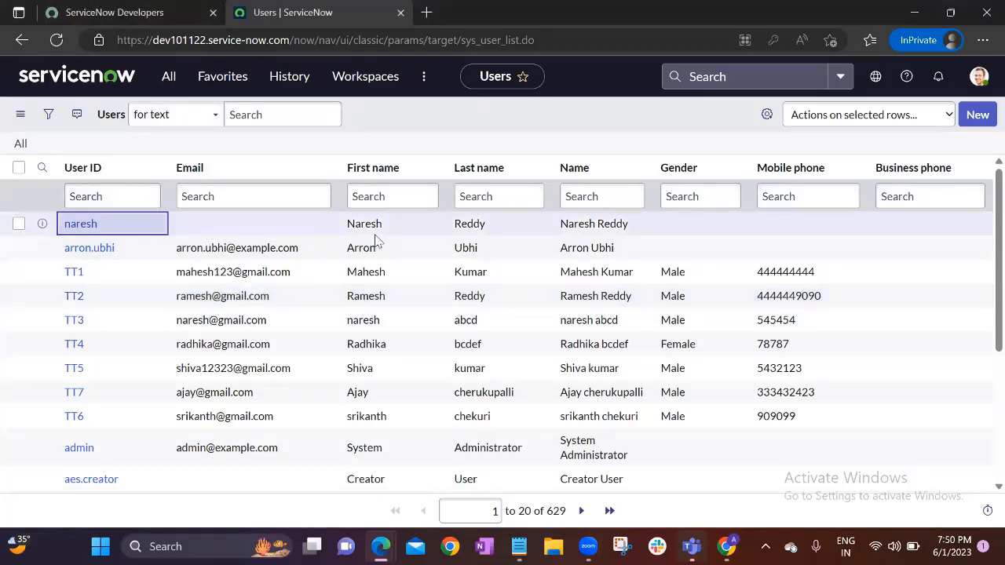
left_click(385, 231)
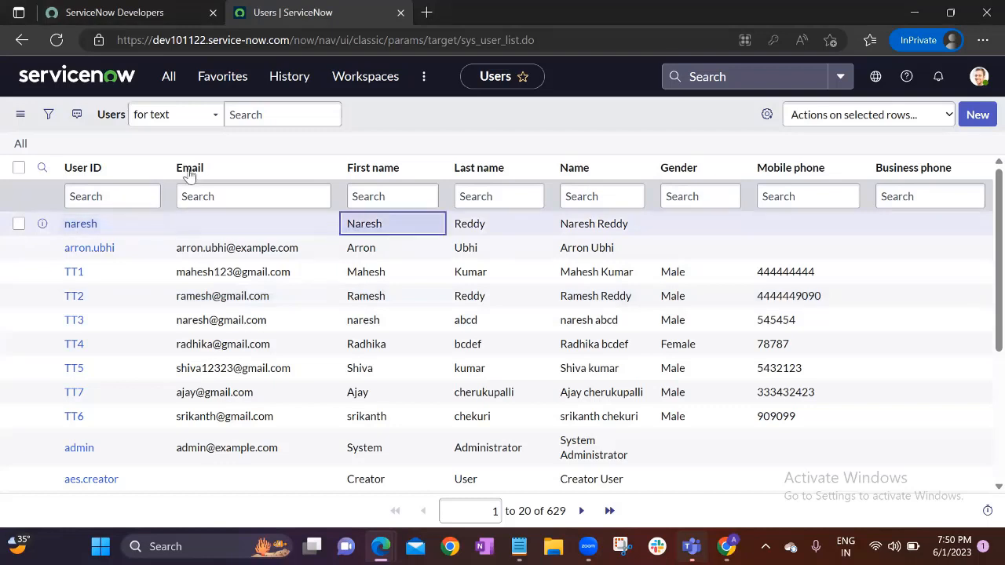
left_click(132, 229)
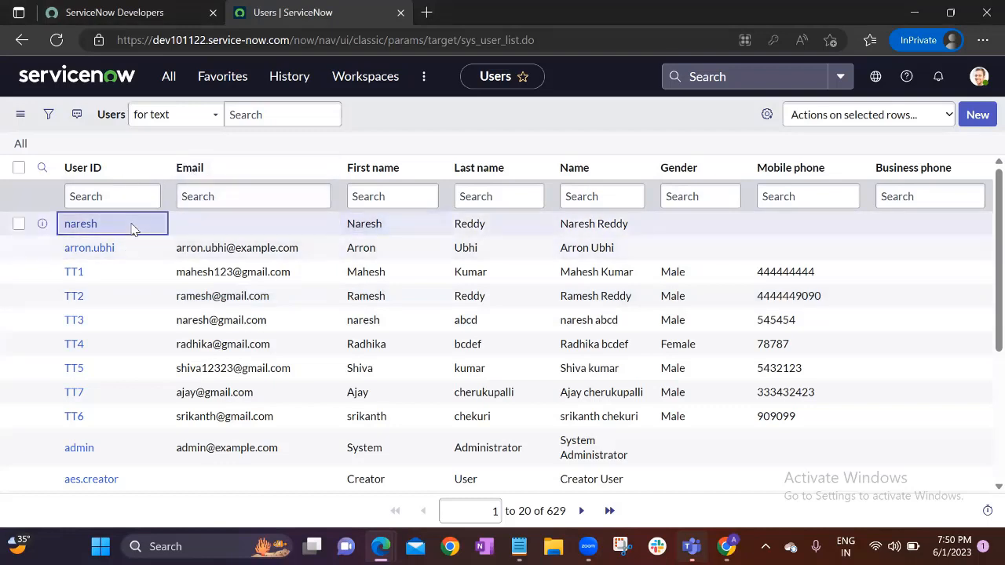
Open the new user's record, tick Active and Locked out, and return to the Users tab
left_click(80, 225, "ctrl")
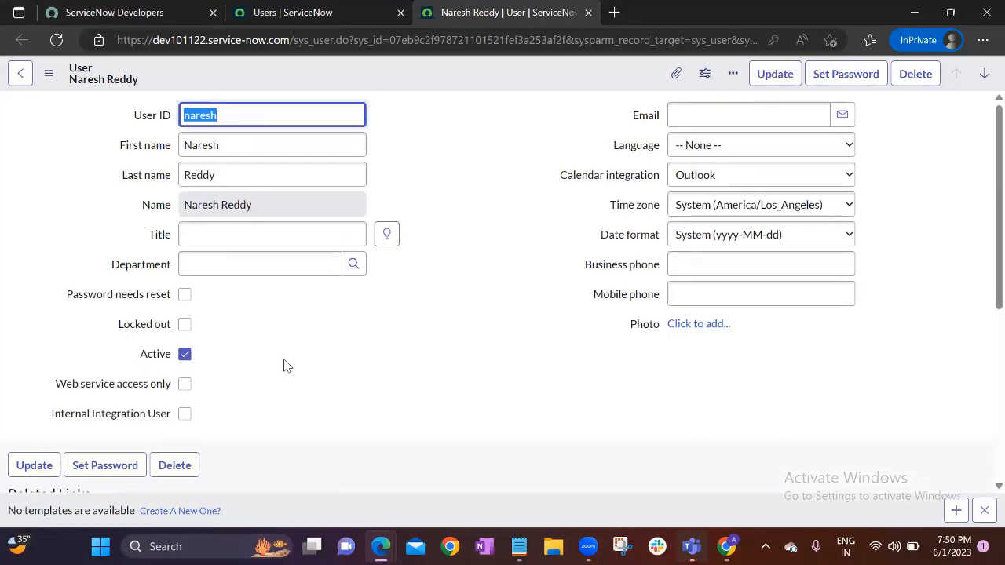
left_click(186, 355)
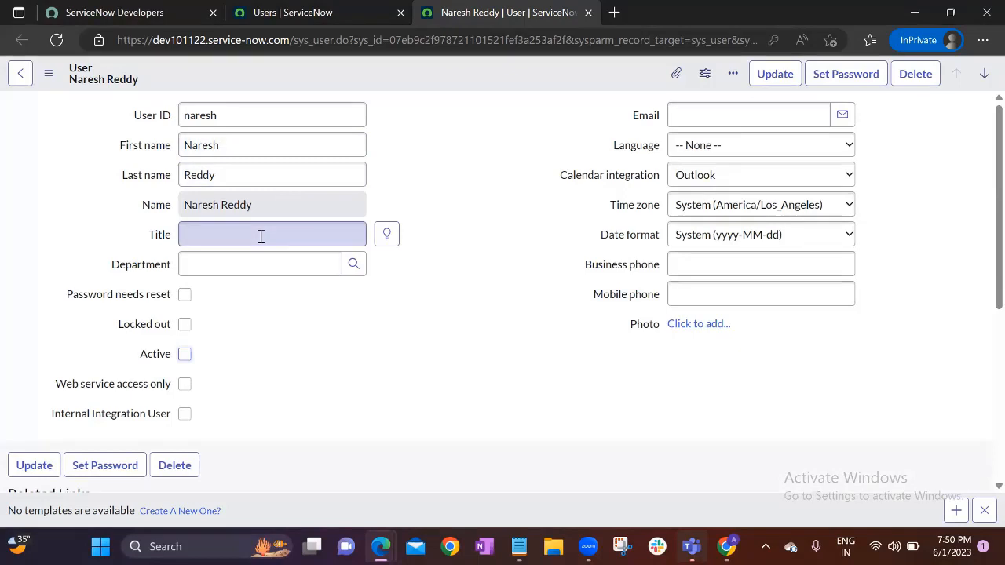
left_click(185, 355)
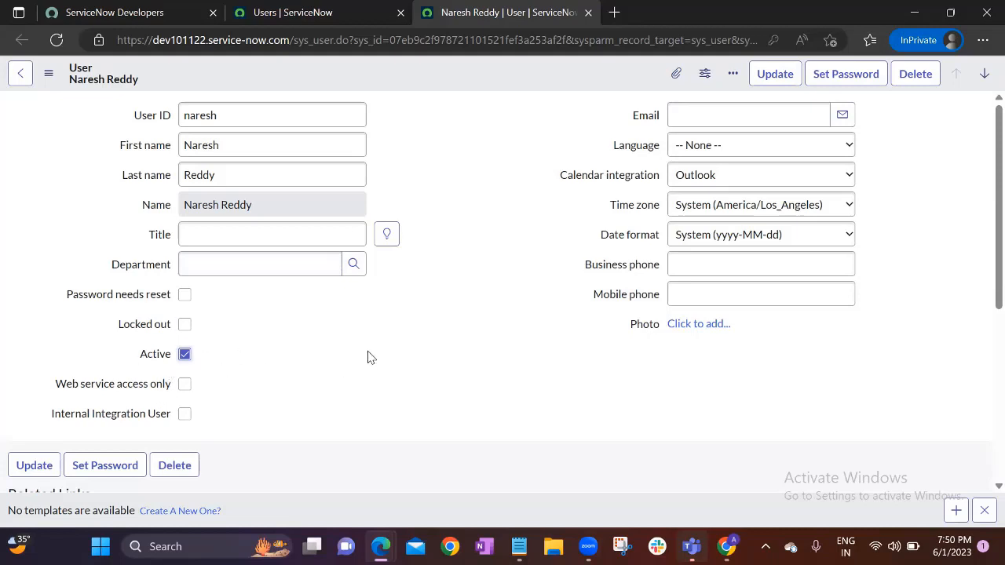
left_click(184, 325)
left_click(300, 6)
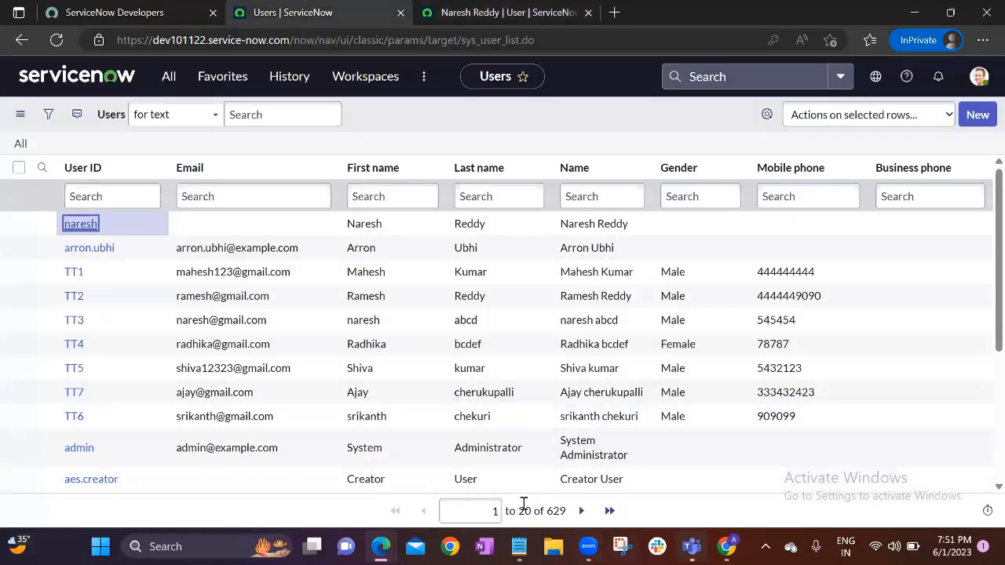
double_click(557, 511)
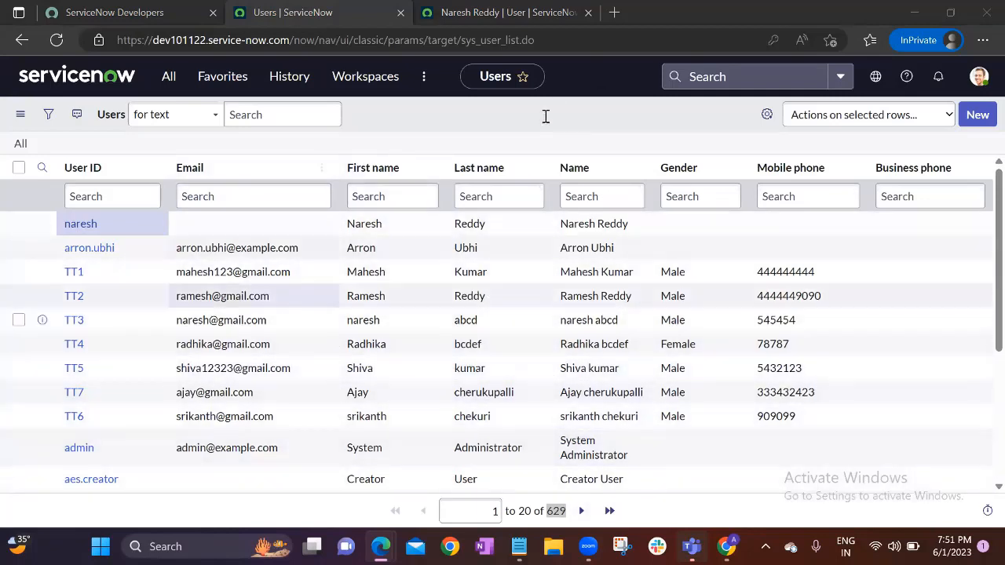
left_click(144, 256)
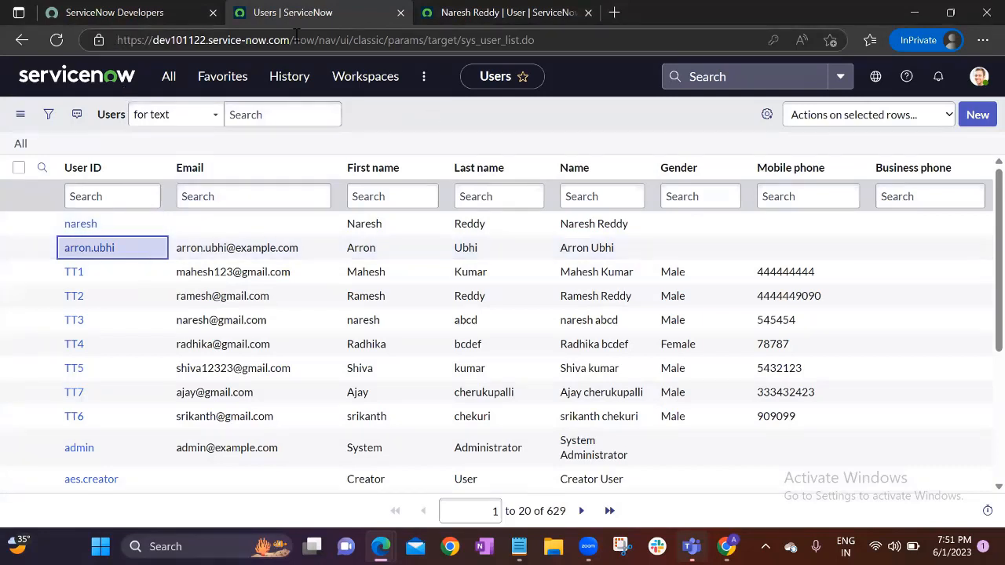
left_click_drag(124, 40, 437, 134)
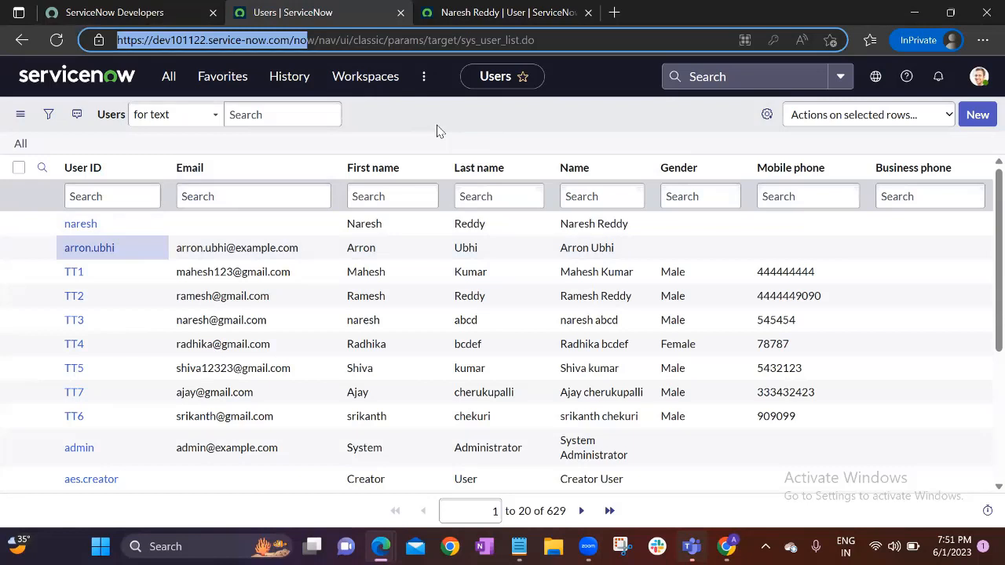
left_click(440, 132)
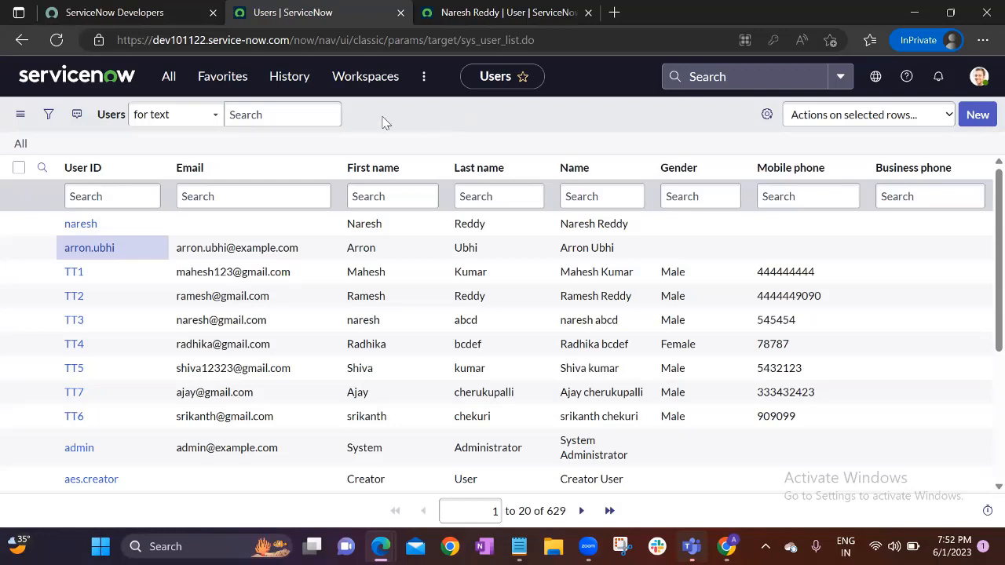
left_click(264, 246)
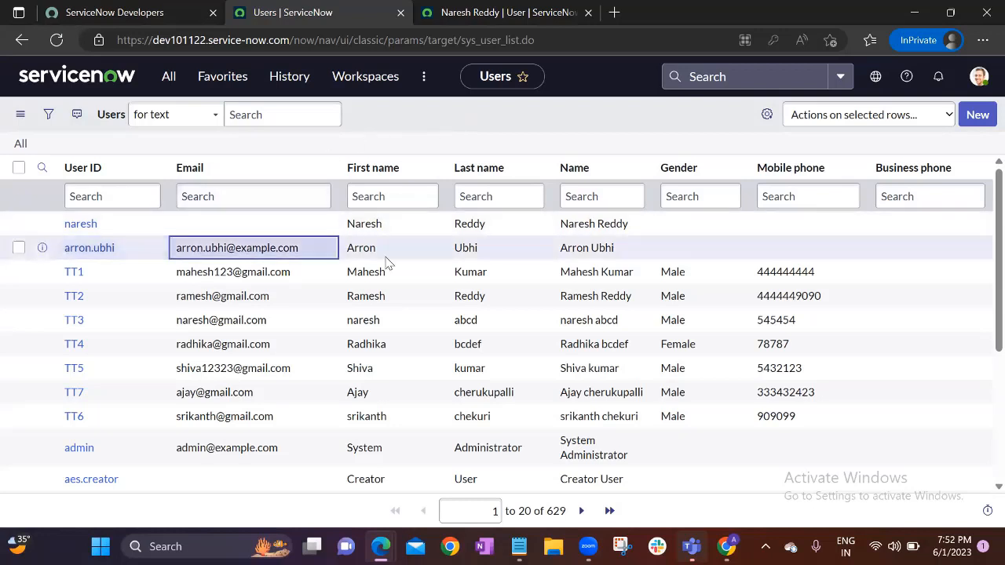
left_click(386, 257)
left_click(142, 225)
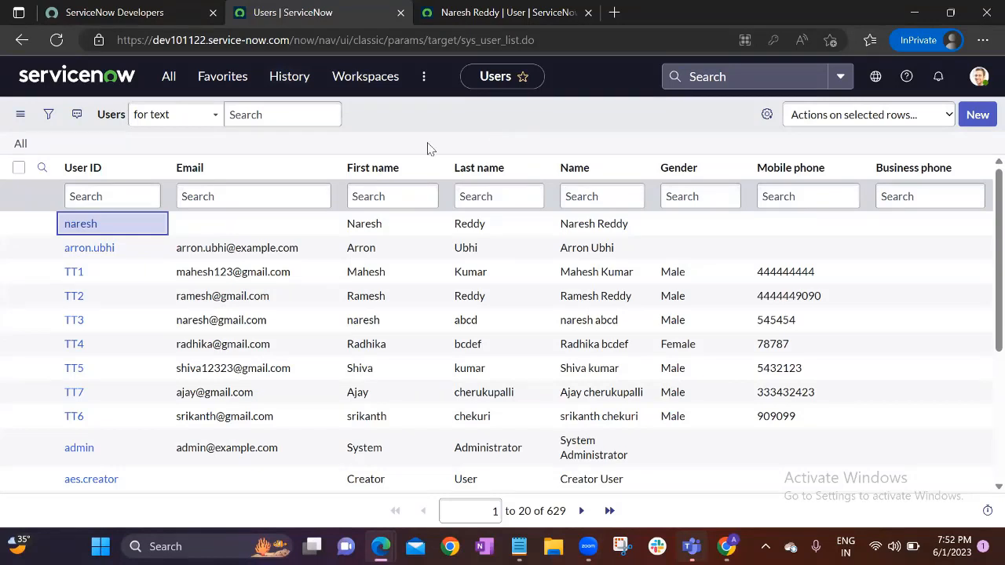
left_click(237, 228)
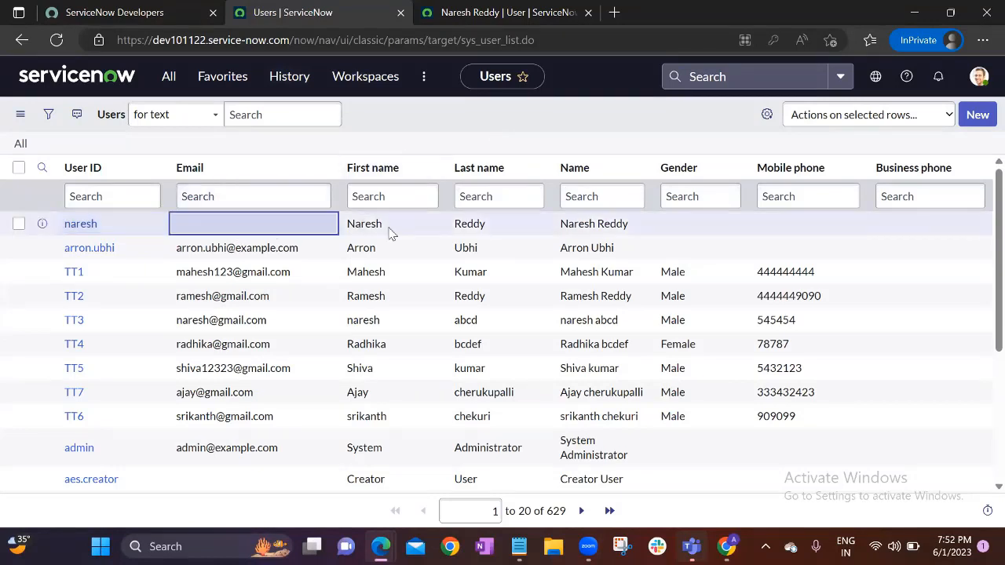
left_click(390, 228)
key("Left")
key("Left")
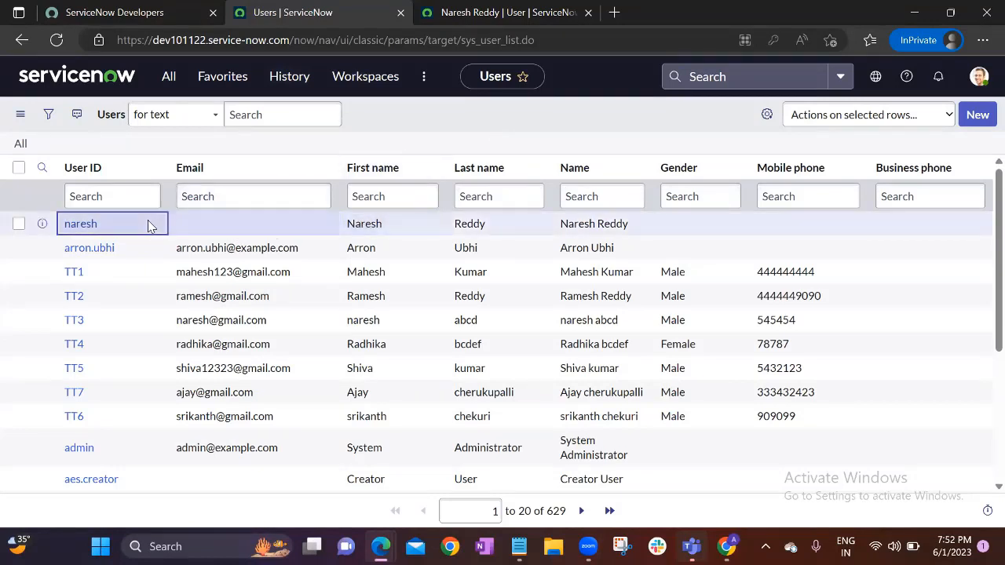
left_click(409, 120)
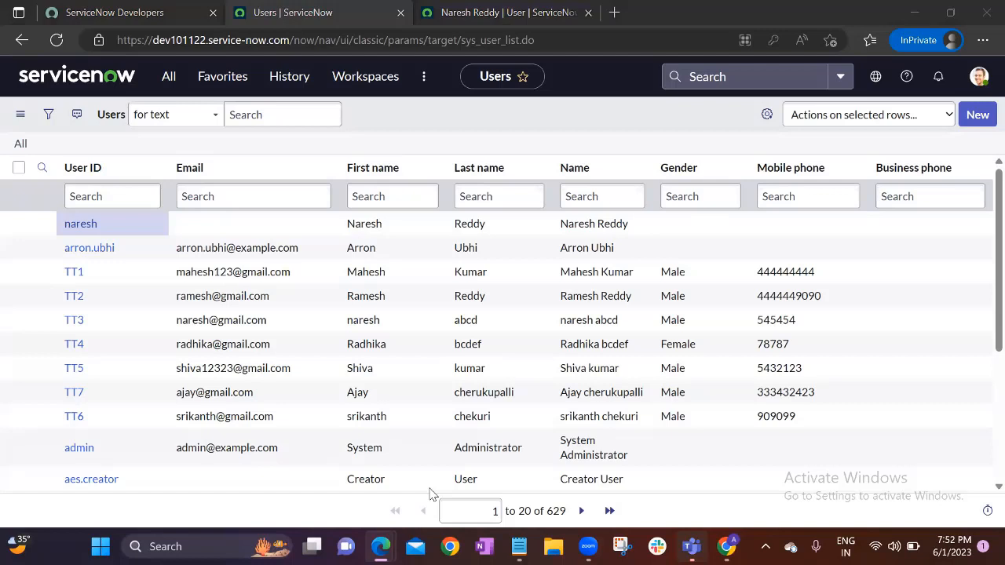
left_click(536, 118)
Go to the ServiceNow home page and check the user administration notes in Notepad
left_click(80, 83)
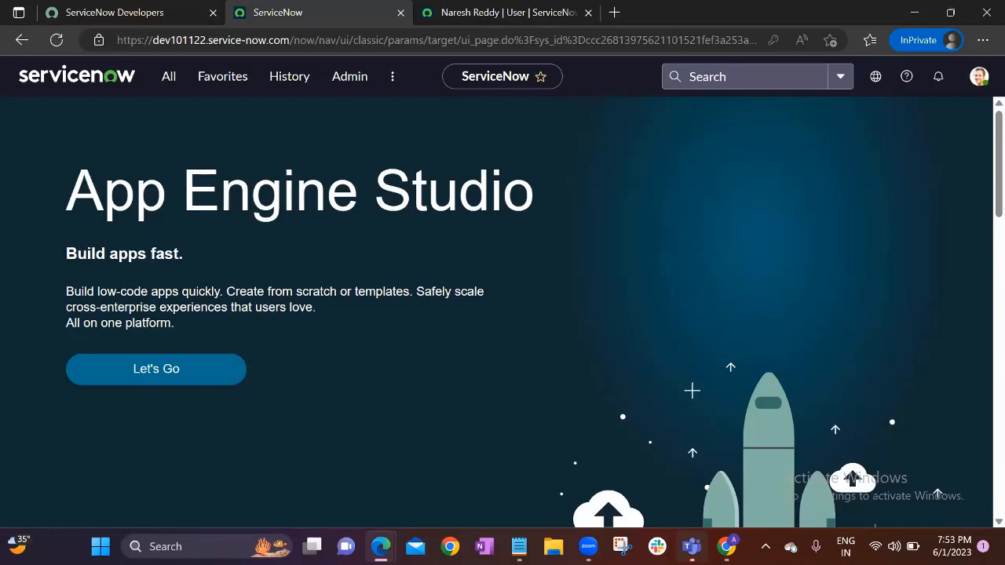
key("alt+Tab")
left_click_drag(236, 169, 285, 220)
left_click(285, 220)
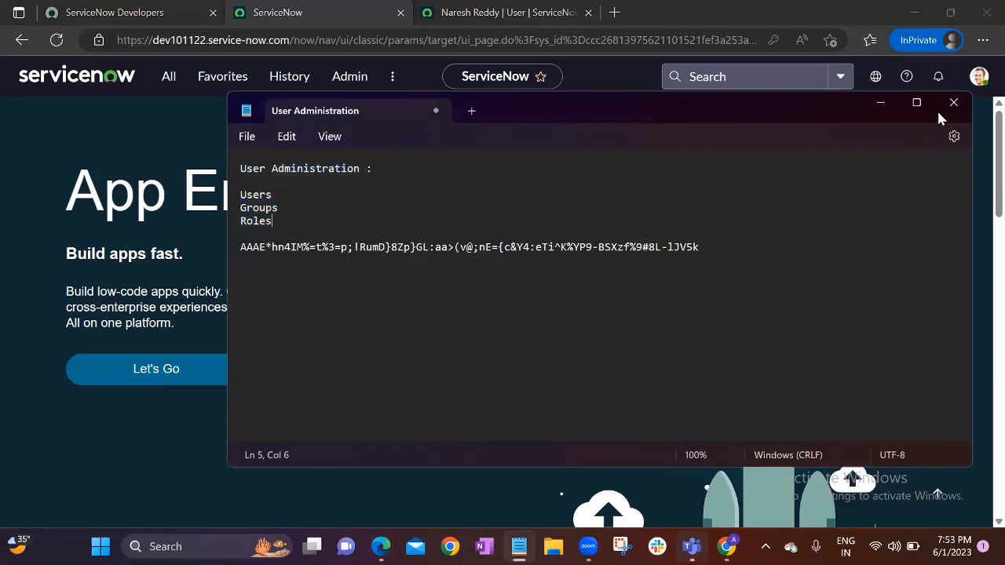
left_click(889, 104)
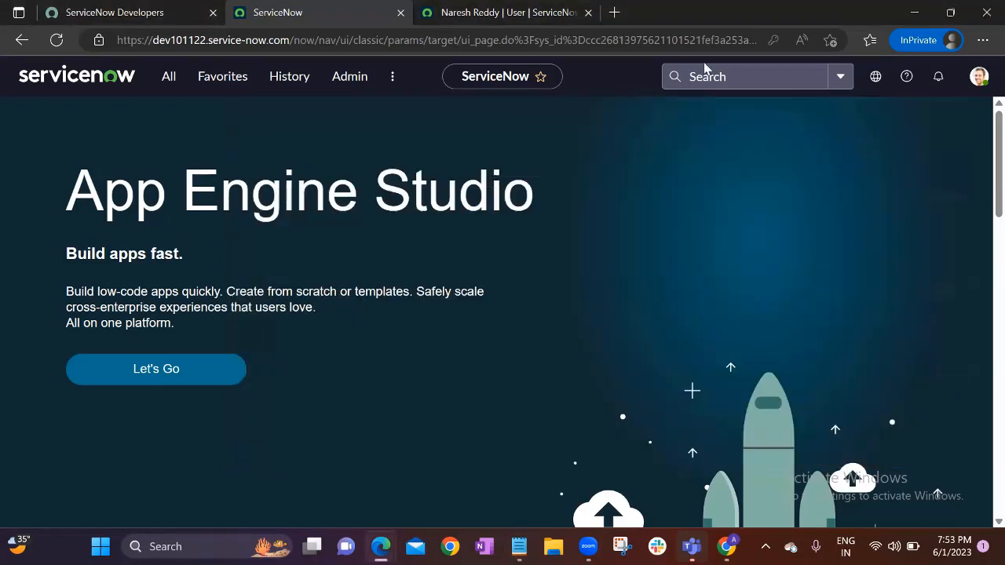
left_click(979, 76)
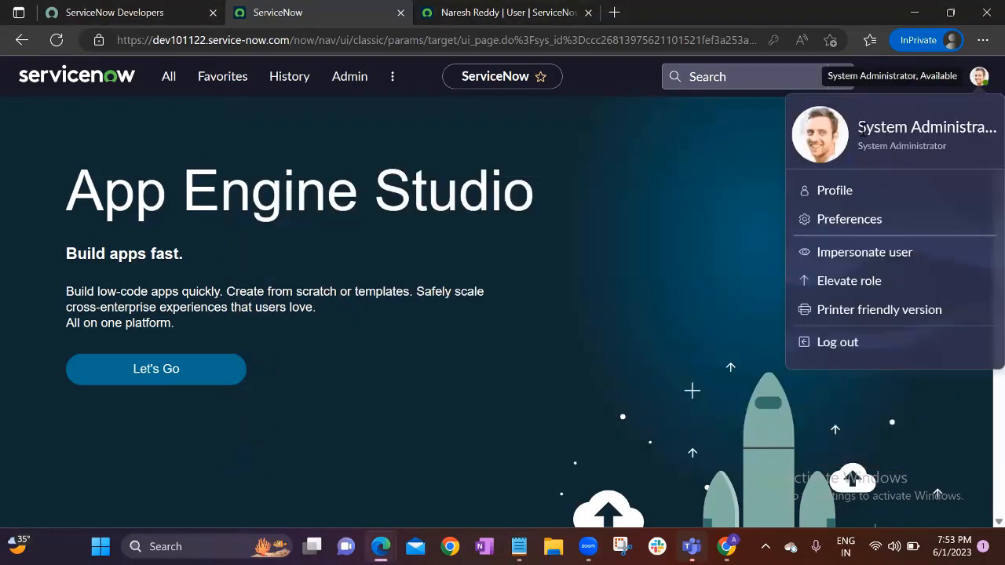
left_click_drag(862, 128, 947, 135)
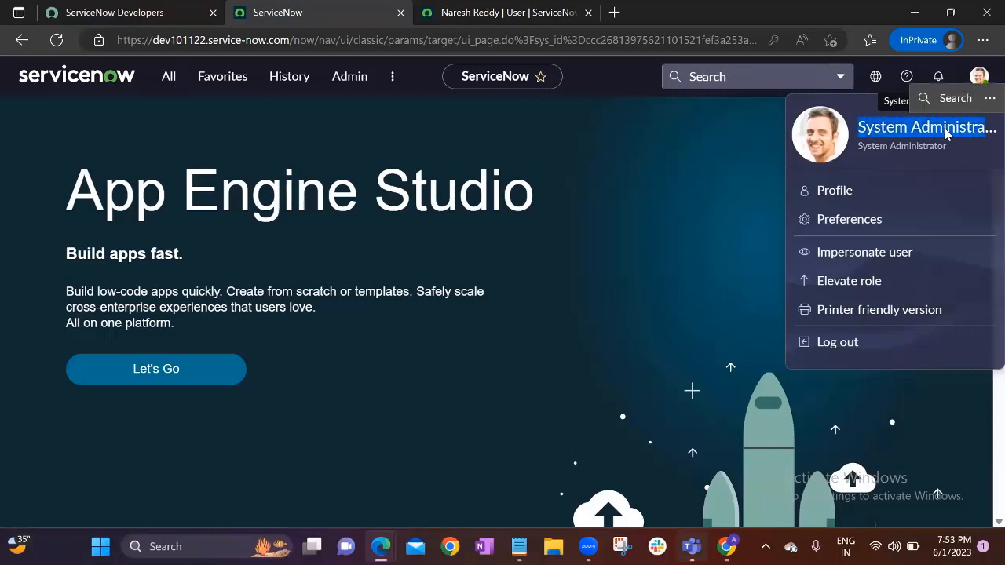
left_click(919, 129)
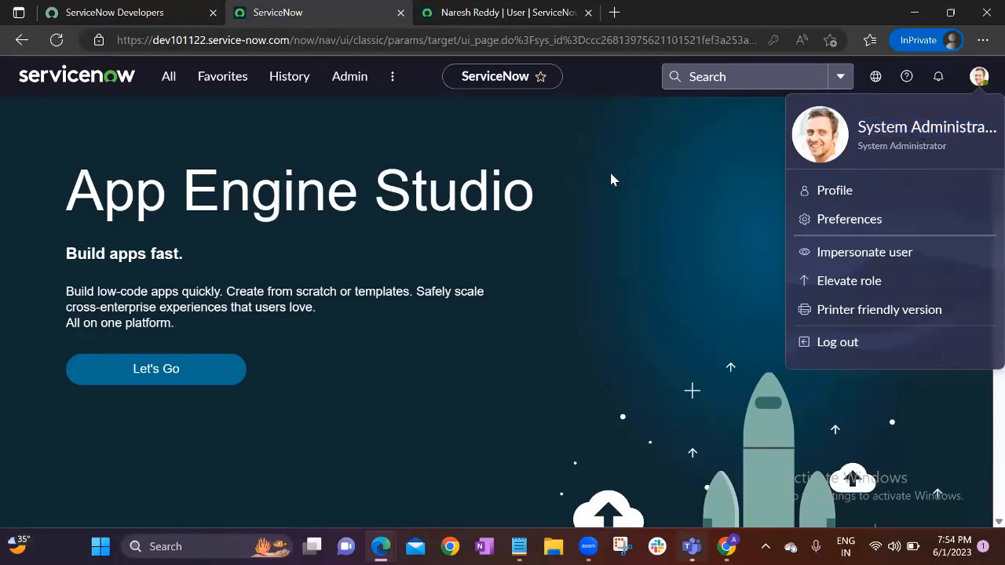
left_click_drag(860, 129, 933, 151)
Filter the All menu for users and open System Security > Users, showing 629 records
left_click(645, 164)
left_click(168, 76)
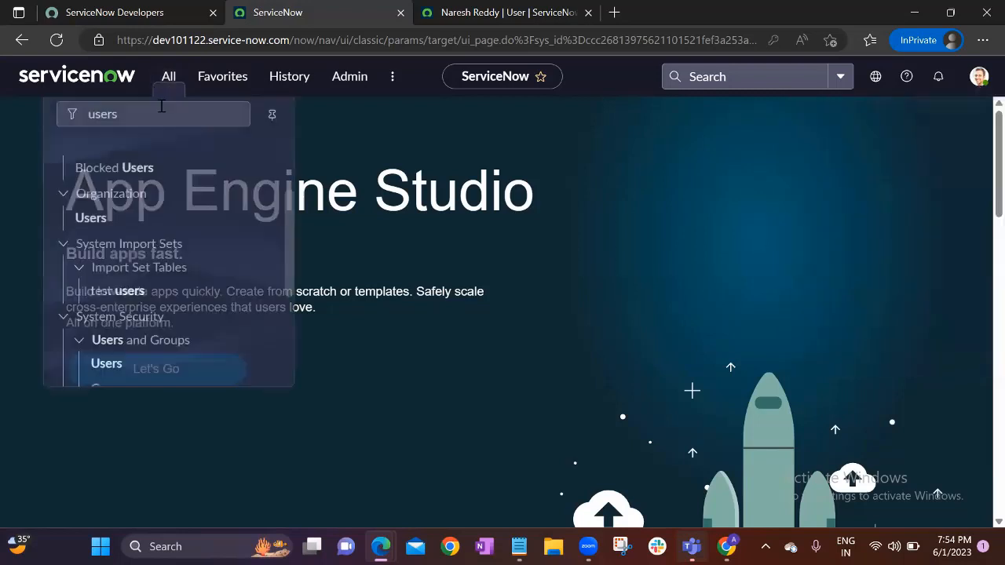
left_click(102, 118)
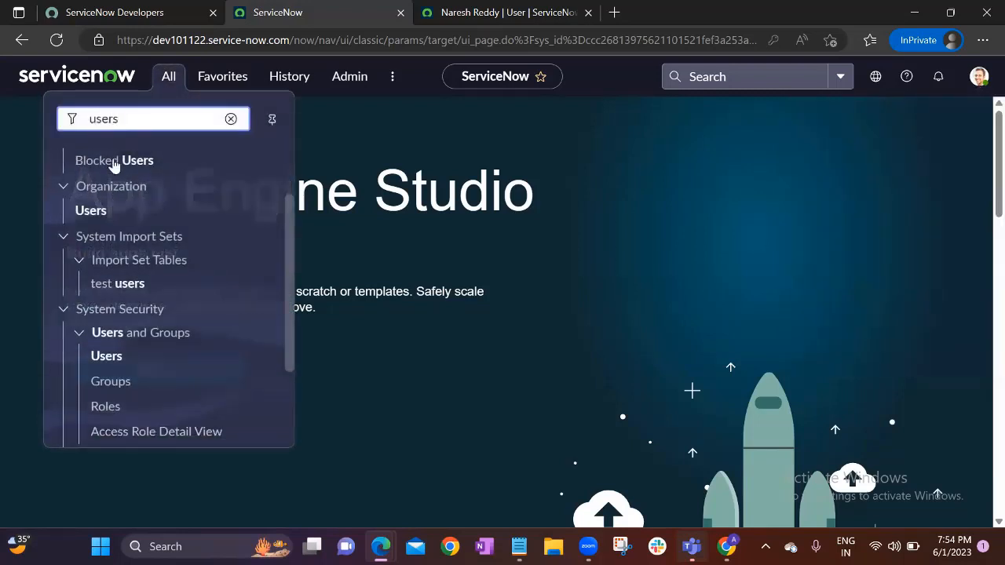
left_click(102, 359)
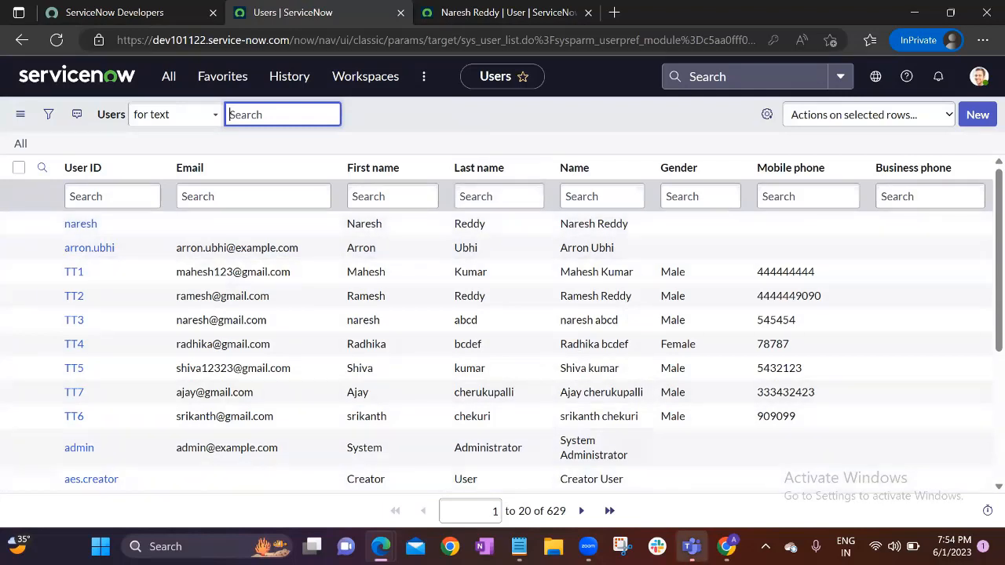
Switch to the other Chrome window and confirm the NR user is signed in
mouse_move(727, 547)
left_click(724, 465)
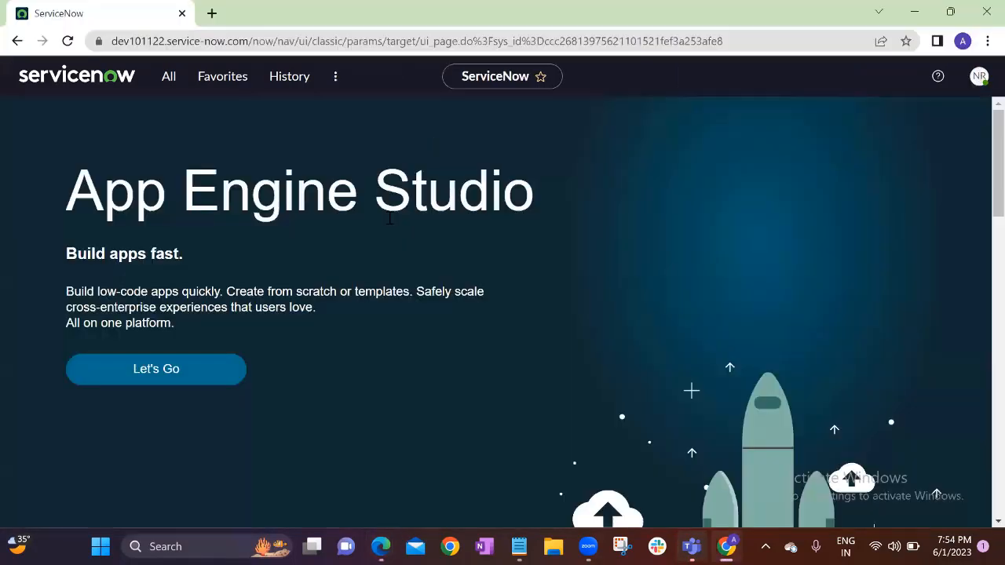
left_click(980, 81)
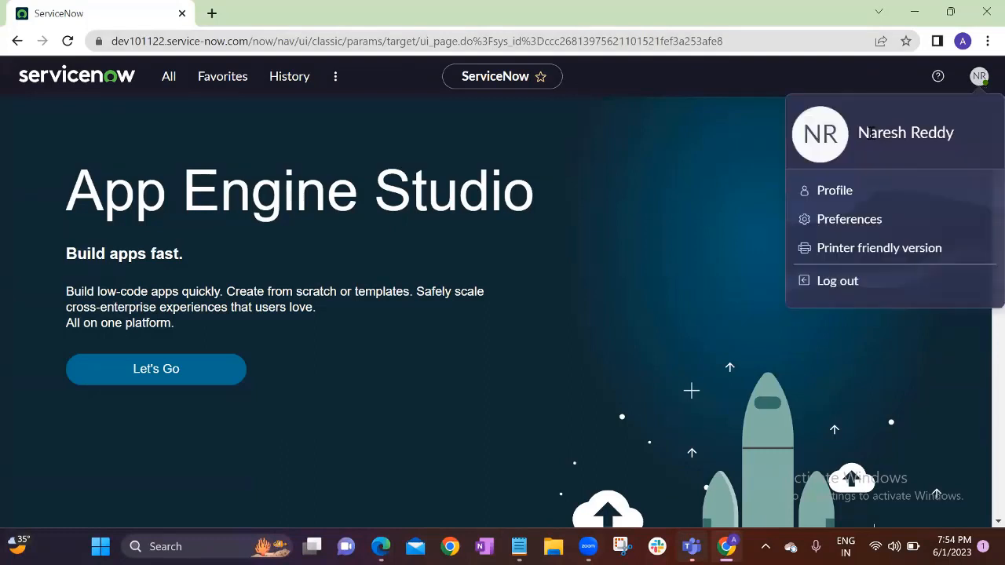
left_click_drag(859, 132, 954, 133)
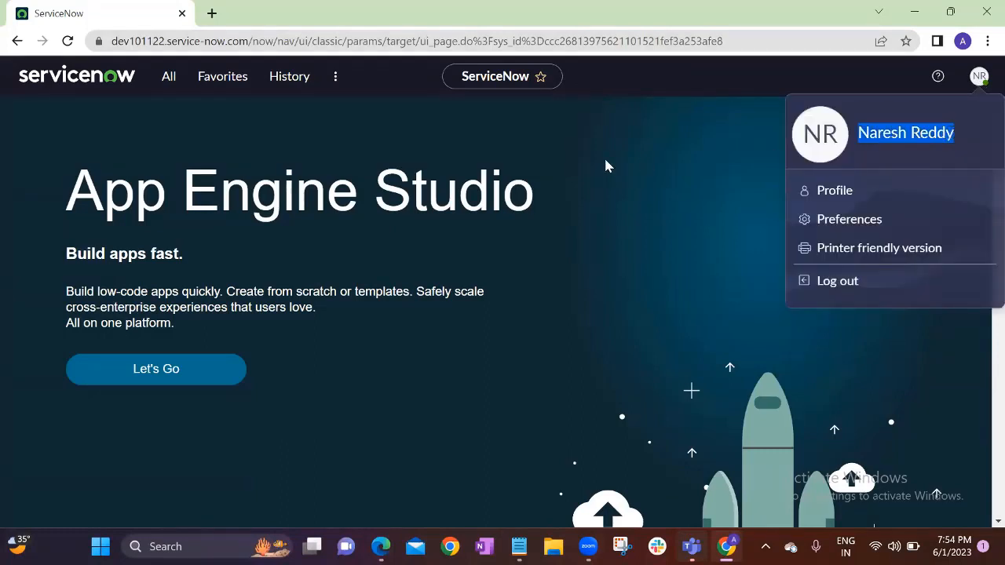
left_click(613, 165)
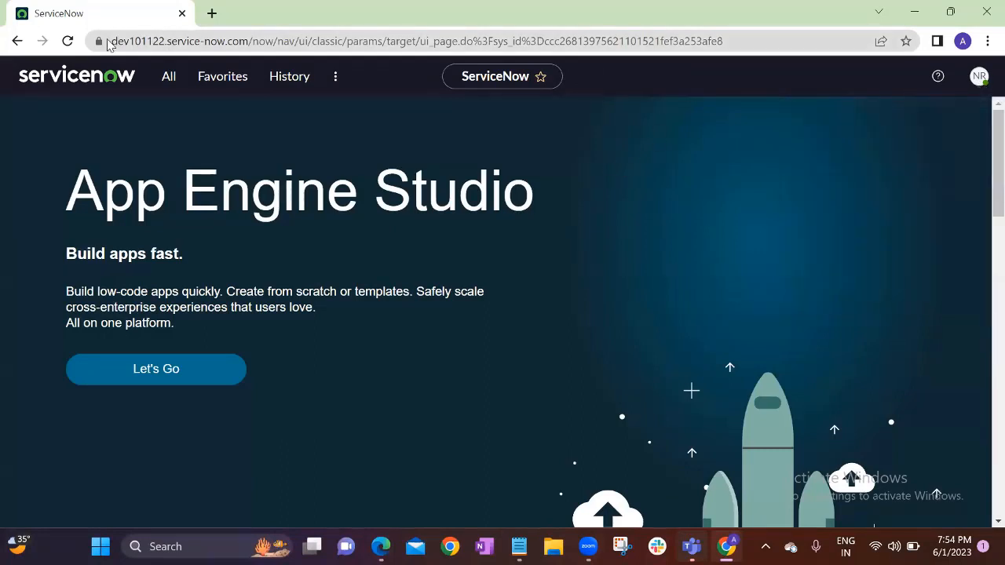
Load the instance URL with /sp in a new tab to reach the Service Portal
left_click_drag(112, 41, 251, 55)
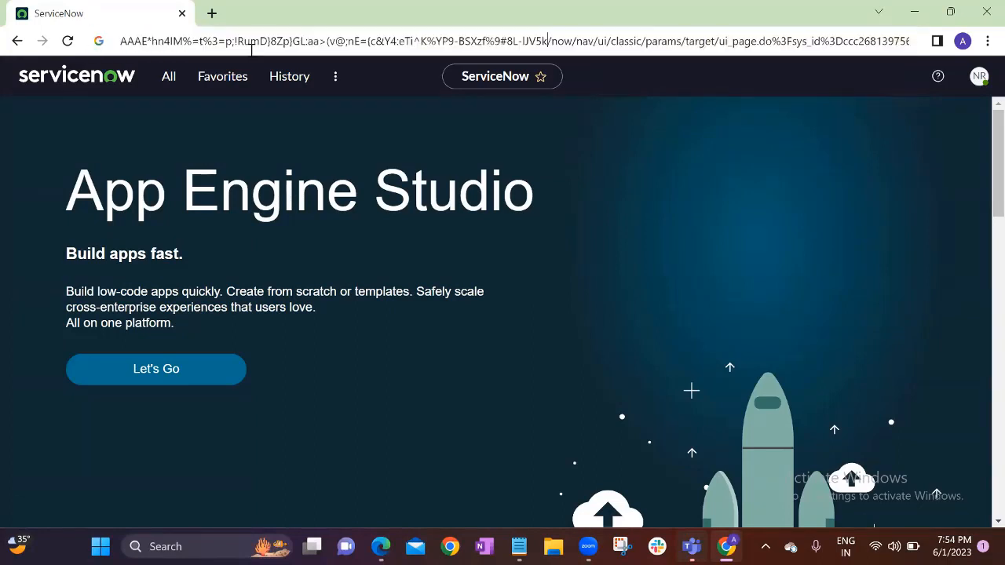
key("ctrl+z")
key("ctrl+c")
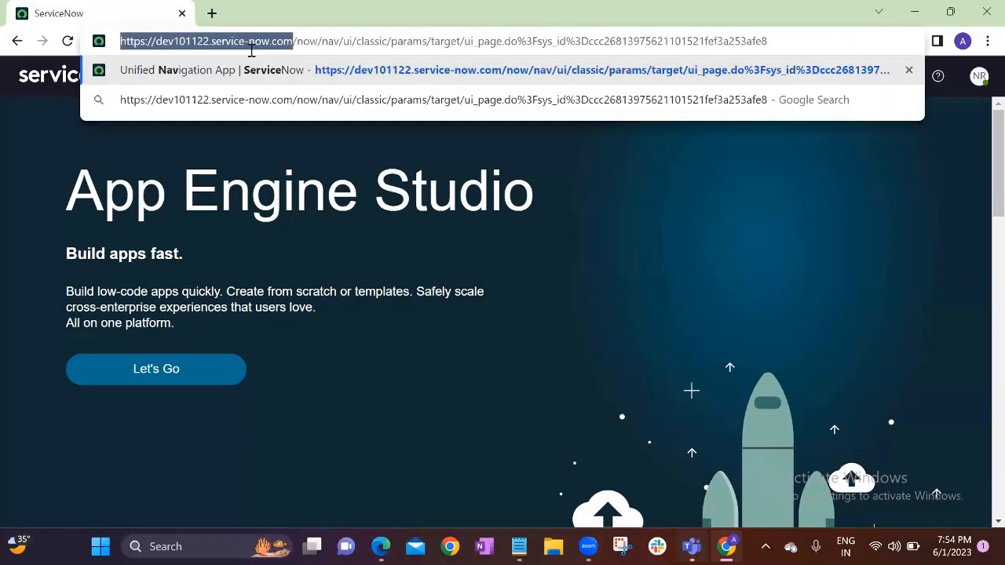
left_click(212, 15)
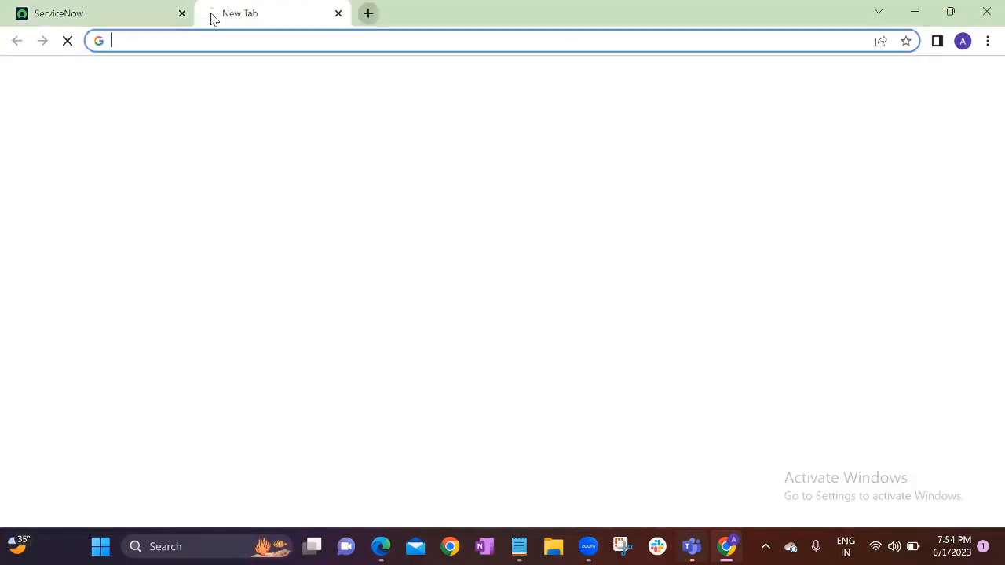
key("ctrl+v")
type("/sp")
key("Return")
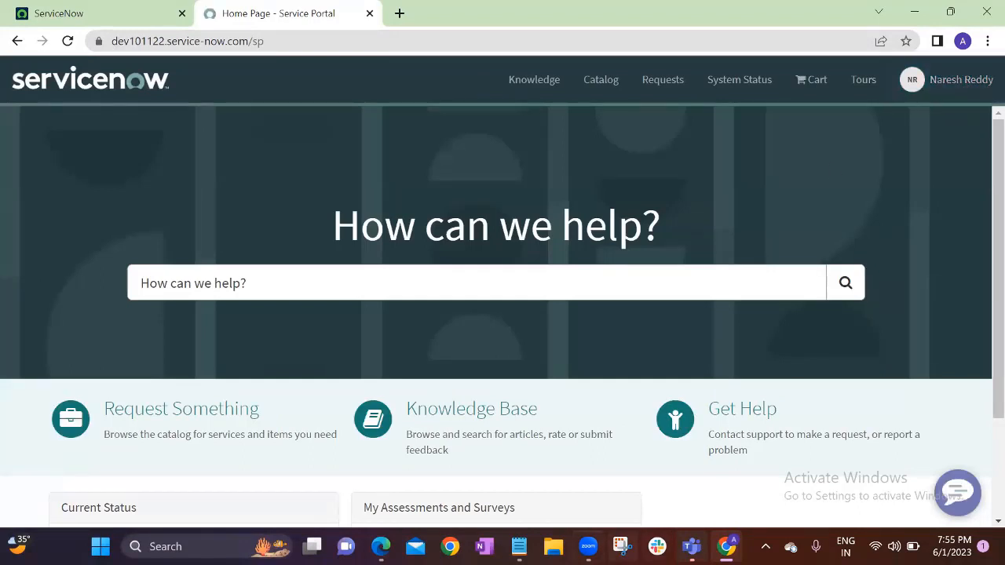
From the admin's window, load the instance address with /sp in a new InPrivate tab
mouse_move(380, 547)
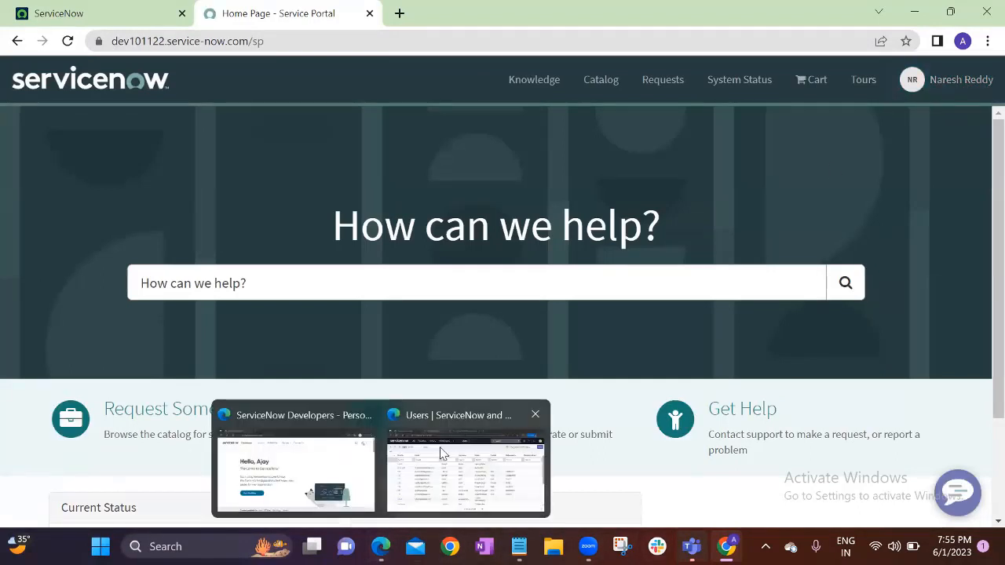
left_click(442, 454)
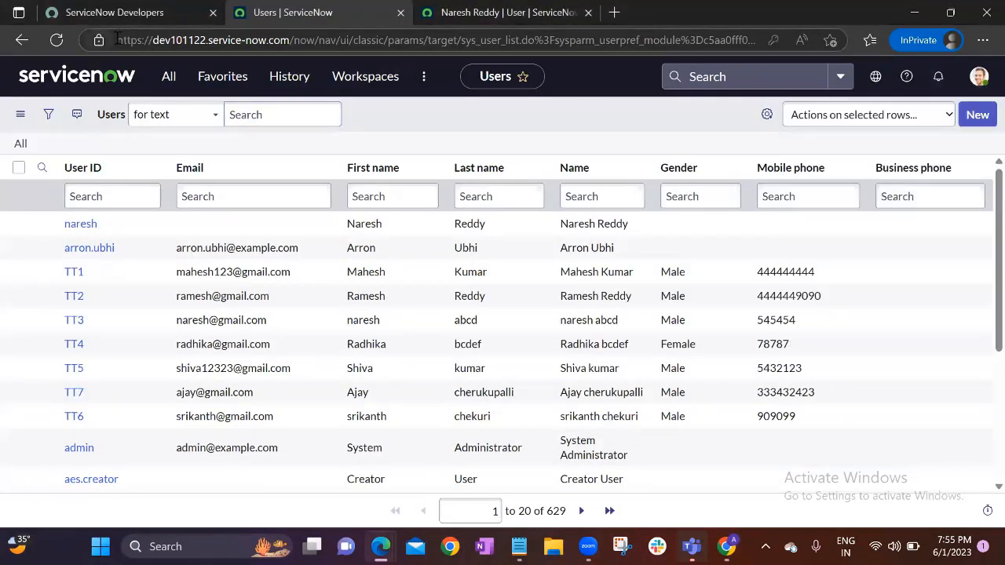
left_click_drag(118, 39, 288, 49)
key("ctrl+c")
left_click(611, 13)
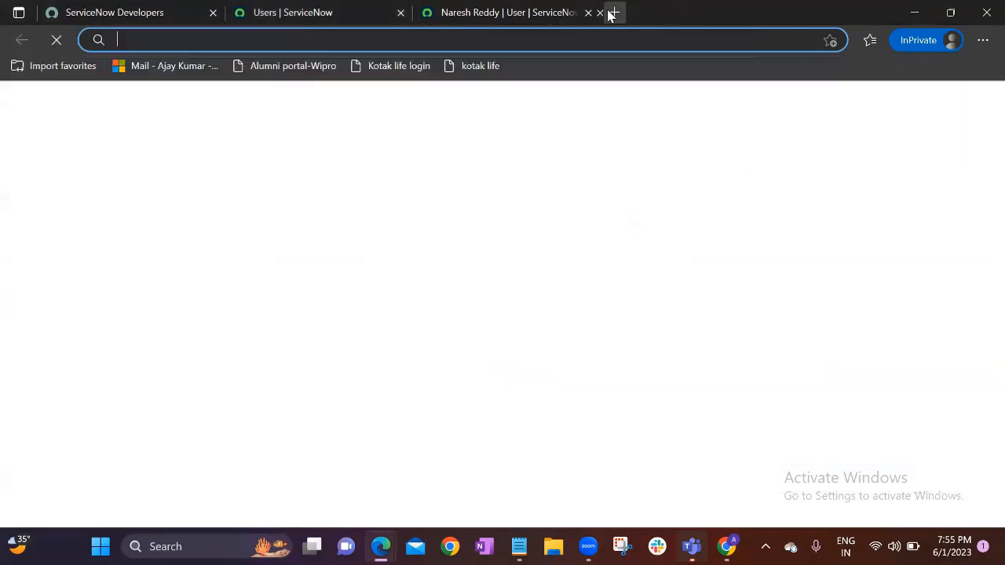
key("ctrl+v")
type("/sp")
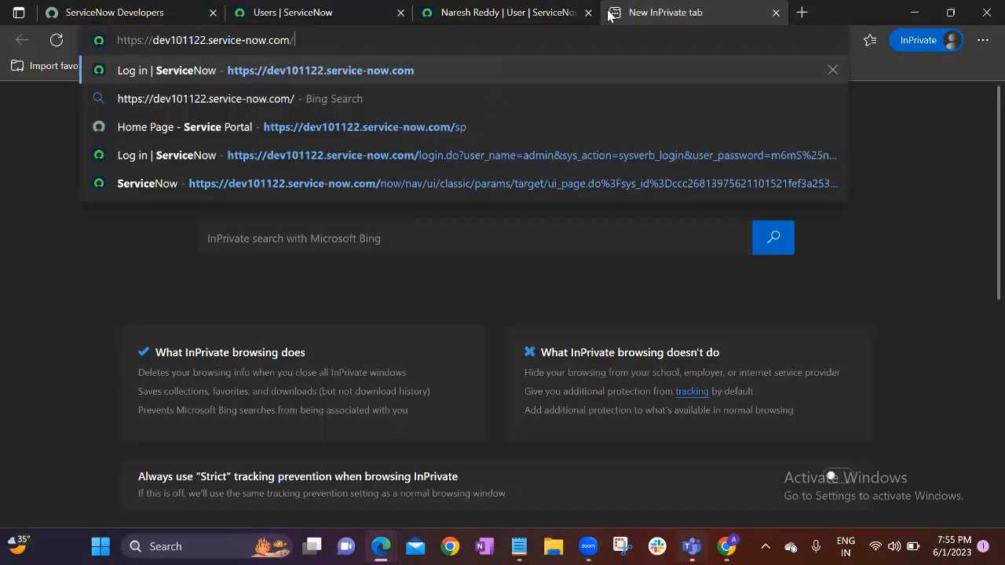
key("Return")
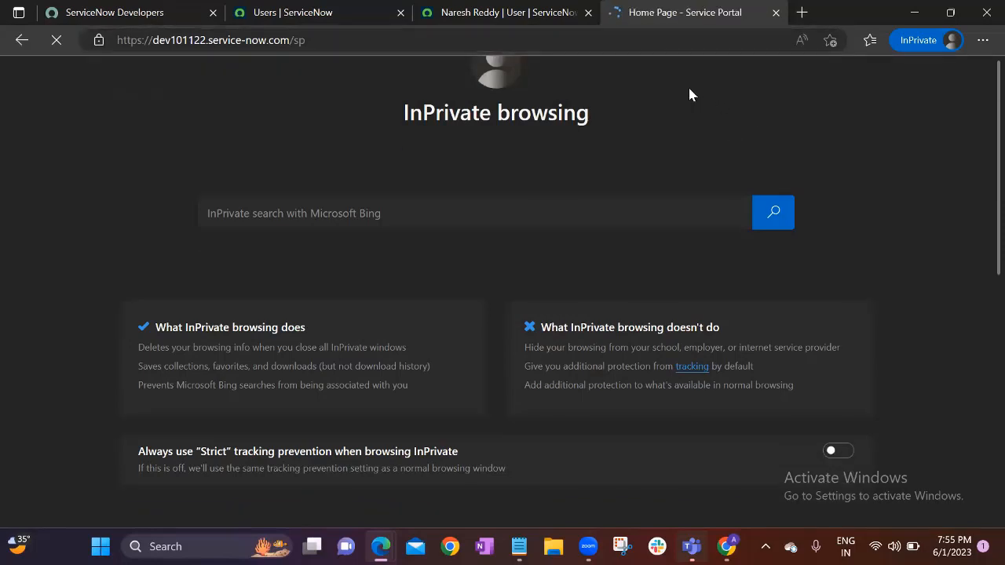
Close the user record tab and return to the impersonated user's portal window
left_click(588, 13)
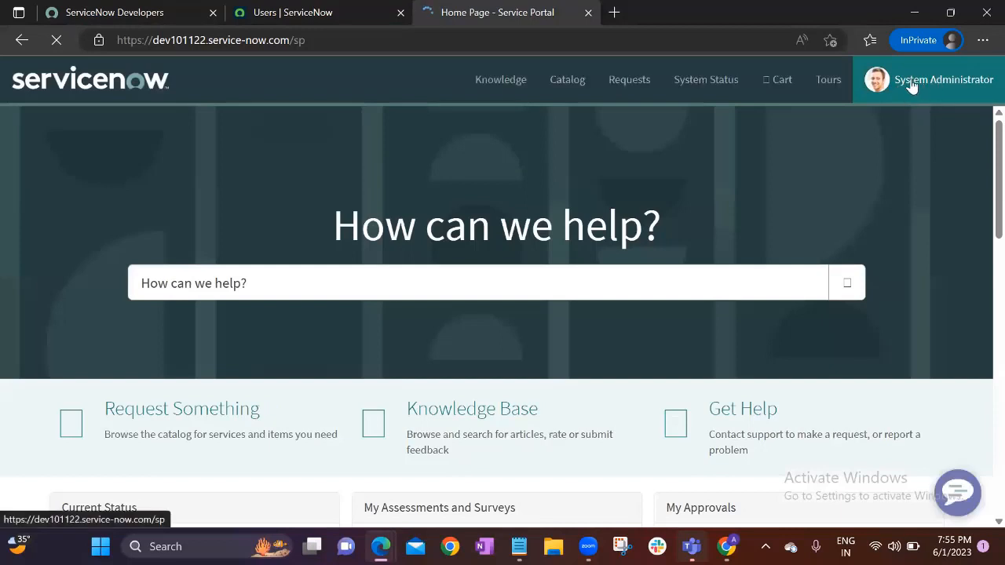
mouse_move(727, 547)
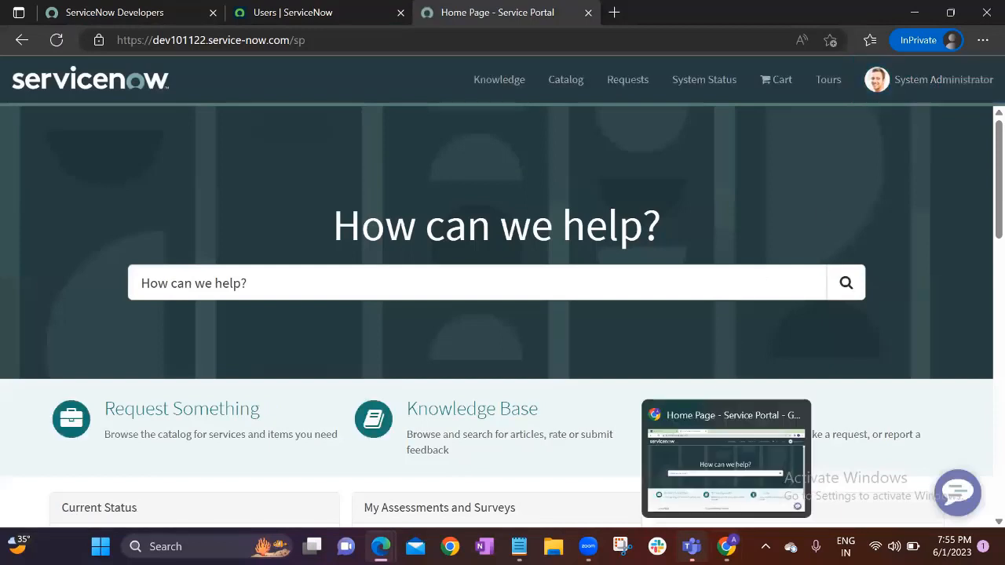
left_click(709, 453)
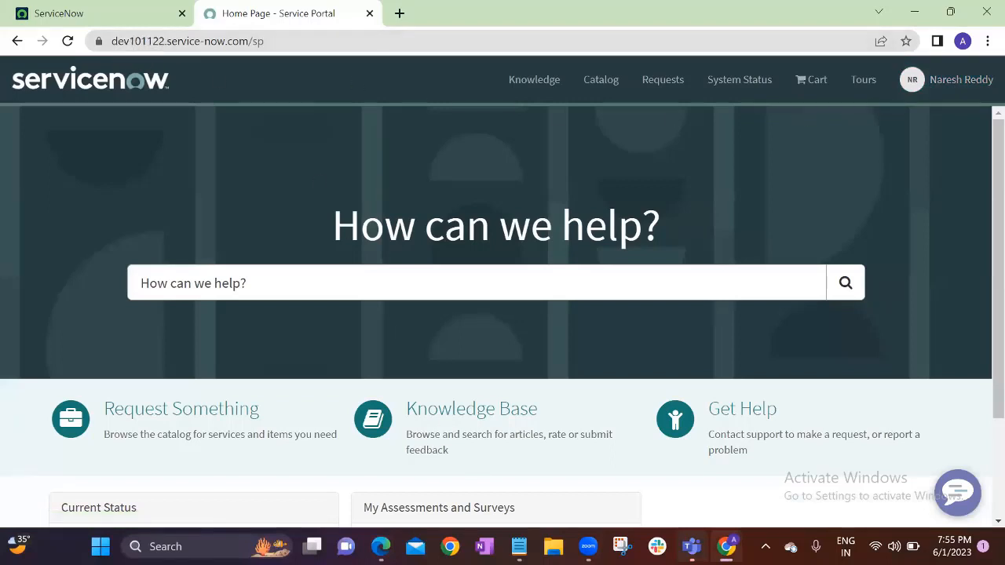
mouse_move(381, 547)
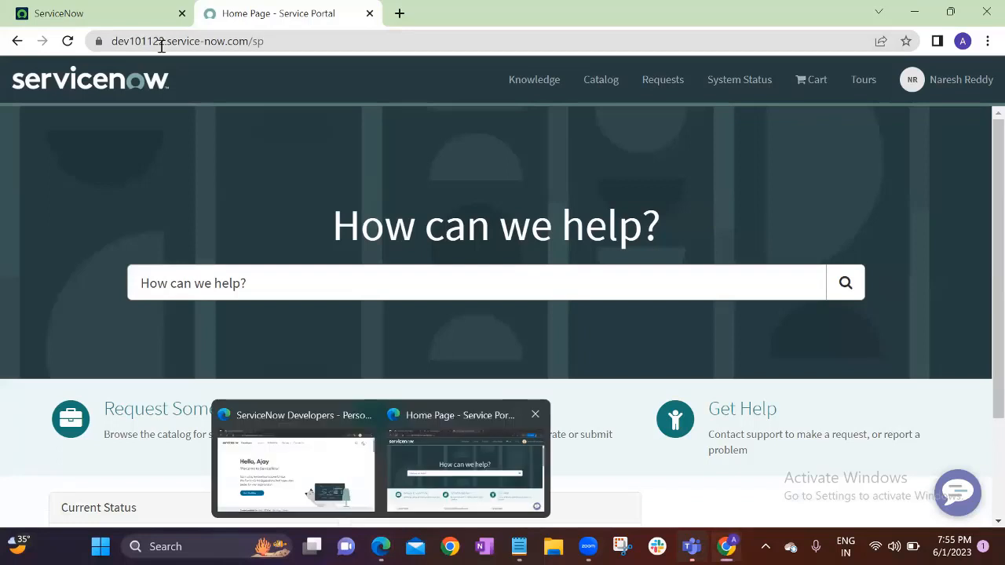
key("alt+Tab")
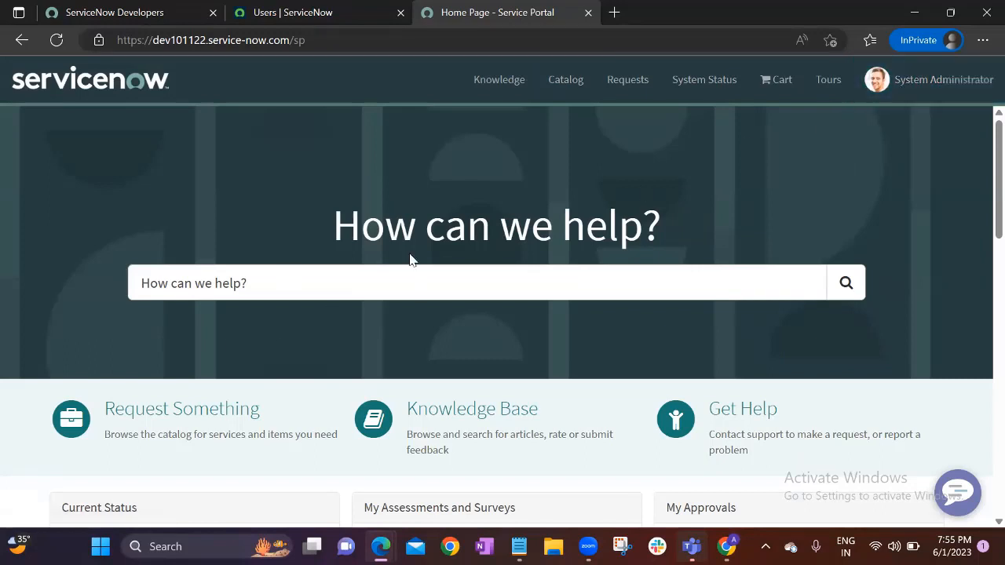
mouse_move(727, 546)
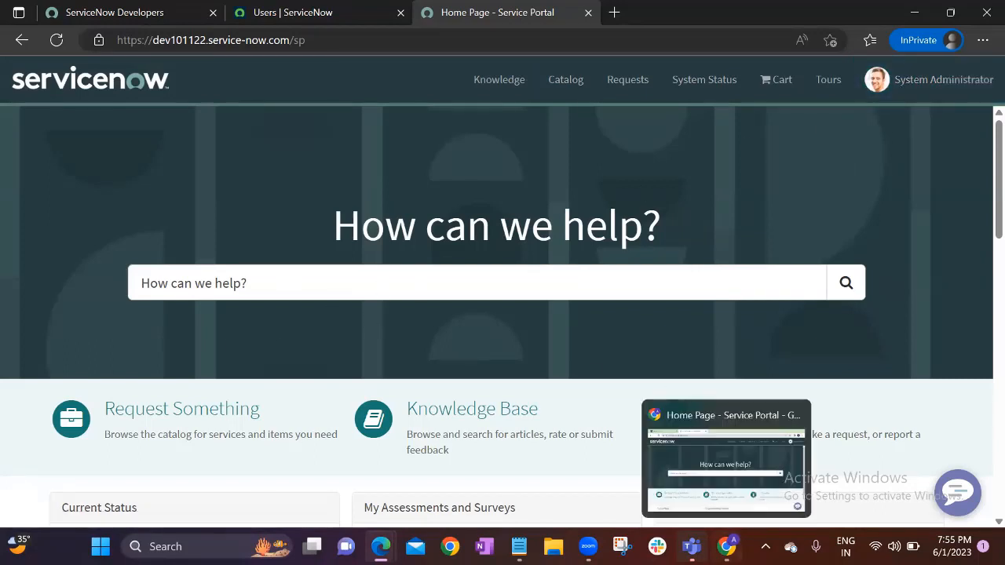
left_click(726, 447)
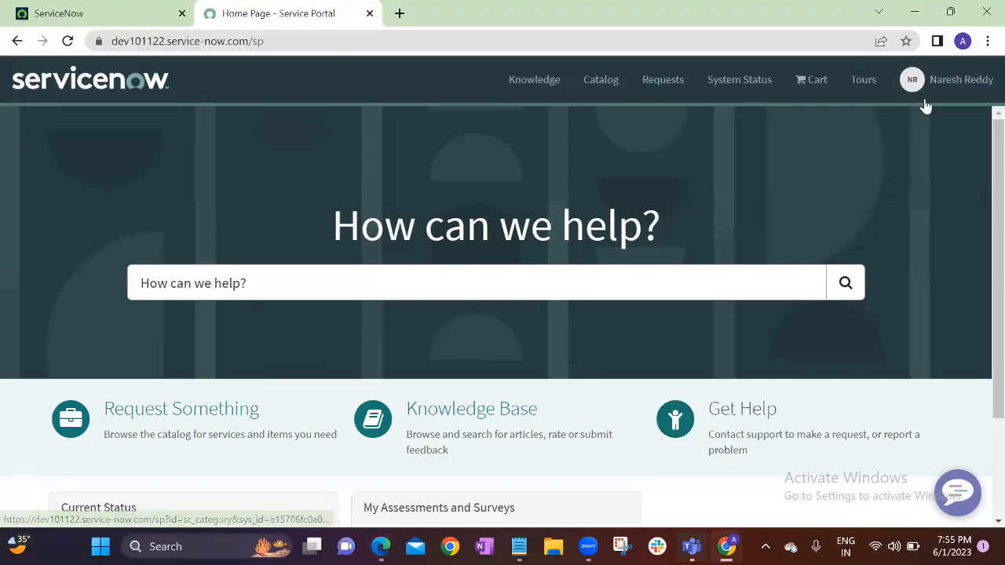
Open the Create Incident form from the Get Help catalog
left_click(713, 411)
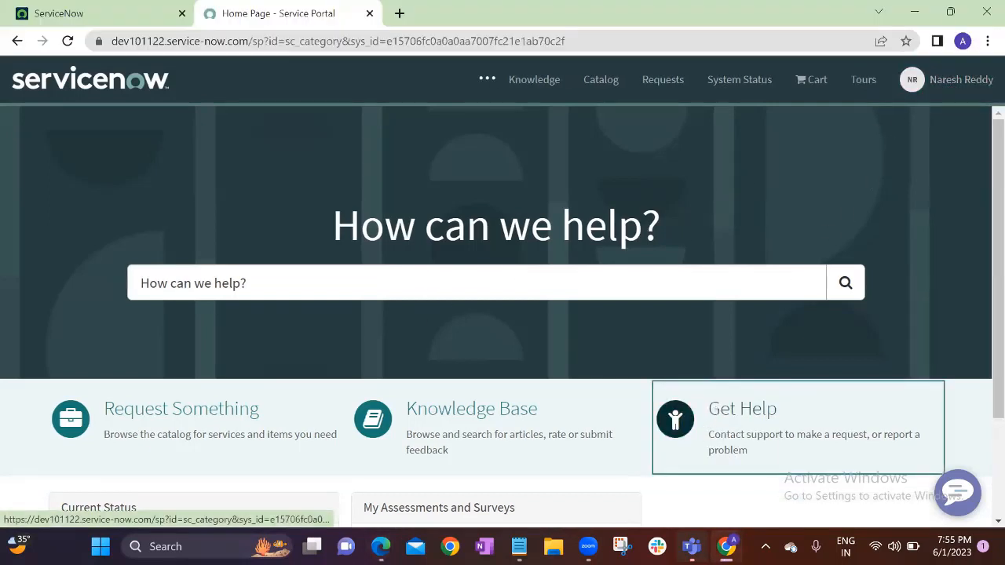
mouse_move(728, 547)
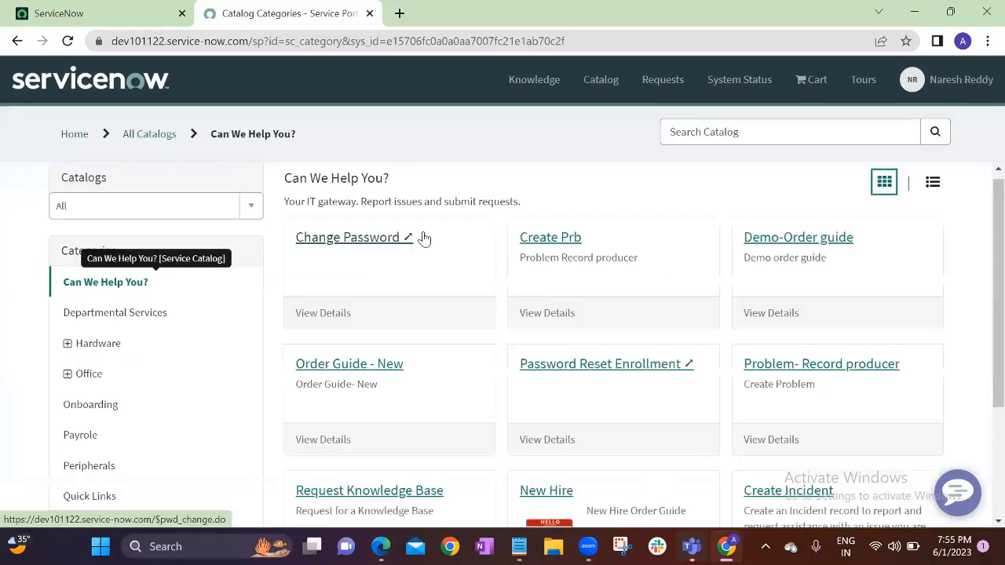
scroll(426, 375, "down", 2)
left_click(819, 318)
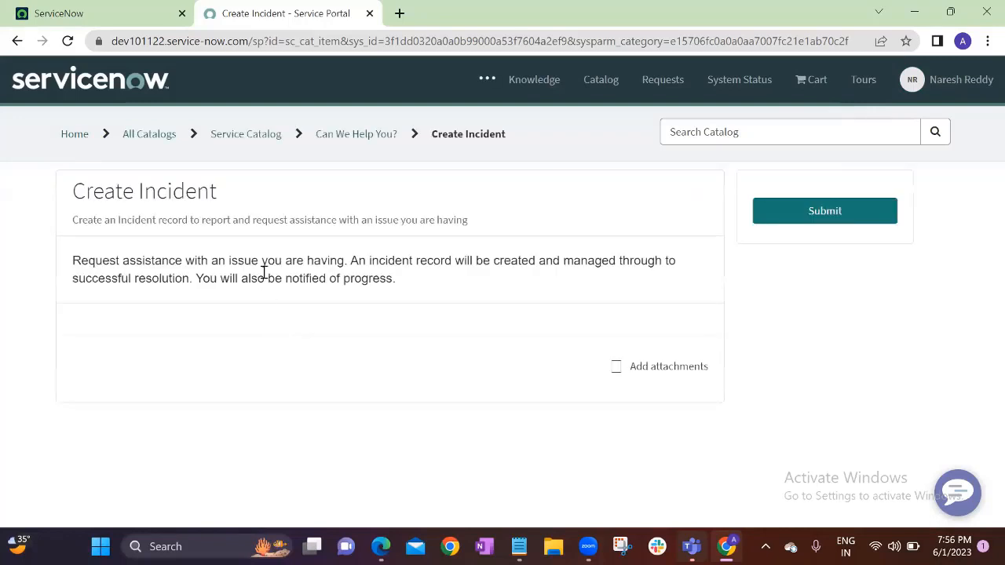
Submit an incident with urgency 2 - Medium, 'My WIFI is not working', and select ticket INC0010118
left_click(227, 402)
left_click(116, 359)
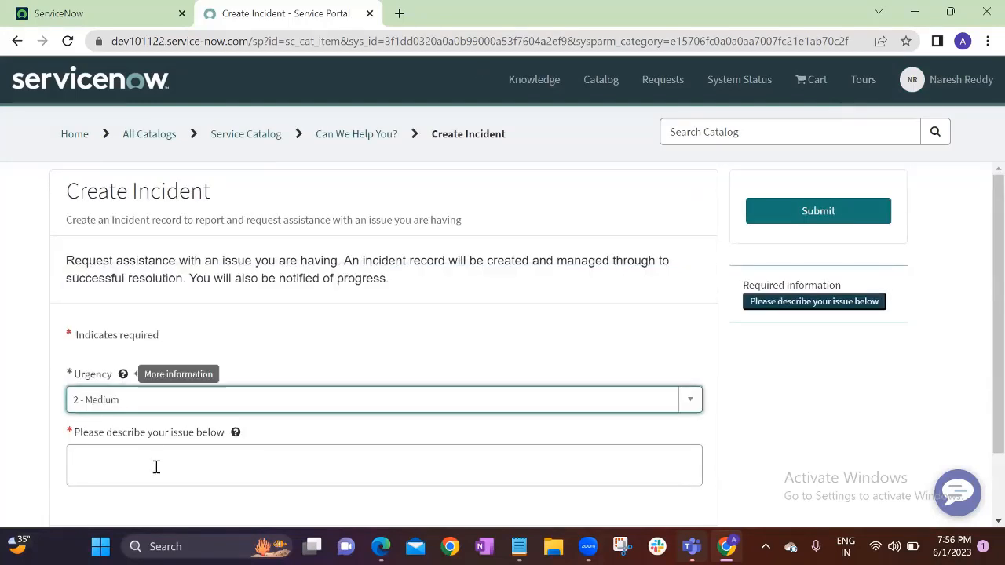
left_click(154, 466)
type("M")
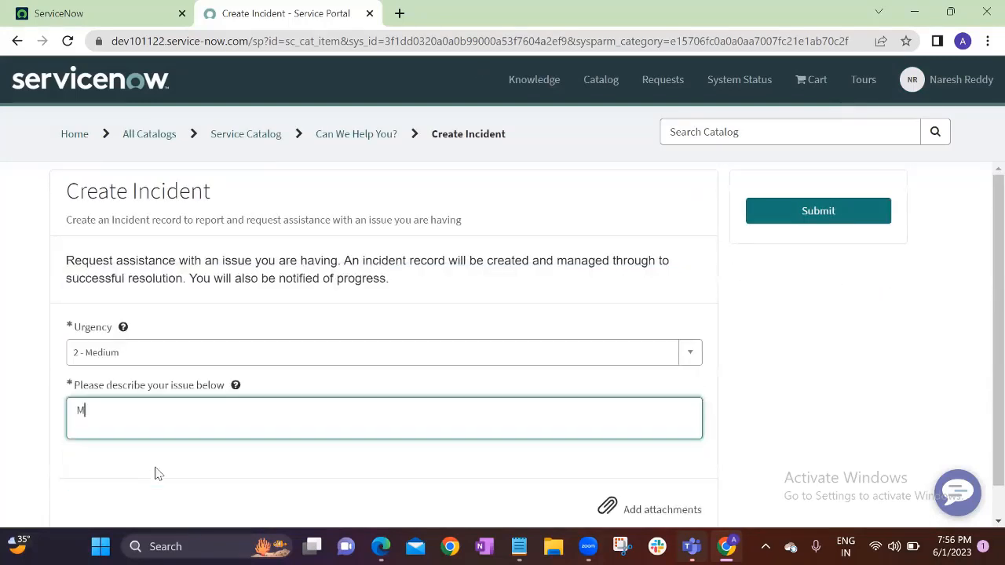
type("y WIFI is not w")
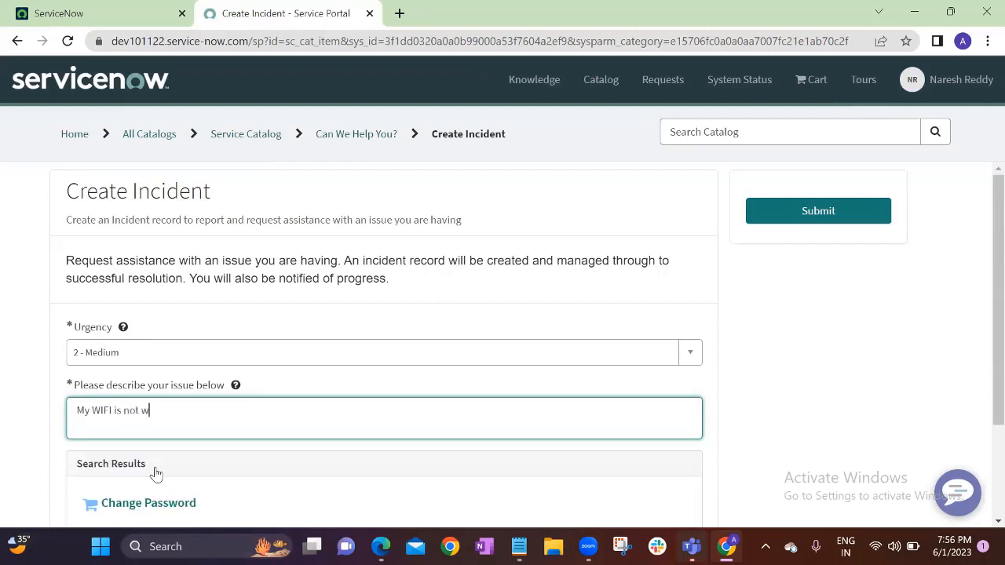
type("orking")
left_click(805, 209)
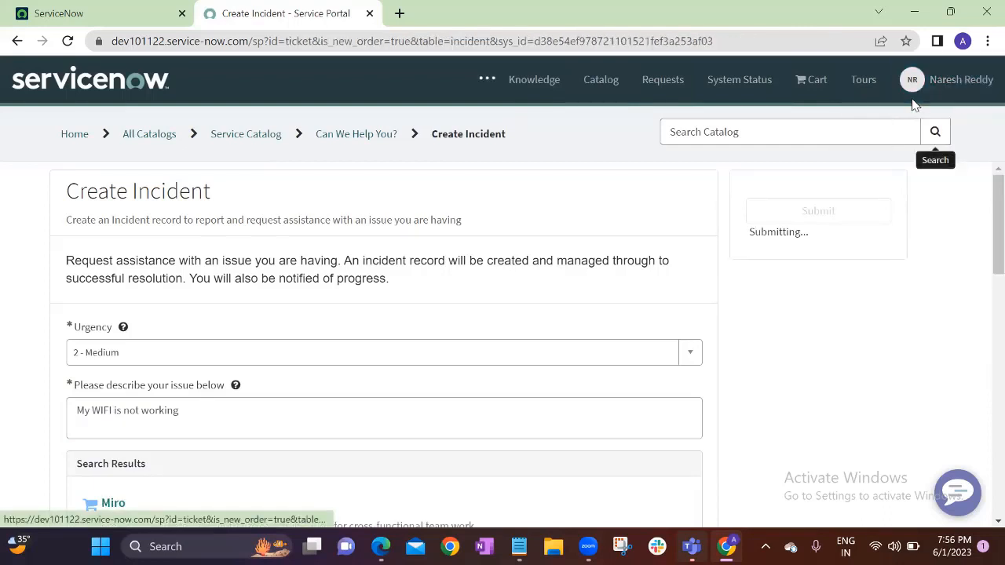
double_click(87, 194)
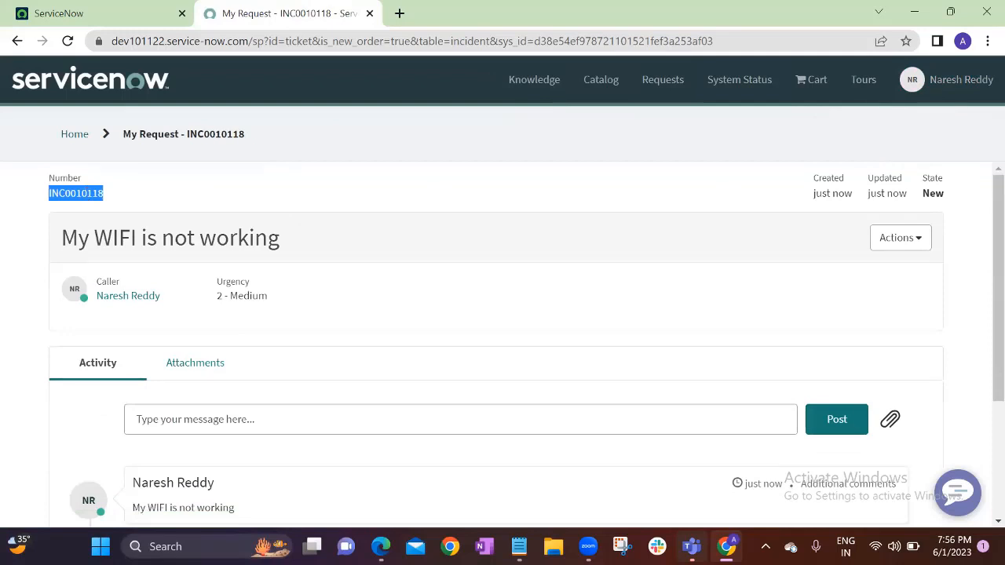
mouse_move(380, 547)
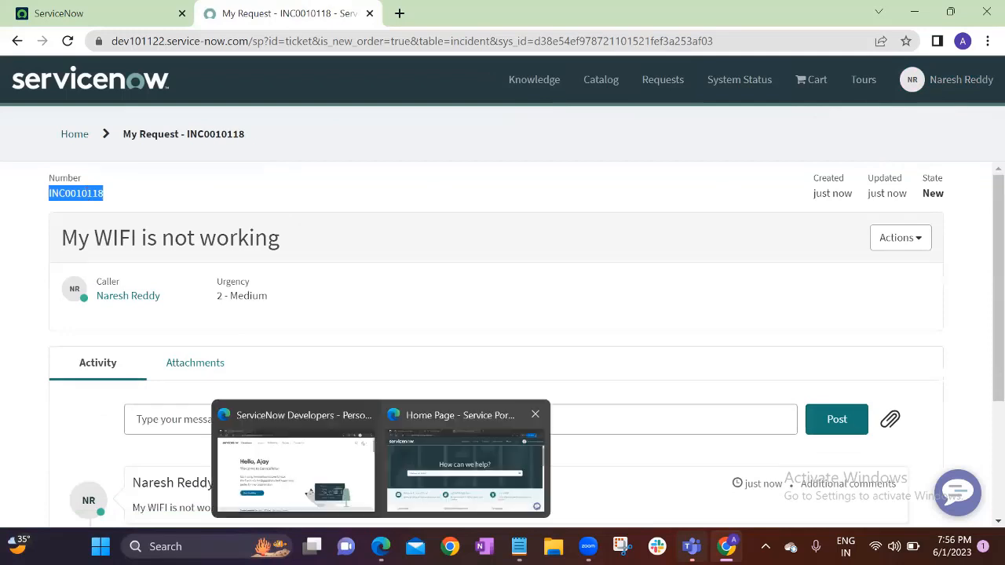
left_click(447, 471)
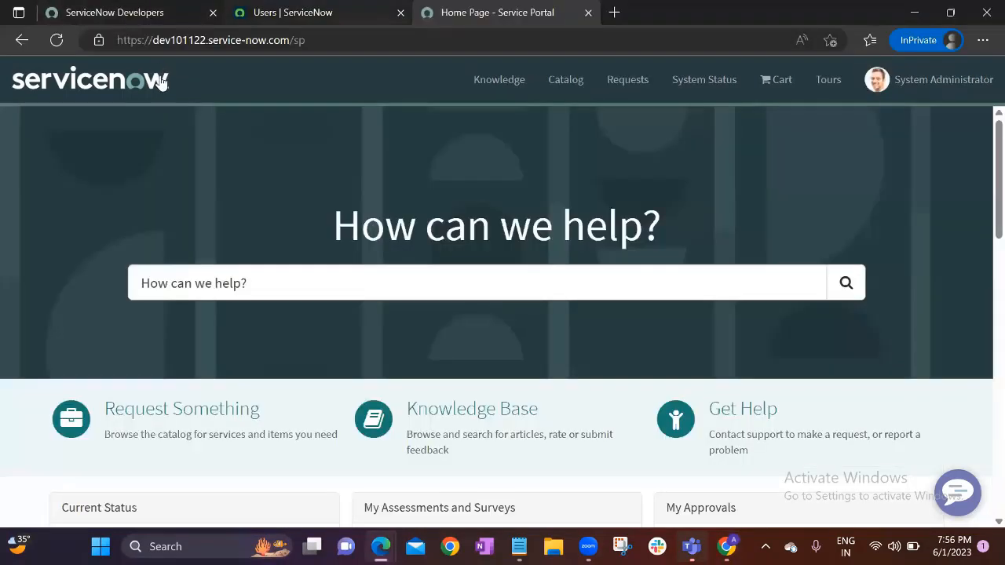
In the admin's Users tab, filter the navigator for 'incident' and open Incident > Open
left_click(293, 13)
left_click(163, 81)
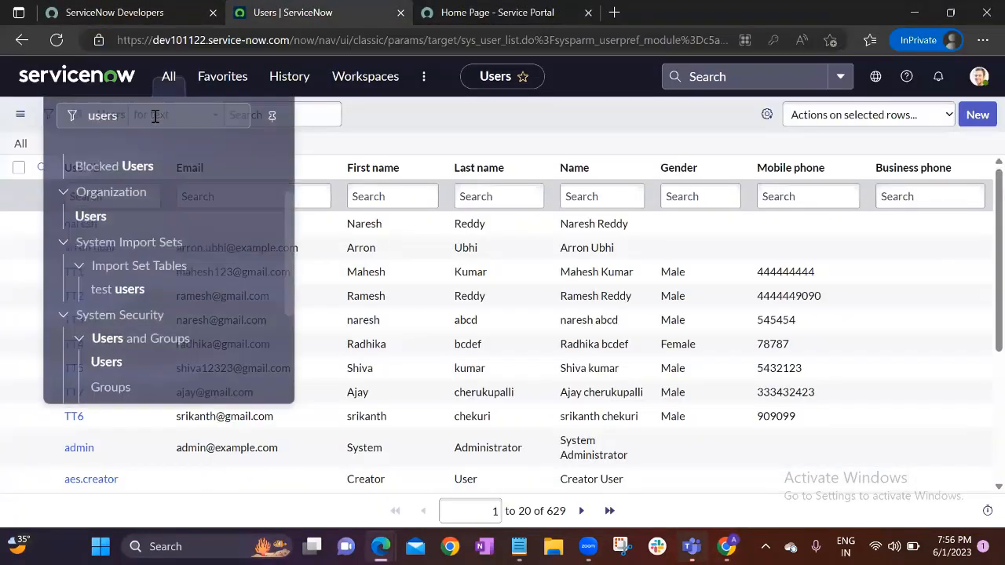
left_click(155, 116)
key("BackSpace")
type("inci")
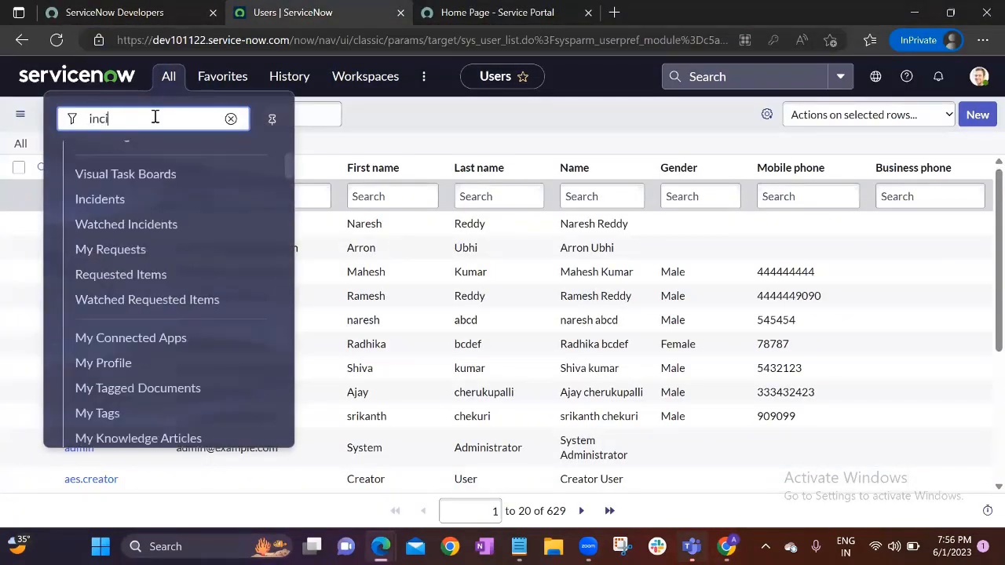
type("dent")
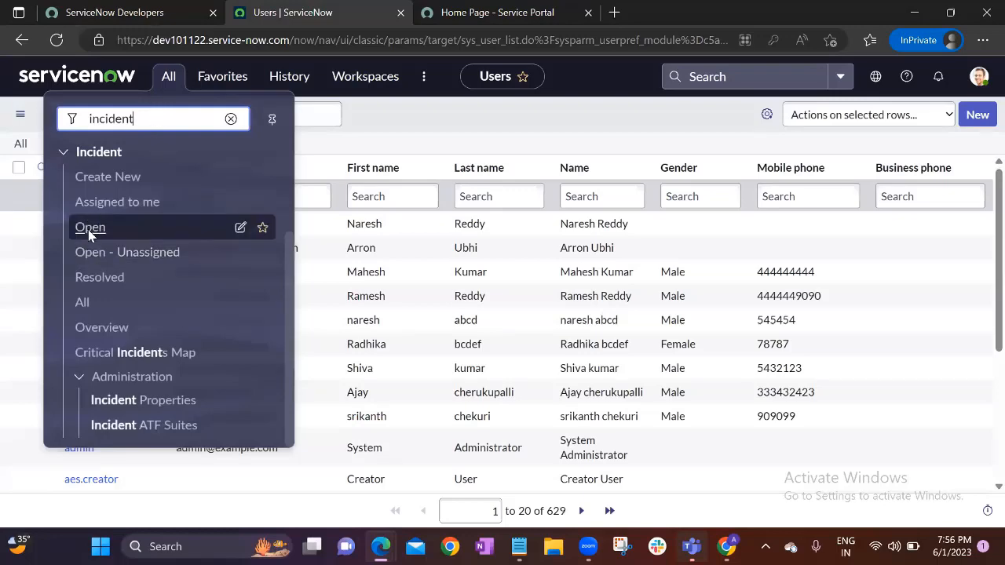
left_click(88, 229)
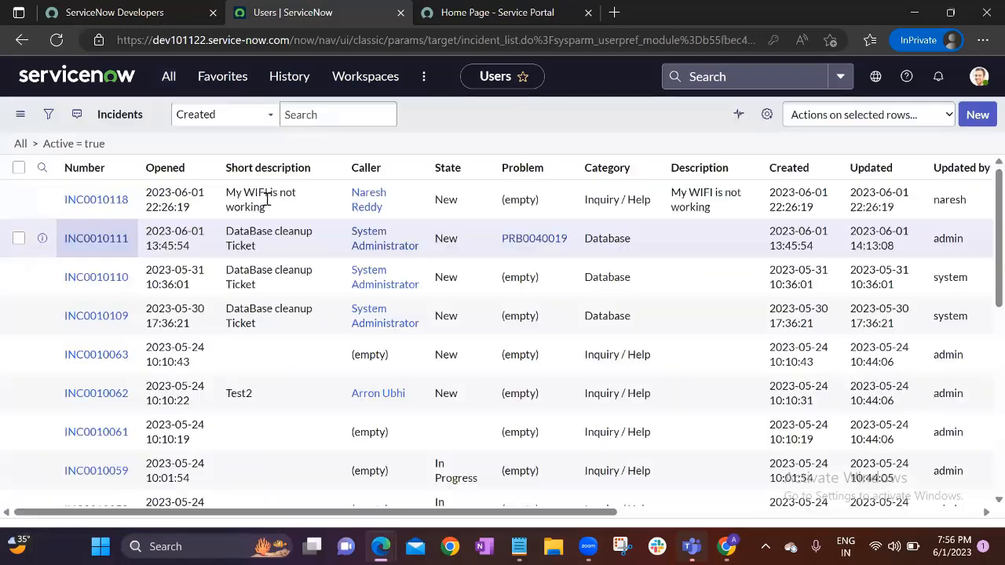
left_click(377, 234)
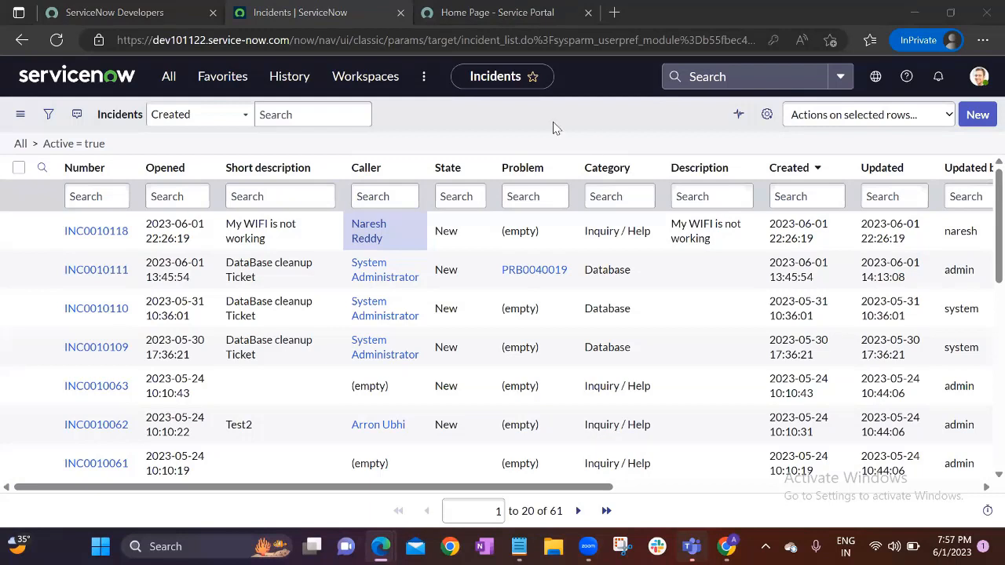
key("XF86AudioRaiseVolume")
left_click(156, 40)
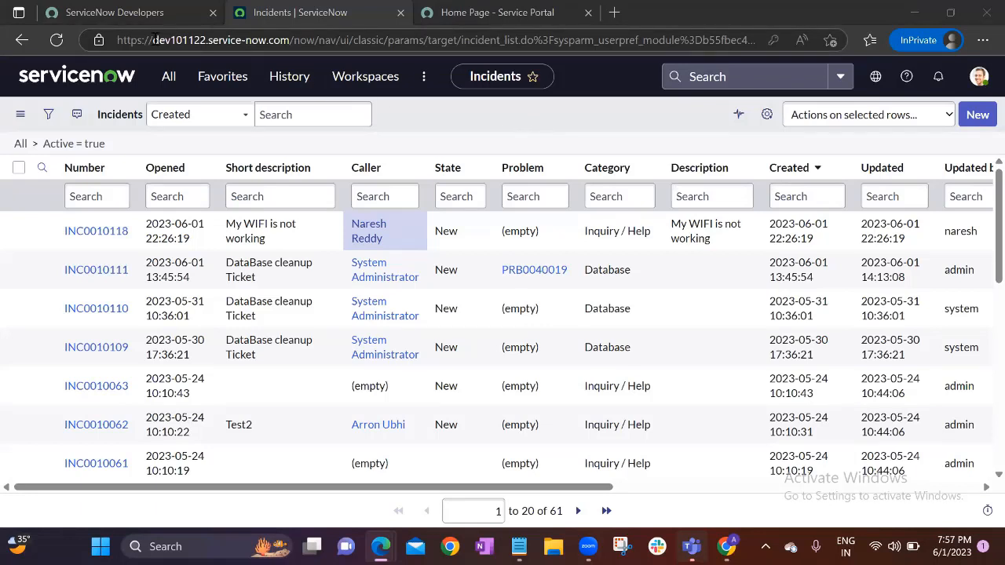
left_click_drag(154, 40, 207, 40)
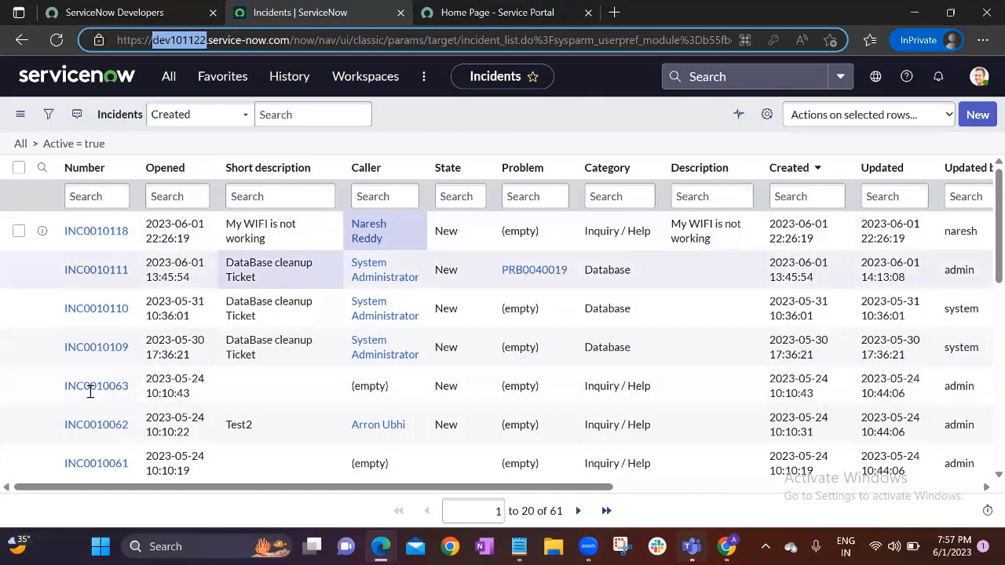
left_click(513, 134)
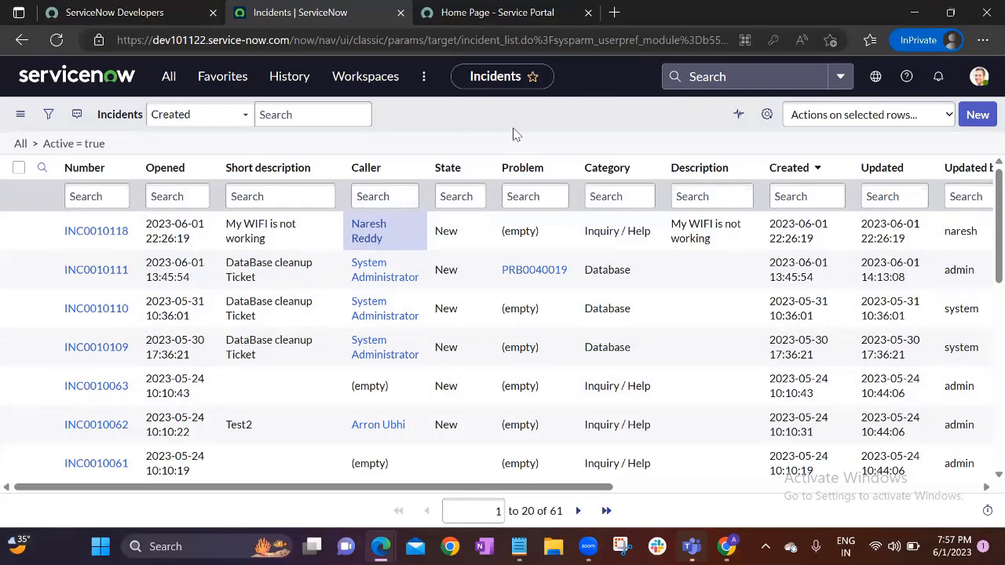
left_click(154, 40)
left_click(154, 40)
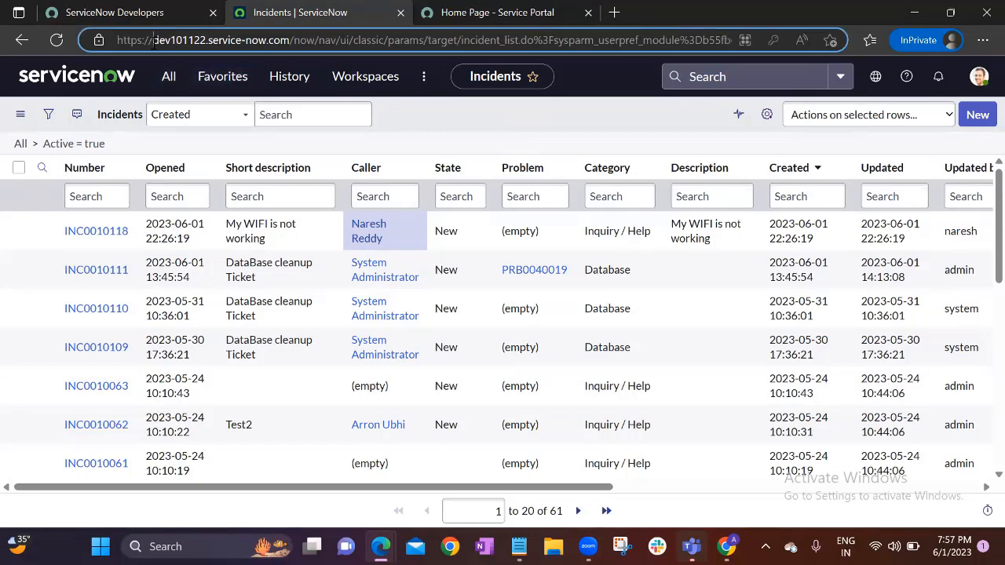
left_click_drag(154, 40, 306, 41)
On the Service Portal tab, select the sp suffix of the portal address
left_click(495, 12)
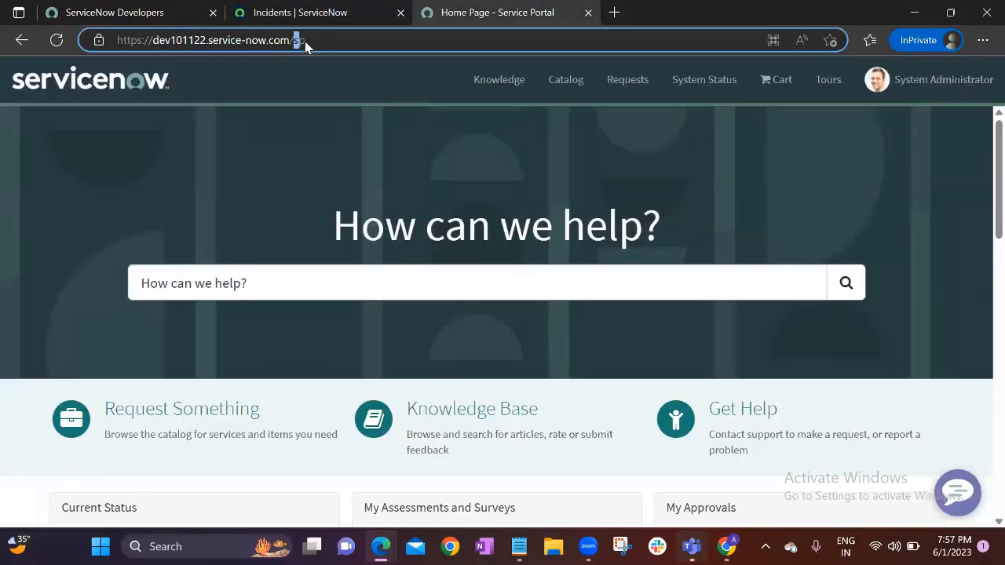
left_click(328, 100)
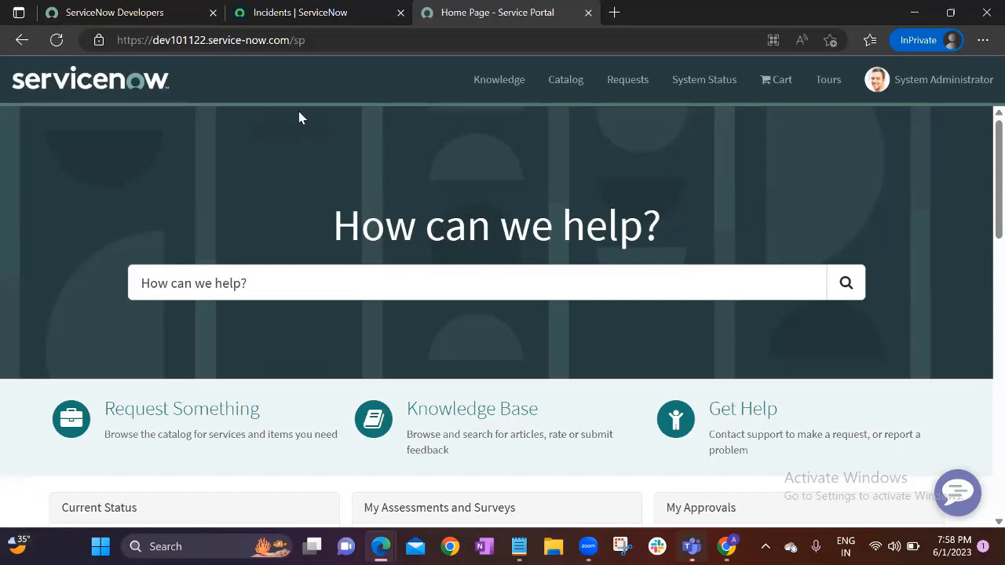
double_click(299, 40)
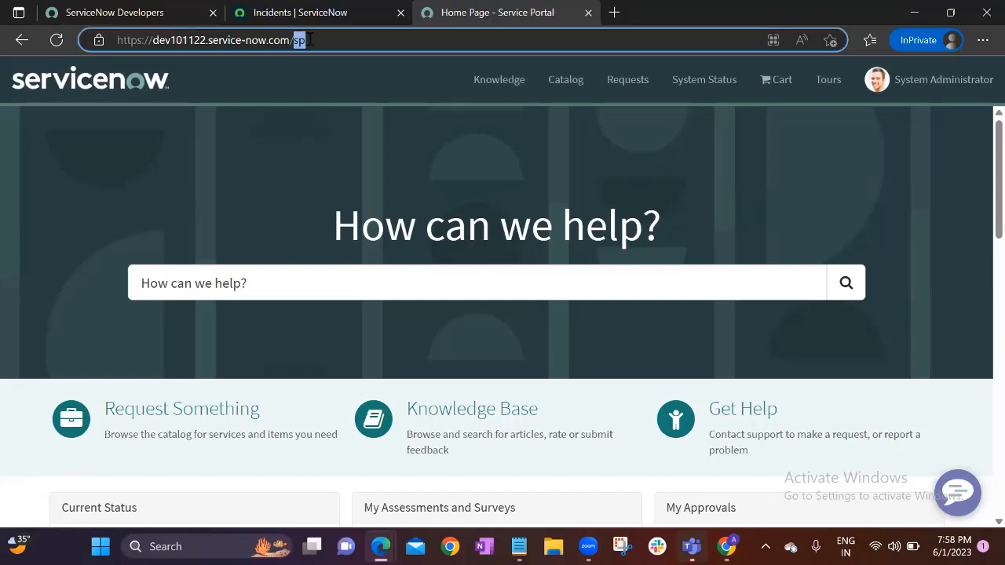
left_click(289, 101)
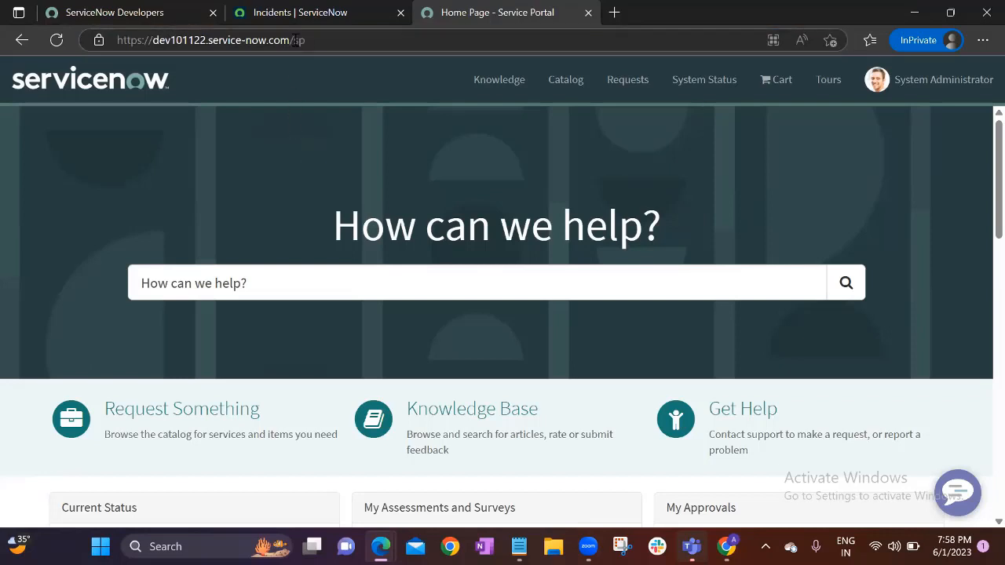
left_click(295, 40)
double_click(297, 40)
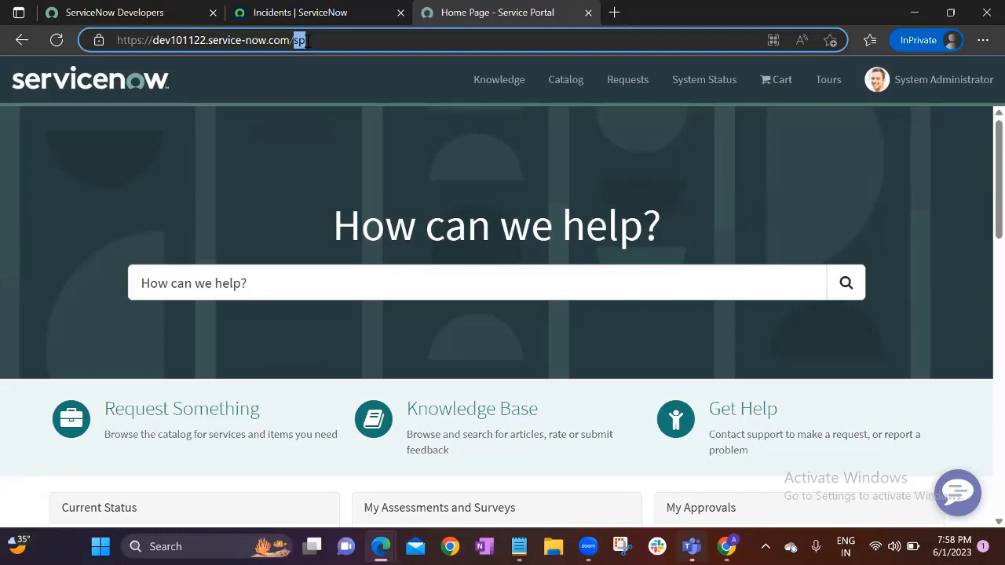
left_click(307, 40)
Try the suffixes wipro and nikenow in place of sp, then restore sp
key("BackSpace")
key("BackSpace")
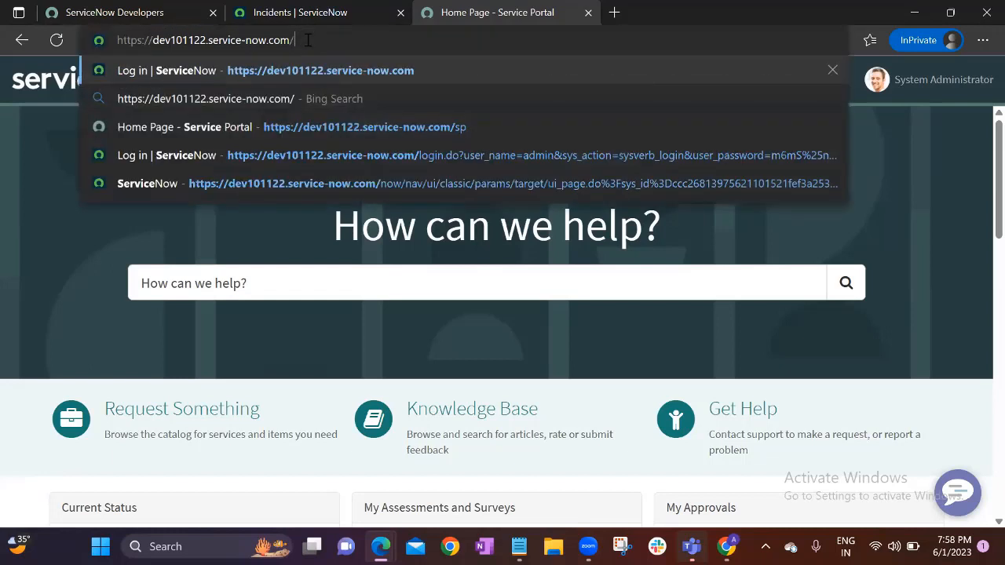
type("wipr")
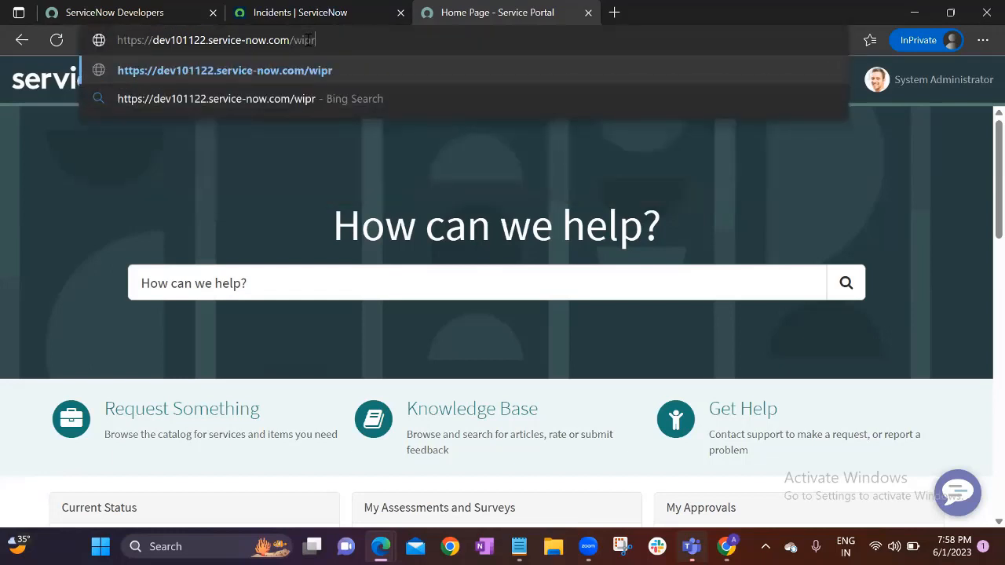
type("o")
key("BackSpace")
key("BackSpace")
key("BackSpace")
key("BackSpace")
key("BackSpace")
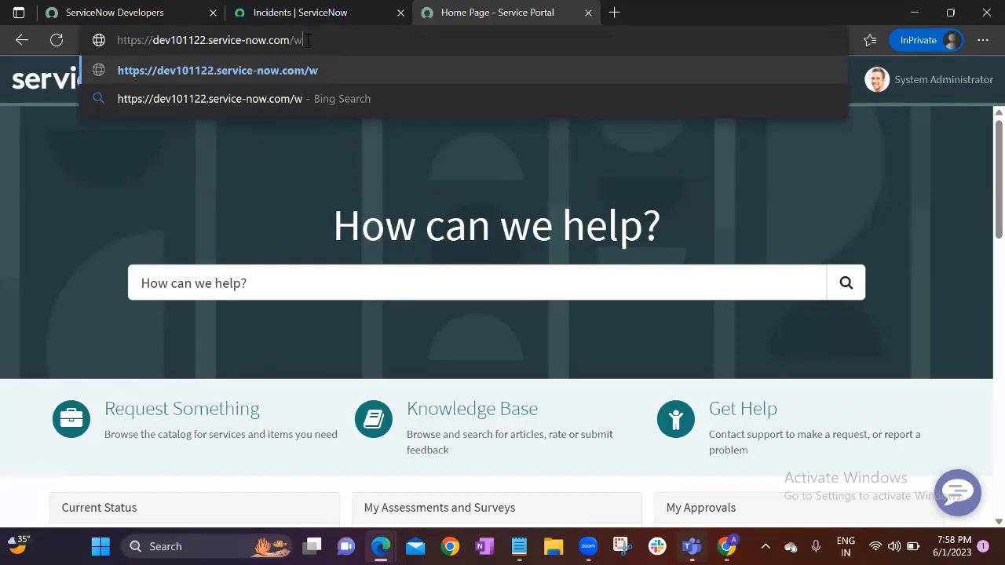
type("nikenow")
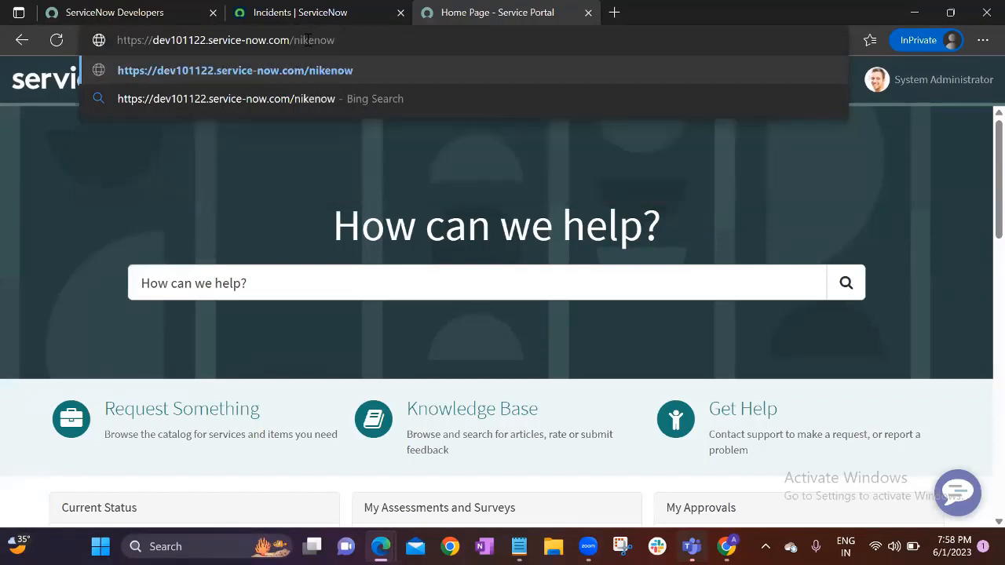
key("BackSpace")
key("BackSpace")
key("BackSpace")
key("BackSpace")
key("BackSpace")
key("BackSpace")
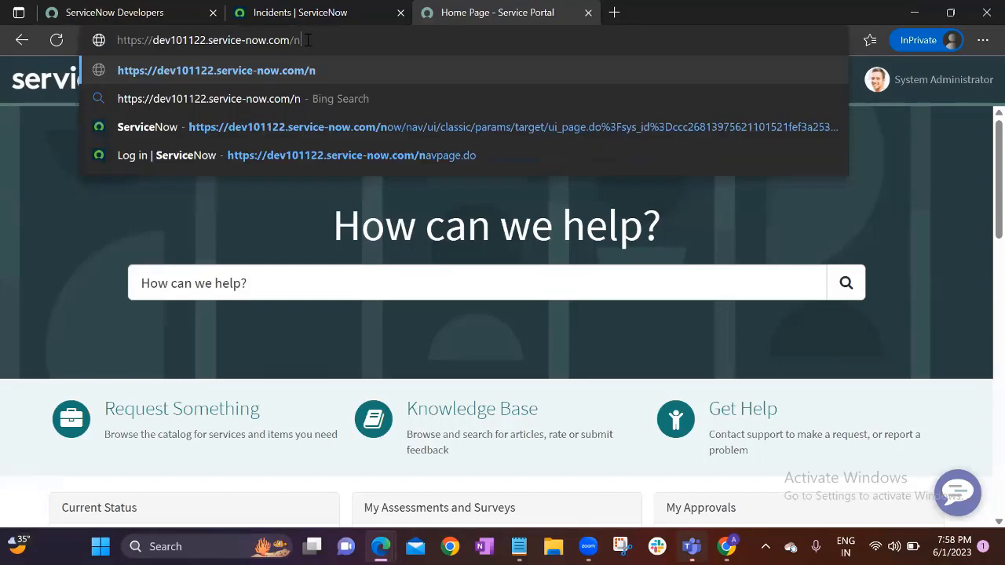
key("BackSpace")
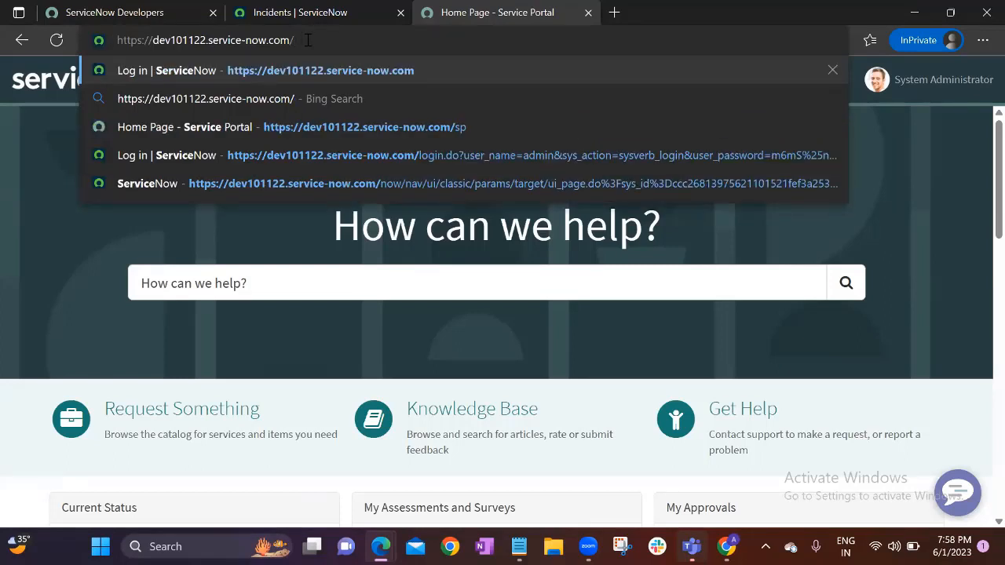
type("sp")
left_click(299, 149)
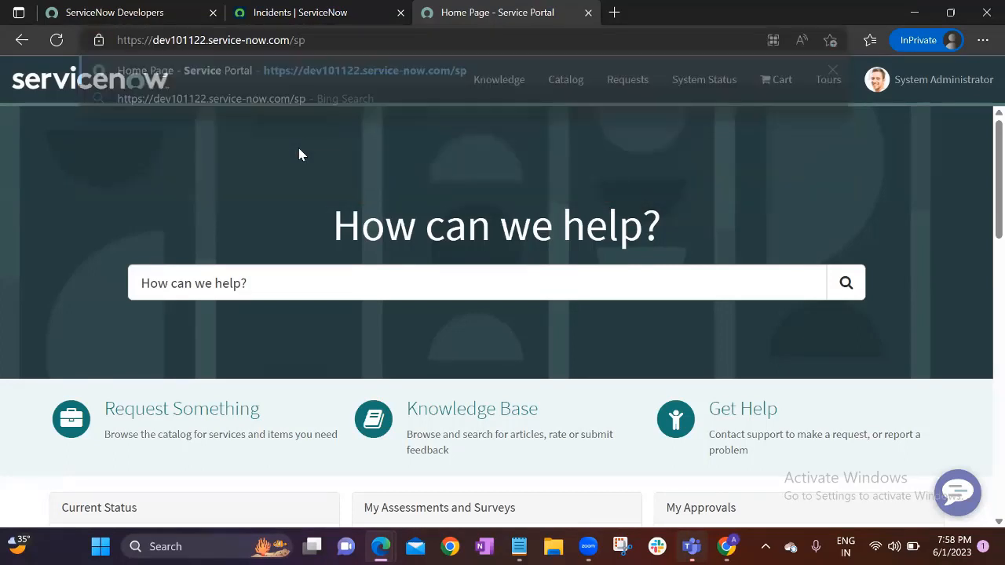
double_click(299, 40)
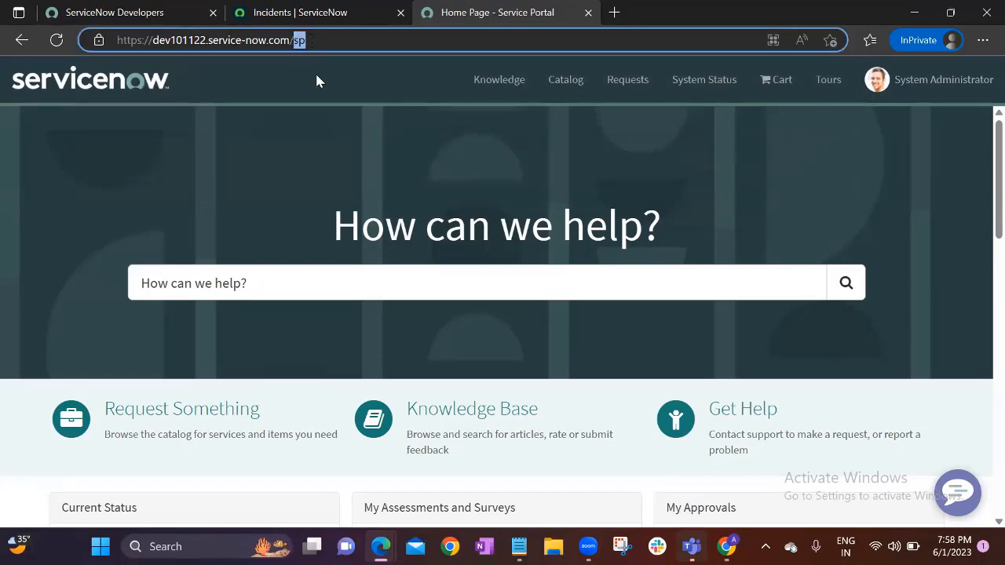
left_click(315, 79)
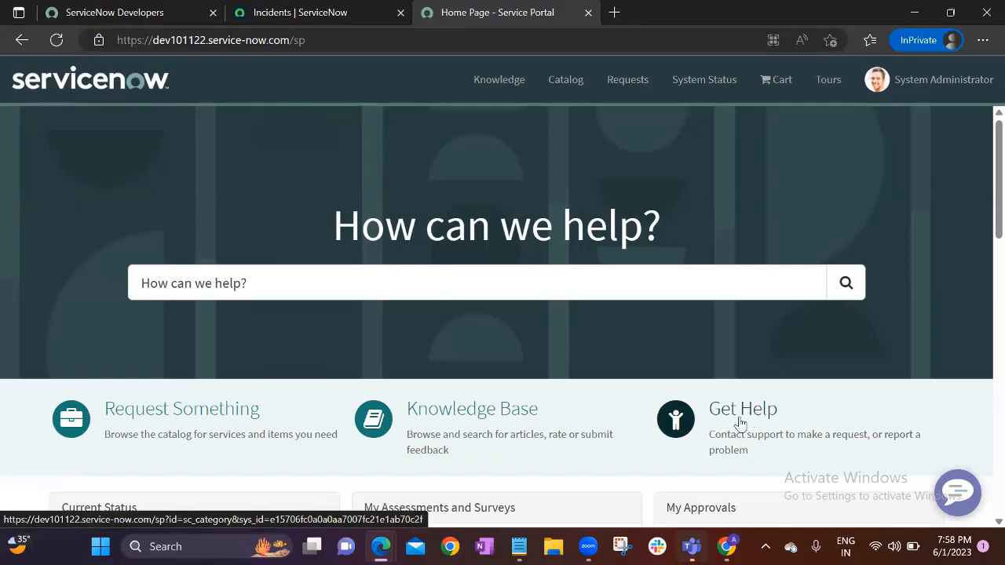
Highlight the portal's 'How can we help?' heading, then return to the Incidents list
left_click_drag(335, 219, 385, 228)
left_click_drag(524, 222, 666, 232)
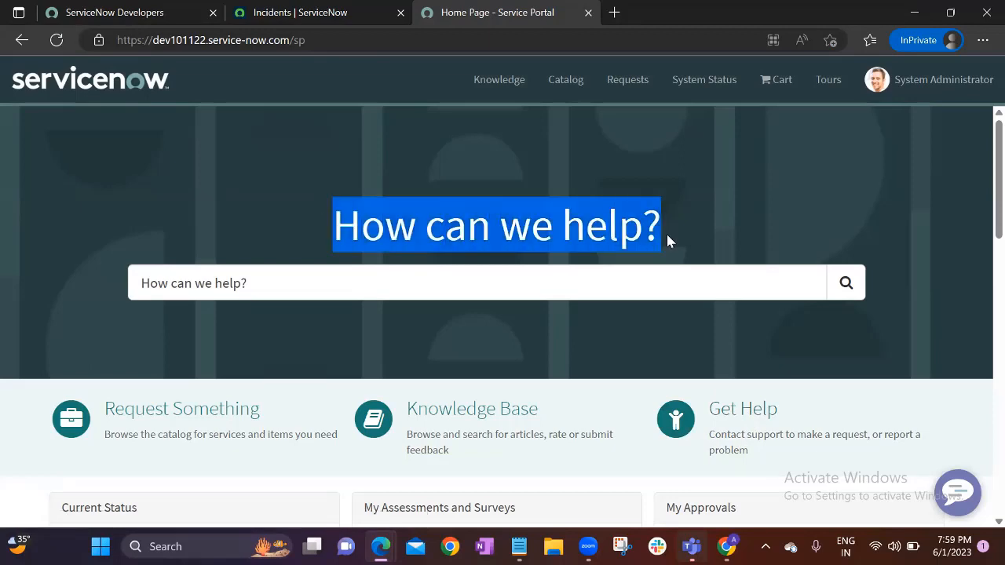
left_click(449, 138)
key("ctrl+shift+Tab")
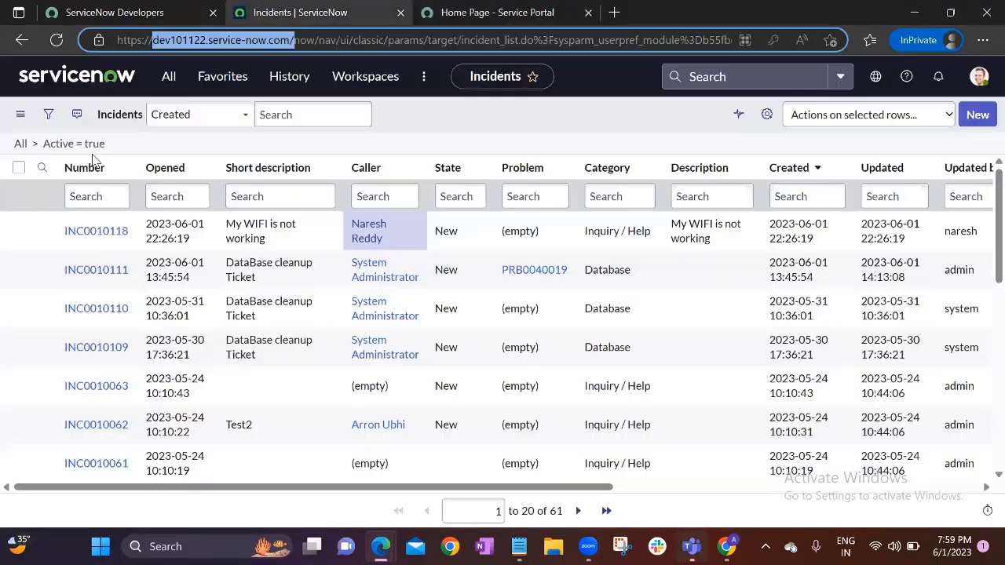
Open INC0010118 in a new tab and dismiss its Testing info message
left_click(98, 229, "ctrl")
left_click(445, 13)
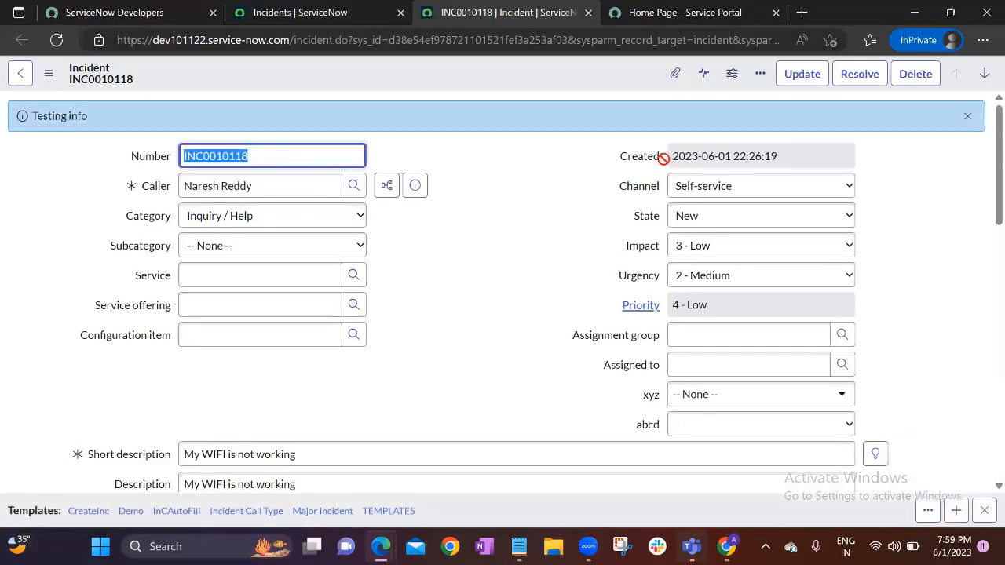
left_click(968, 116)
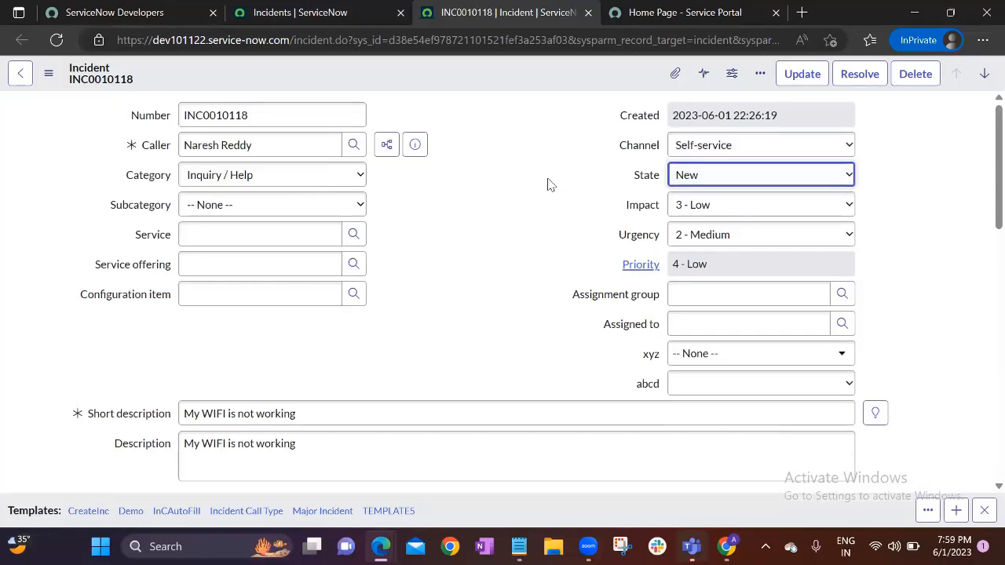
Inspect the record's address and Configuration item field, then show the Impact levels
double_click(308, 40)
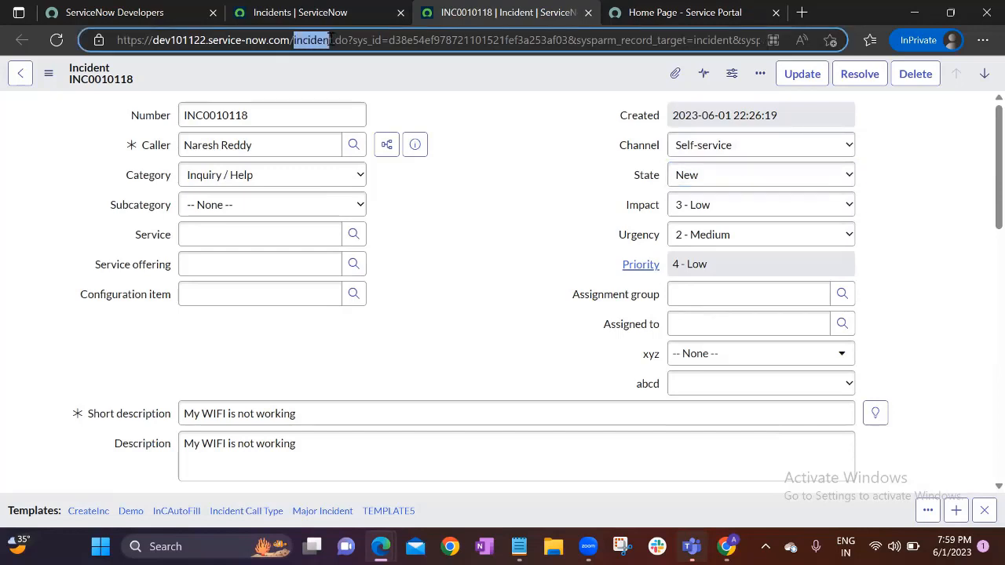
left_click(427, 92)
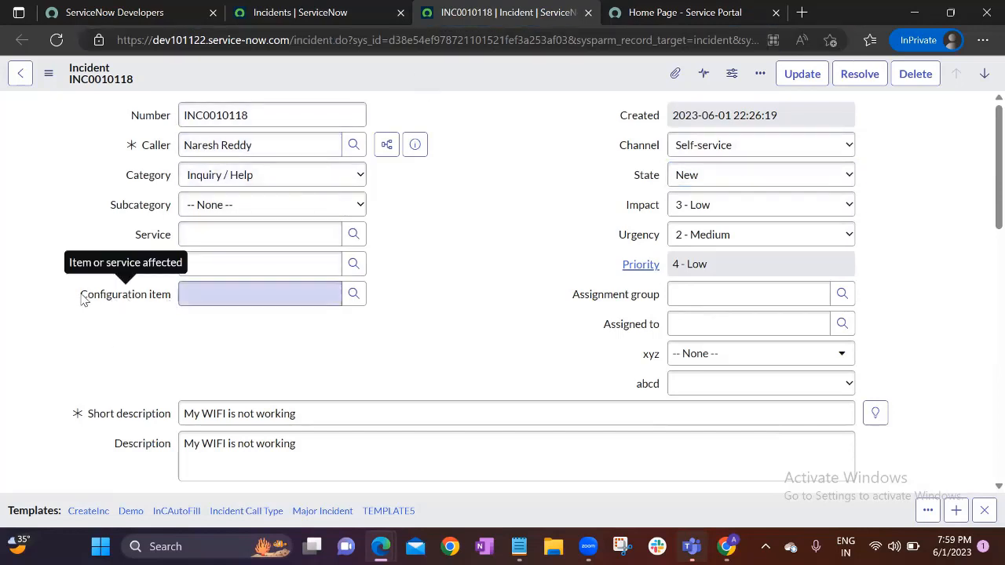
left_click_drag(81, 296, 166, 298)
left_click(421, 297)
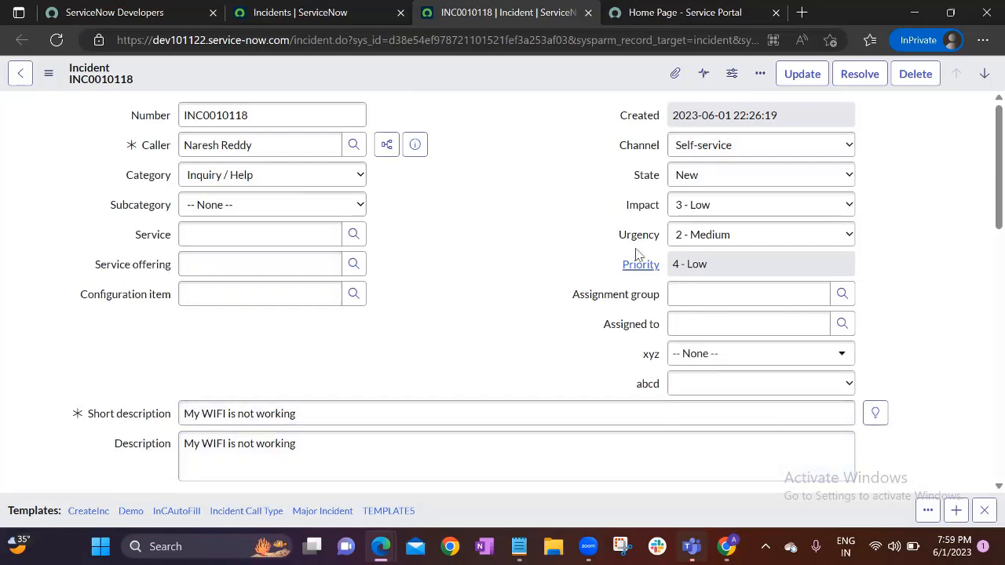
left_click(708, 211)
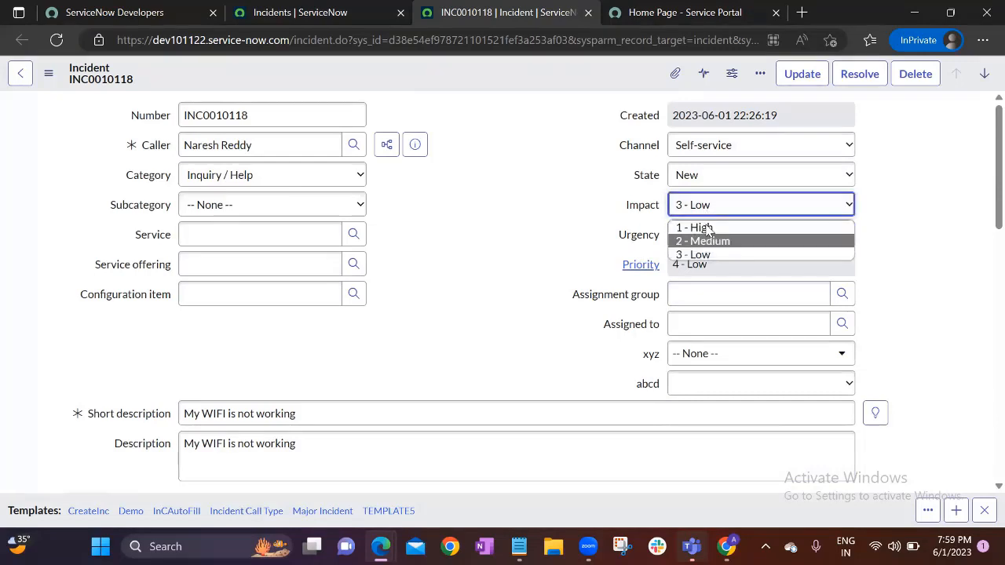
Review the Impact and Channel choices without changing them, keeping Channel as Self-service
left_click(626, 194)
left_click(723, 148)
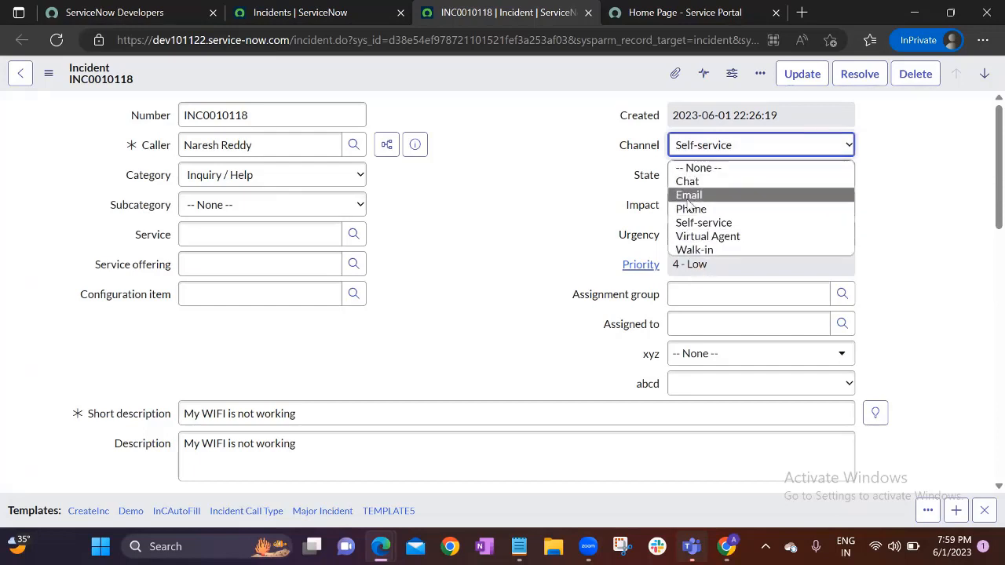
left_click(613, 168)
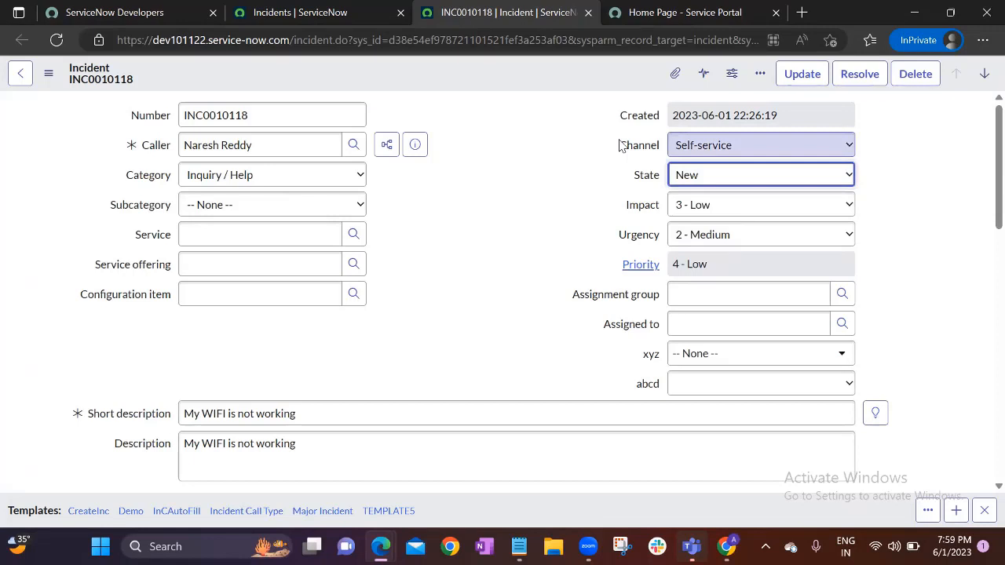
left_click(458, 241)
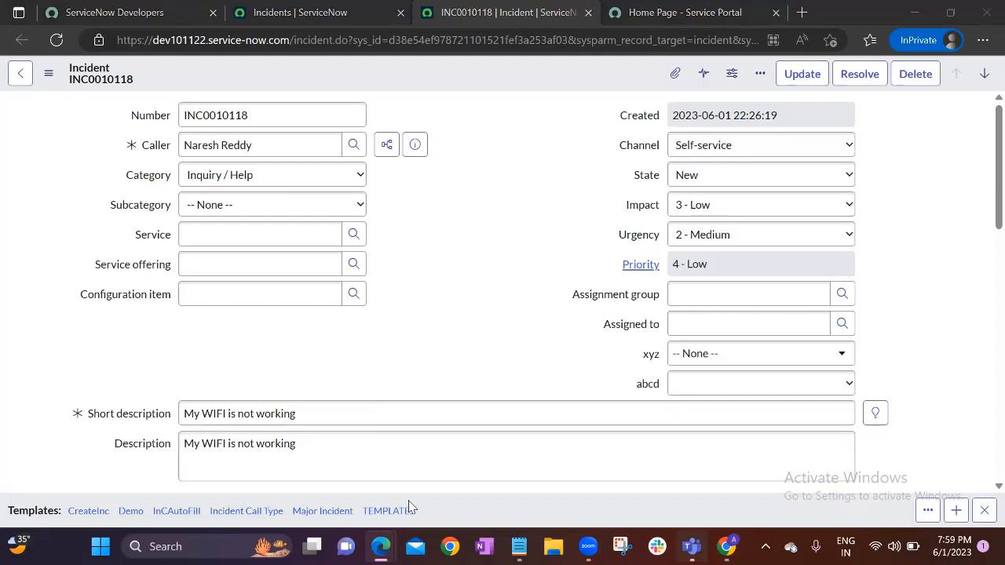
left_click(550, 194)
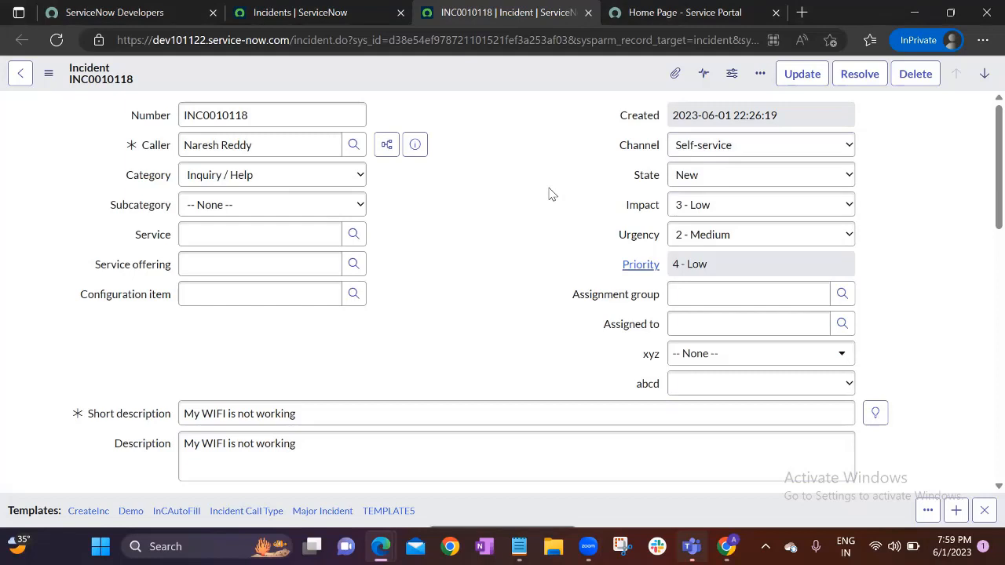
key("XF86AudioRaiseVolume")
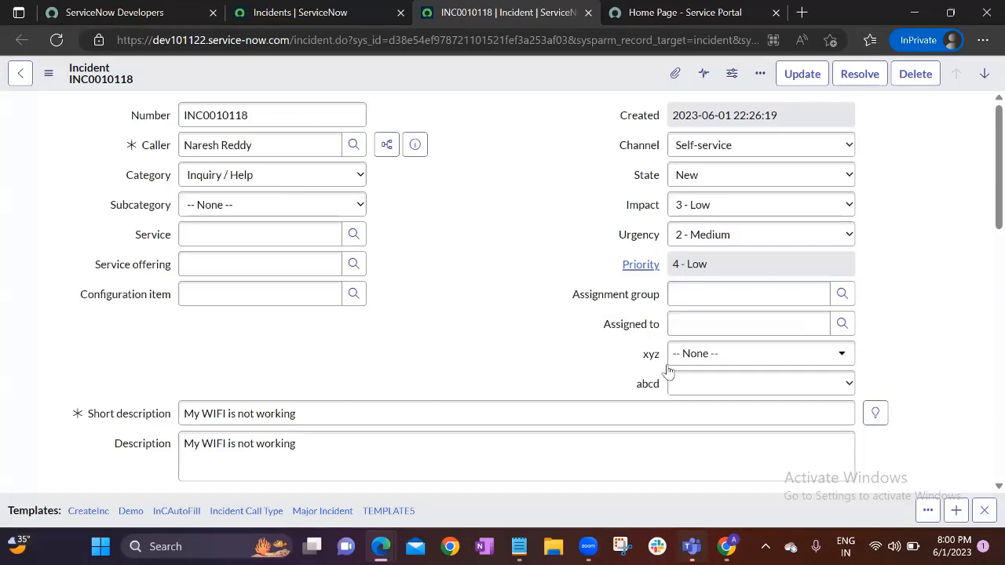
Highlight the xyz and abcd field labels and the instance name in the address
double_click(651, 354)
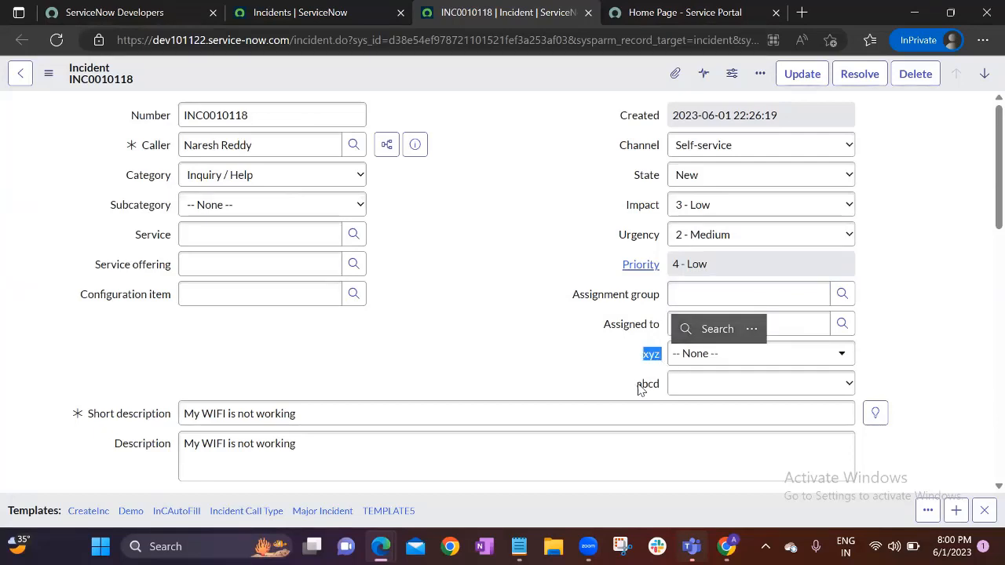
double_click(648, 384)
left_click(573, 342)
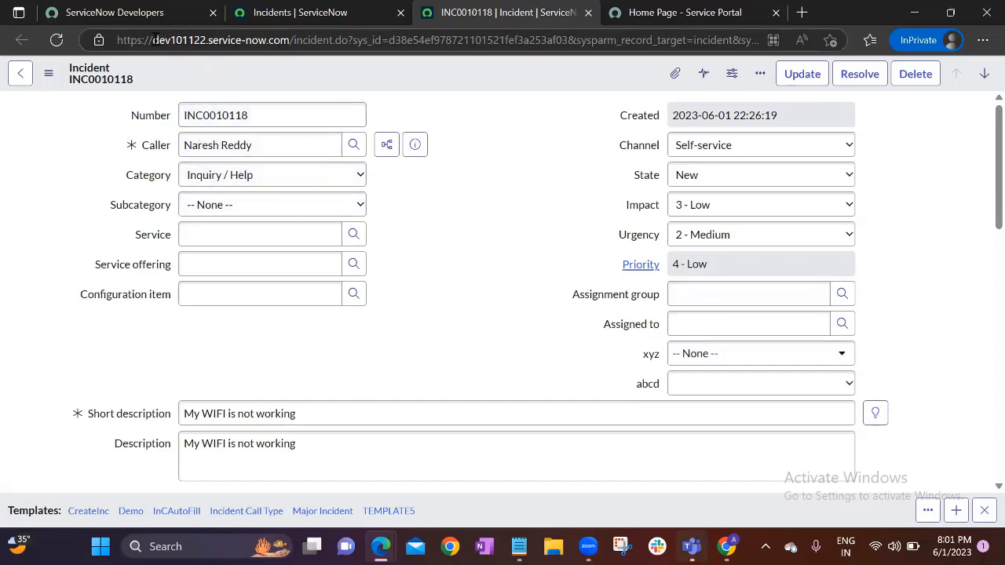
left_click_drag(154, 40, 287, 41)
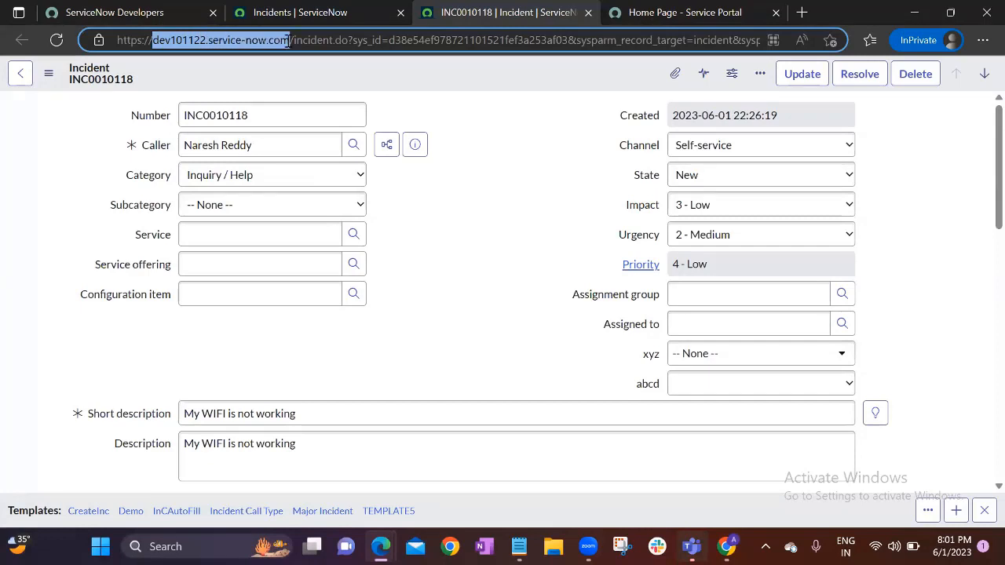
left_click(467, 112)
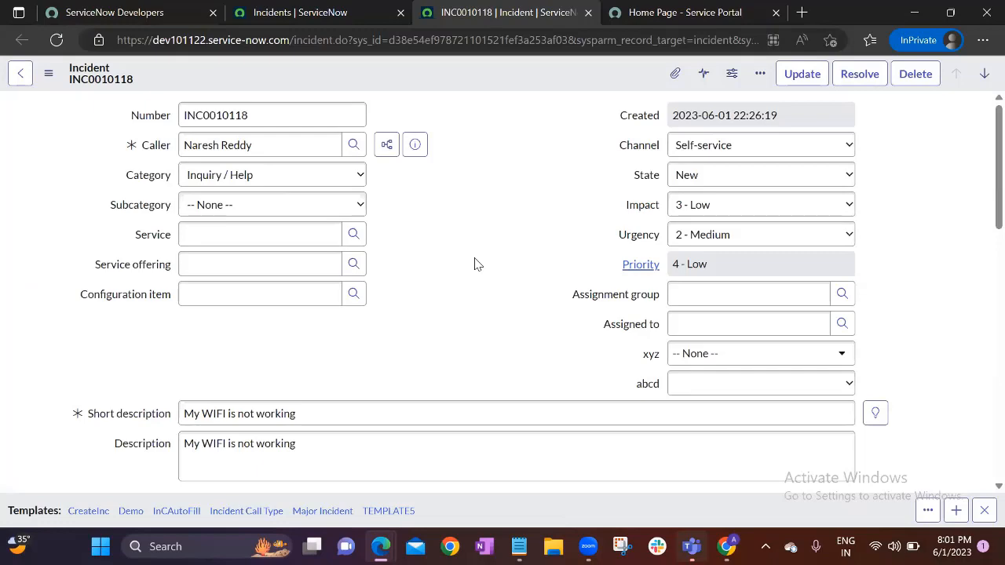
From the Incidents tab, filter the All menu for 'users' and open the Users list
left_click(336, 8)
left_click(169, 76)
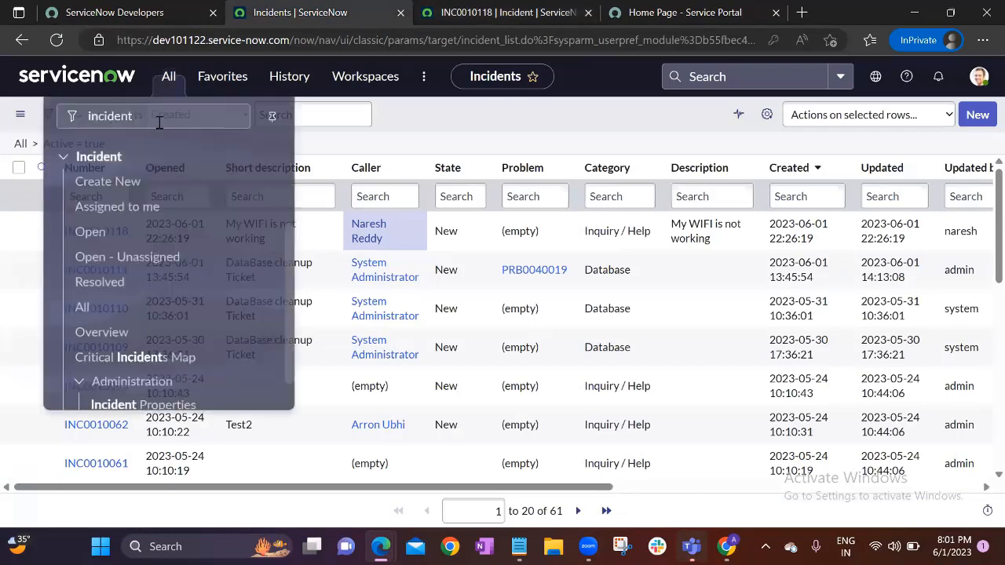
key("BackSpace")
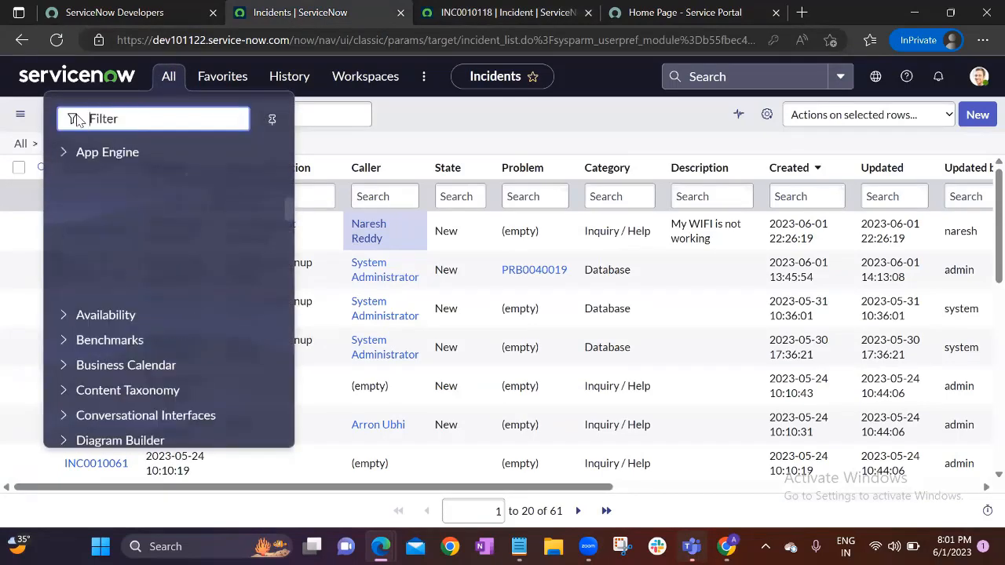
type("users")
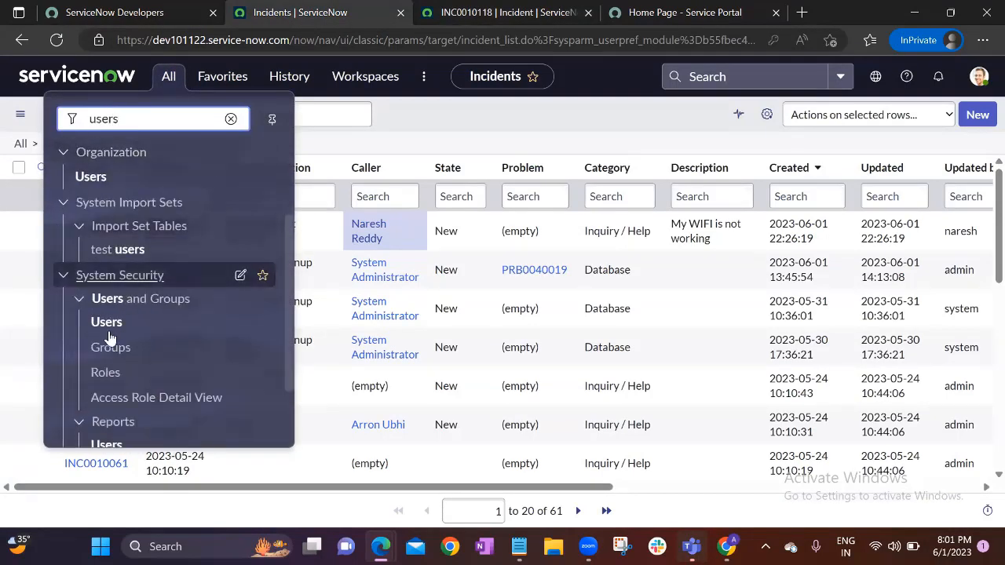
left_click(110, 334)
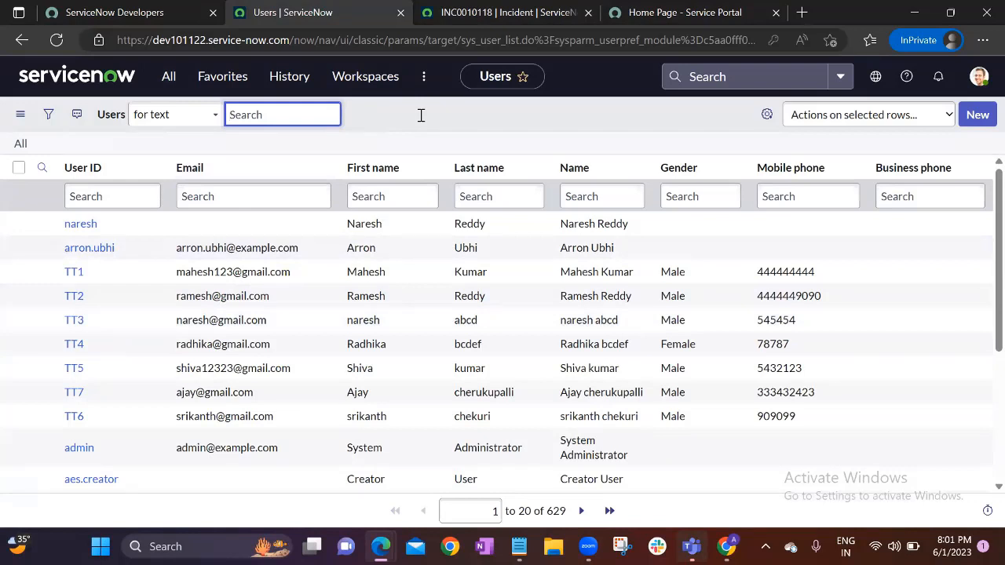
left_click(456, 128)
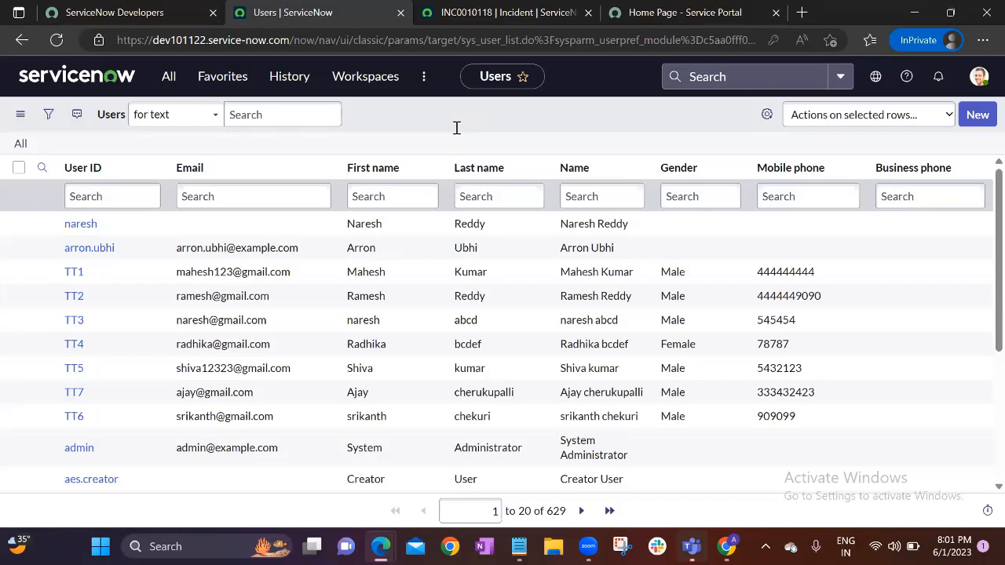
left_click(136, 231)
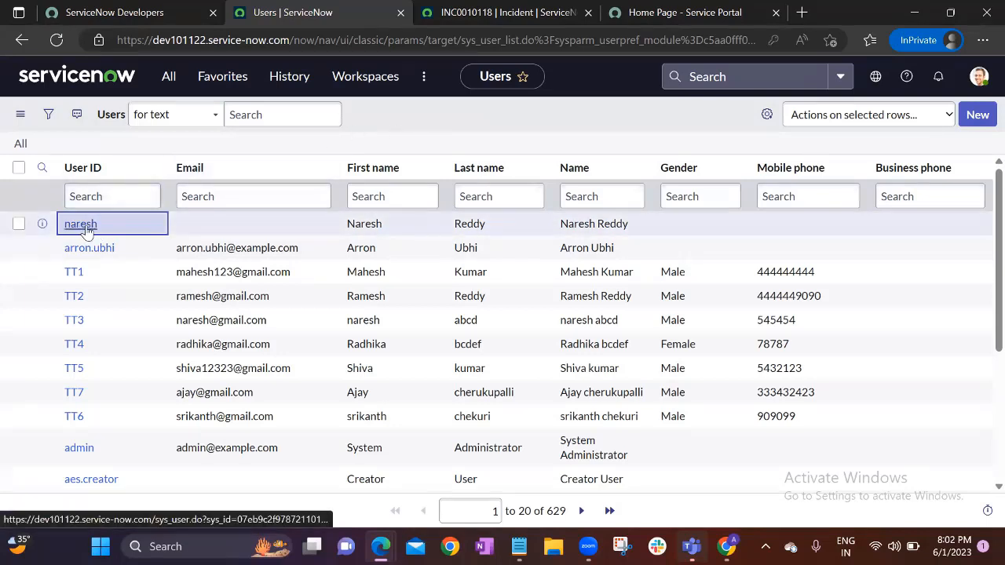
left_click(213, 226)
left_click(144, 225)
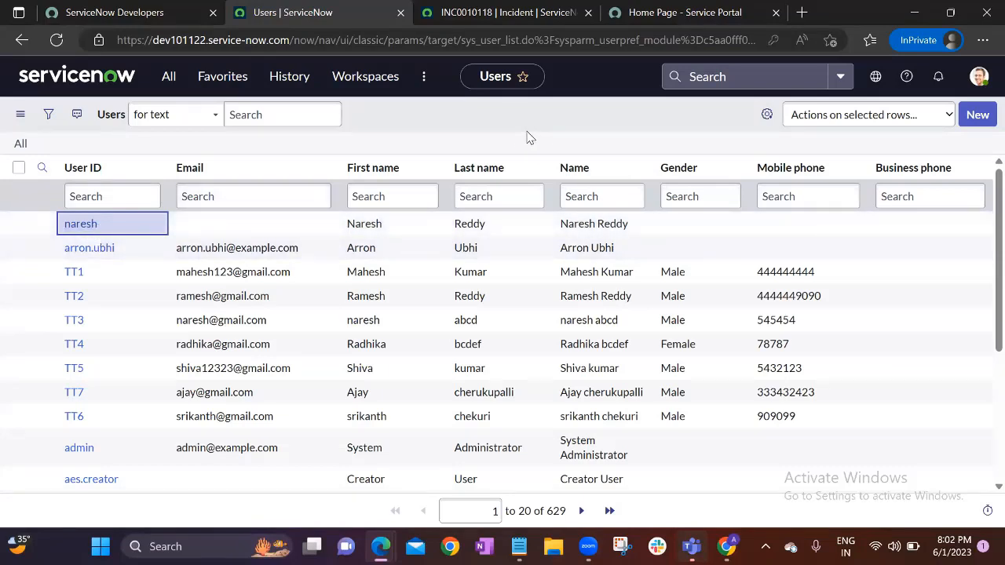
left_click(978, 76)
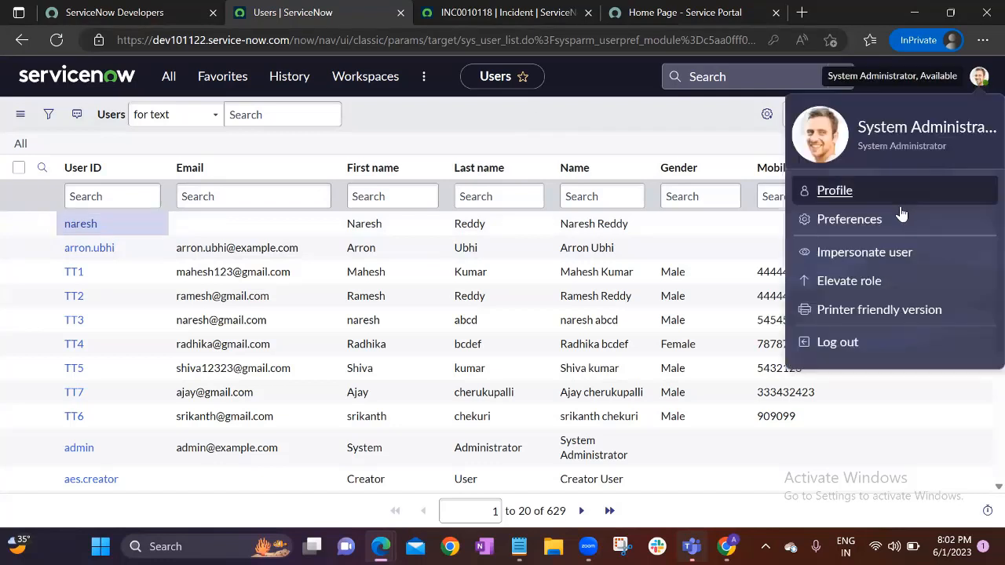
Impersonate the target user found by searching 'naresh' in the Impersonate user dialog
left_click(864, 253)
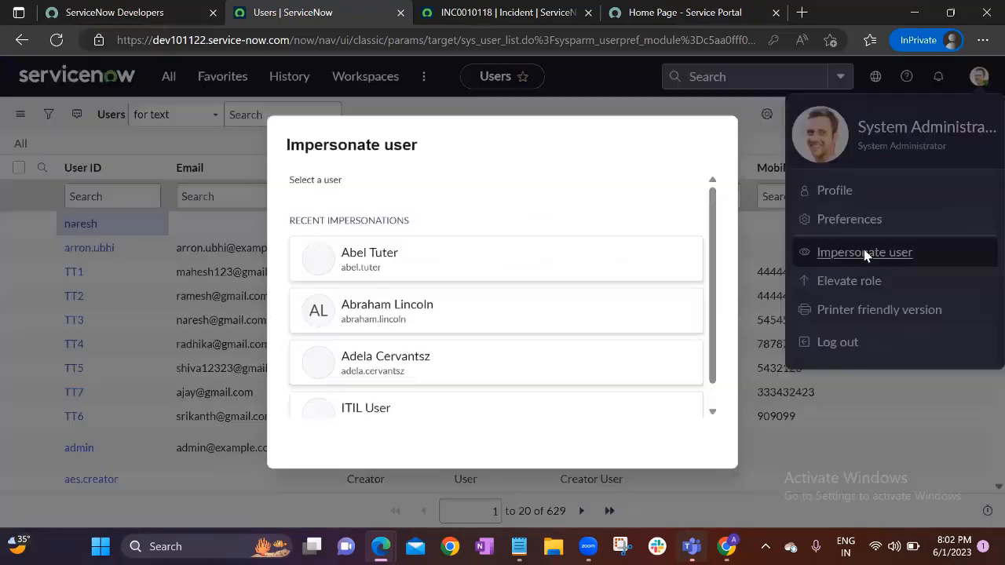
left_click(418, 197)
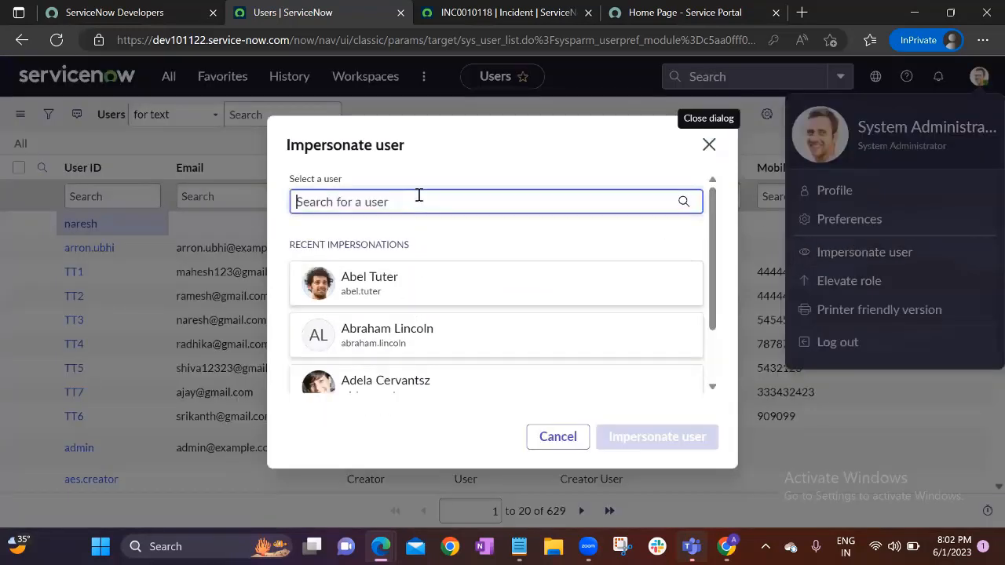
type("naresh")
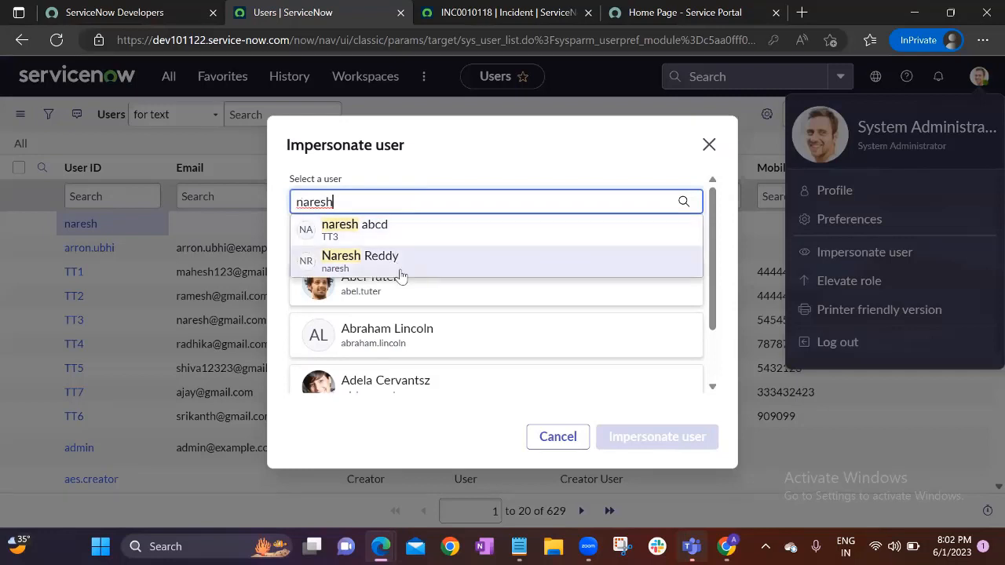
left_click(399, 271)
left_click(645, 449)
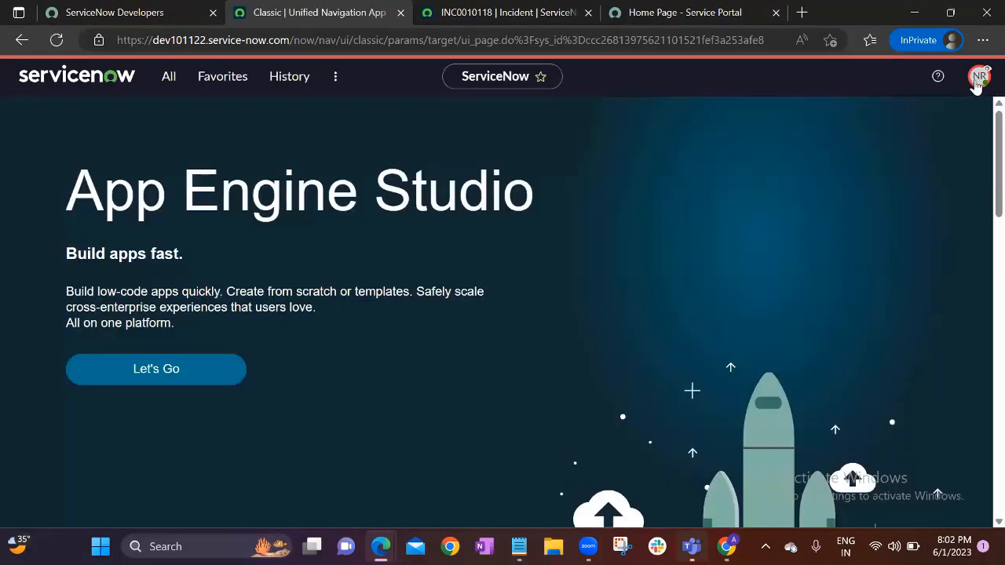
Check the impersonated account in the NR avatar menu, then end the impersonation
left_click(979, 79)
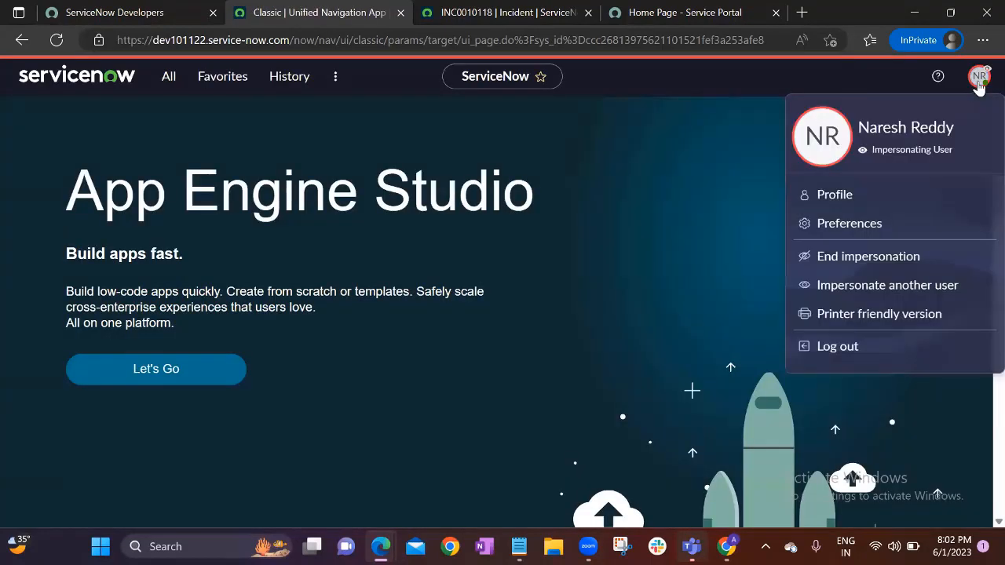
left_click(978, 79)
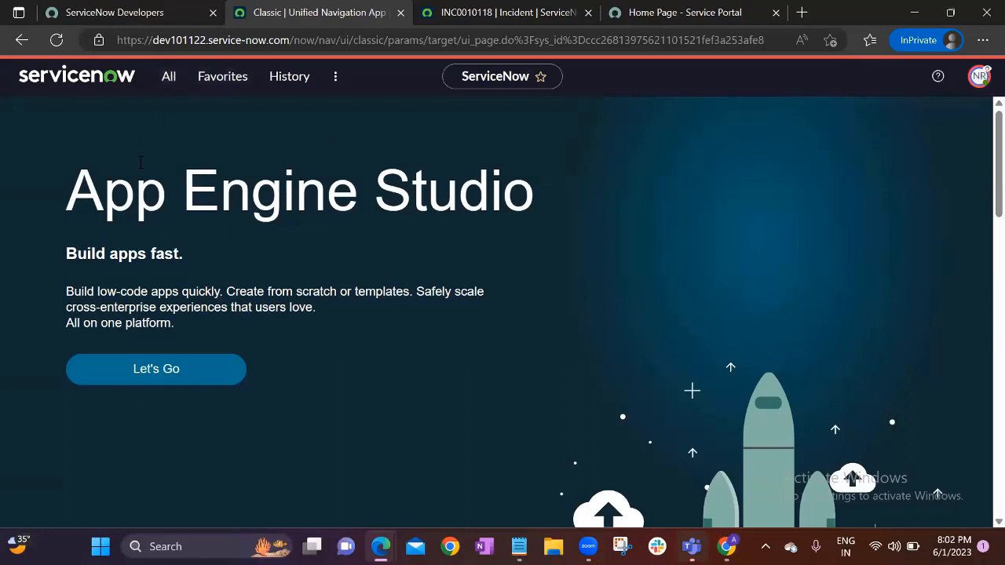
left_click(980, 76)
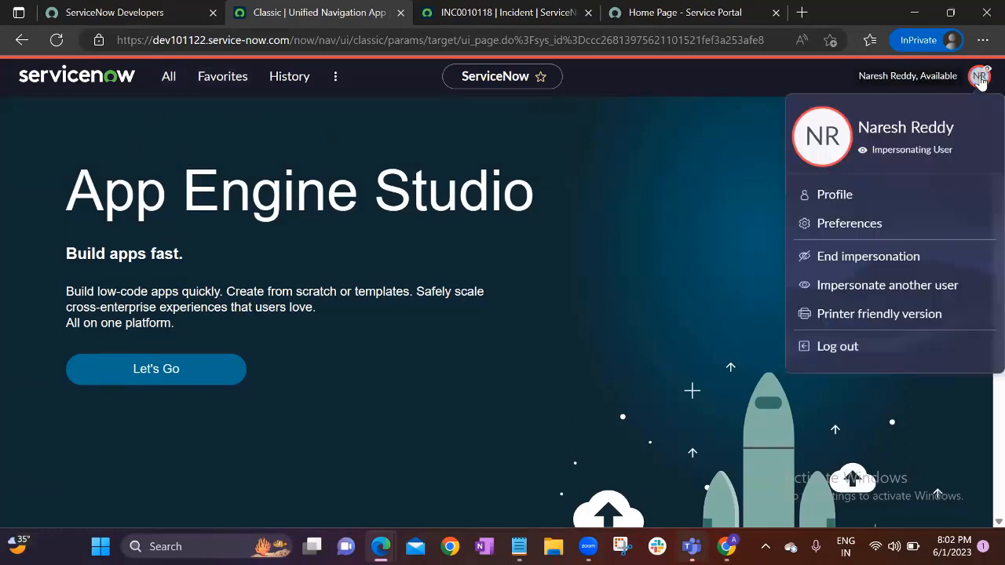
left_click(846, 258)
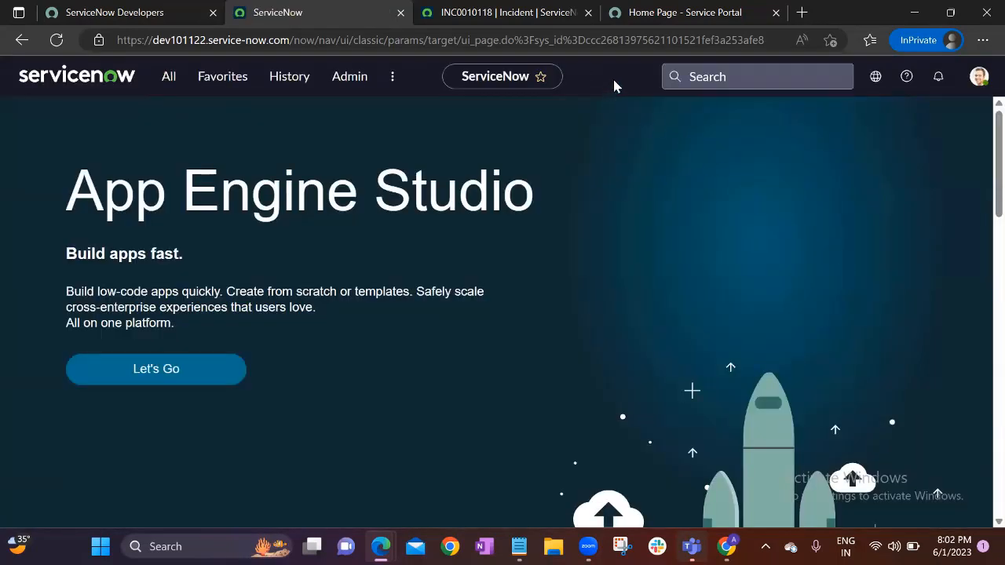
Confirm the session is System Administrator again, then bring the user's browser window forward
left_click(978, 79)
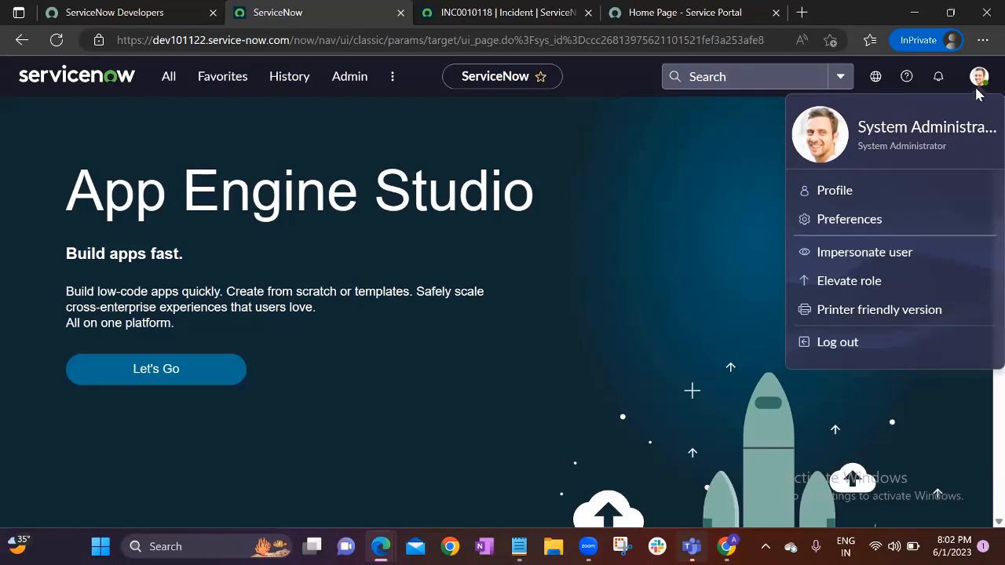
left_click(625, 182)
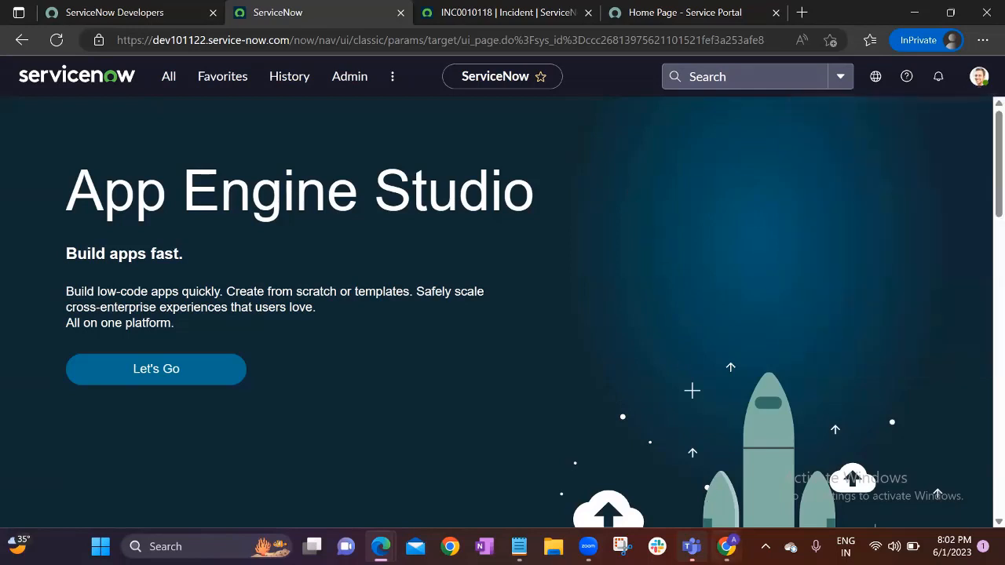
mouse_move(728, 547)
left_click(747, 463)
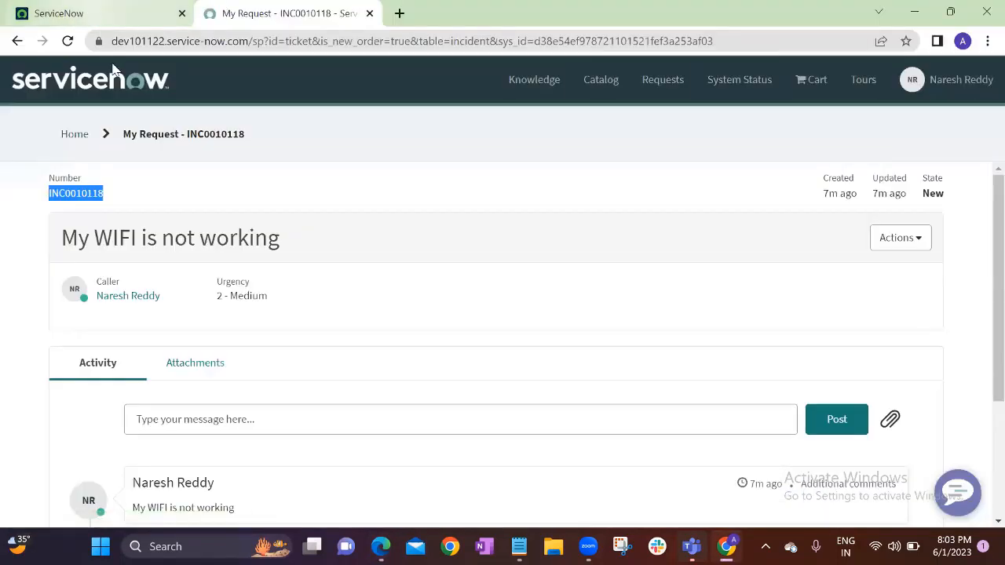
Bring the ServiceNow home window forward and confirm it is signed in as the user
left_click(86, 14)
left_click(979, 76)
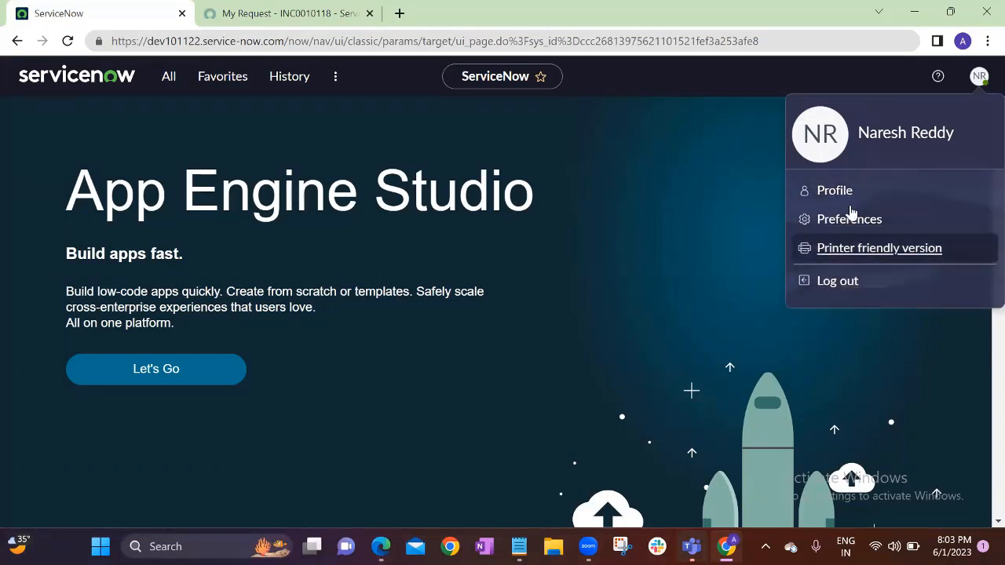
left_click(691, 228)
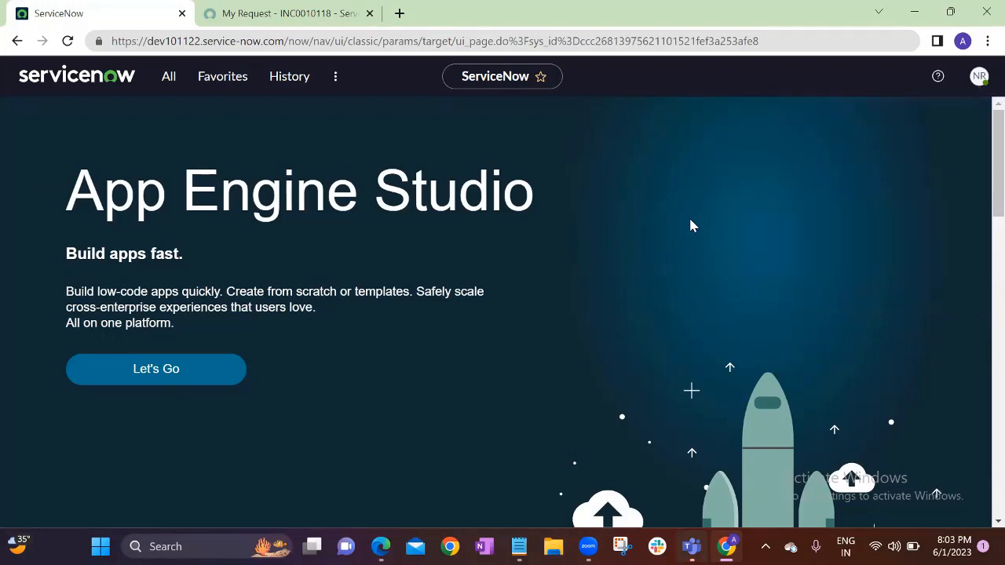
key("XF86AudioRaiseVolume")
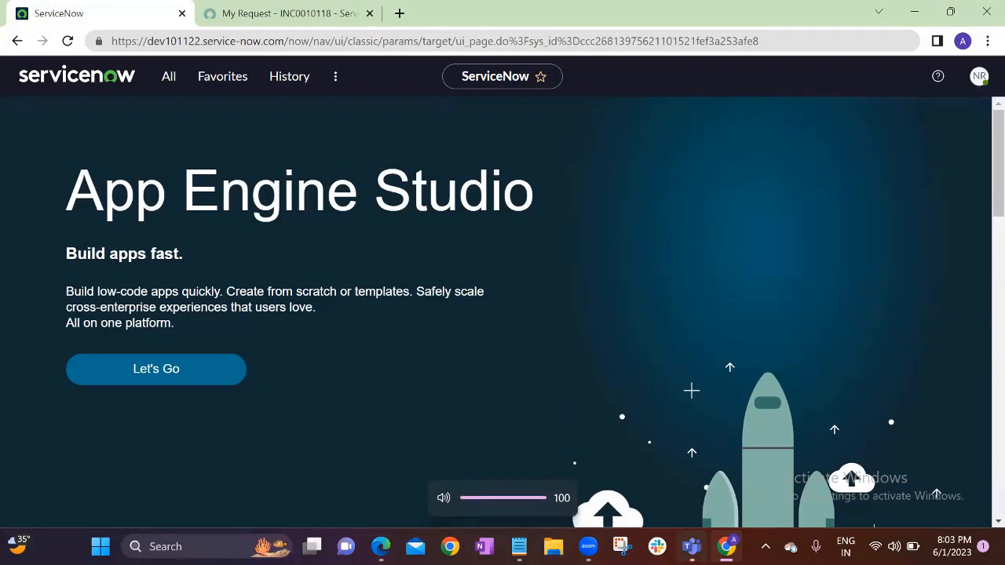
Check the administrator's account in the Edge window, then return to the user's Chrome window
mouse_move(380, 547)
left_click(418, 460)
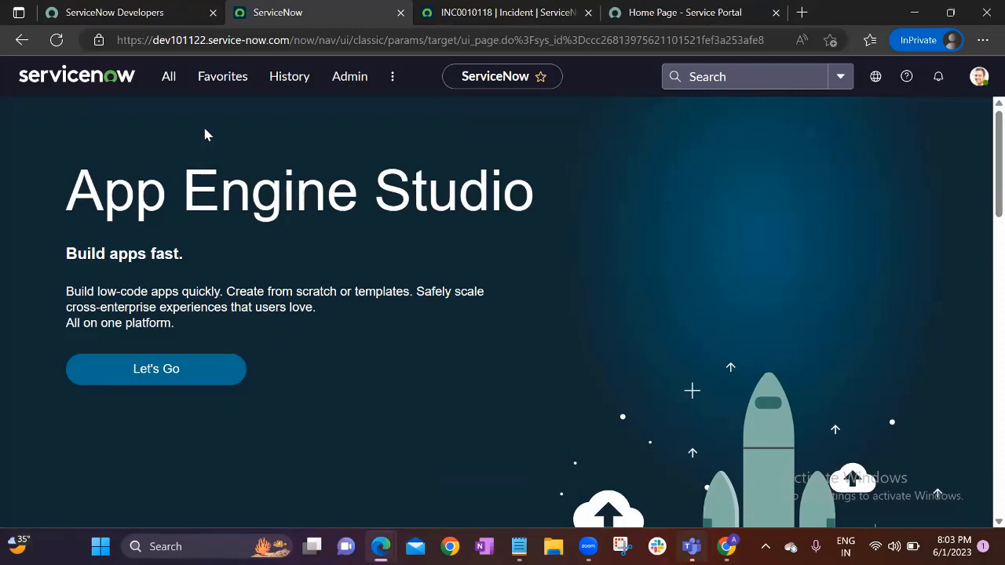
left_click(978, 77)
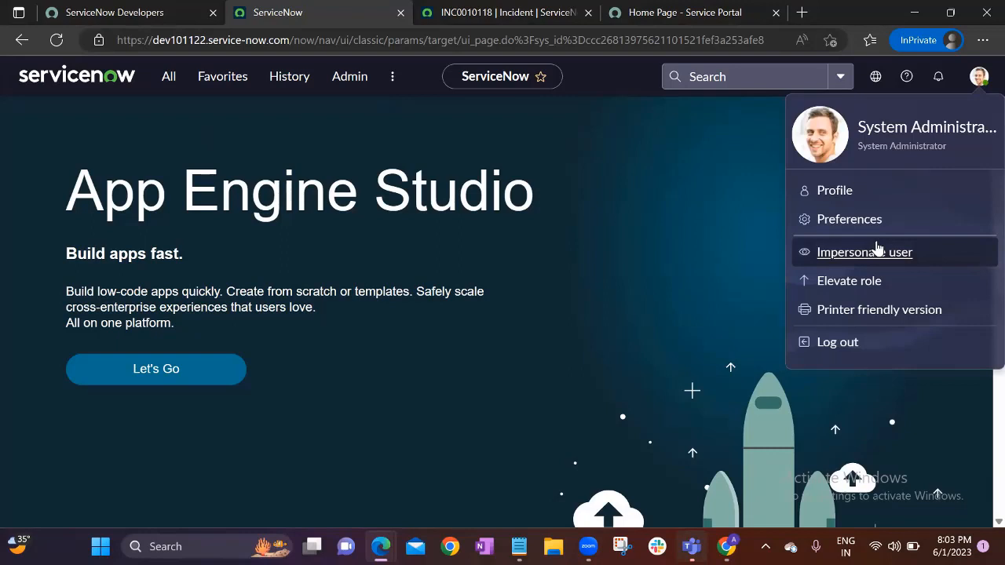
left_click(637, 227)
mouse_move(726, 547)
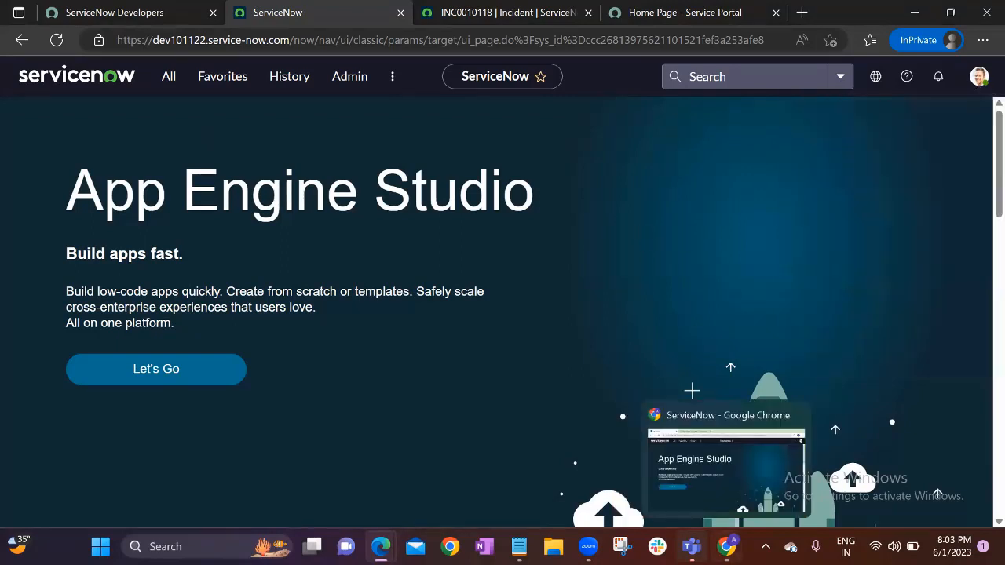
left_click(736, 456)
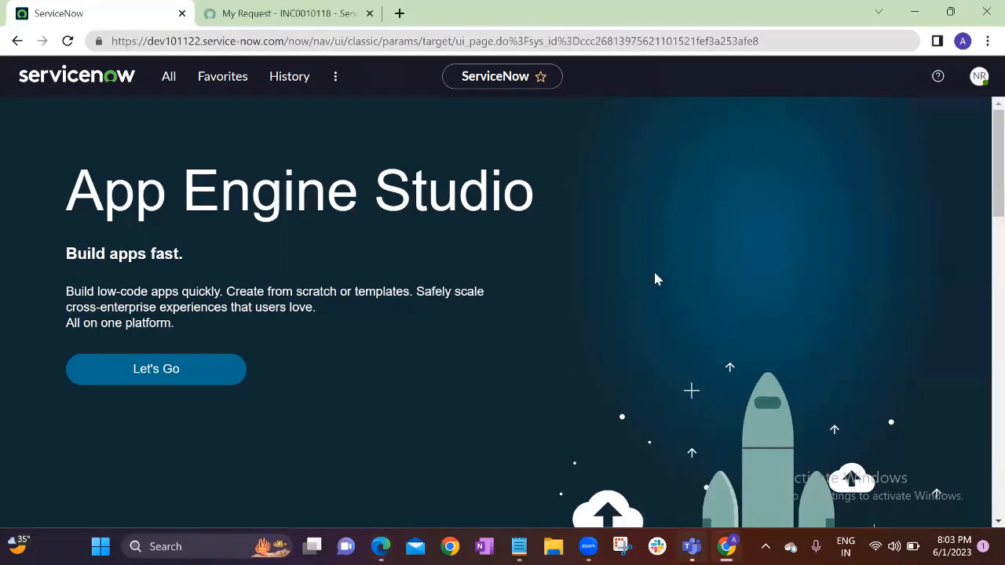
Filter the navigator for 'incident' and open Self-Service > Incidents, showing only INC0010118
left_click(171, 81)
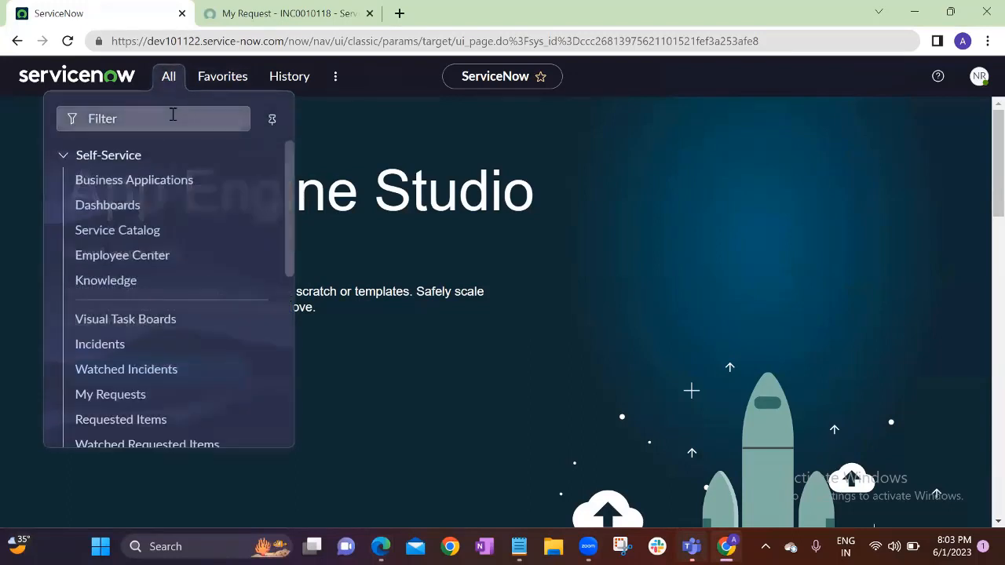
left_click(148, 118)
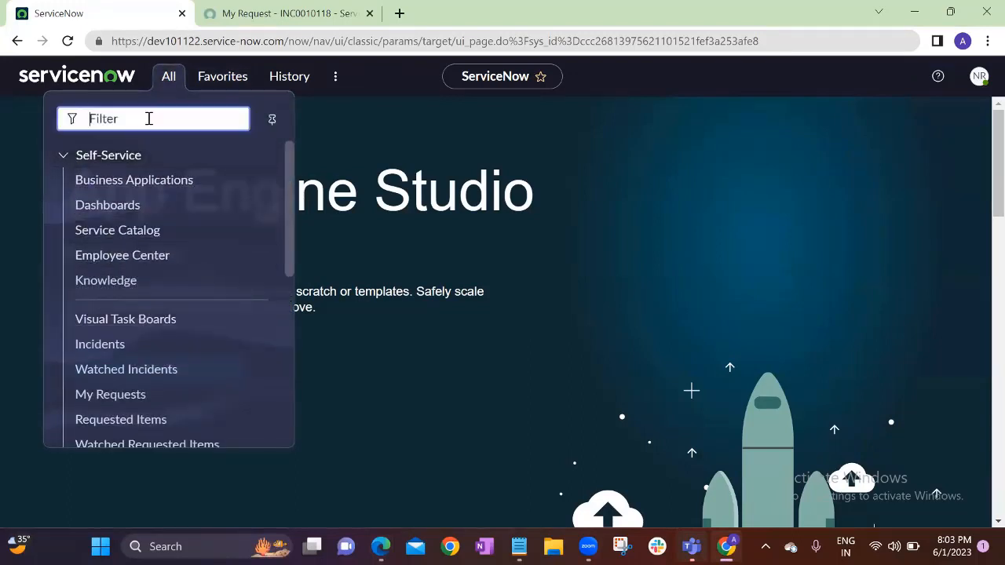
type("incident")
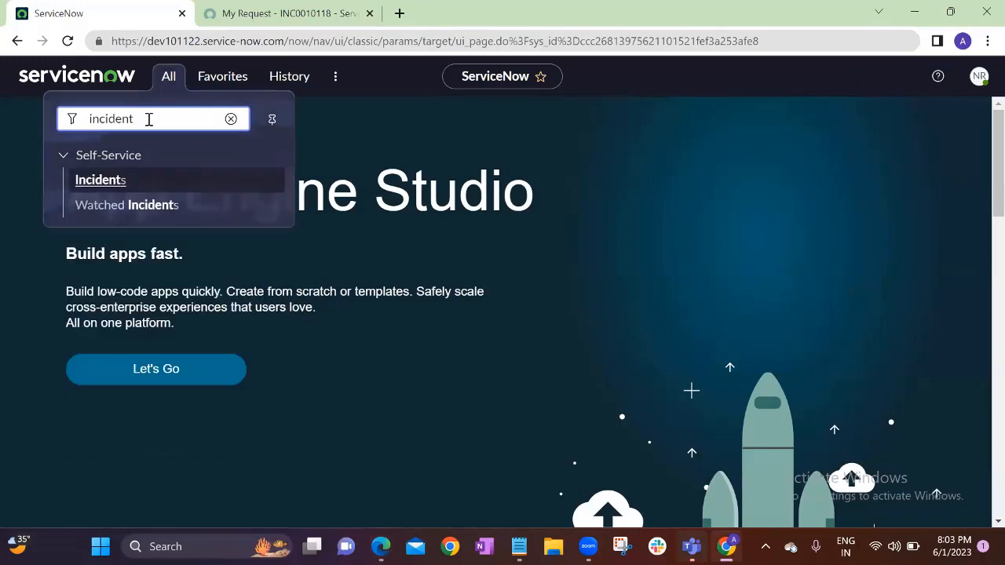
left_click(122, 182)
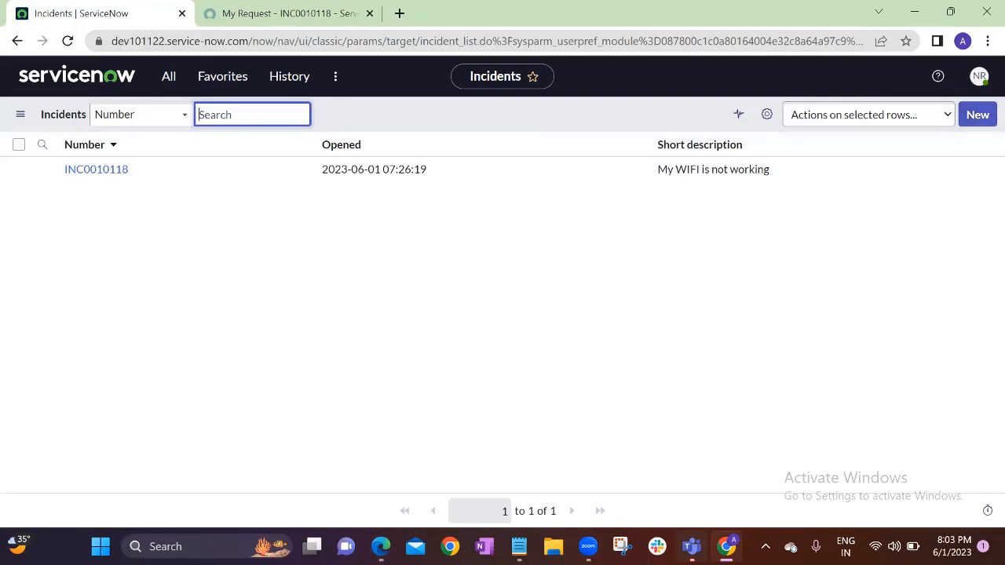
Bring the administrator's Edge window forward and check its profile menu
mouse_move(381, 547)
left_click(422, 461)
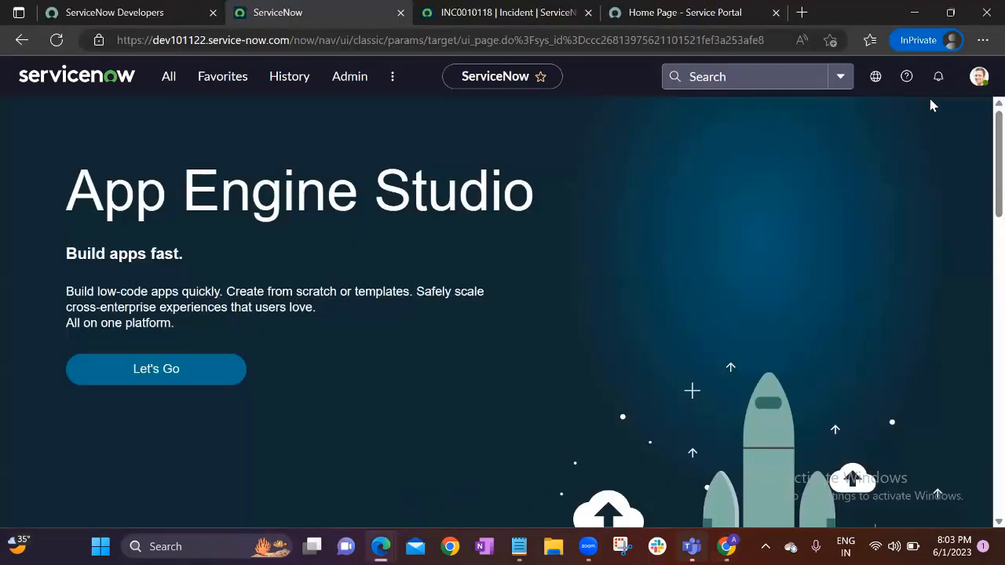
left_click(973, 83)
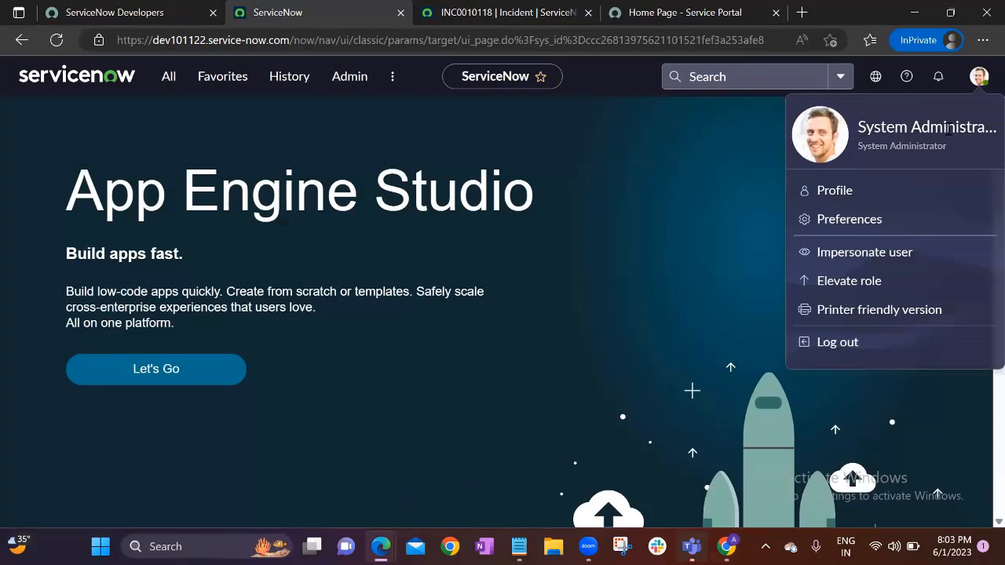
left_click(564, 95)
Review Incident > Open with its 61 active records, then return to the App Engine Studio home
left_click(163, 79)
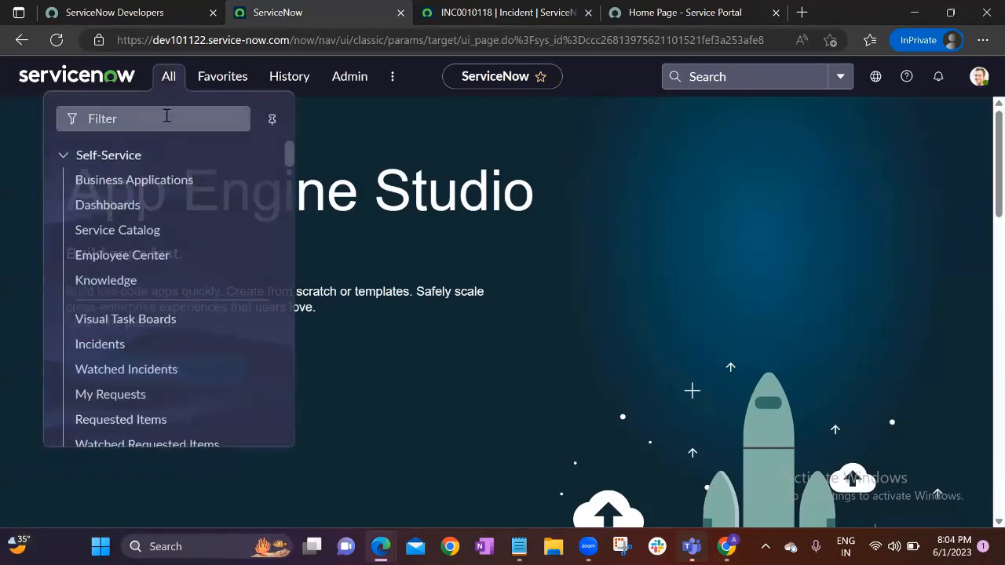
left_click(166, 118)
type("incident")
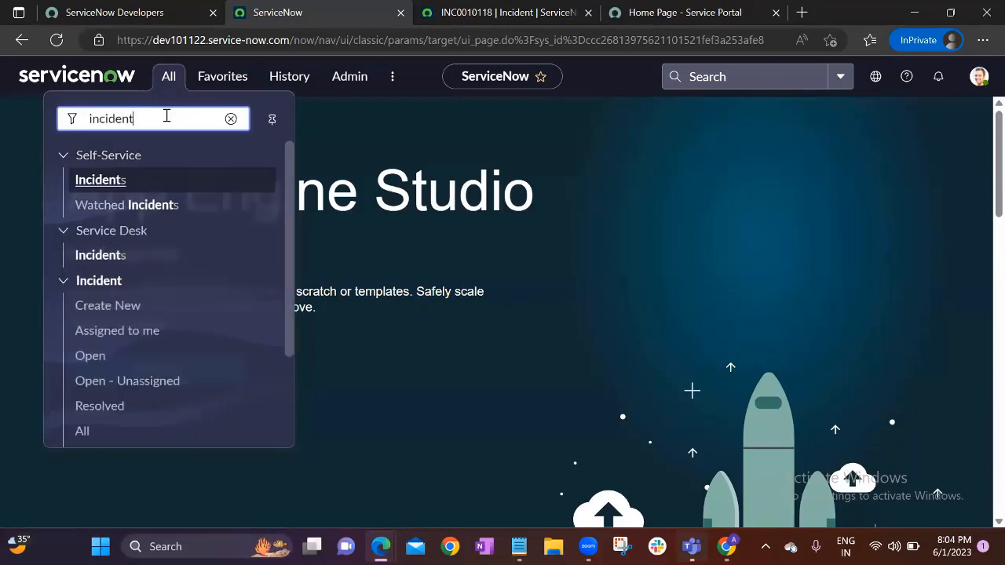
left_click(83, 357)
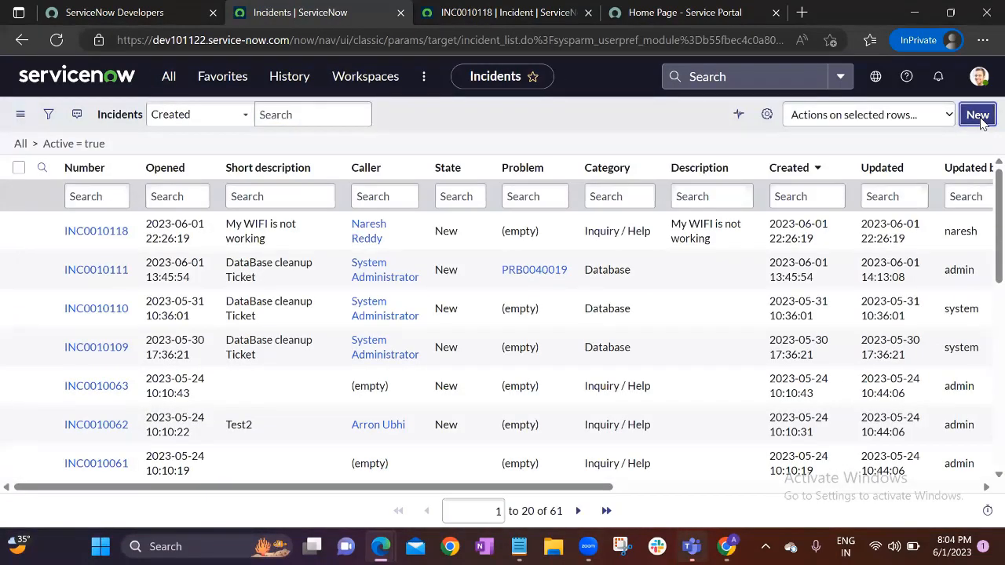
left_click(978, 115)
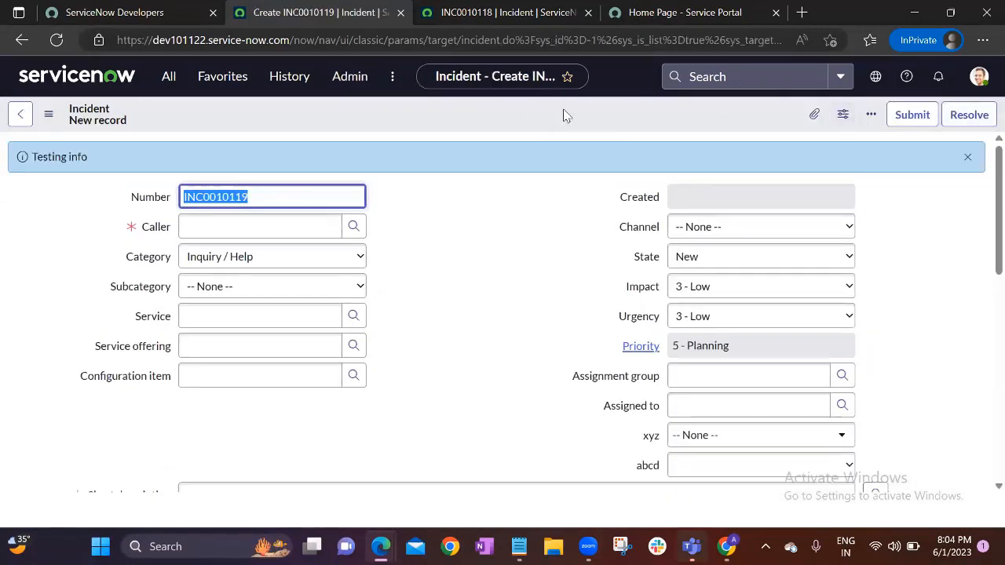
left_click(49, 83)
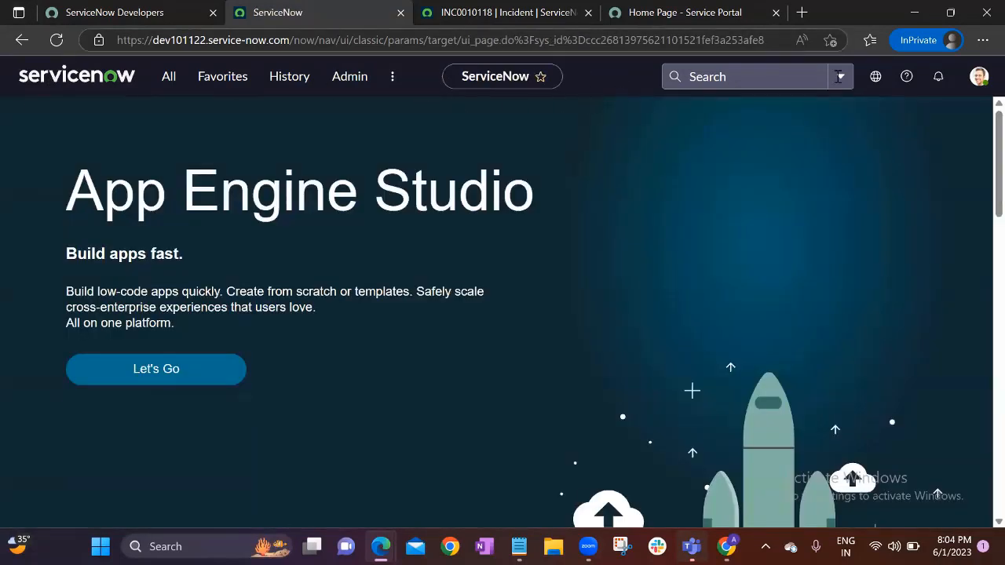
left_click(979, 76)
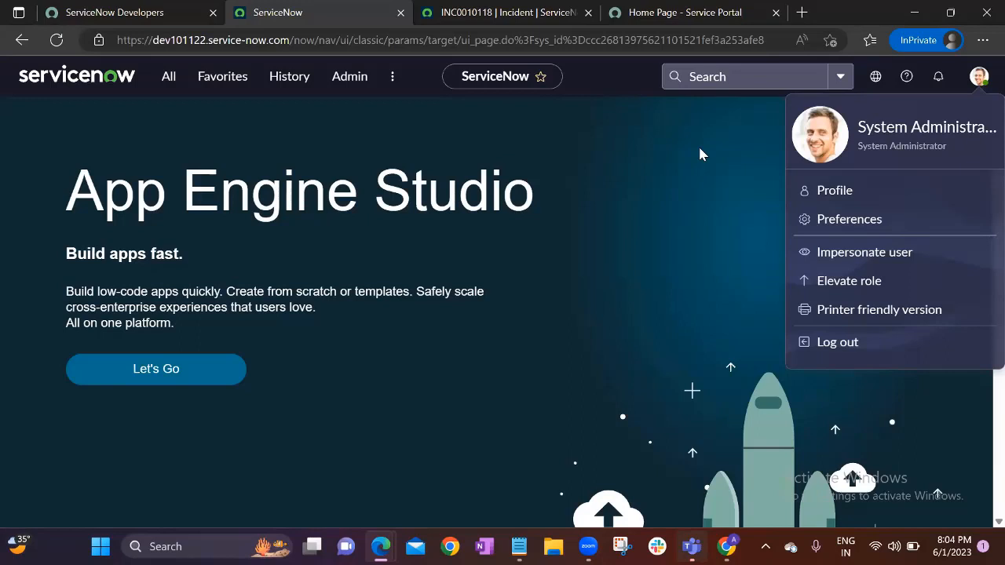
Dismiss the profile menu and close the INC0010118 | Incident browser tab
left_click(606, 69)
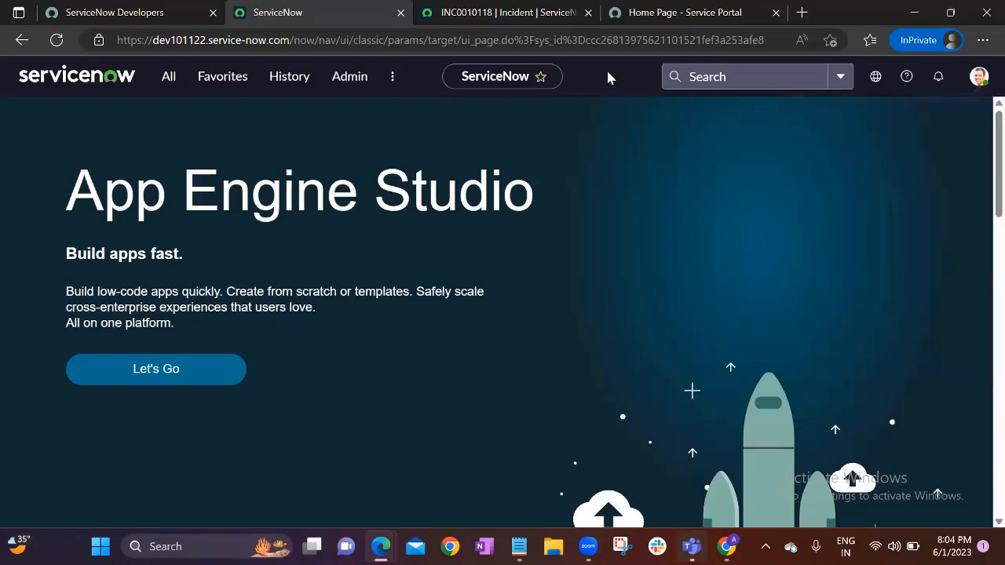
left_click(588, 13)
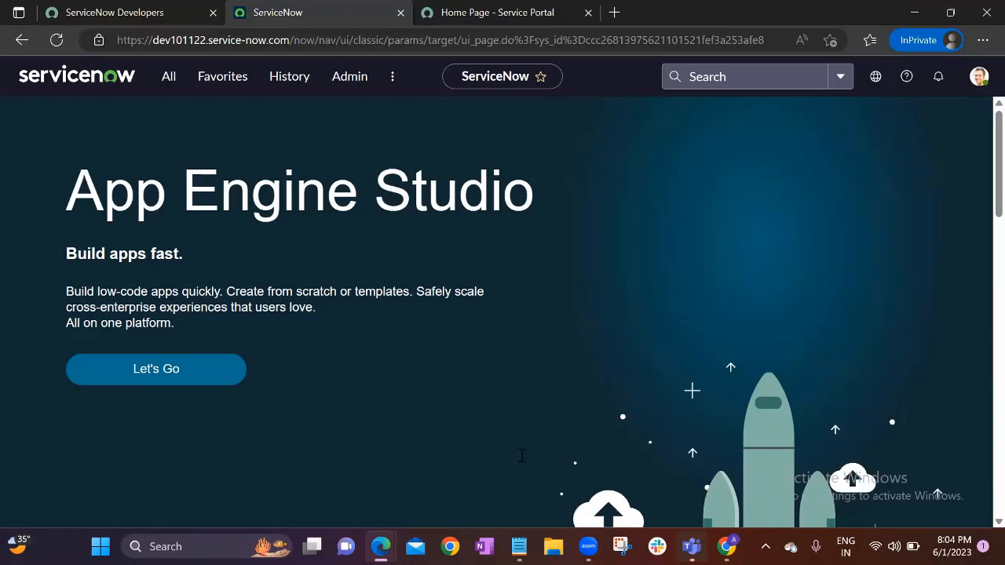
key("alt+Tab")
key("Left")
key("Left")
key("Left")
key("Left")
key("Left")
key("shift+Right")
key("shift+Right")
key("shift+Right")
key("shift+Right")
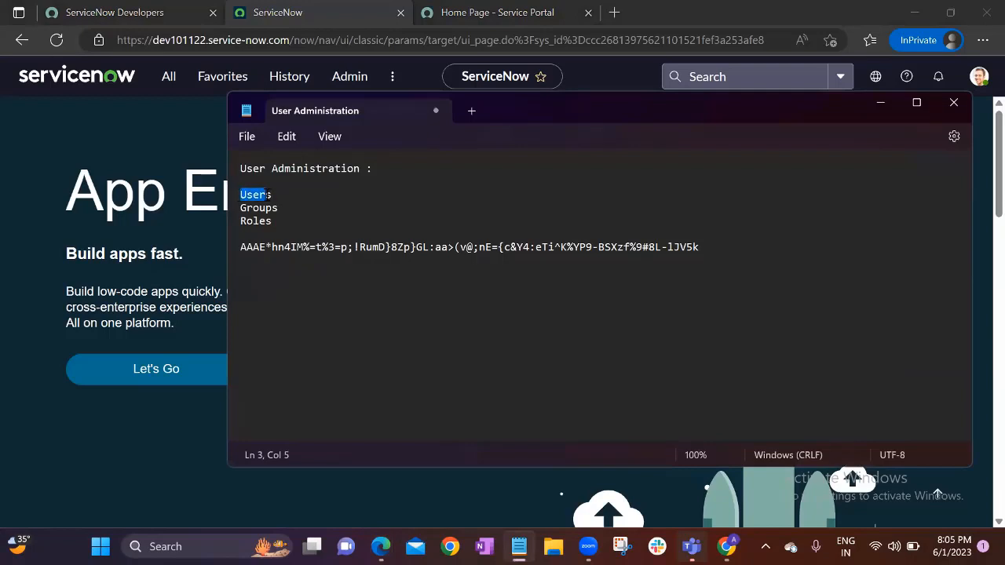
key("shift+Right")
left_click(274, 194)
double_click(265, 222)
left_click(280, 214)
left_click(173, 204)
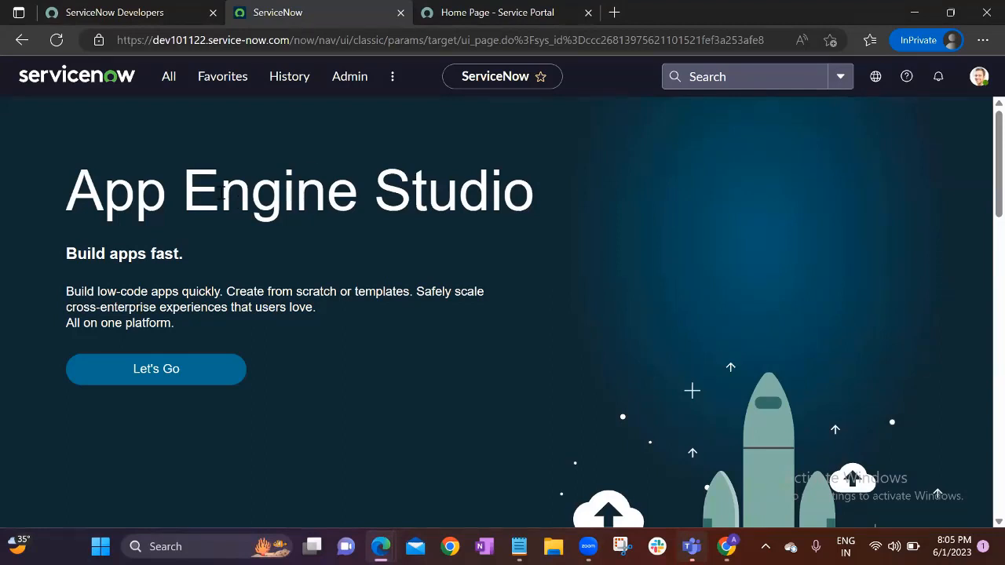
left_click(168, 76)
double_click(72, 119)
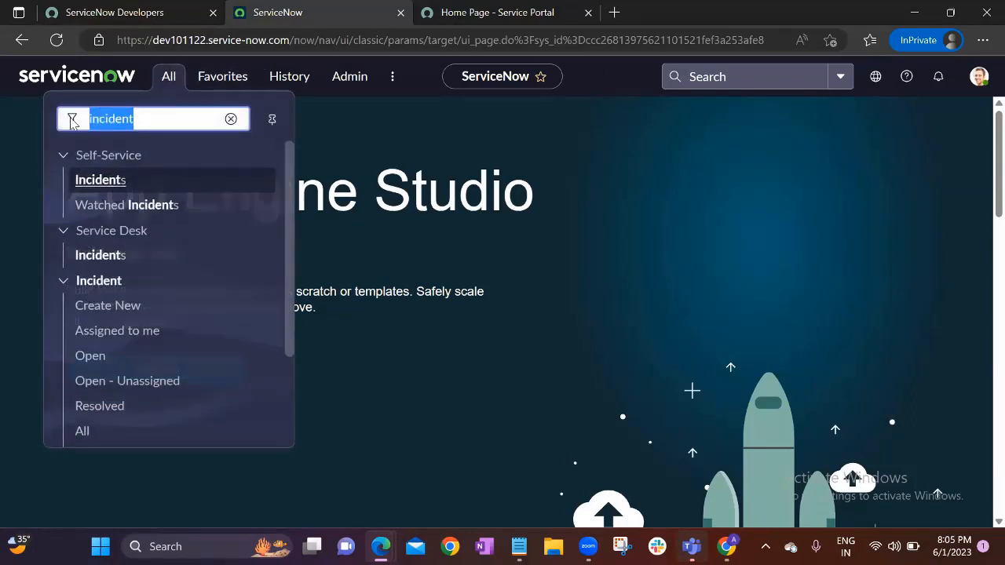
key("BackSpace")
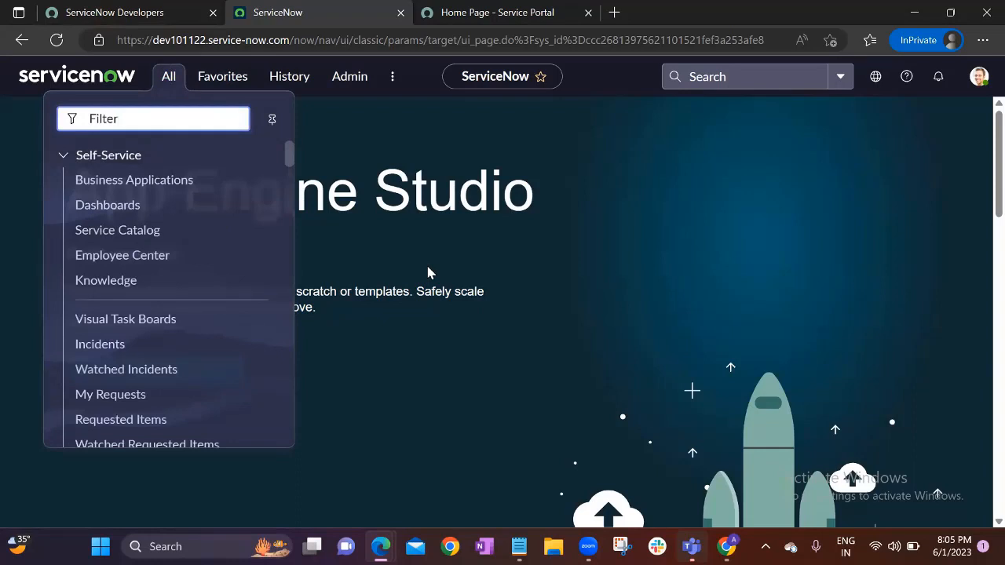
key("XF86AudioRaiseVolume")
left_click(427, 277)
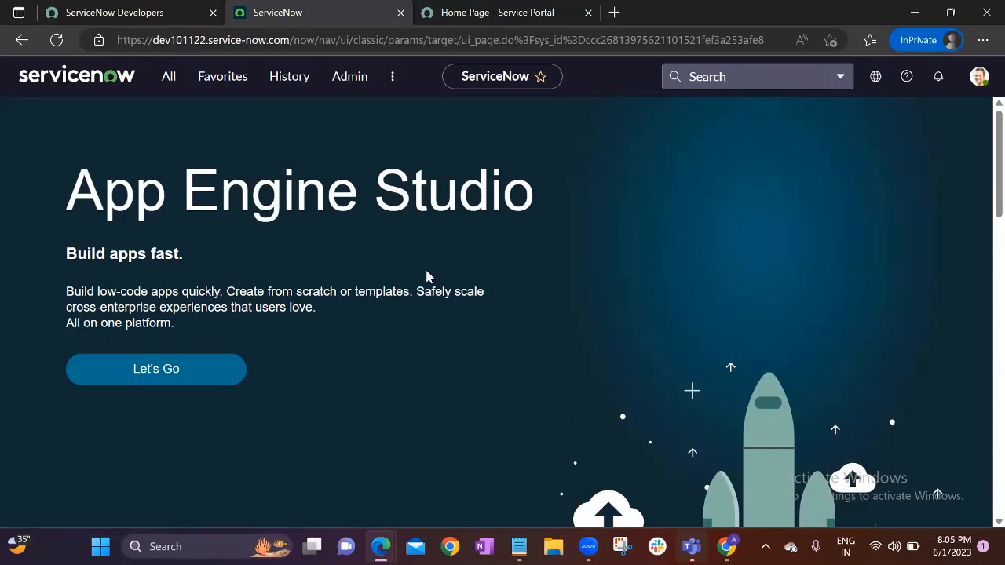
Switch to the user's Chrome window, confirm the signed-in account, and return it to App Engine Studio home
mouse_move(727, 547)
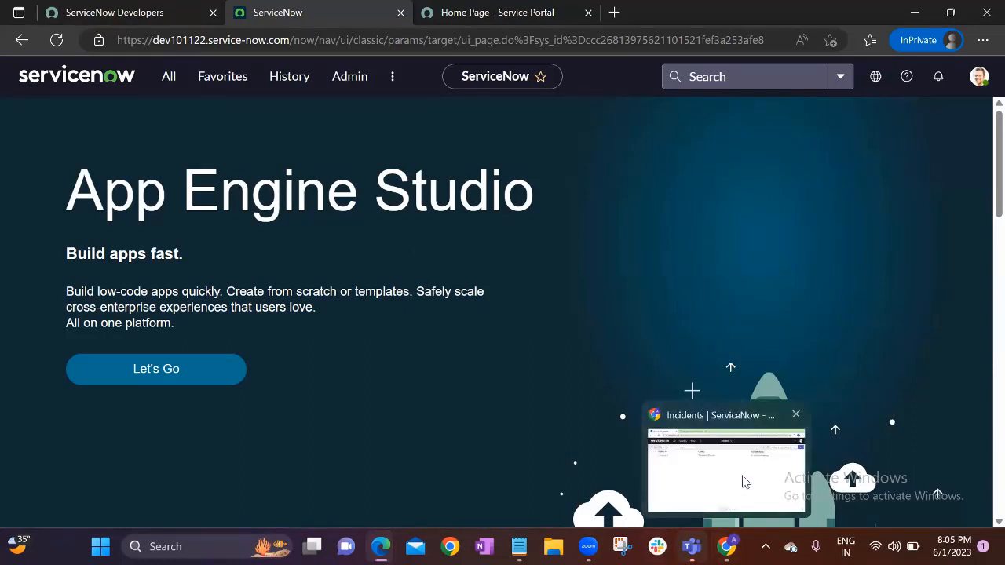
left_click(745, 481)
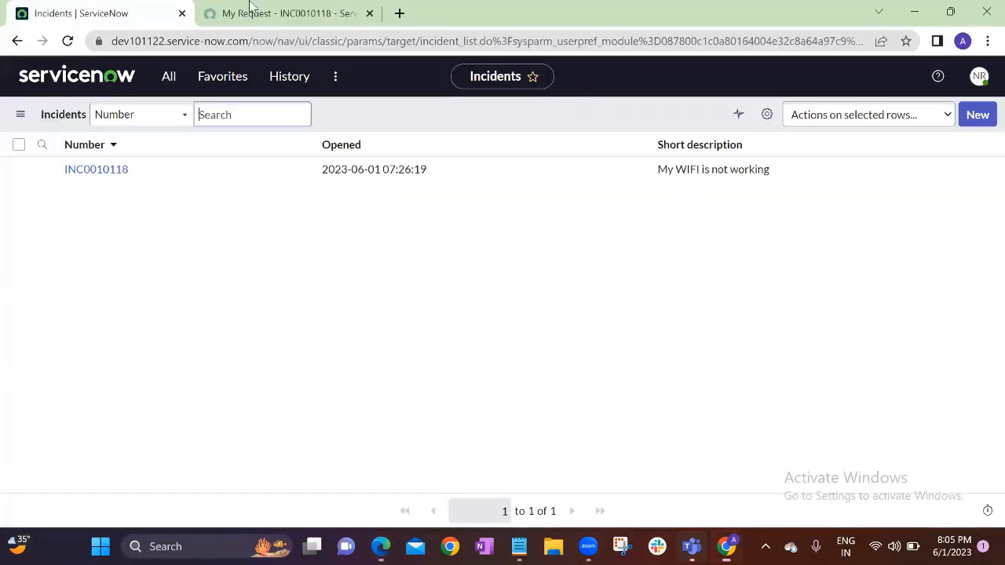
left_click(980, 77)
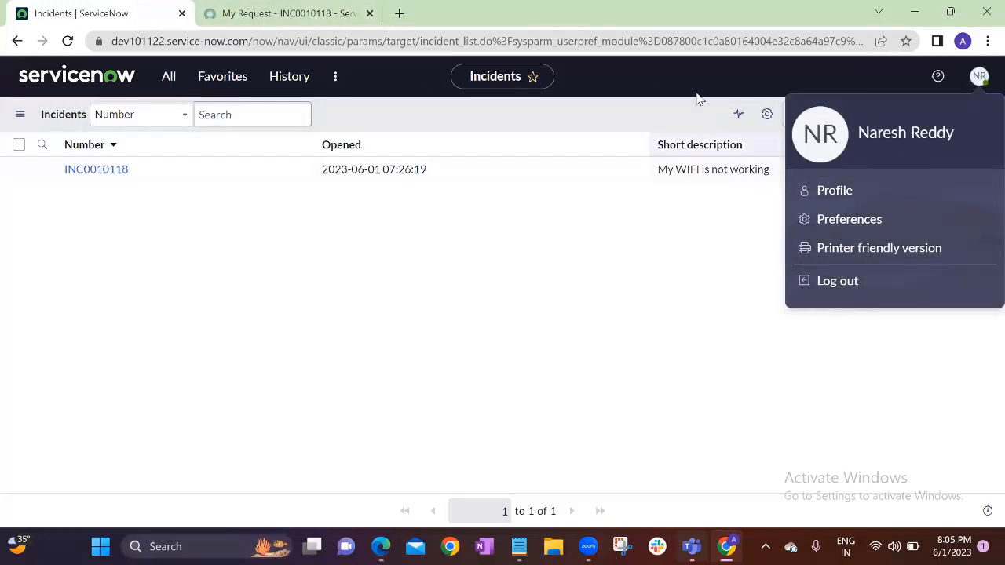
left_click(659, 63)
left_click(45, 74)
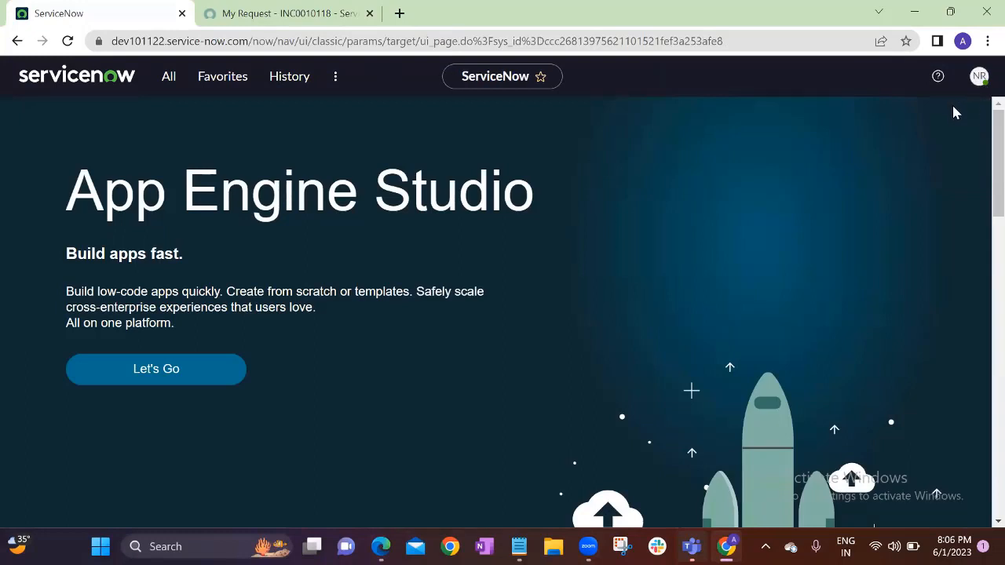
left_click(979, 79)
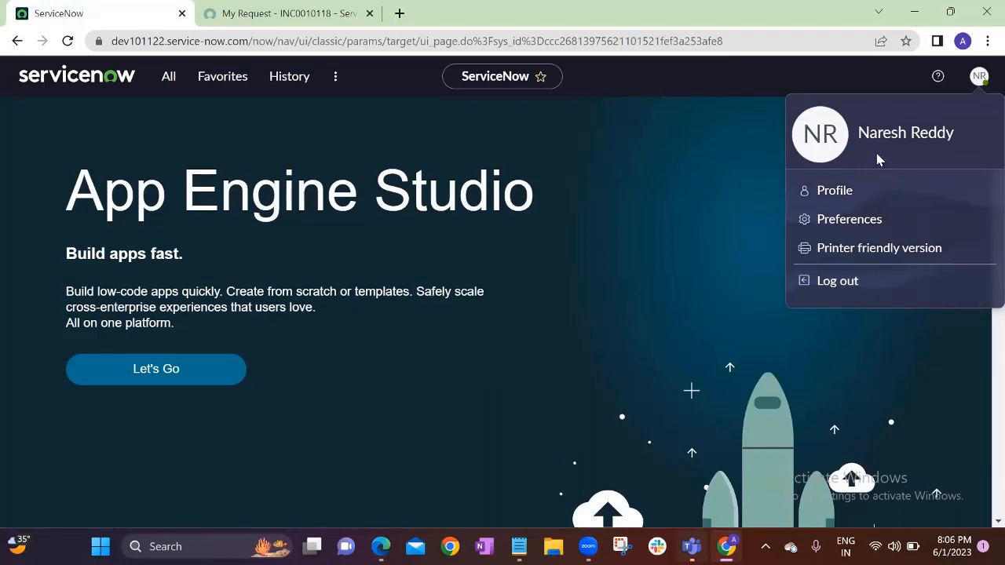
left_click(619, 97)
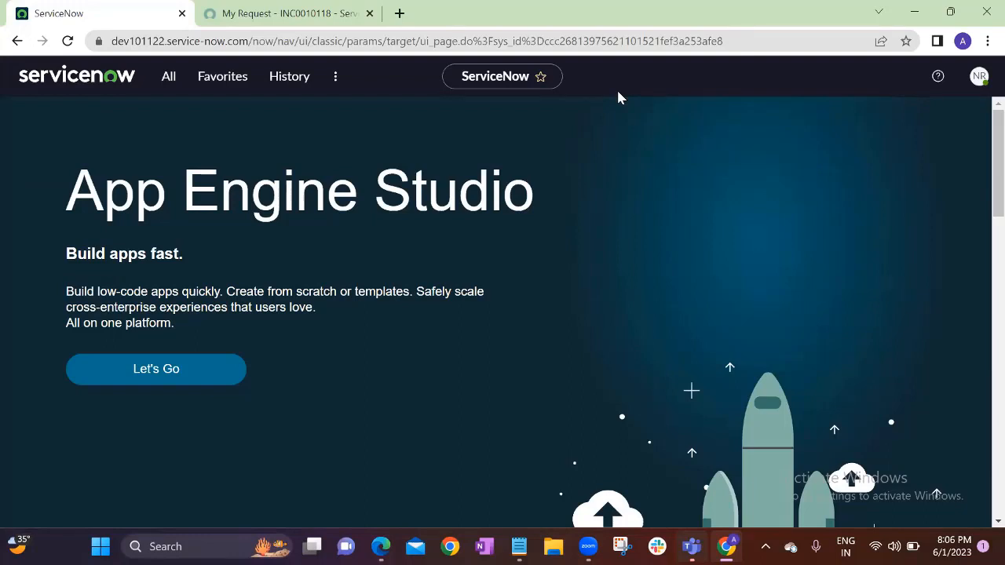
Check the signed-in user's name in the profile menu, then switch to the Edge window showing the Service Portal
left_click(978, 76)
left_click_drag(860, 135, 960, 141)
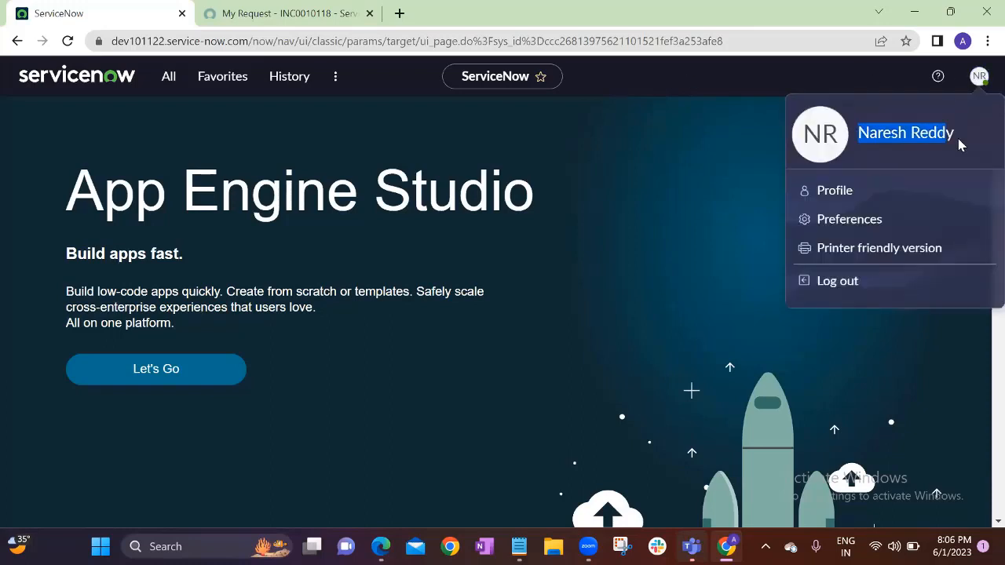
left_click(924, 127)
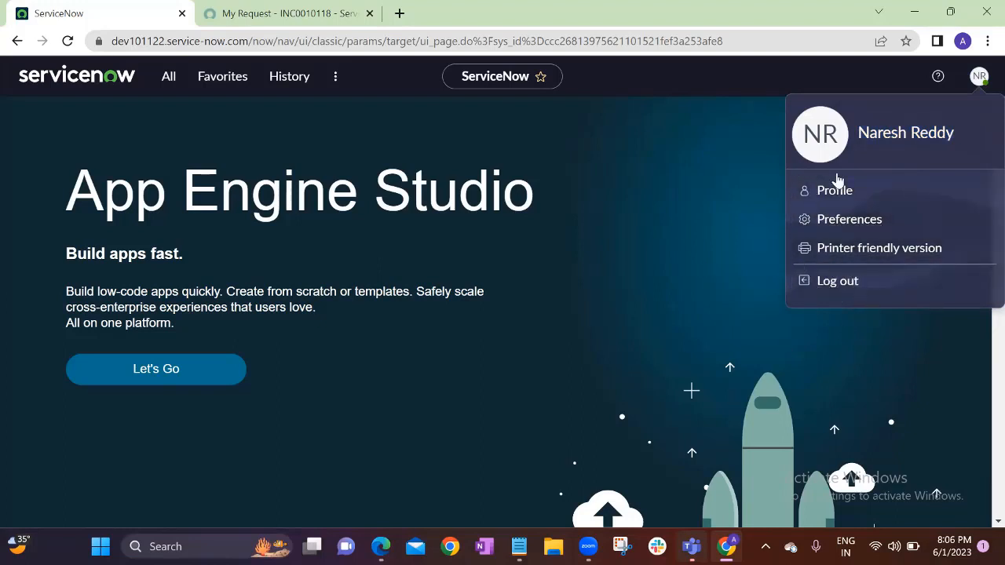
left_click(516, 253)
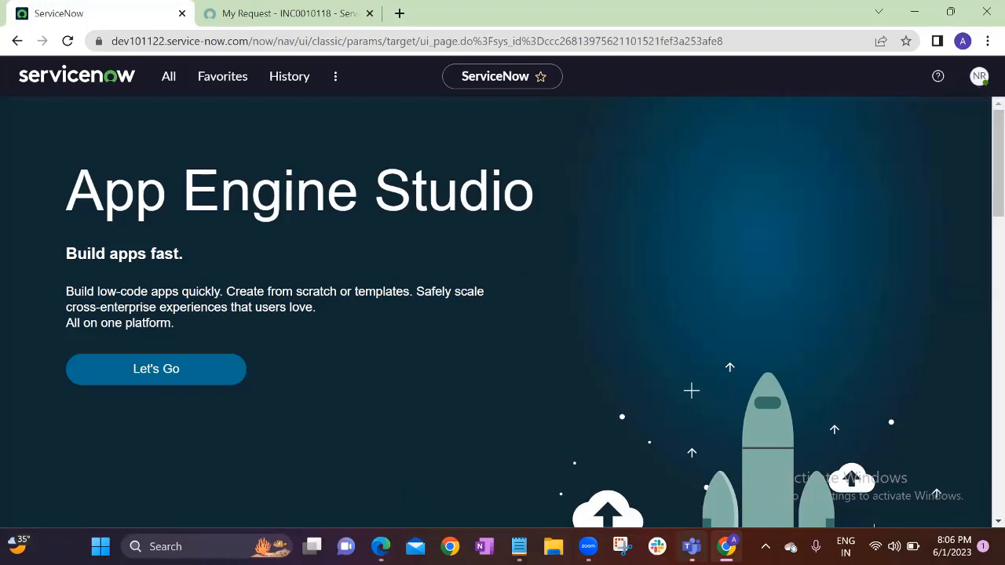
mouse_move(381, 546)
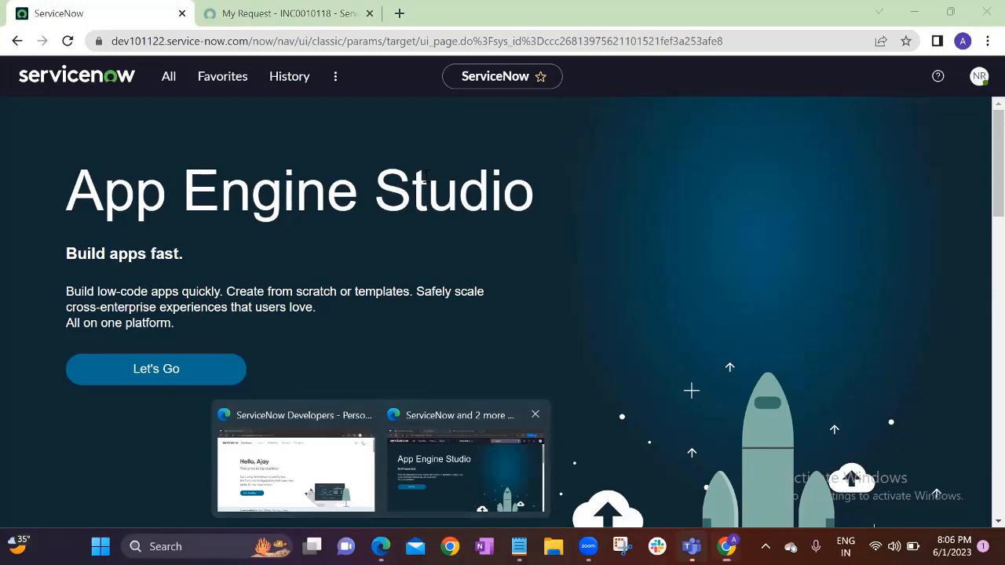
left_click(532, 12)
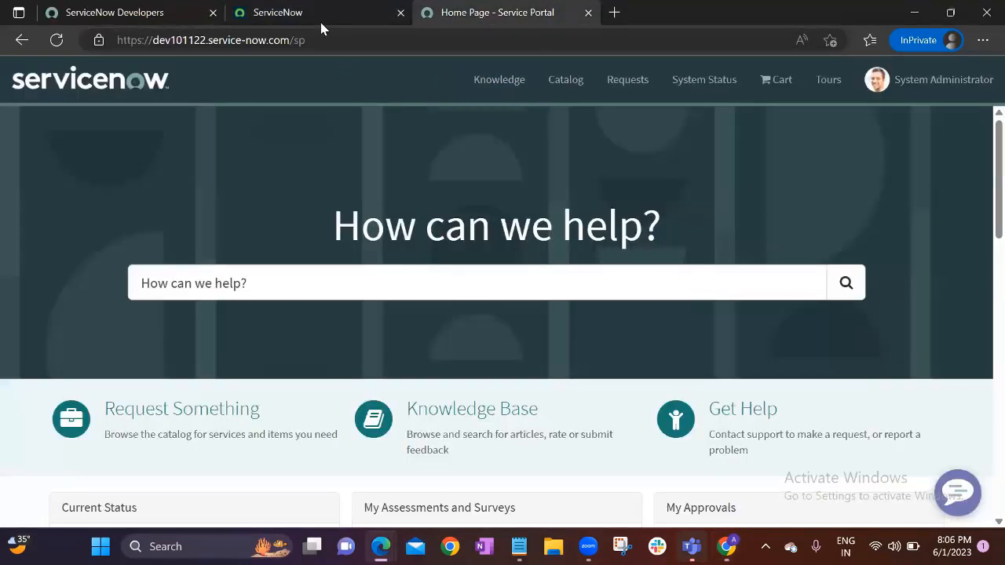
Filter the All menu for 'groups' and open System Security > Users and Groups > Groups
left_click(318, 11)
left_click(166, 87)
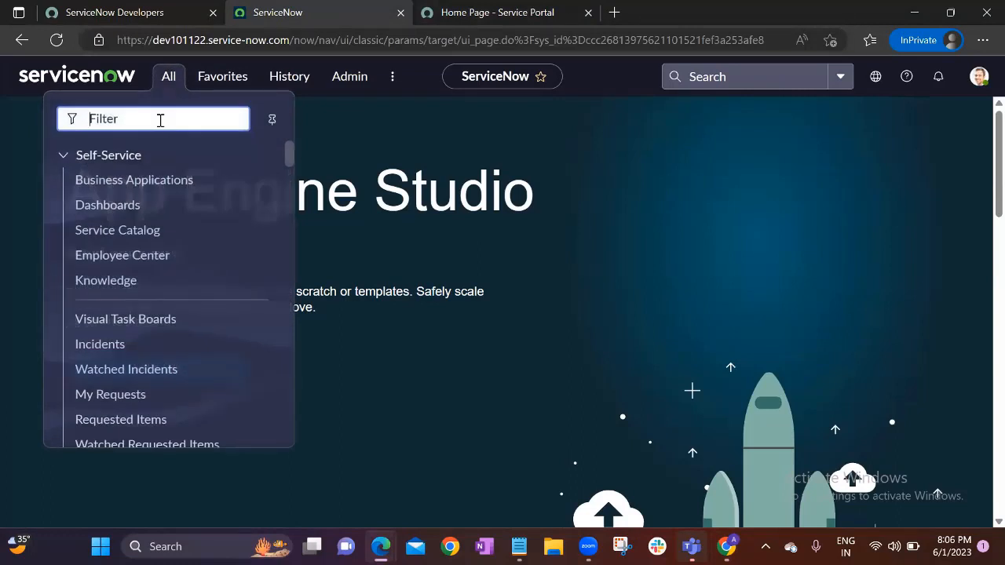
type("group")
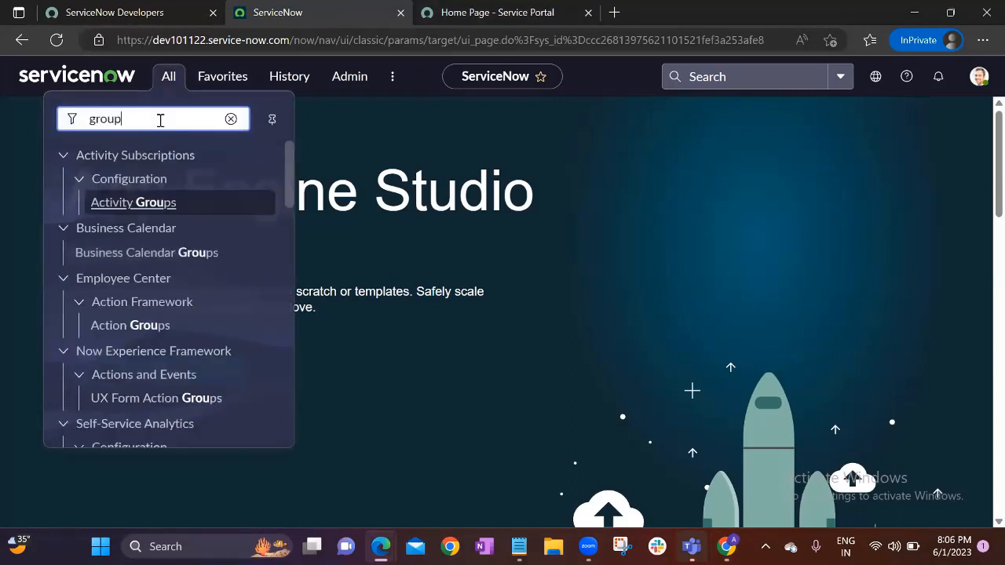
type("s")
scroll(141, 282, "down", 1)
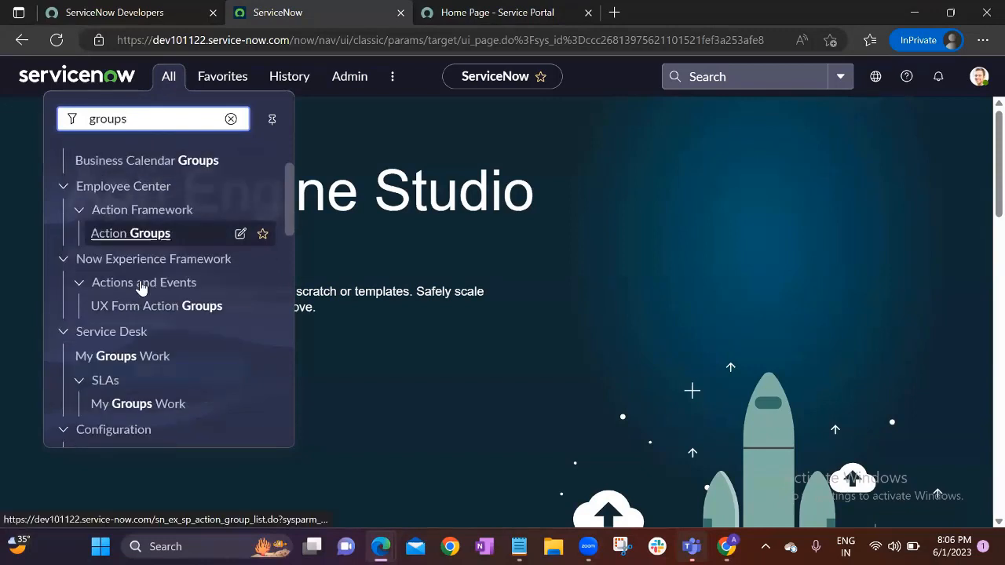
scroll(137, 337, "down", 4)
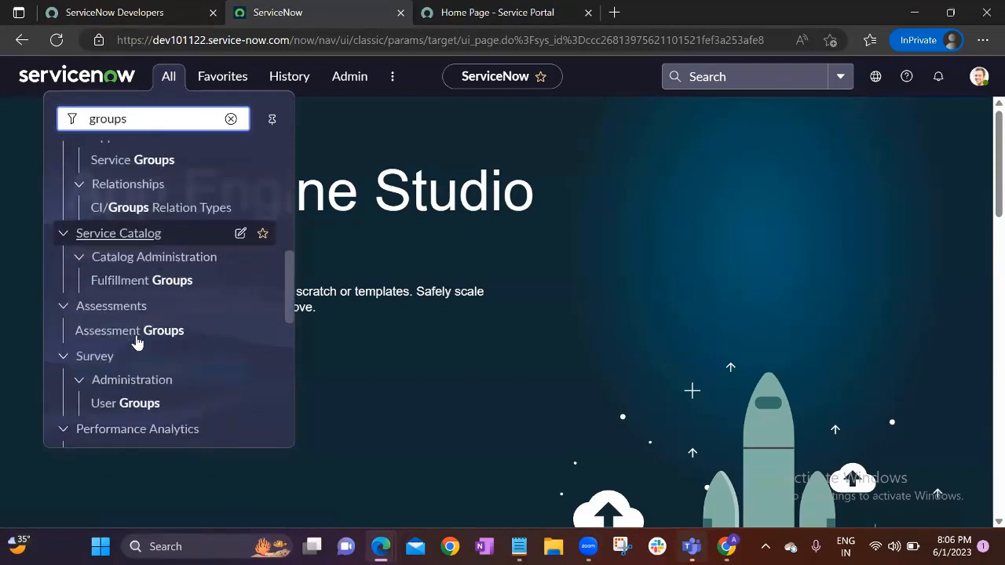
scroll(136, 341, "down", 6)
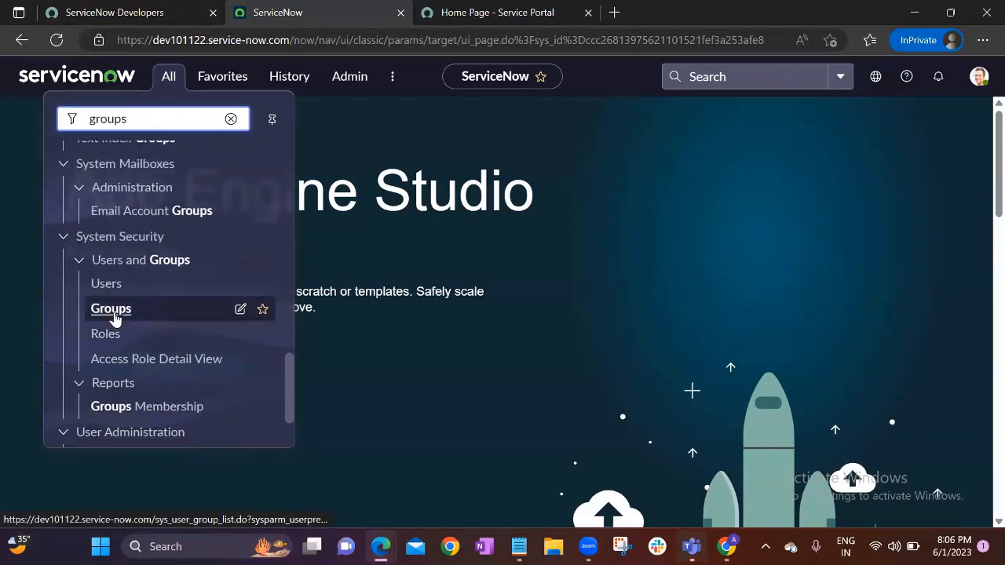
left_click(111, 310)
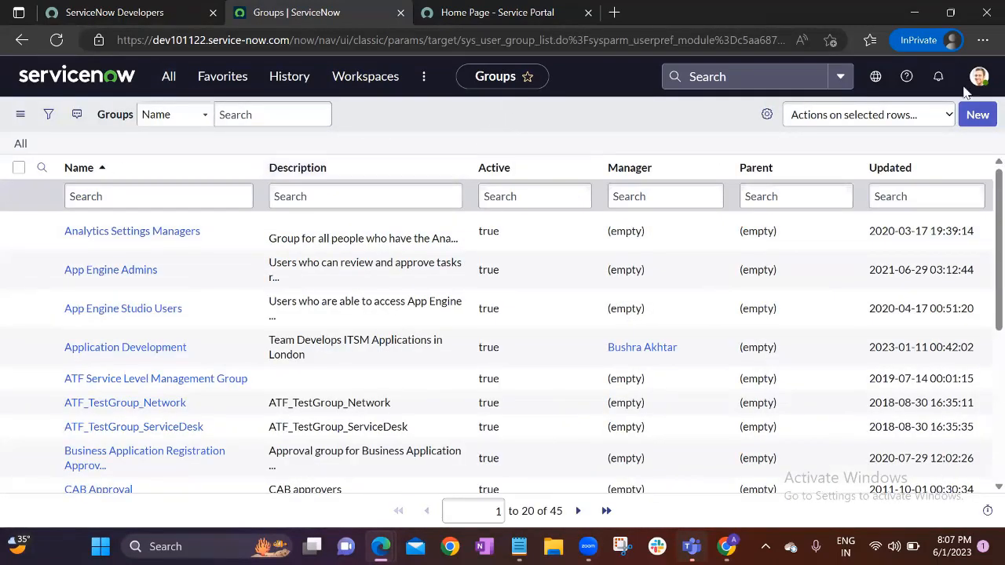
Create a new group named 'Dev Servicenow Group' and save it from the form header menu
left_click(974, 124)
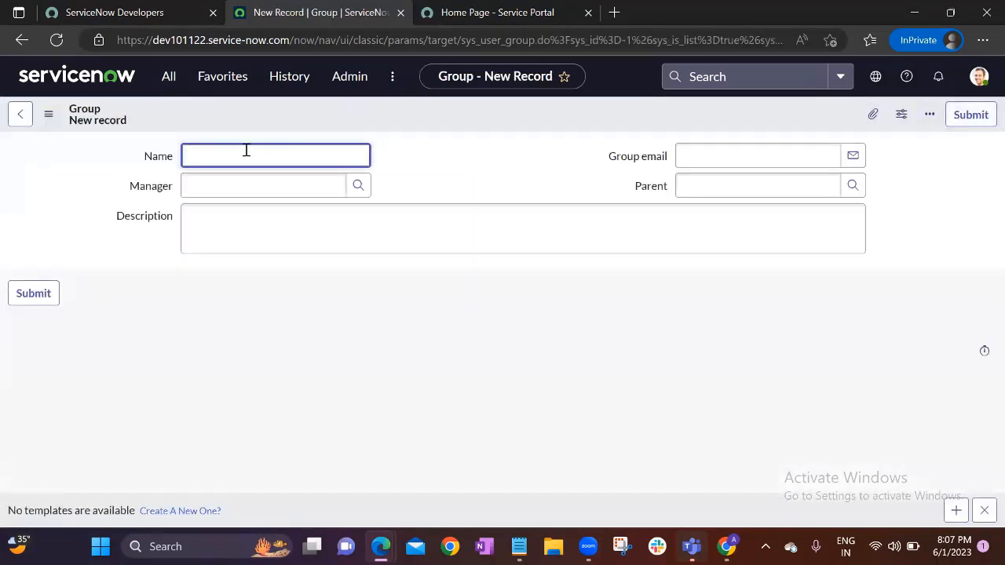
type("Dev Servicenow Group")
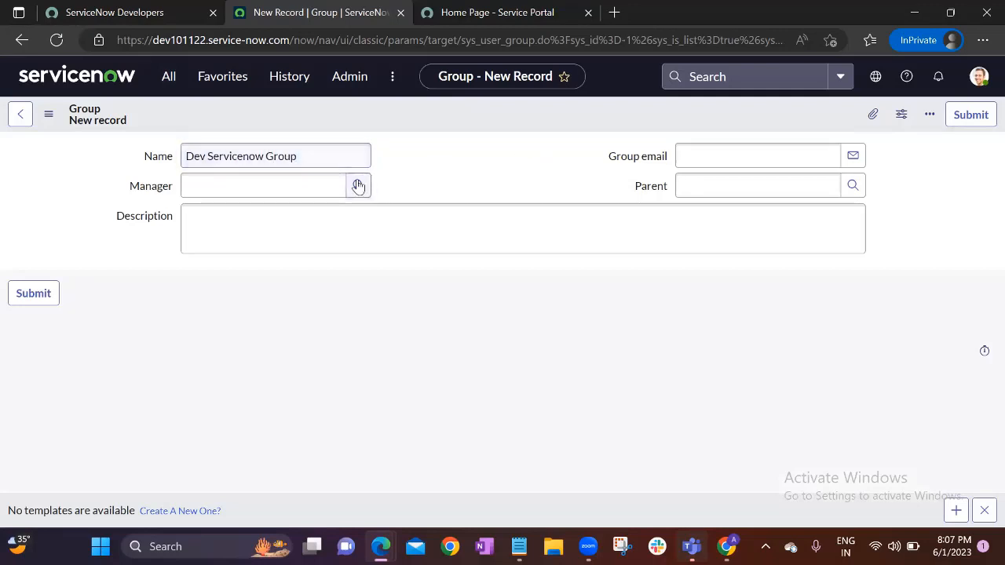
left_click(774, 155)
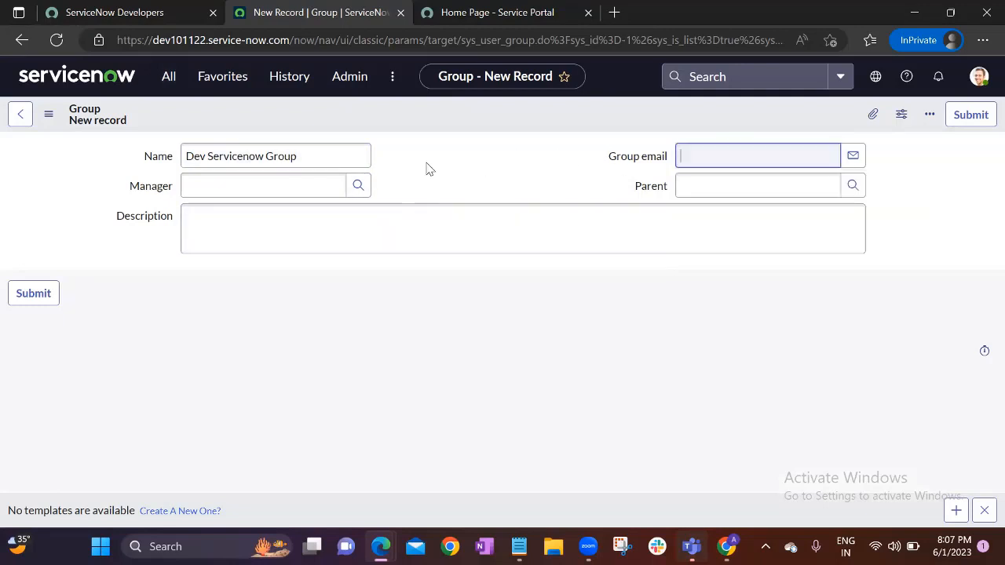
left_click(225, 187)
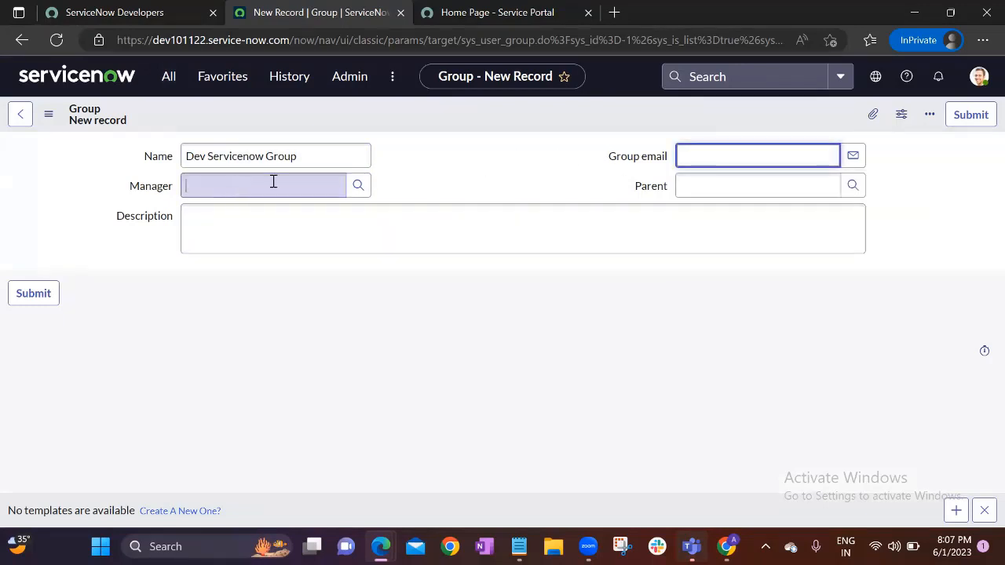
right_click(421, 115)
left_click(436, 130)
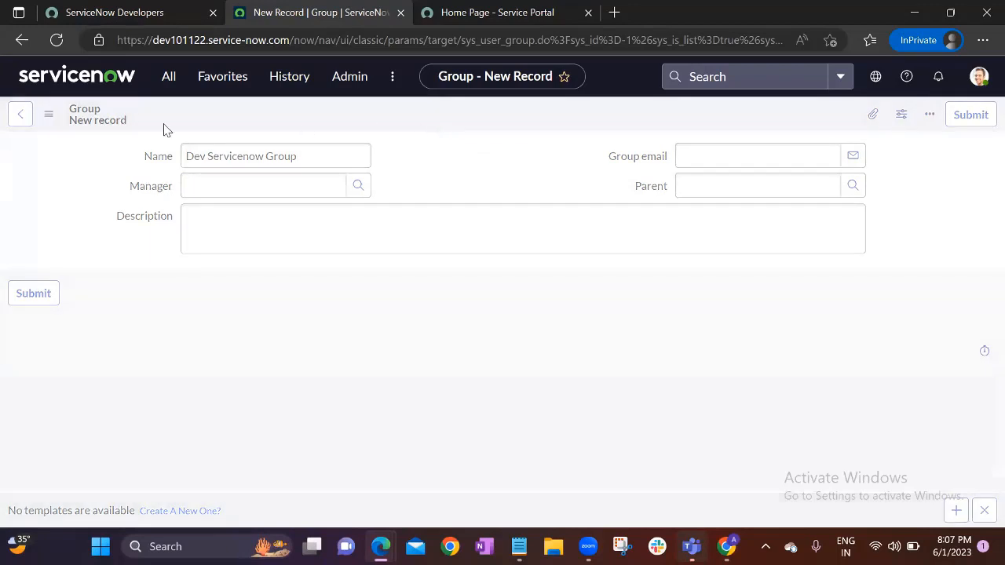
triple_click(226, 156)
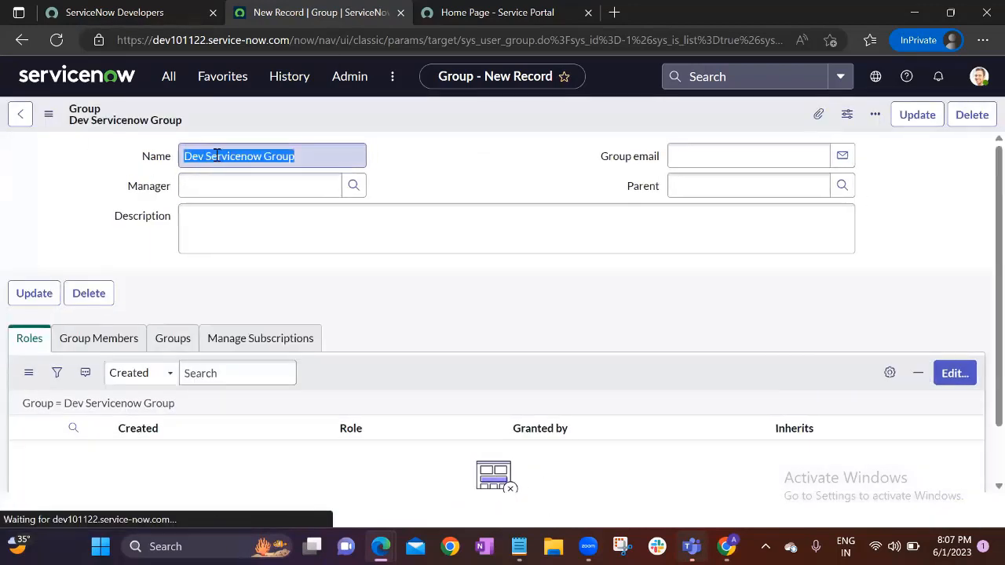
left_click(460, 177)
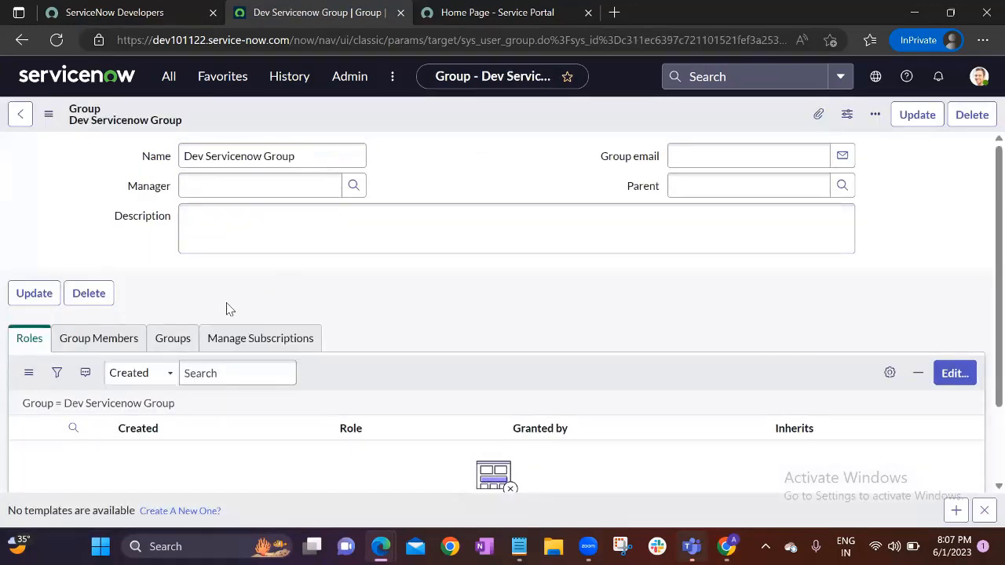
scroll(224, 307, "down", 1)
Open the Group Members edit list and add the first three users from Collection
left_click(90, 287)
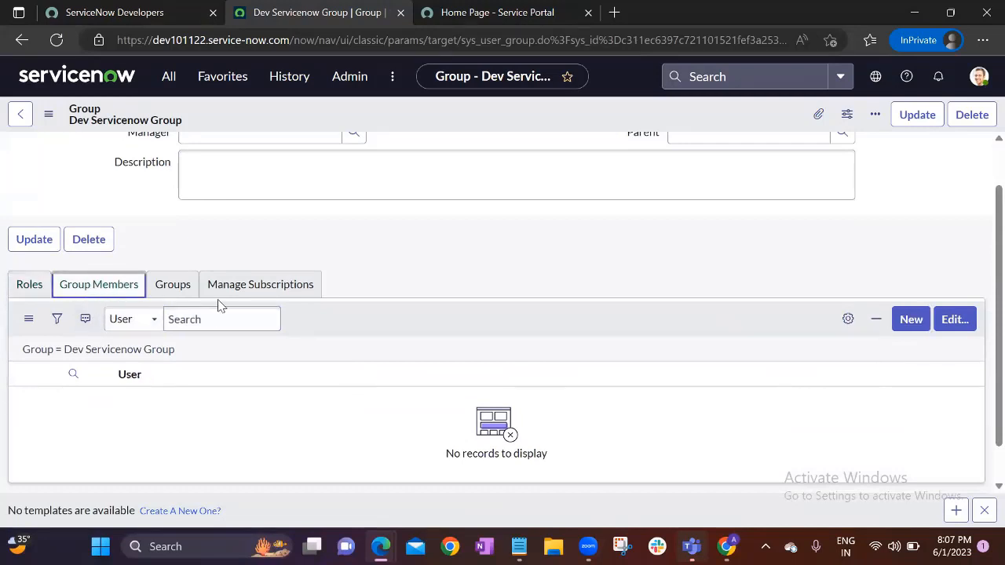
left_click(967, 321)
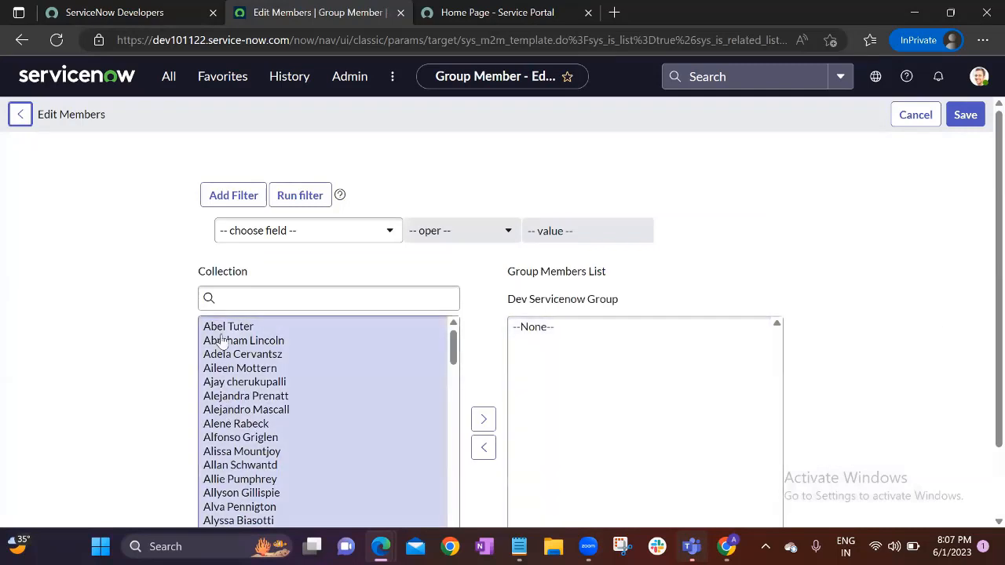
left_click(234, 333)
double_click(234, 332)
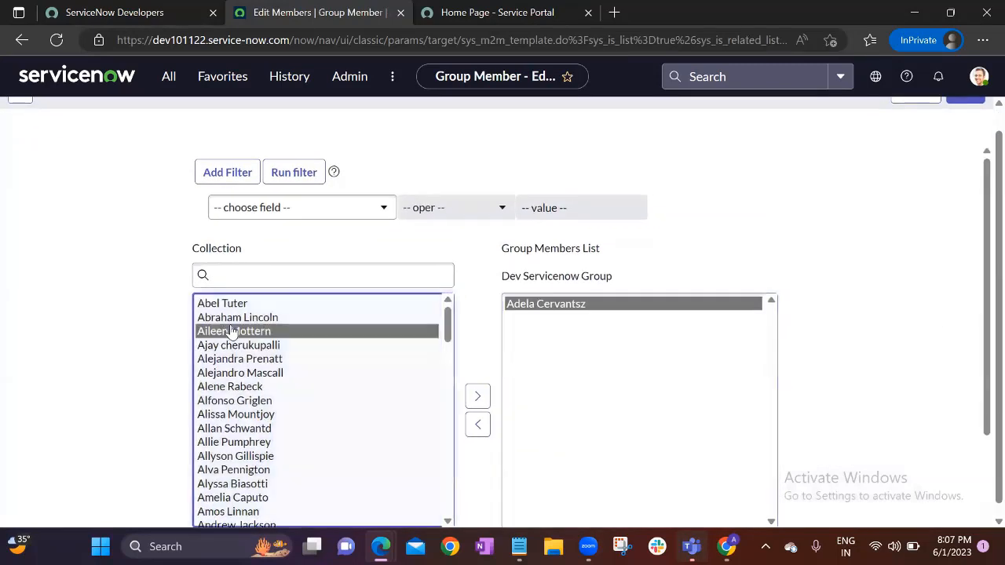
double_click(234, 331)
double_click(233, 305)
Search 'naresh' to add that user, add a few more members, then save the membership
left_click(248, 267)
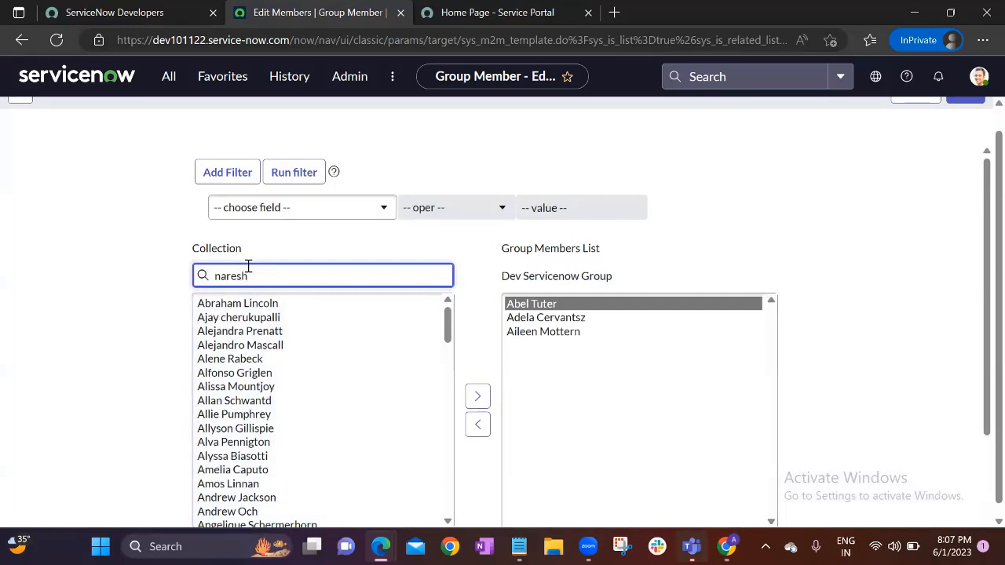
type("naresh")
double_click(254, 322)
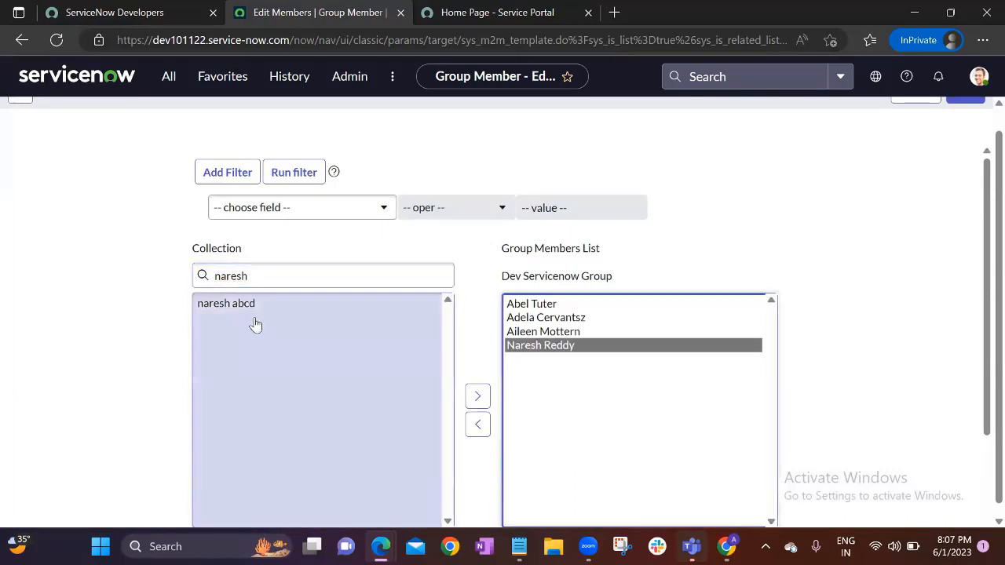
left_click_drag(248, 276, 180, 281)
key("BackSpace")
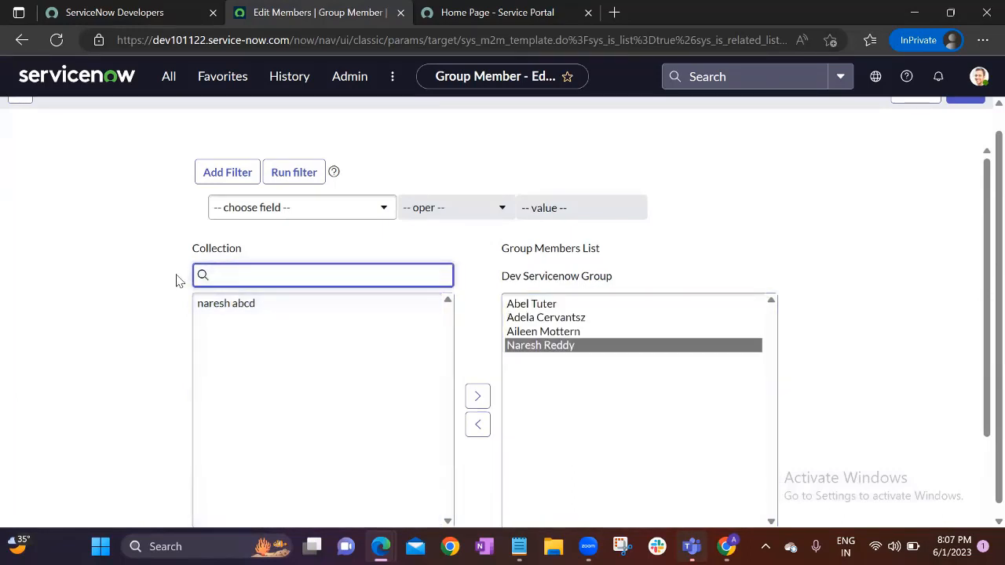
double_click(264, 415)
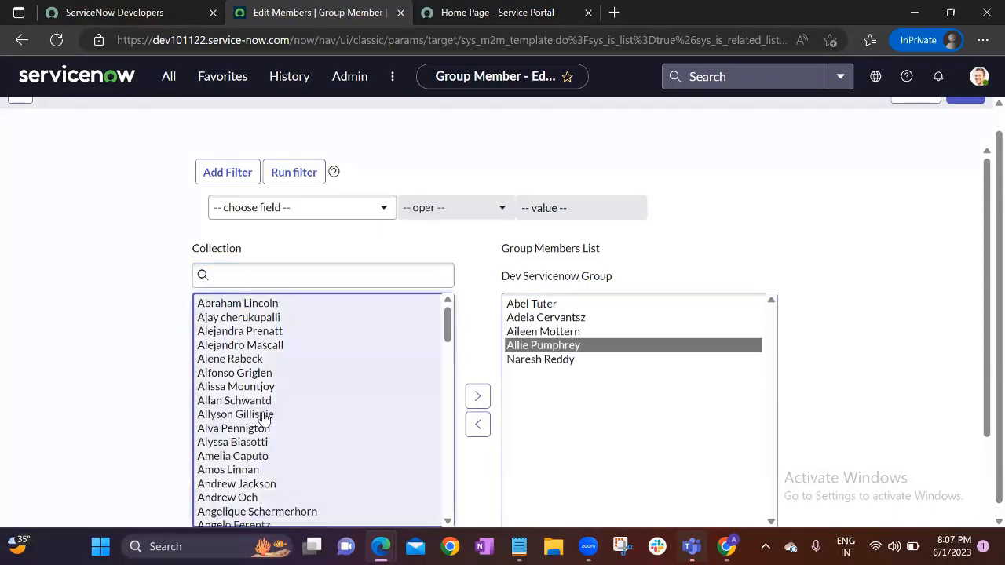
scroll(264, 414, "down", 3)
double_click(264, 406)
left_click(261, 393)
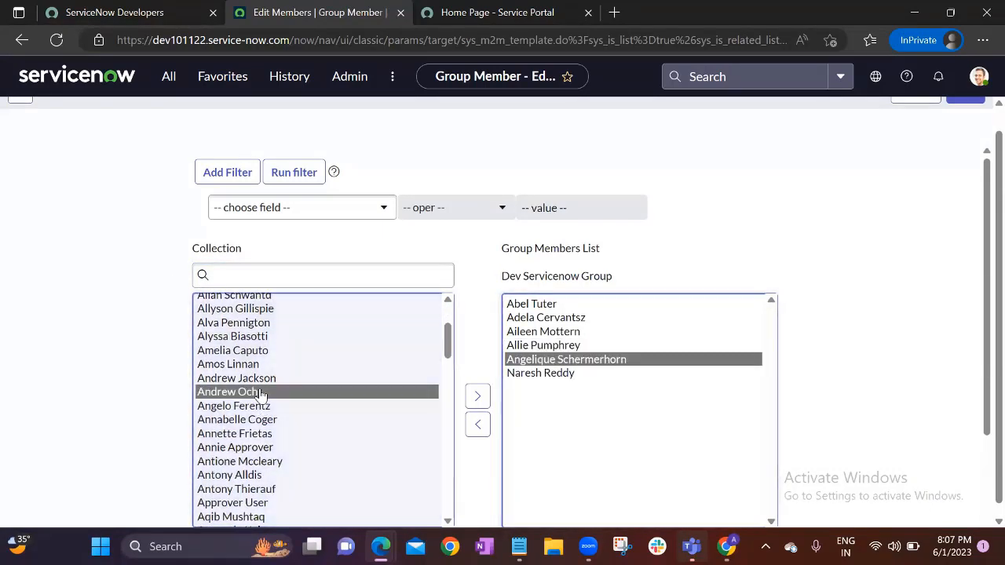
double_click(262, 393)
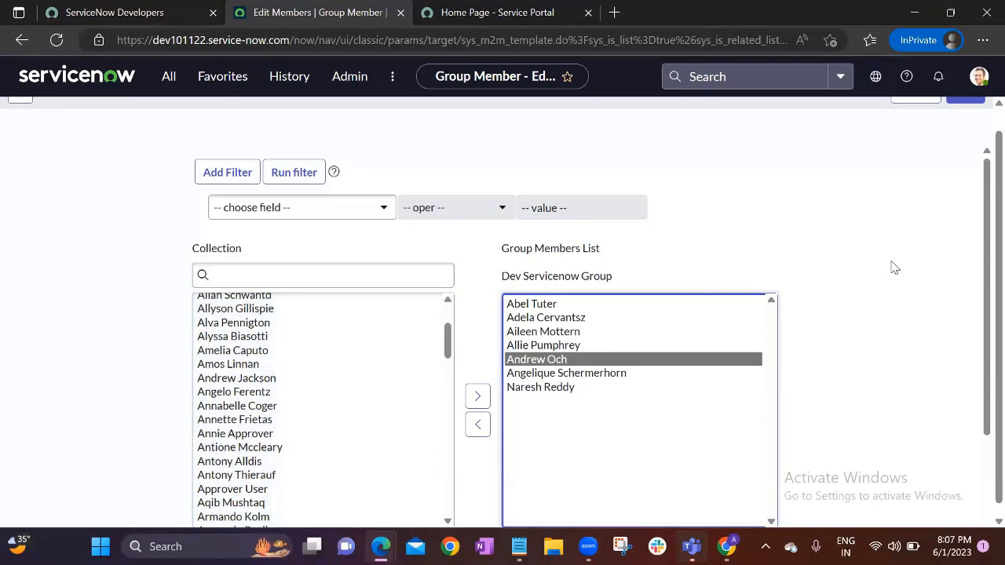
scroll(864, 267, "up", 1)
left_click(966, 116)
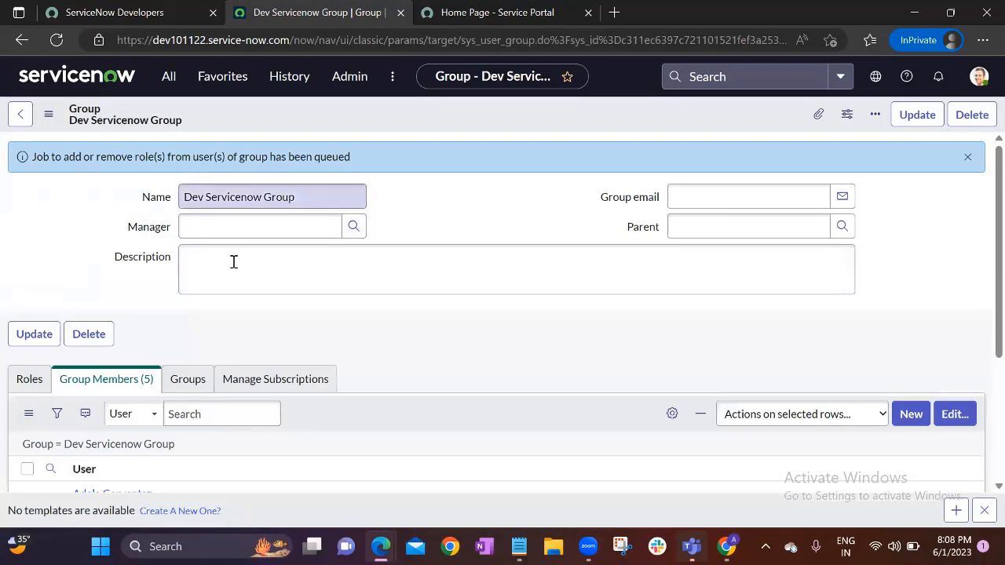
Reload the Dev Servicenow Group record so its members update from 5 to 7, then open the navigator
scroll(110, 334, "down", 3)
scroll(112, 267, "up", 3)
left_click_drag(300, 197, 179, 200)
left_click(462, 198)
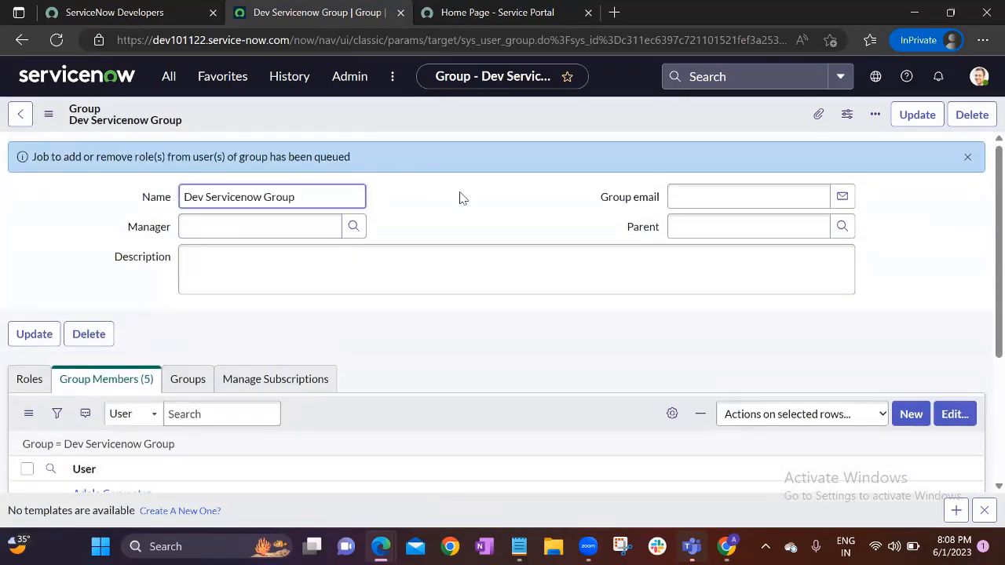
scroll(233, 247, "down", 2)
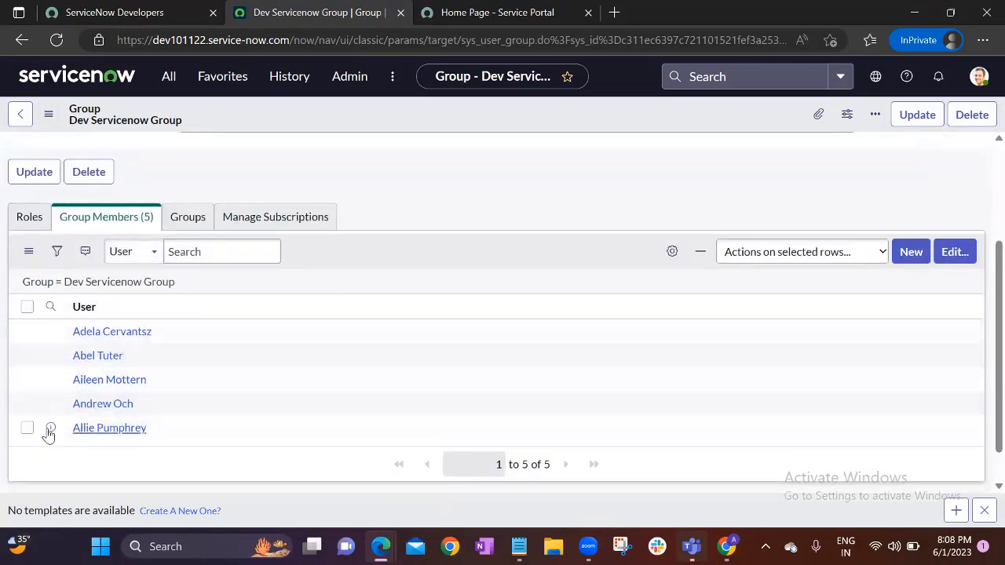
scroll(134, 391, "up", 3)
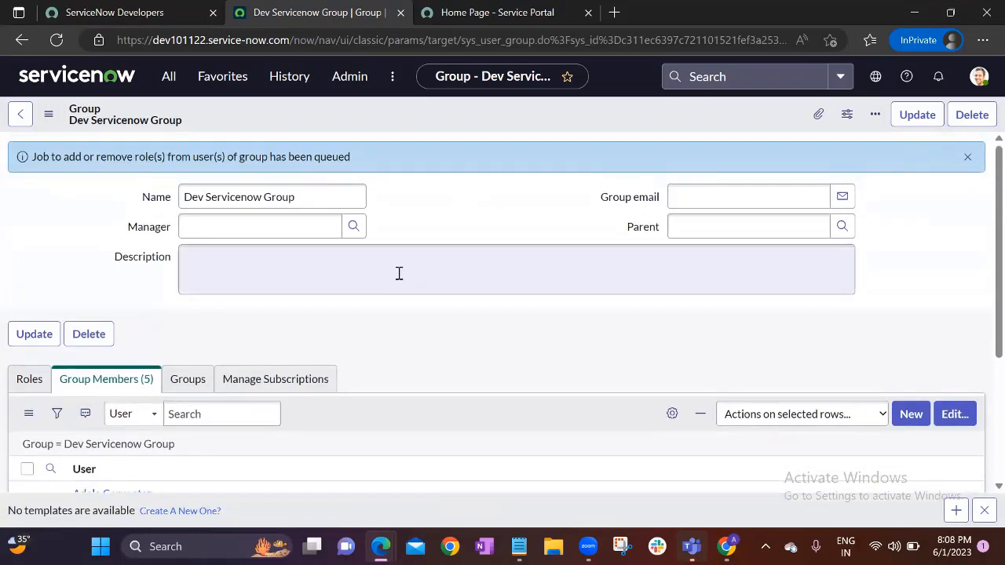
left_click(57, 40)
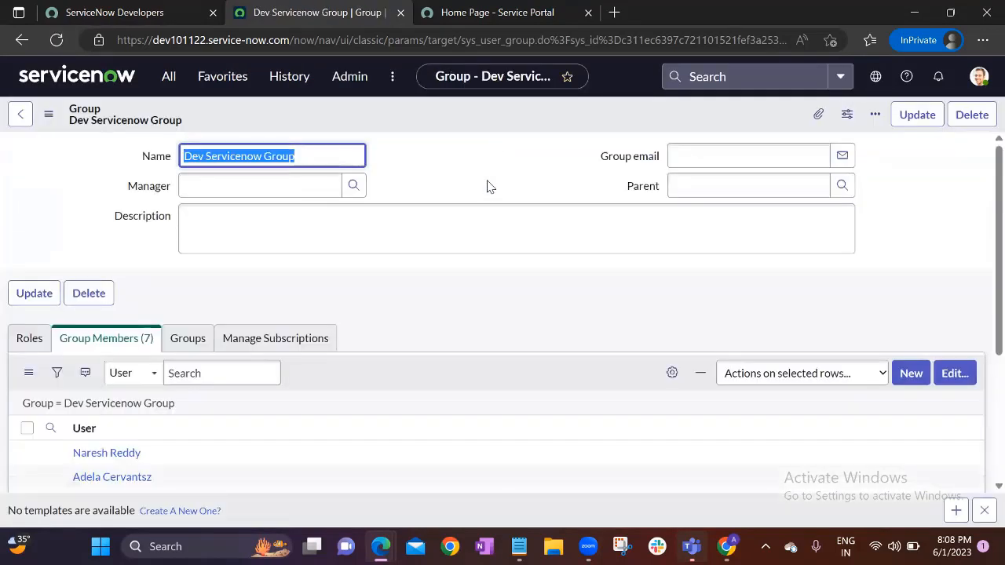
left_click(168, 81)
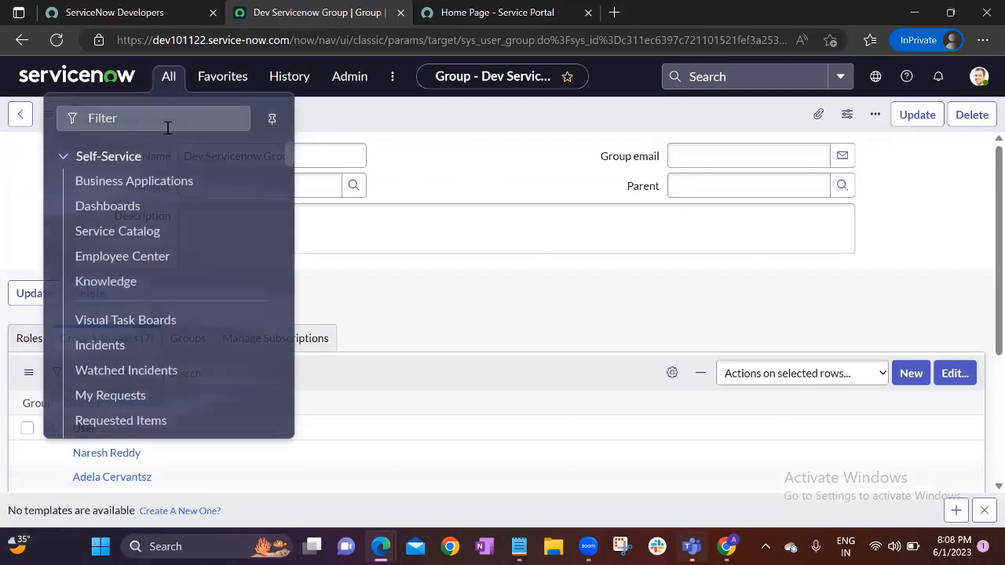
Open the Incident > Open list and then incident INC0010118, reviewing its caller
type("incident")
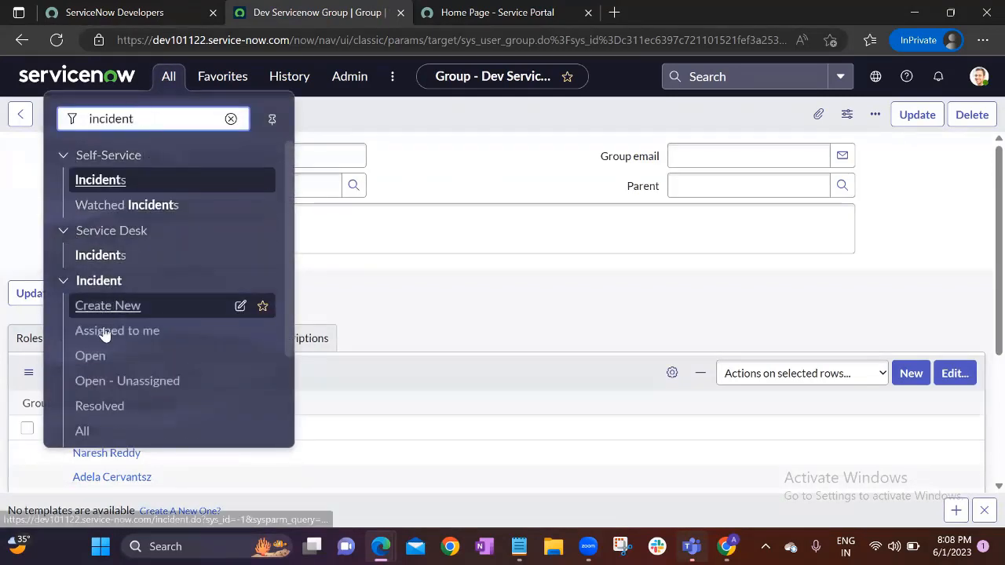
middle_click(90, 356)
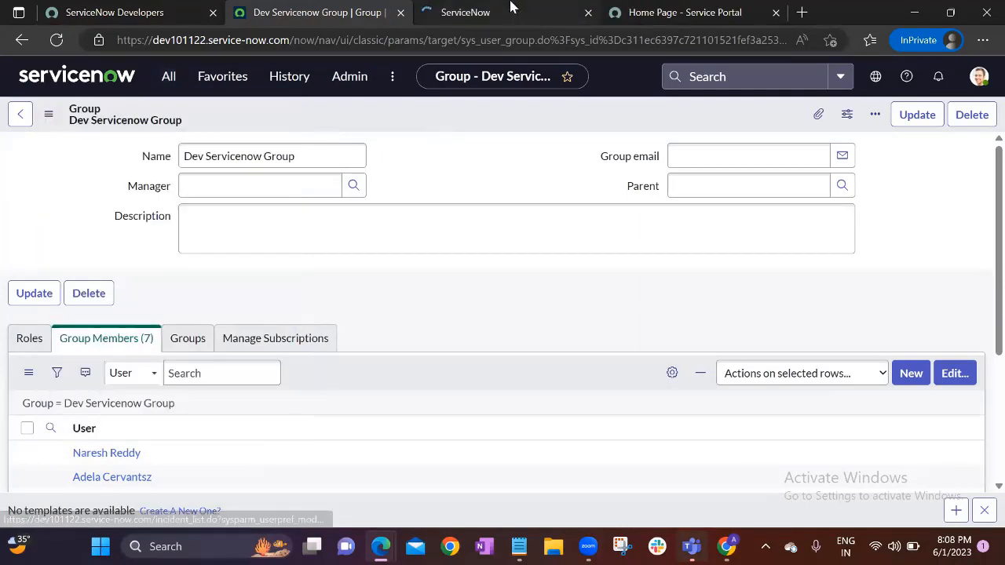
left_click(512, 10)
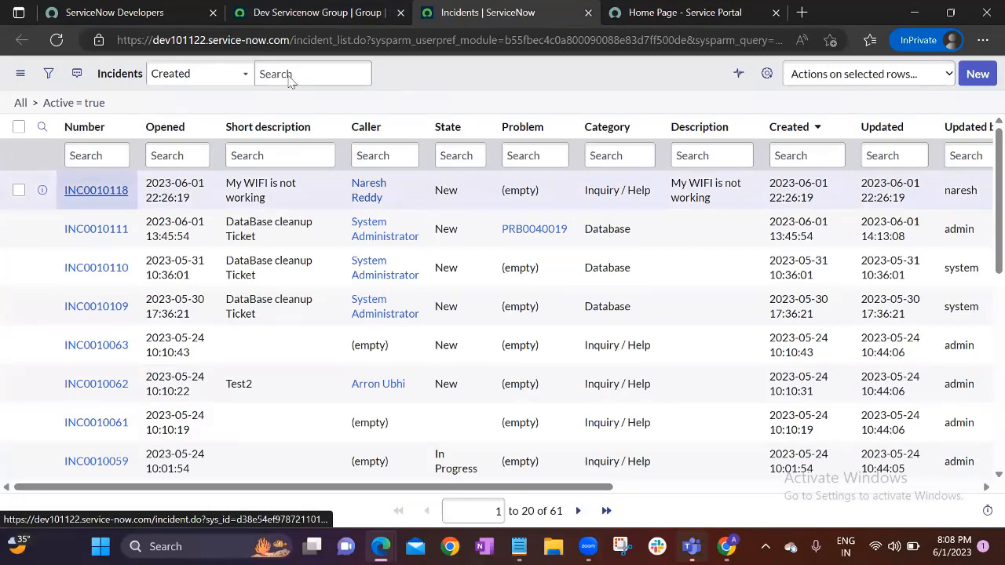
middle_click(87, 193)
left_click(589, 16)
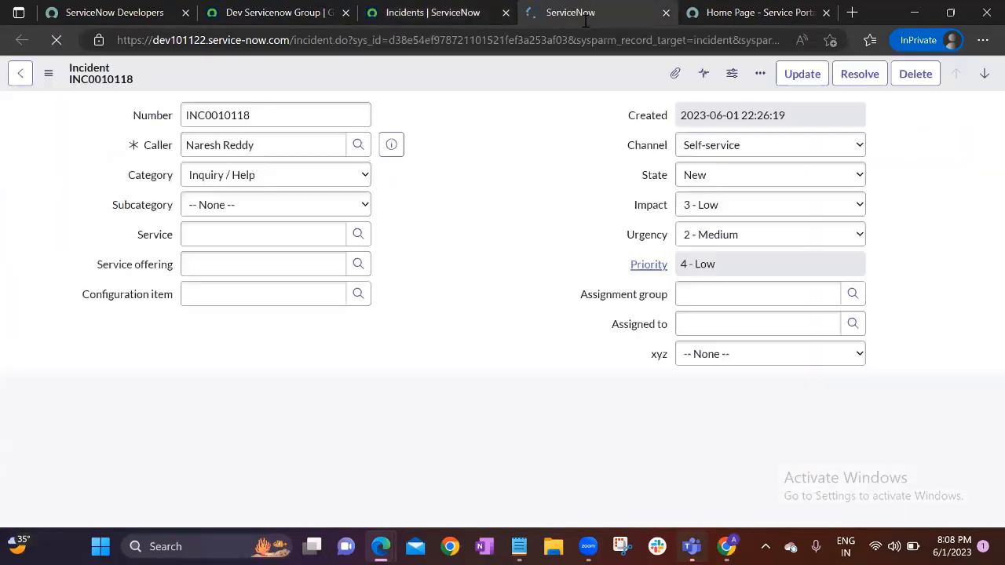
left_click(266, 145)
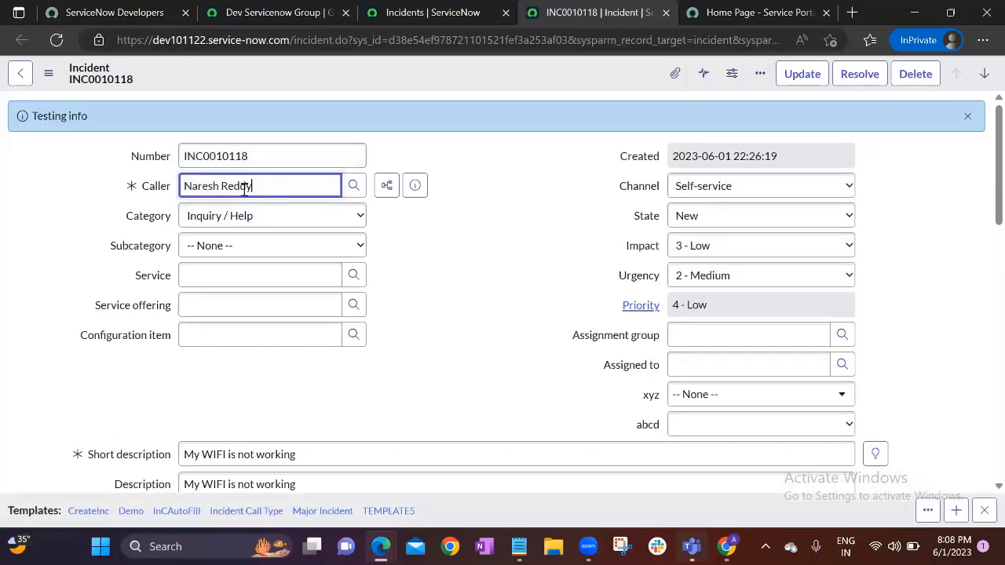
left_click_drag(251, 186, 189, 186)
left_click(212, 185)
left_click_drag(246, 187, 188, 188)
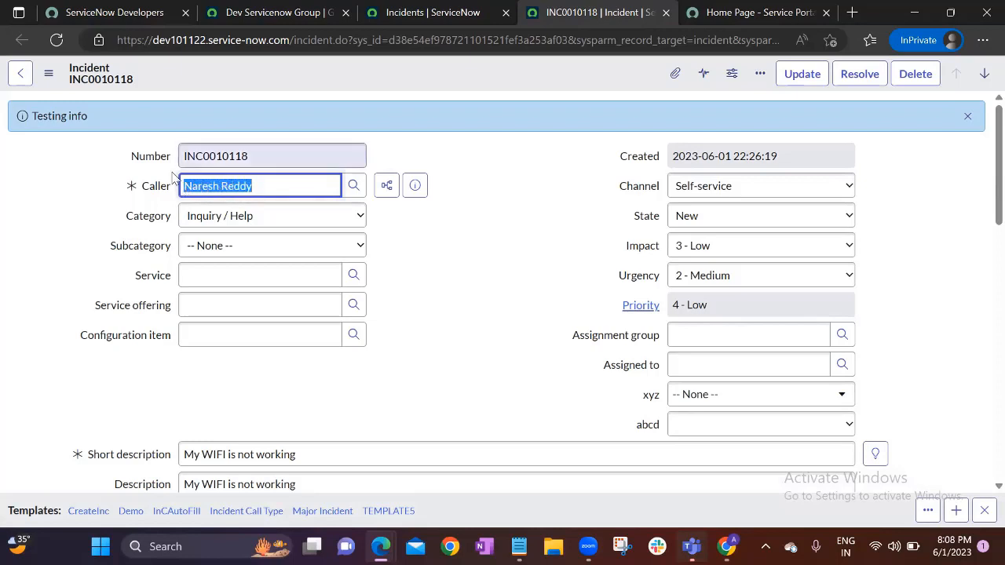
left_click(441, 314)
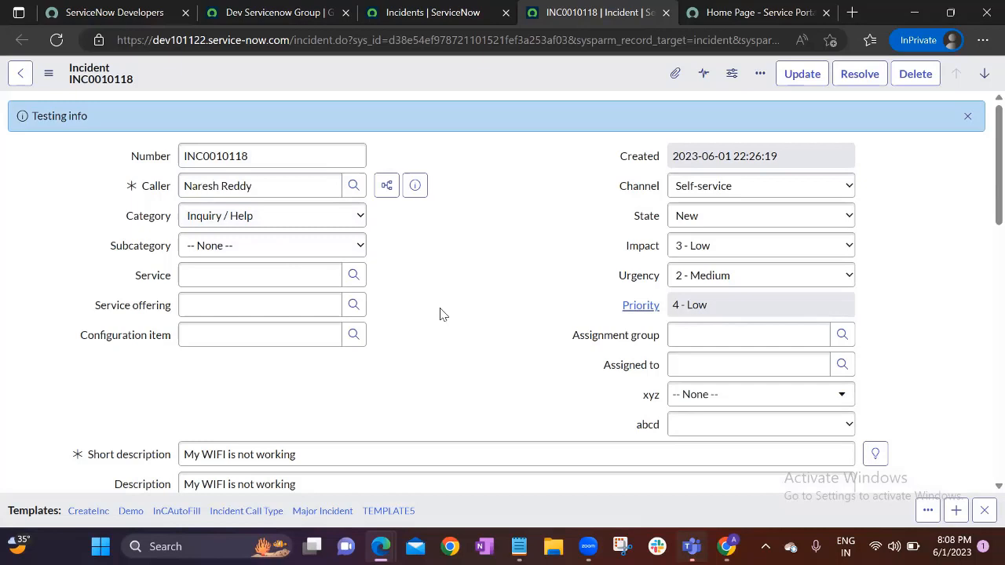
Set INC0010118's assignment group to Database and save the incident
left_click(683, 334)
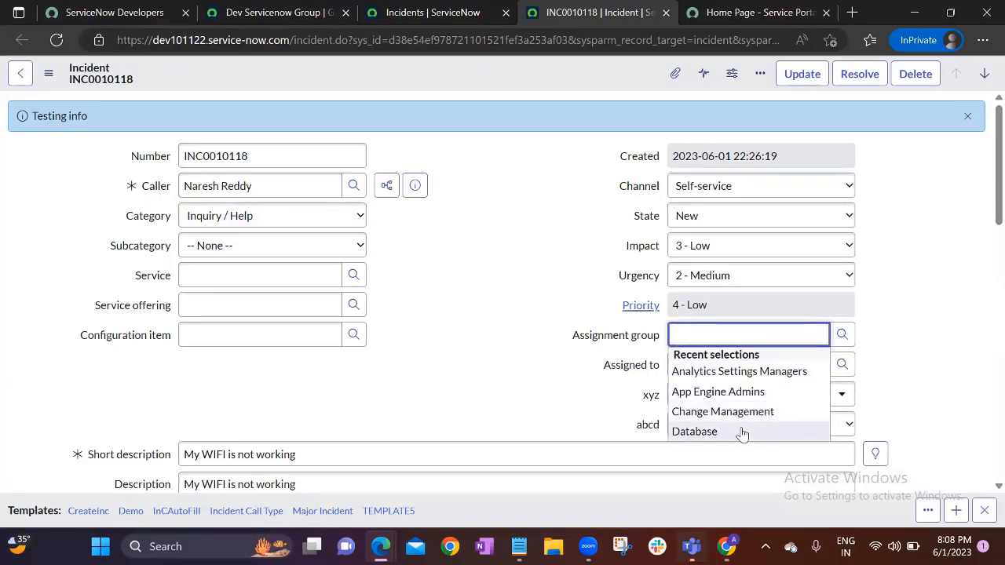
left_click(740, 431)
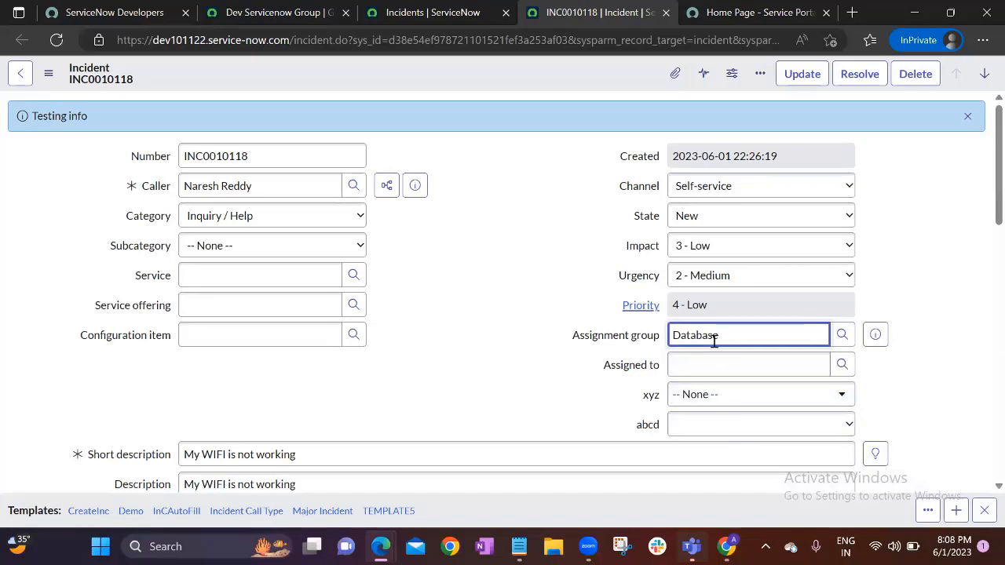
left_click(582, 315)
left_click(770, 331)
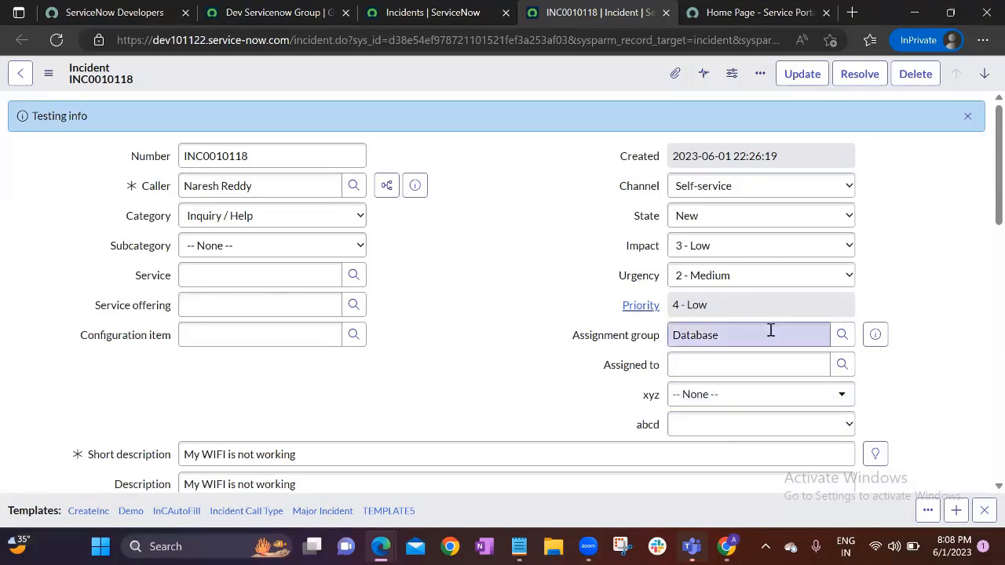
left_click(260, 184)
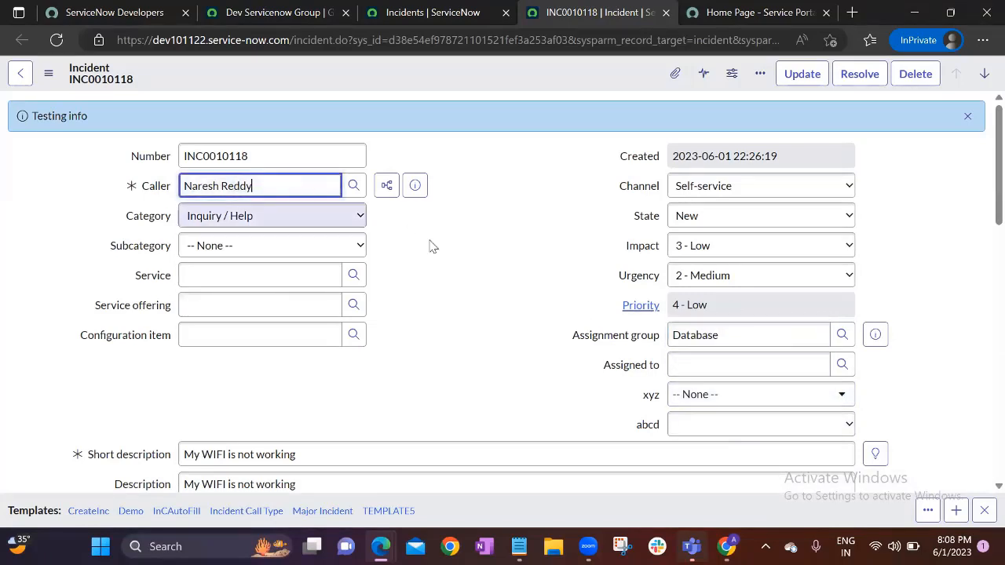
left_click(481, 116)
right_click(491, 76)
left_click(506, 76)
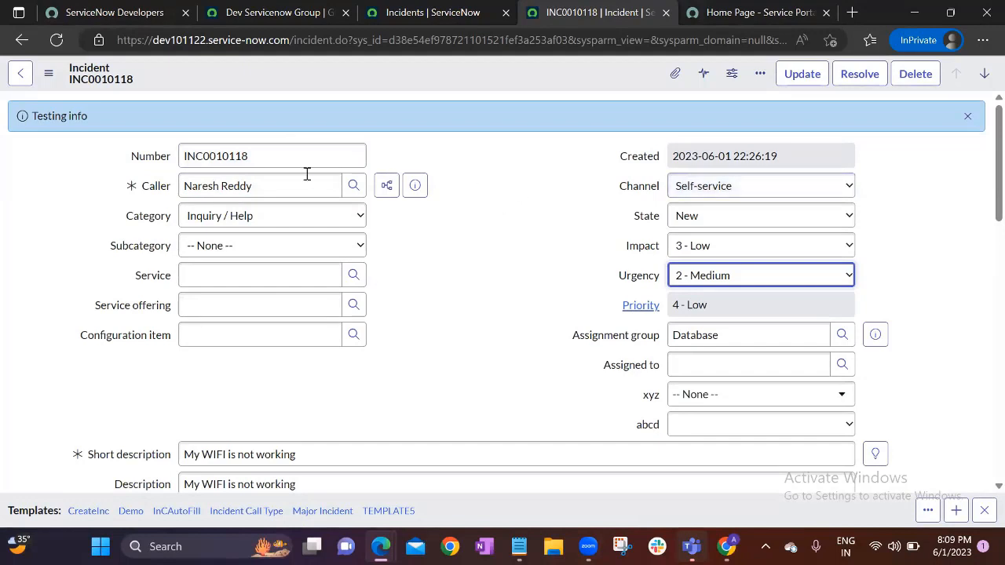
Review the caller name and the Database assignment group on the saved incident
left_click_drag(262, 186, 186, 187)
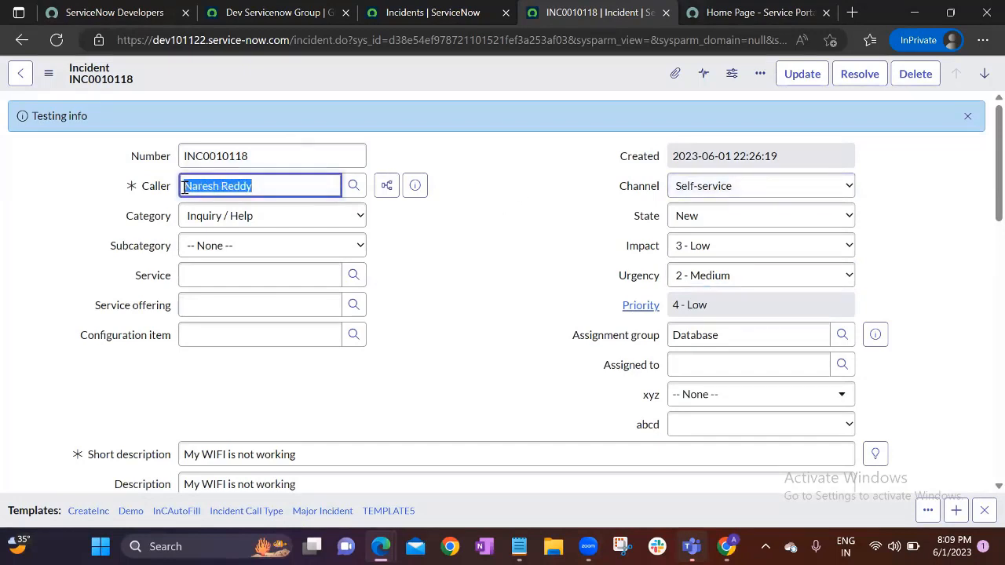
left_click(294, 189)
left_click(439, 255)
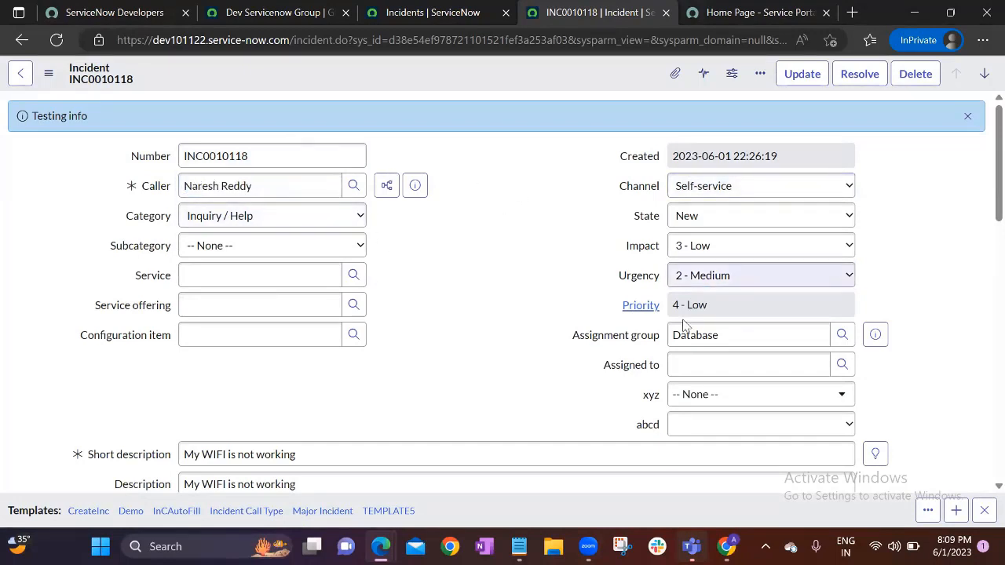
left_click_drag(718, 336, 662, 340)
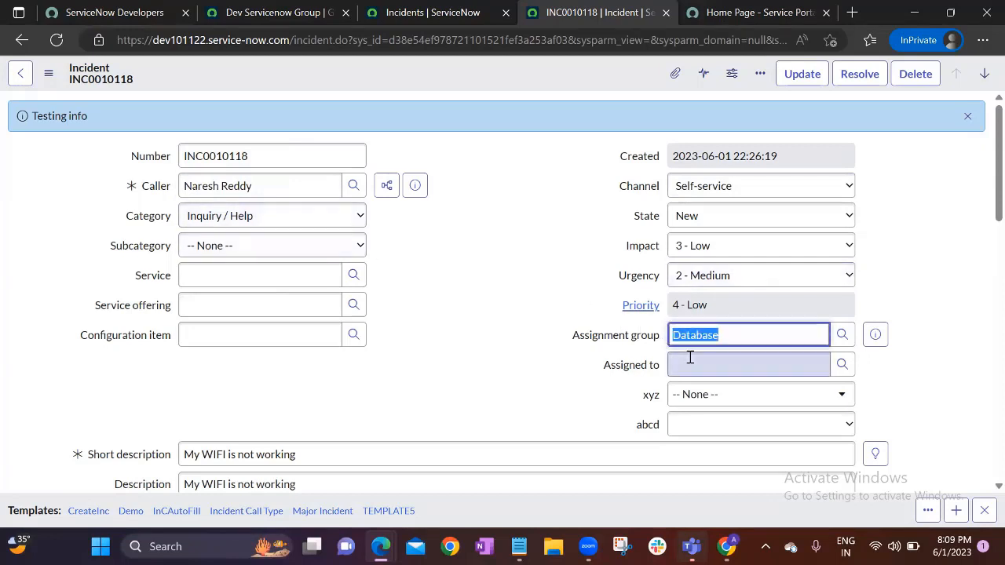
left_click(512, 327)
left_click(245, 189)
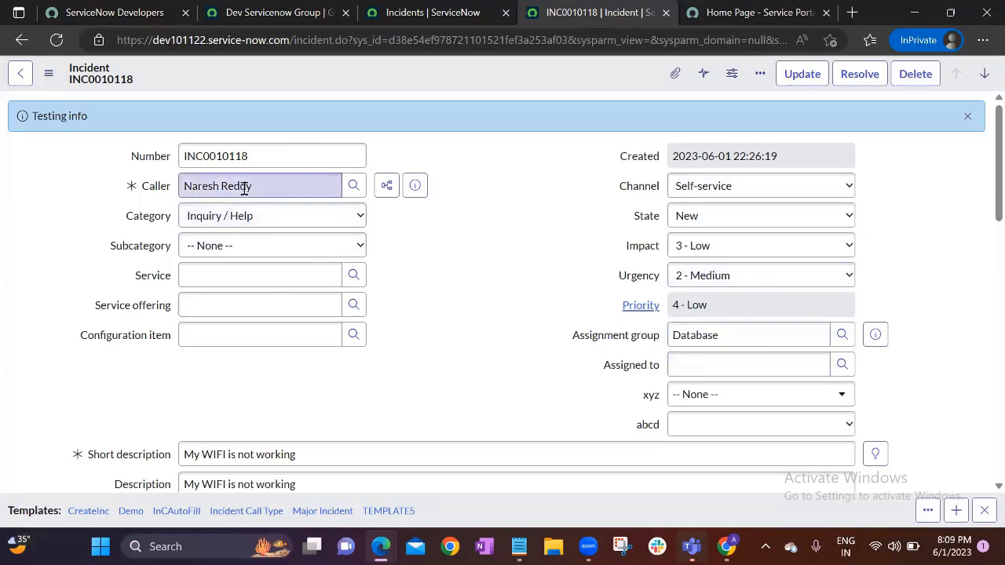
Assign INC0010118 to the second listed Database group user and save the incident
left_click(843, 365)
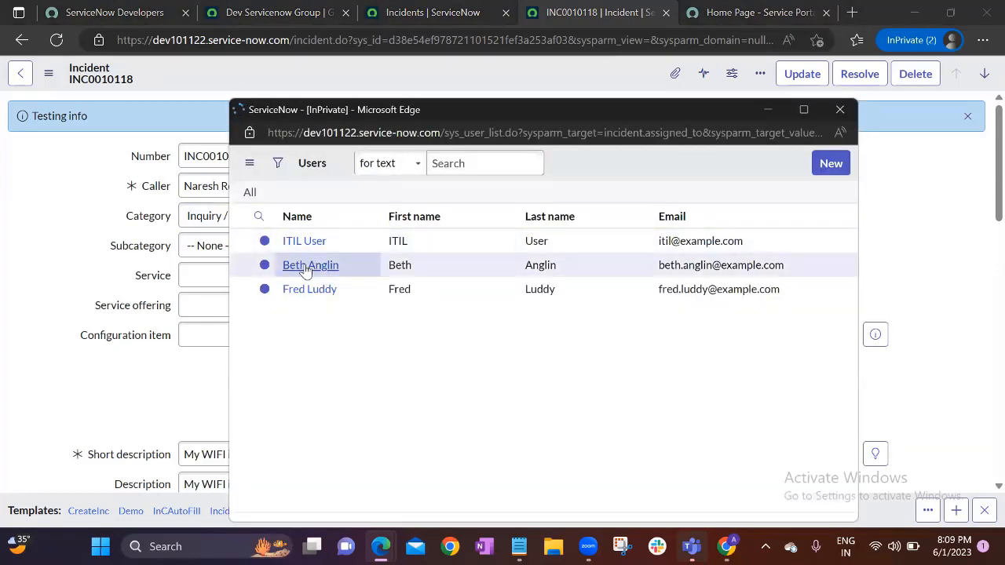
left_click(311, 297)
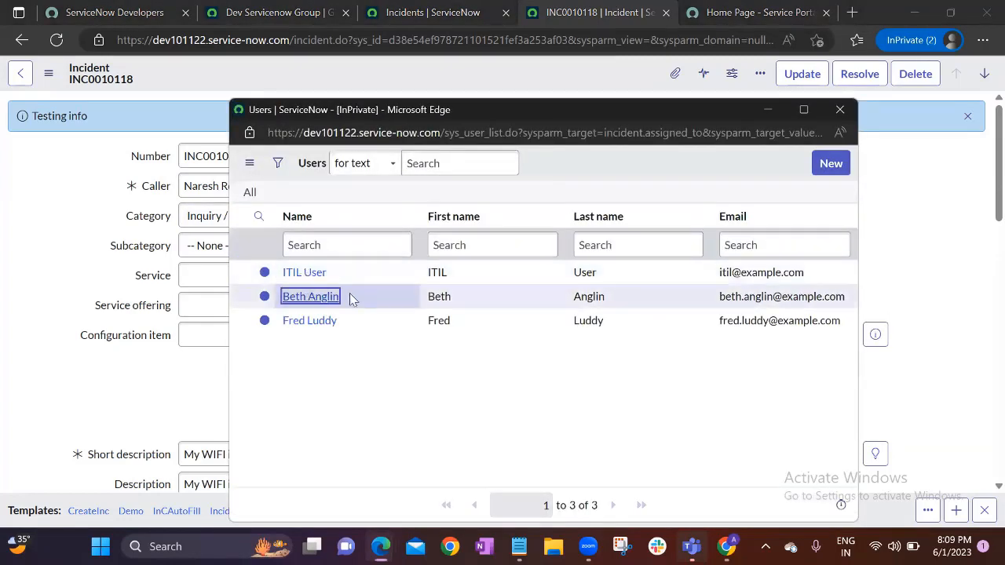
left_click_drag(736, 363, 657, 373)
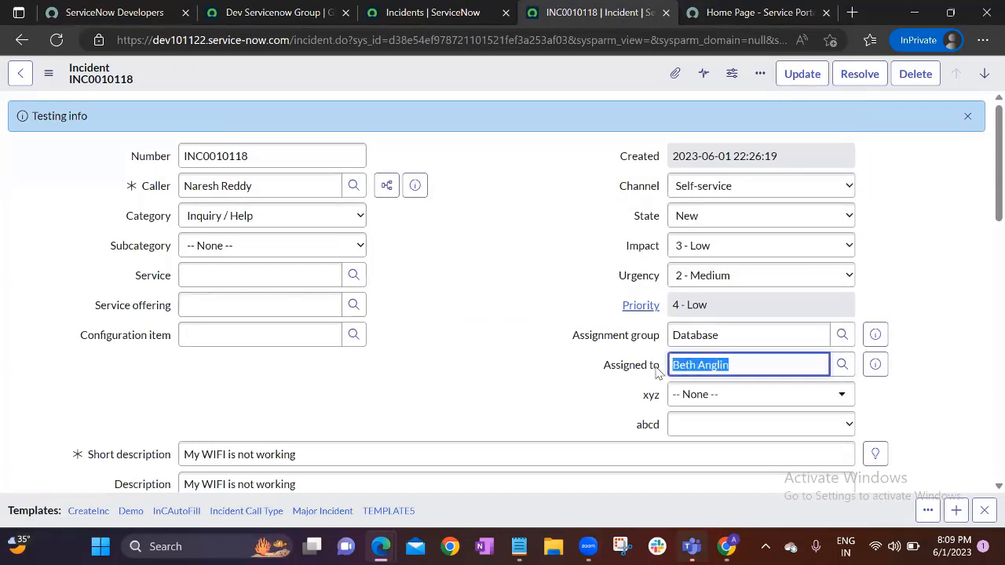
left_click(487, 272)
right_click(484, 72)
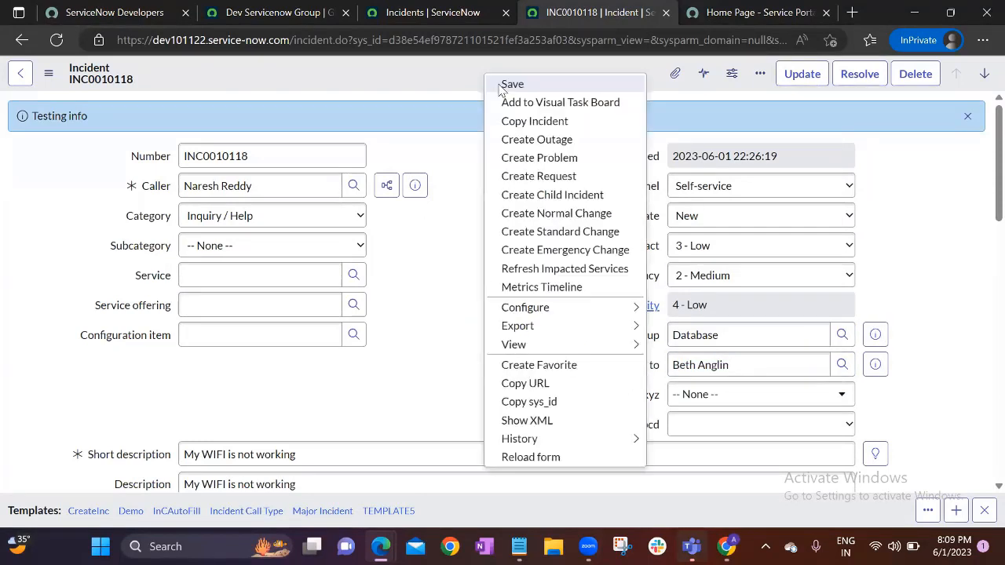
left_click(501, 83)
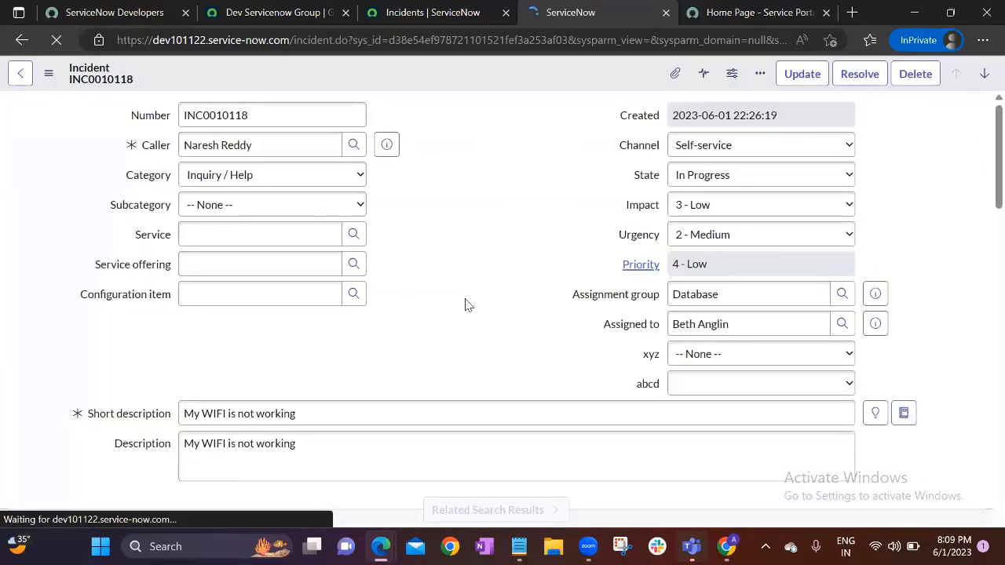
Highlight the caller and assignee names on the saved incident
left_click(283, 185)
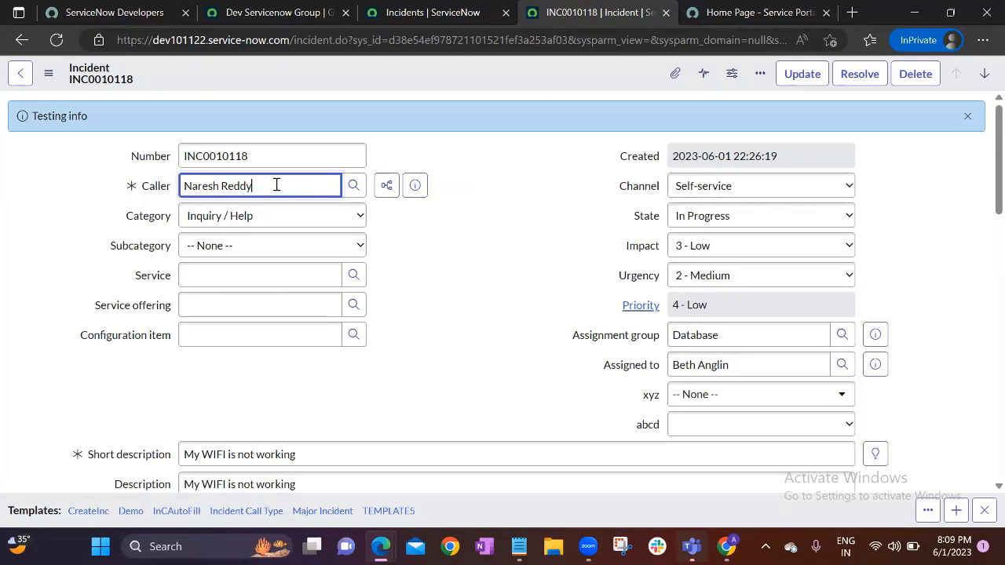
left_click_drag(277, 185, 174, 194)
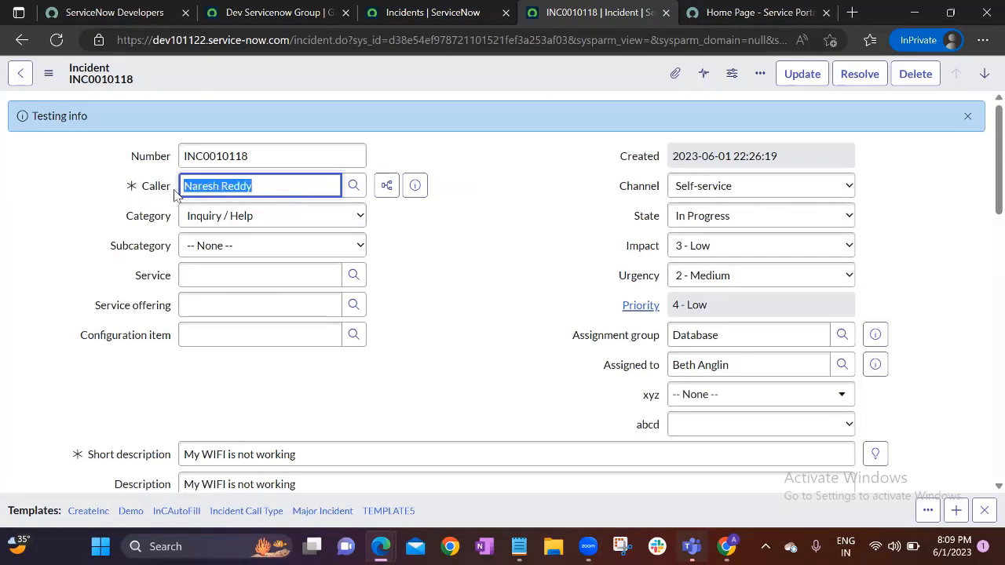
left_click(713, 364)
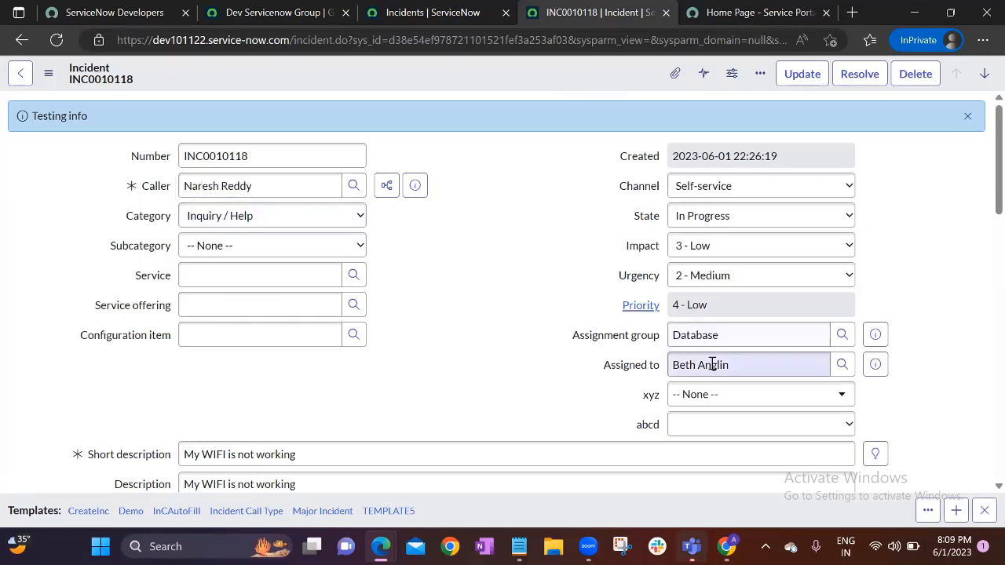
left_click_drag(763, 366, 620, 389)
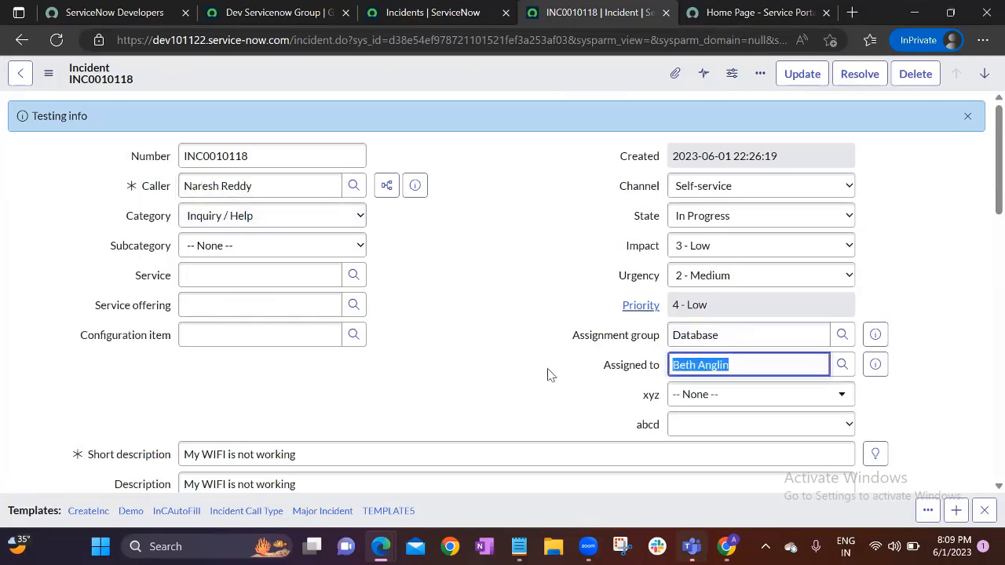
left_click(499, 361)
left_click(732, 364)
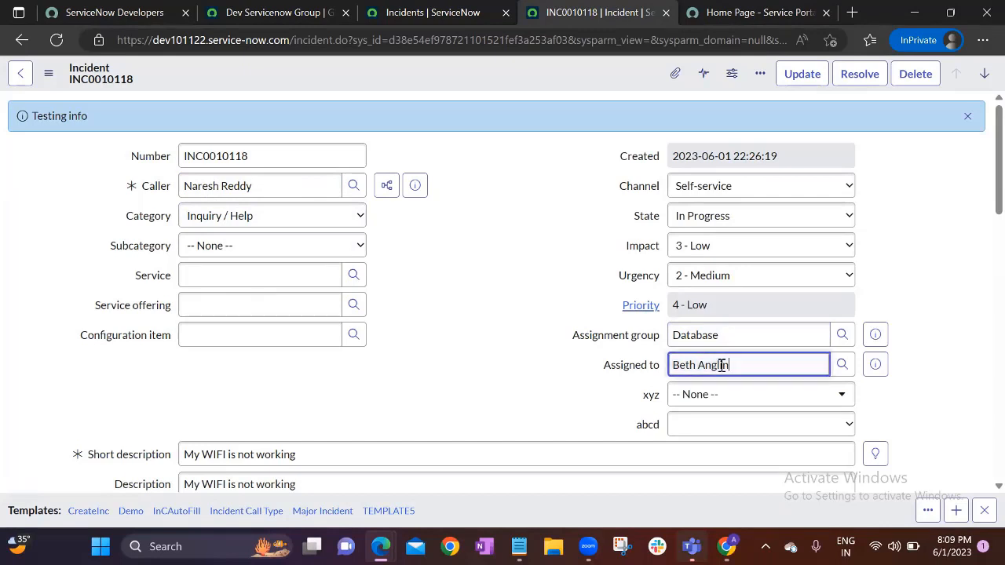
left_click_drag(720, 364, 605, 332)
Recheck the Caller and Assigned to values, then dismiss the Testing info message
left_click(280, 188)
left_click_drag(234, 186, 182, 190)
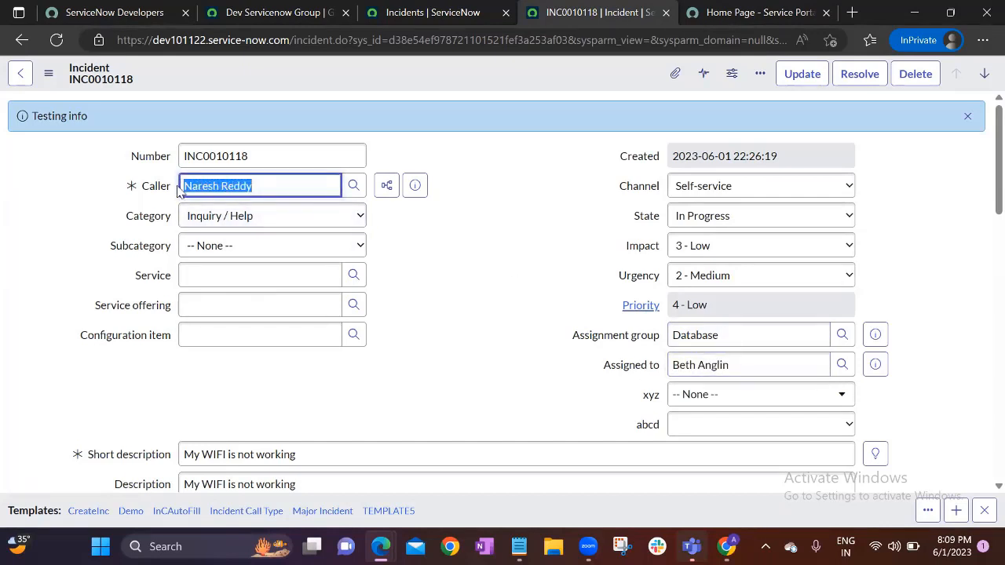
left_click(228, 190)
left_click(722, 364)
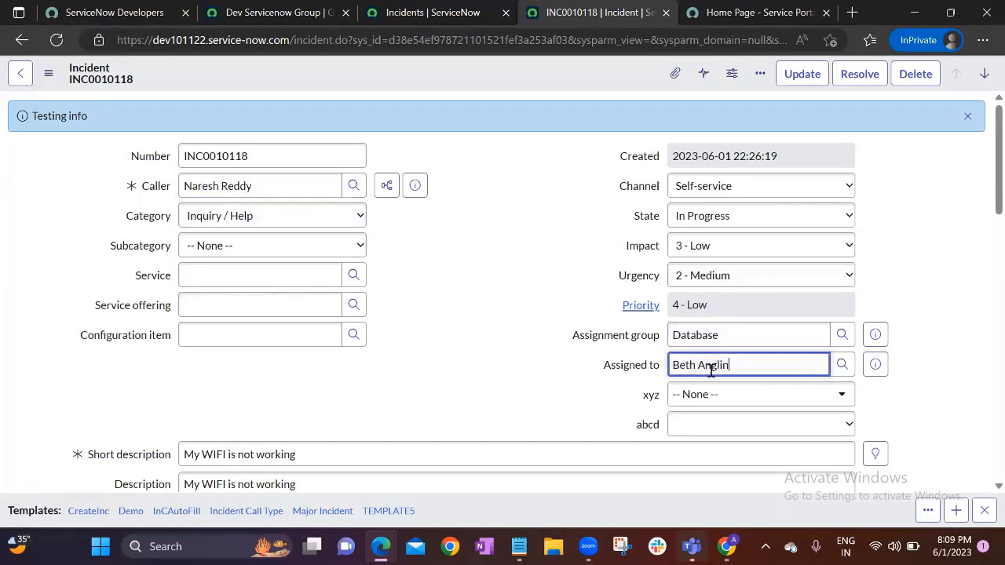
left_click_drag(722, 363, 673, 366)
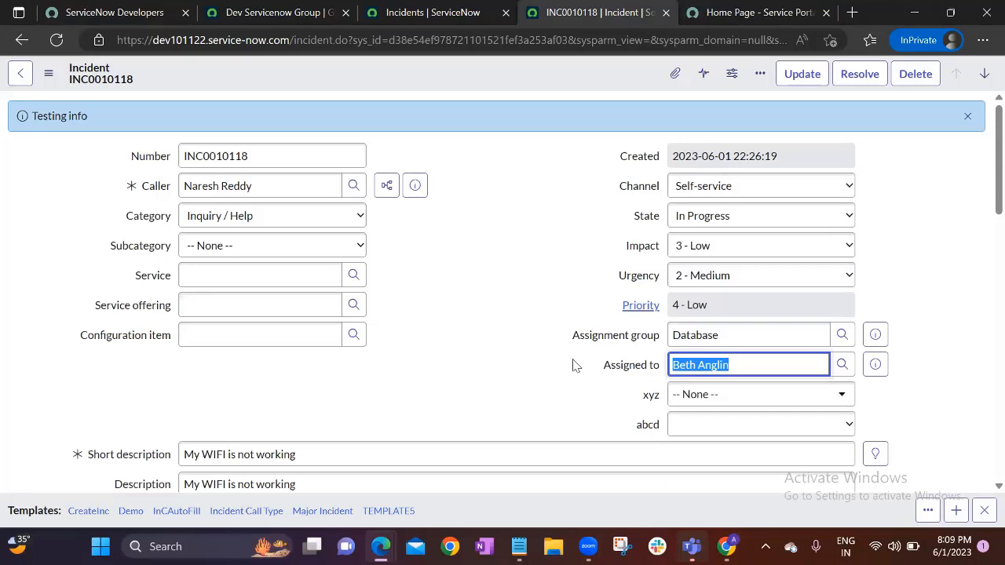
left_click(535, 335)
left_click(970, 118)
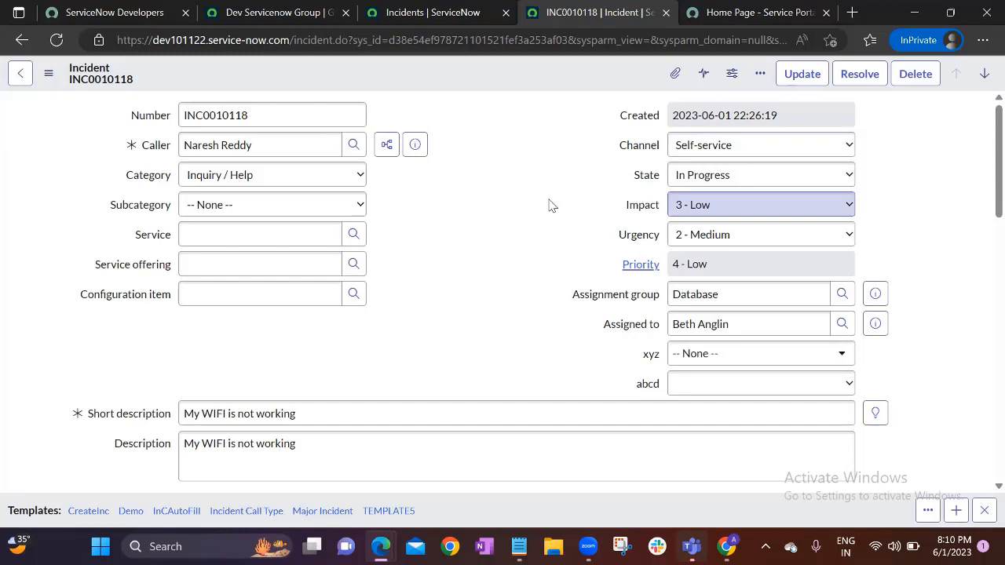
Review INC0010118's assignee and caller names, leaving Impact at 3 - Low
left_click(552, 206)
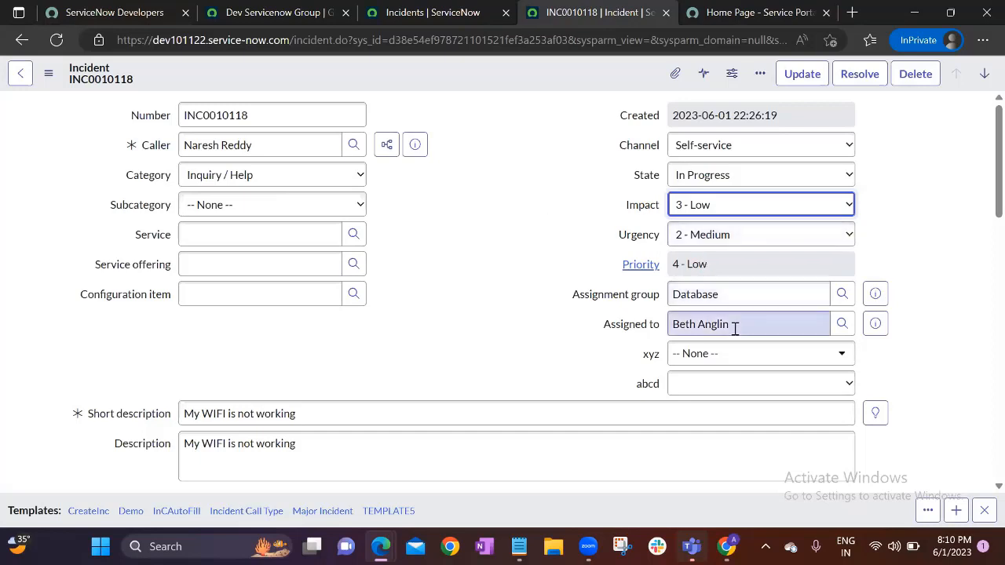
left_click_drag(740, 325, 676, 330)
left_click(558, 314)
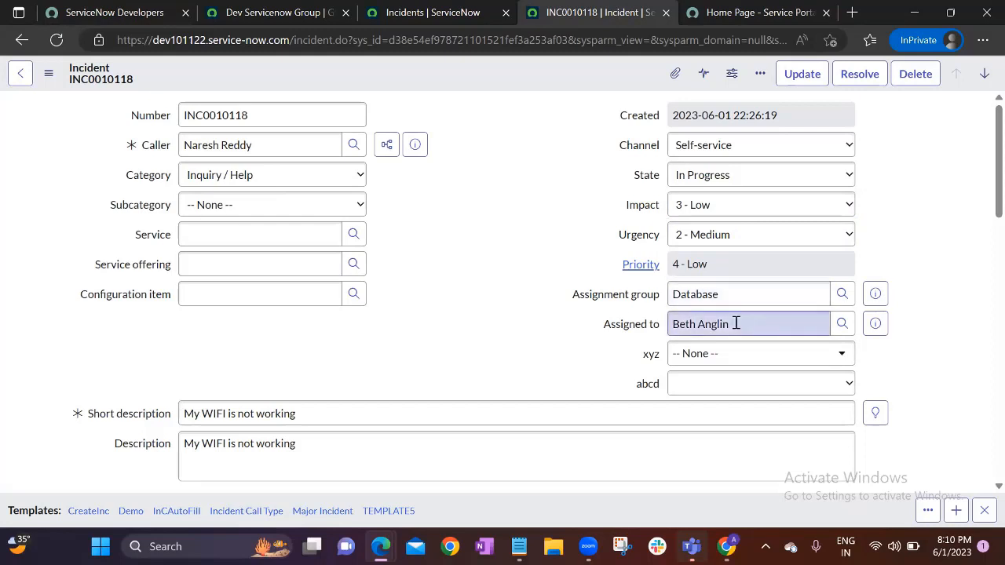
left_click_drag(736, 323, 673, 324)
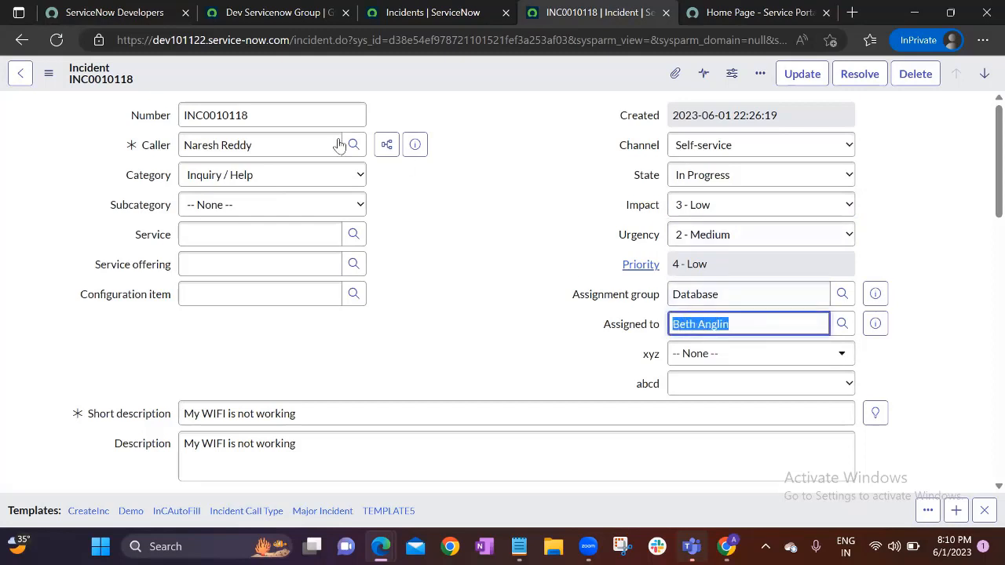
left_click(406, 309)
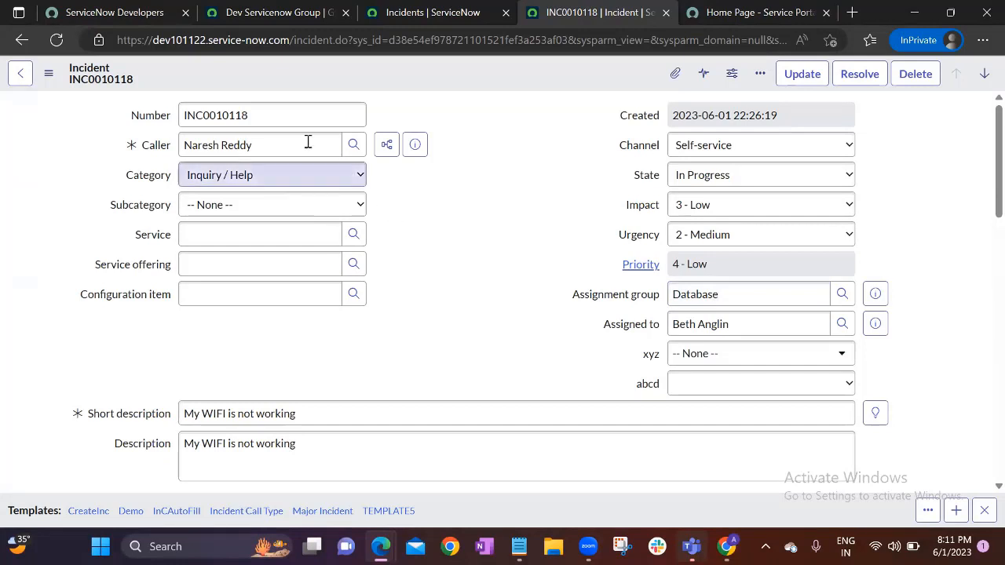
left_click_drag(306, 143, 178, 147)
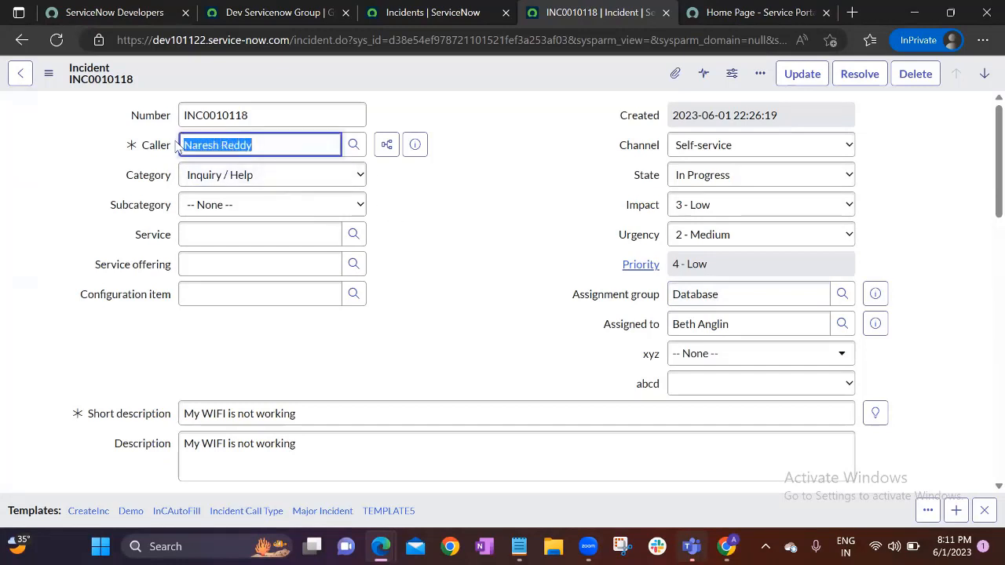
left_click(438, 257)
Check the Caller and Assigned to fields once more, then return to the 61 active incidents
left_click_drag(818, 330, 545, 319)
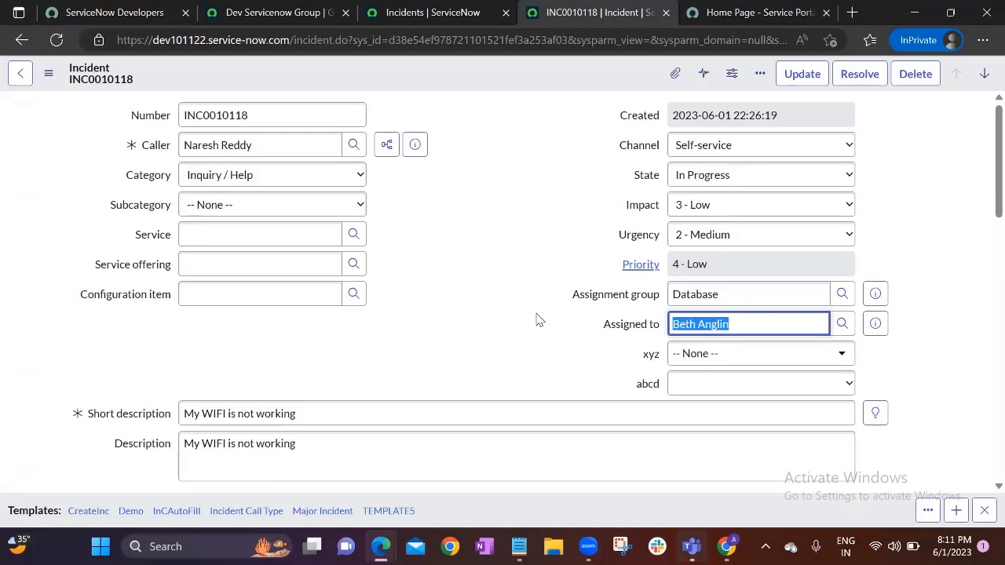
left_click(326, 149)
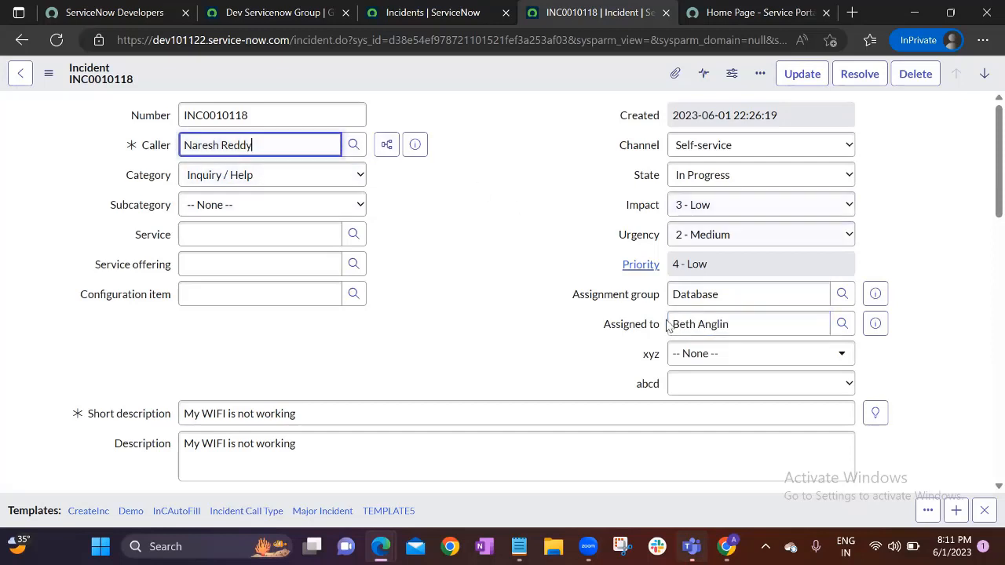
left_click(745, 324)
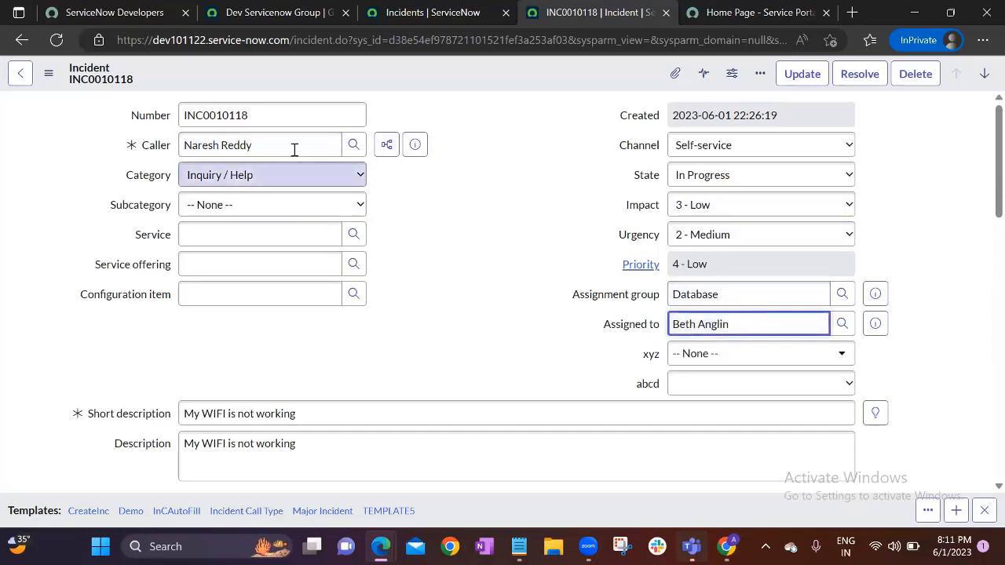
left_click(294, 149)
left_click(739, 328)
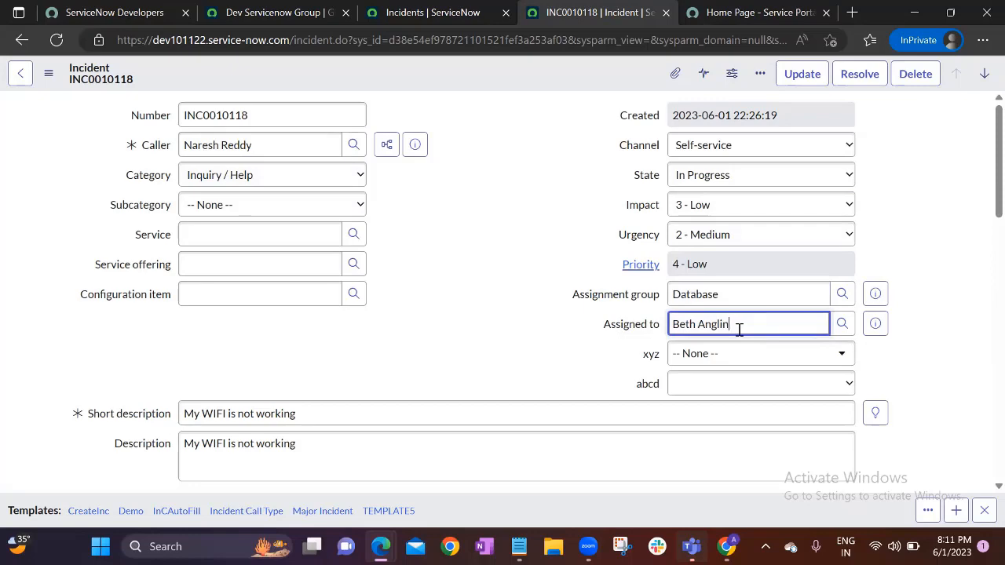
left_click(509, 224)
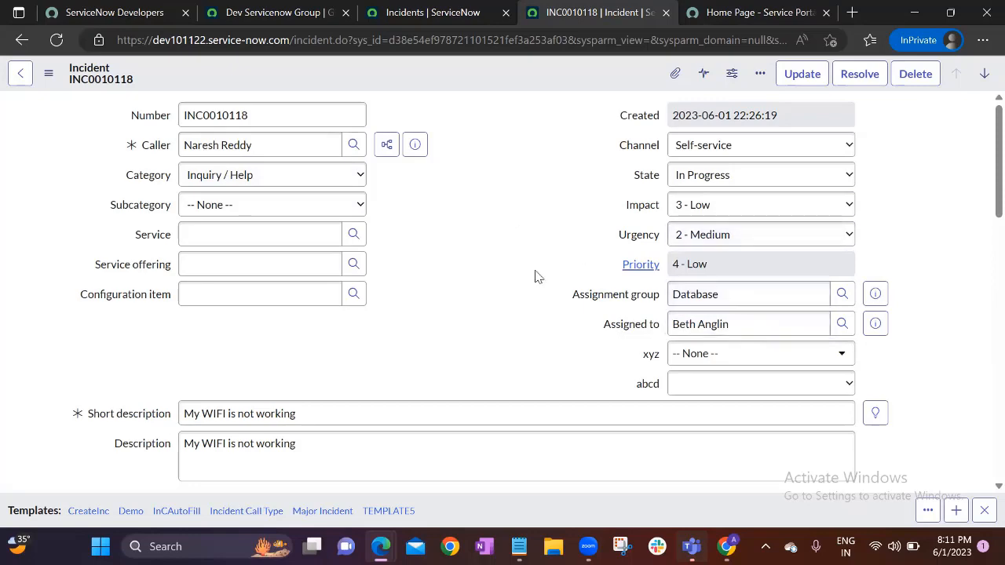
left_click(404, 11)
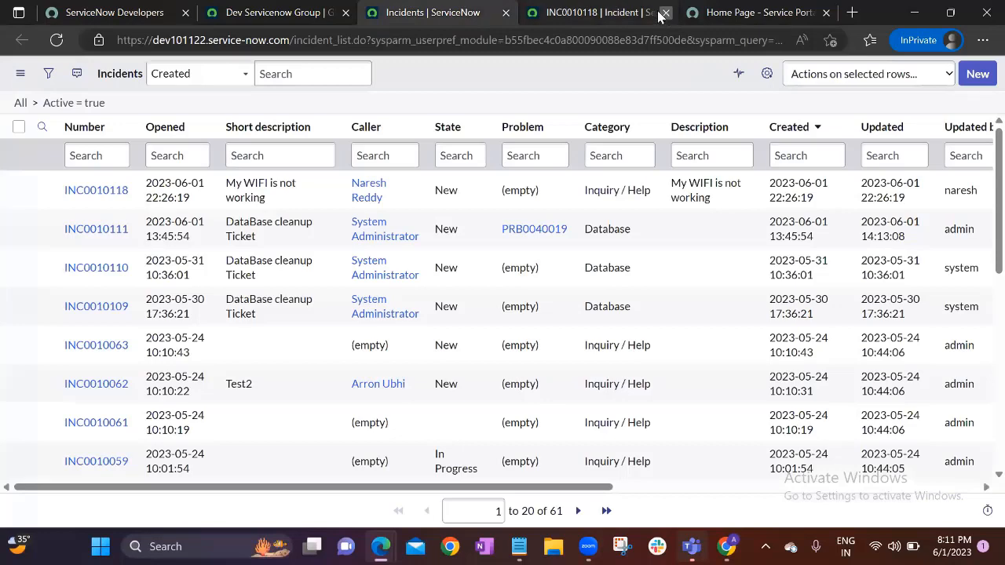
Close the INC0010118 tab, scroll through Dev Servicenow Group's members, then go to App Engine Studio home
left_click(664, 13)
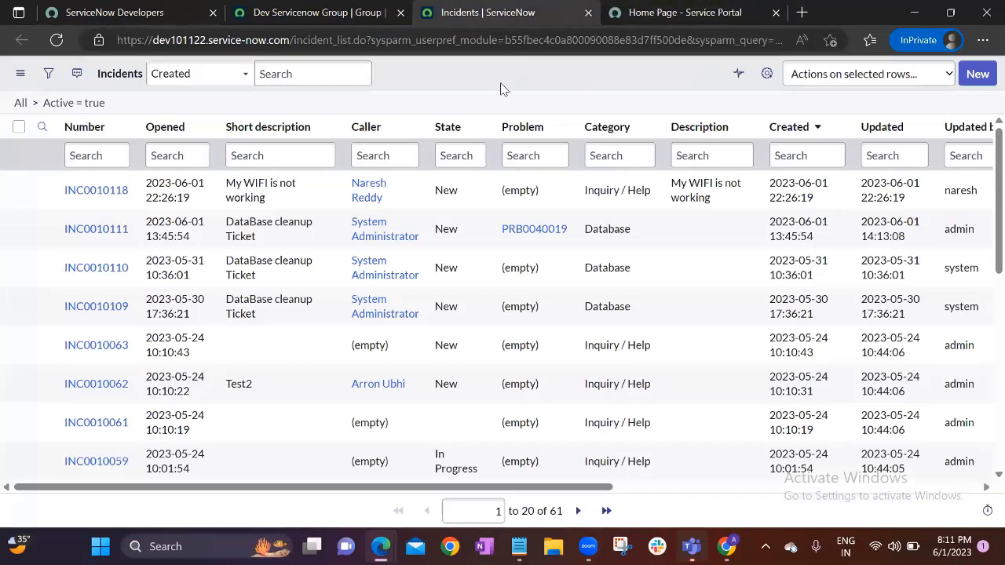
left_click(341, 11)
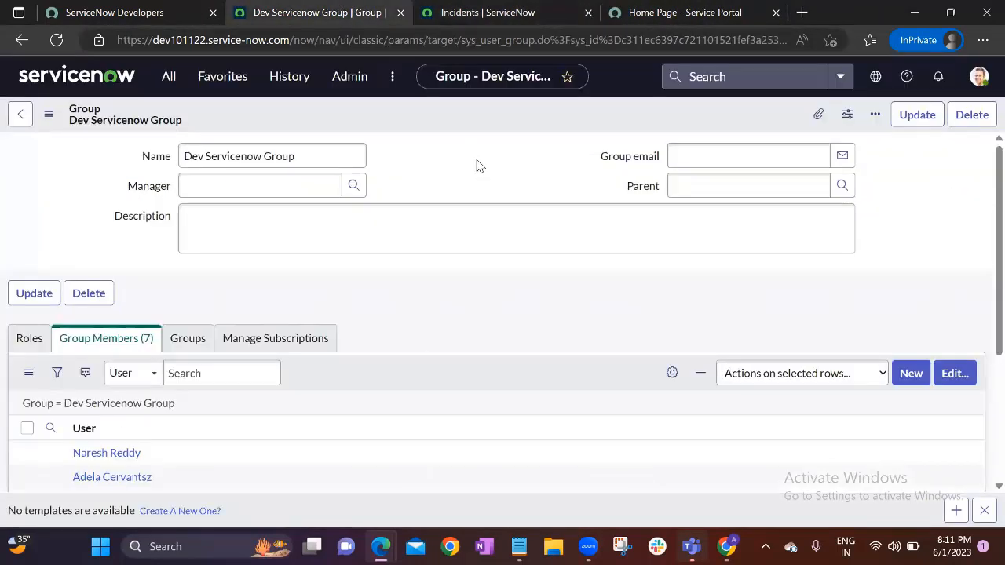
scroll(445, 289, "down", 2)
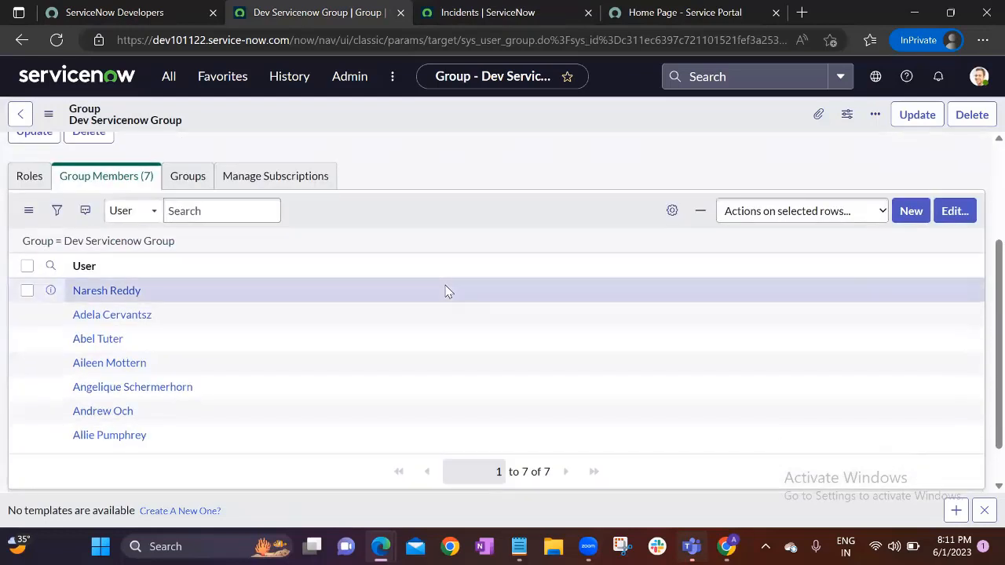
scroll(445, 289, "up", 2)
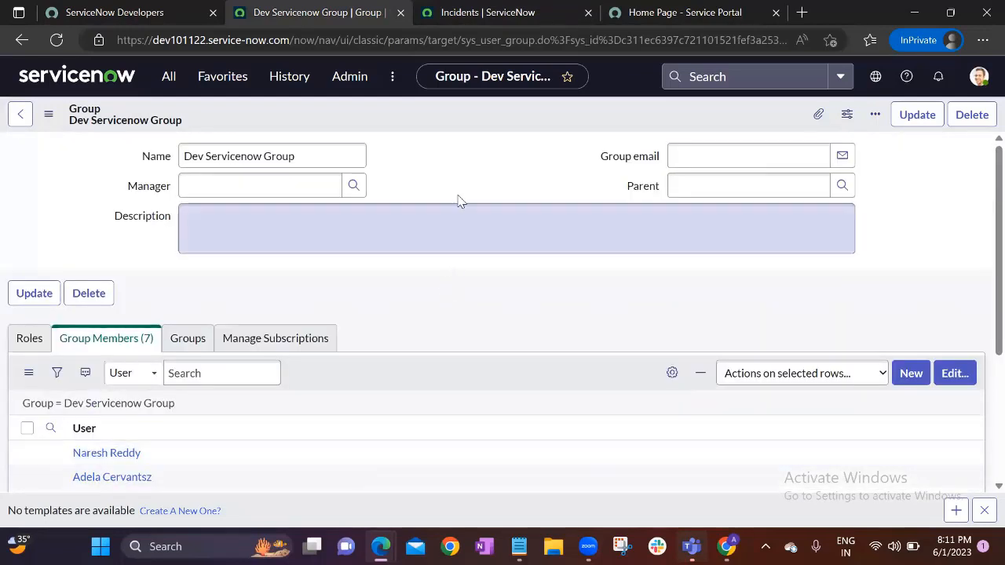
left_click(102, 79)
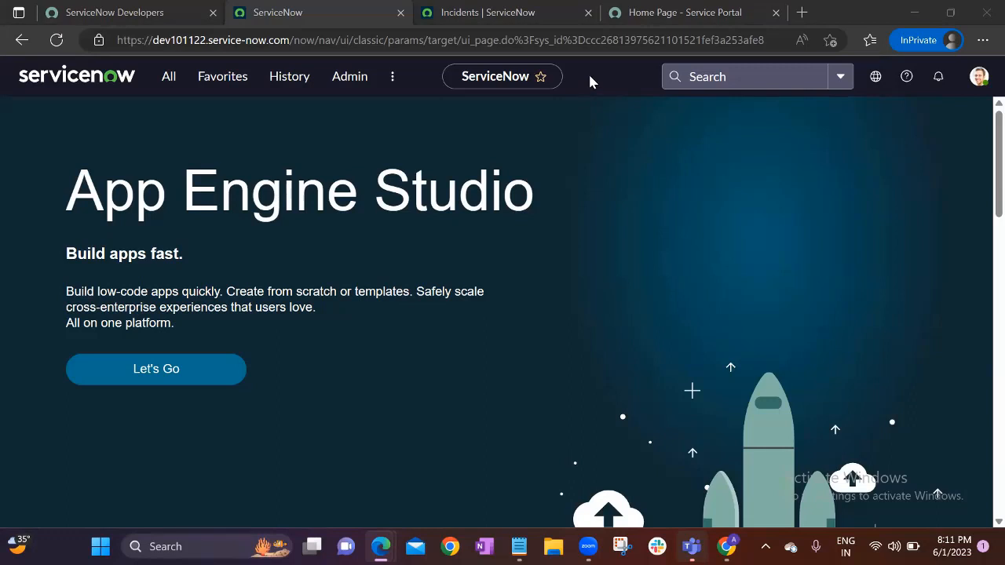
key("XF86AudioRaiseVolume")
Cut the password-like line 7 from the User Administration notes, review Users and Groups, then return to ServiceNow
left_click(520, 545)
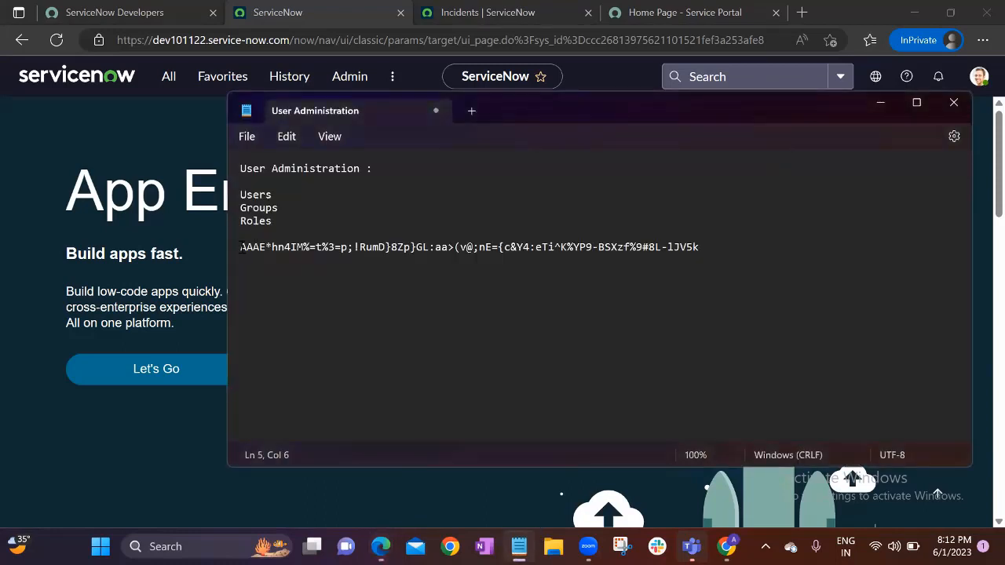
left_click_drag(240, 246, 711, 247)
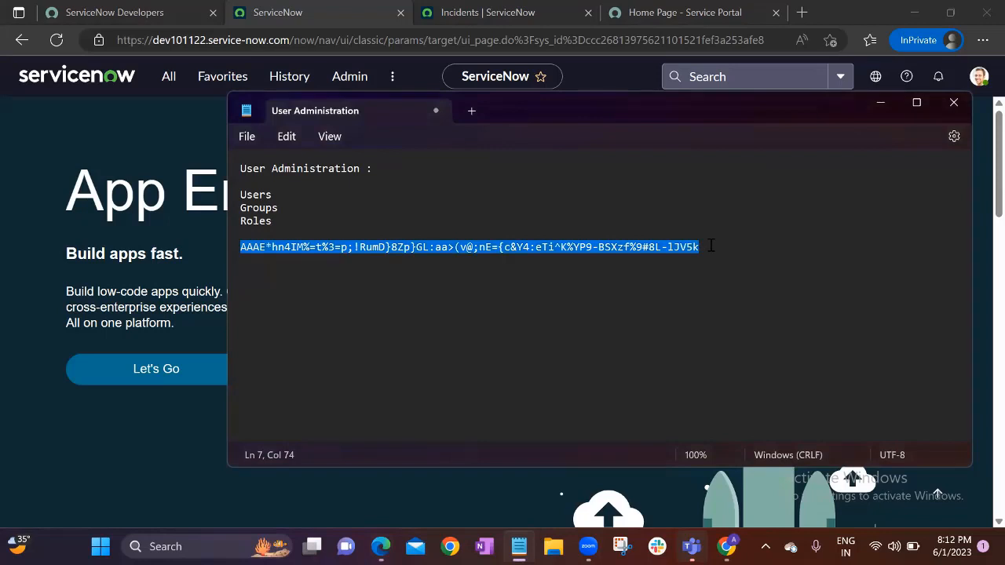
key("ctrl+x")
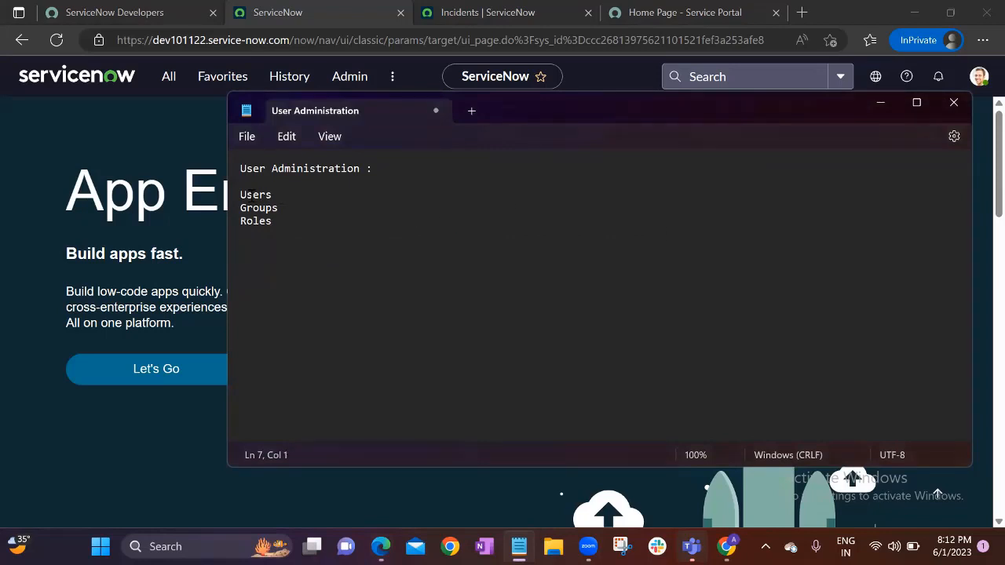
double_click(253, 195)
double_click(255, 208)
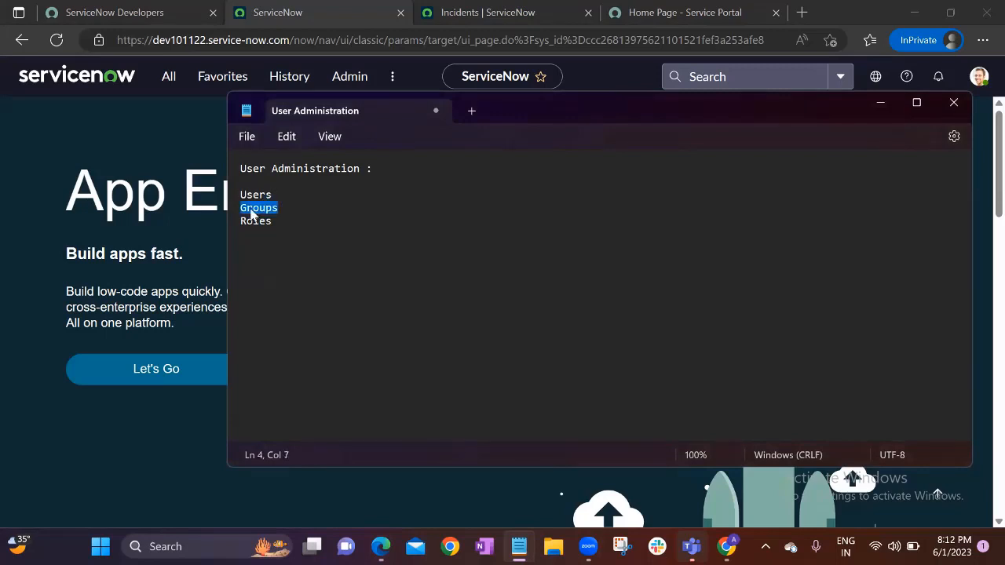
left_click(279, 208)
left_click_drag(242, 196, 279, 209)
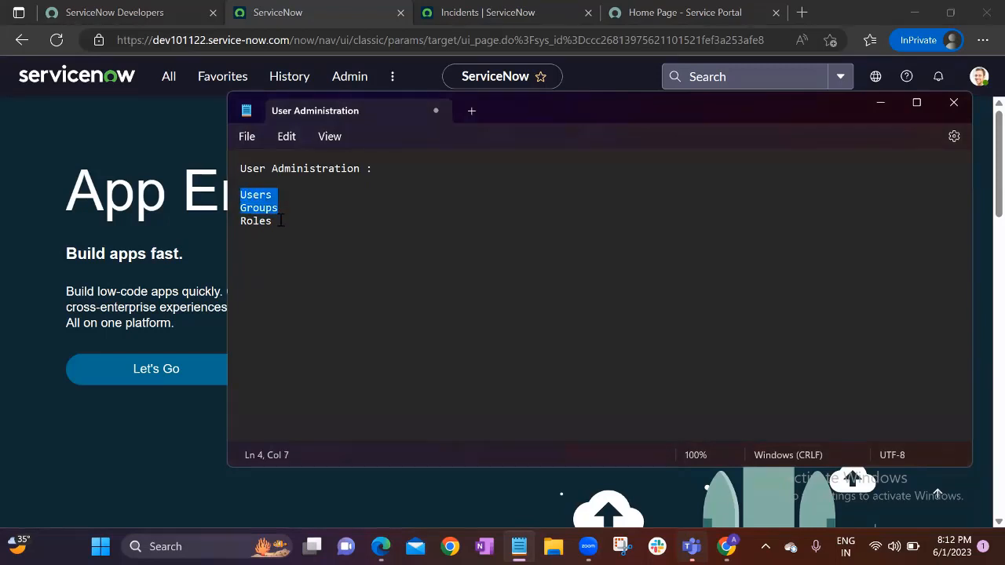
left_click(280, 220)
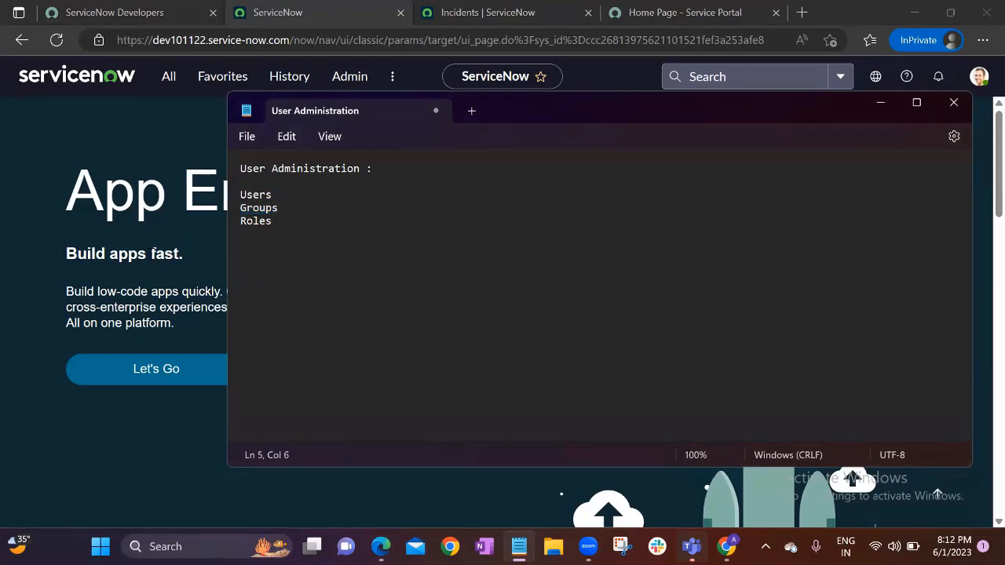
left_click(154, 253)
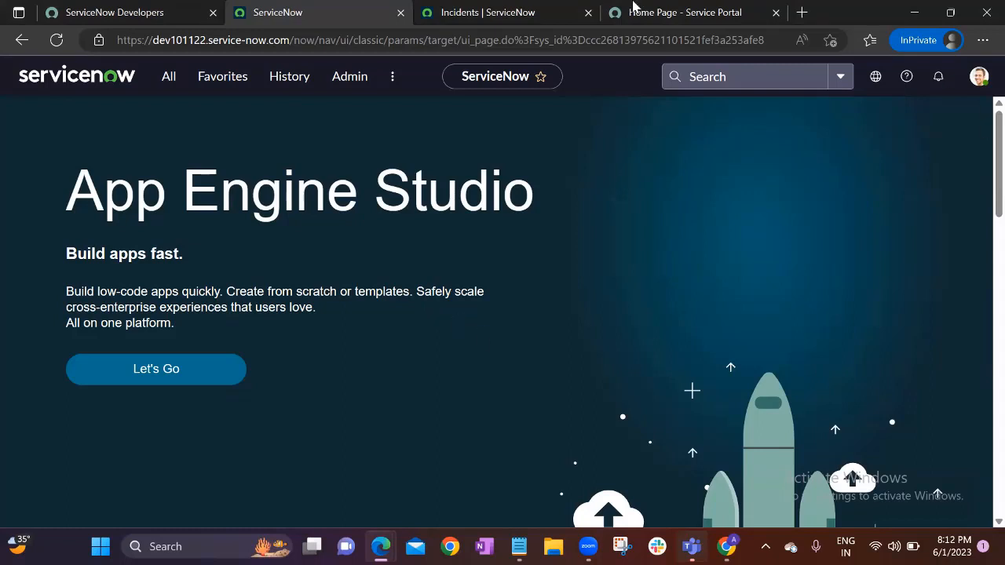
Filter the navigator for 'users' and open the Users list of 629 user records
left_click(166, 79)
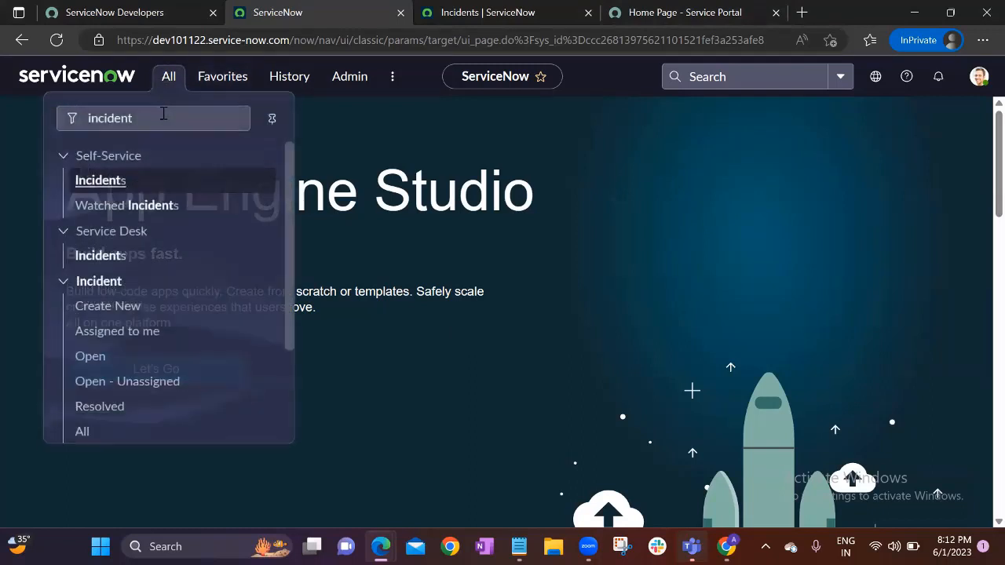
type("users")
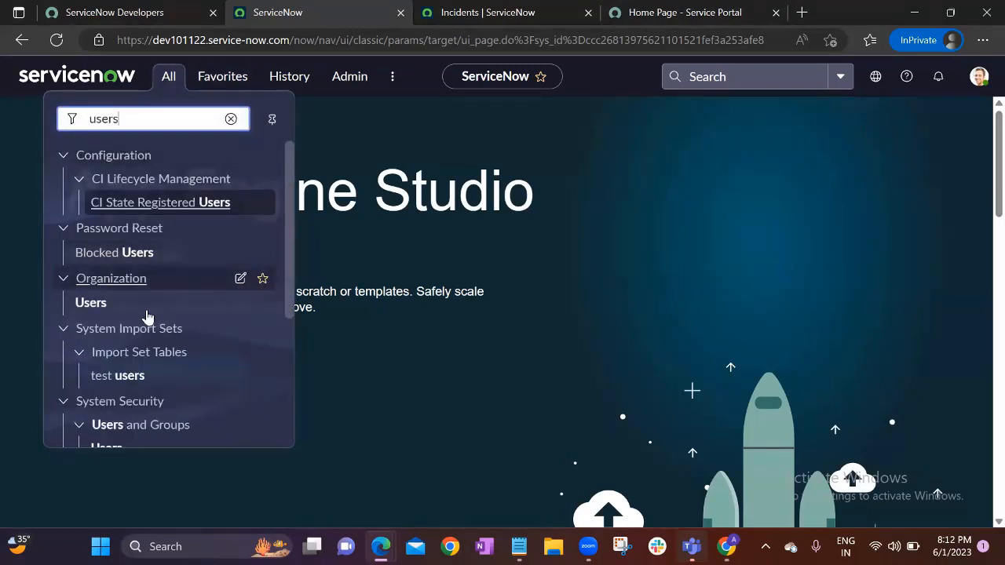
scroll(145, 329, "down", 3)
left_click(110, 367)
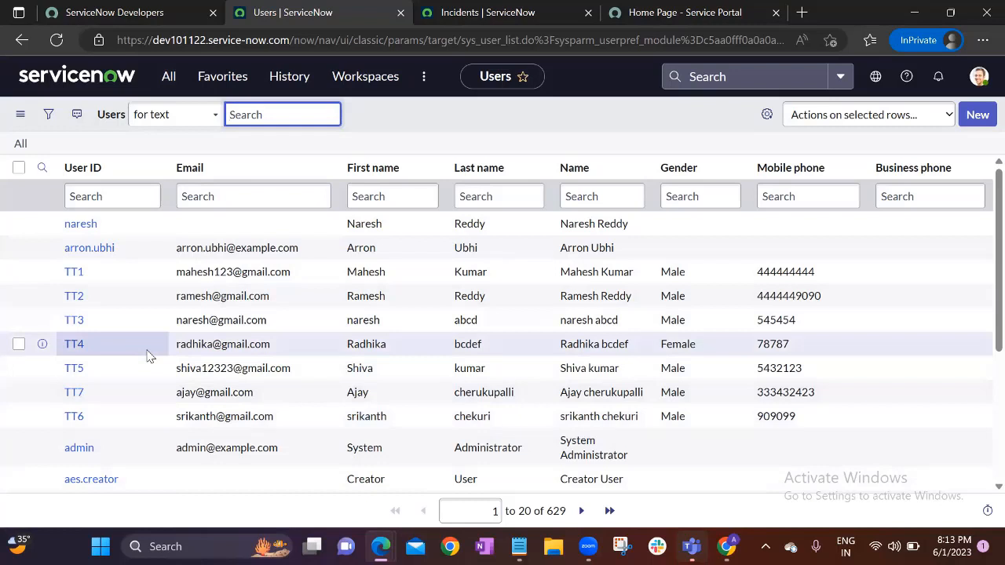
left_click(436, 135)
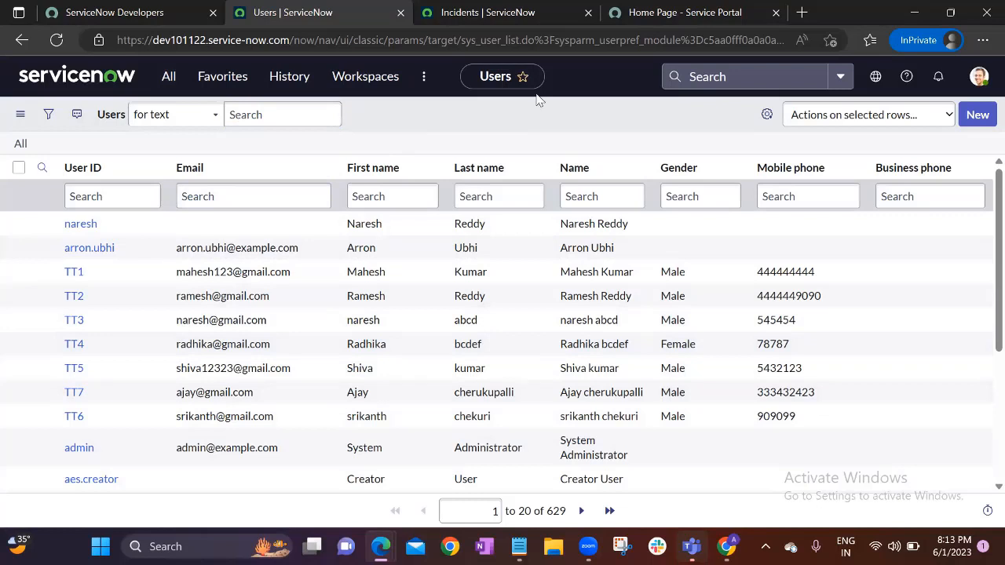
Start a new user record, browse the Department lookup without choosing, then return to the home page
left_click(974, 118)
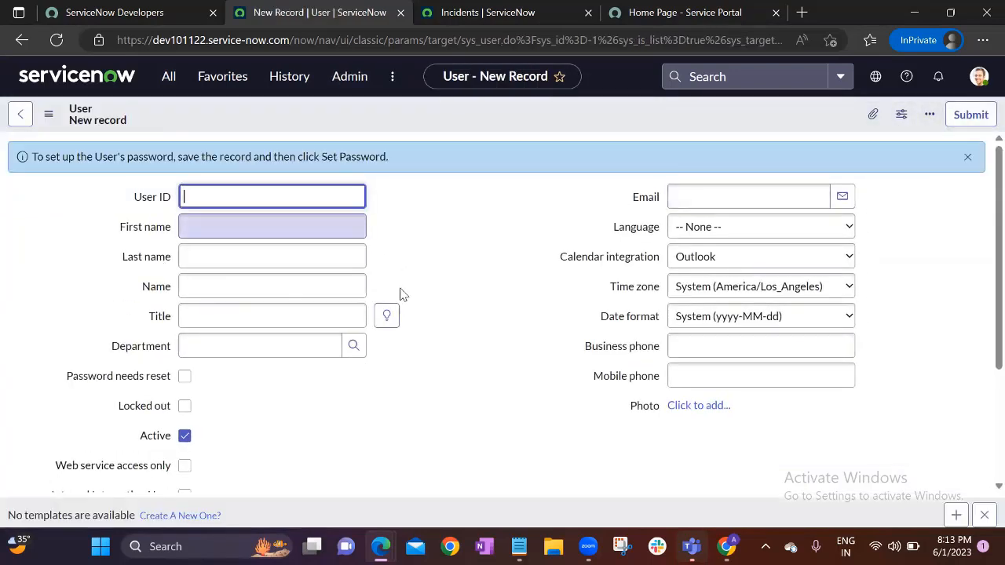
left_click(354, 347)
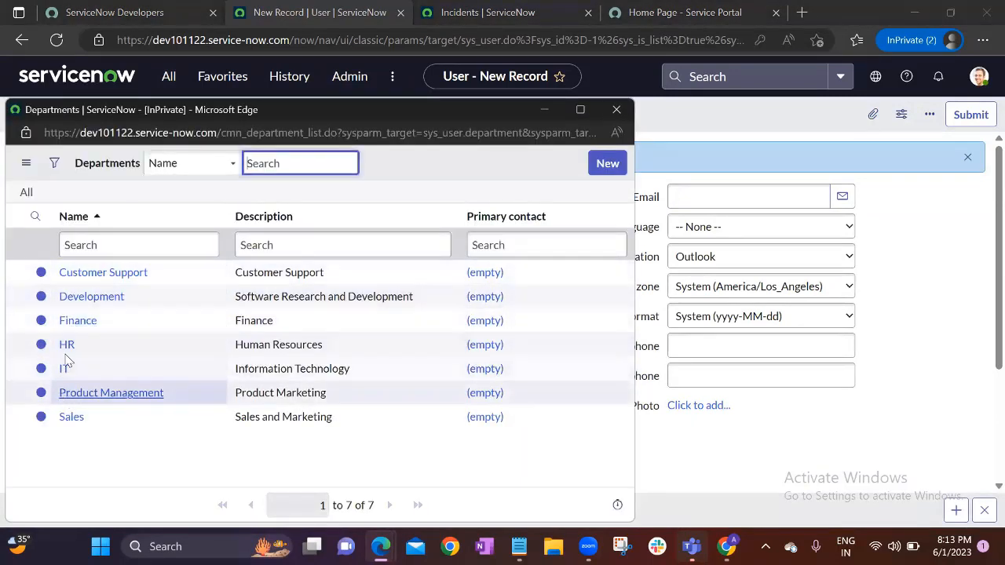
left_click(616, 109)
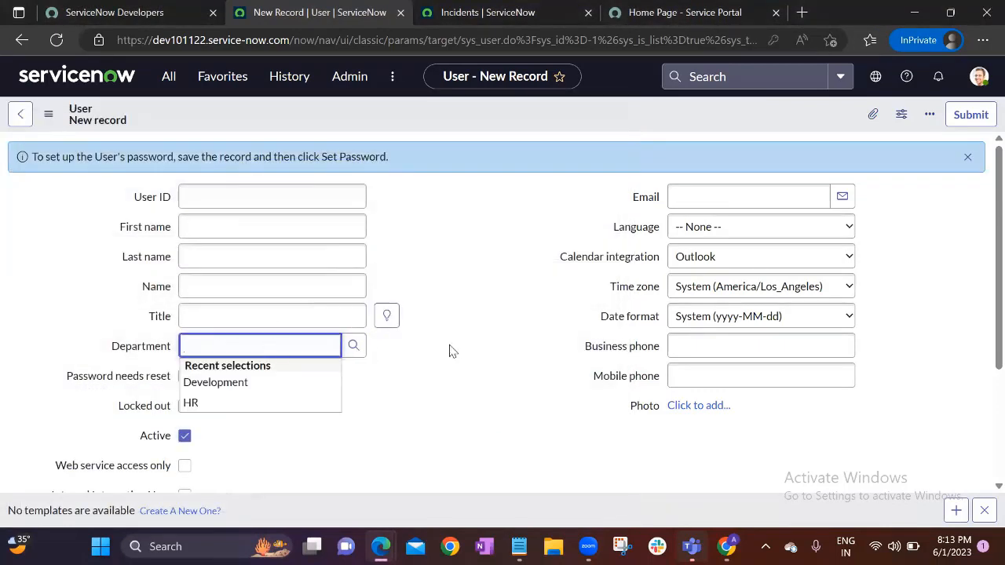
left_click(450, 347)
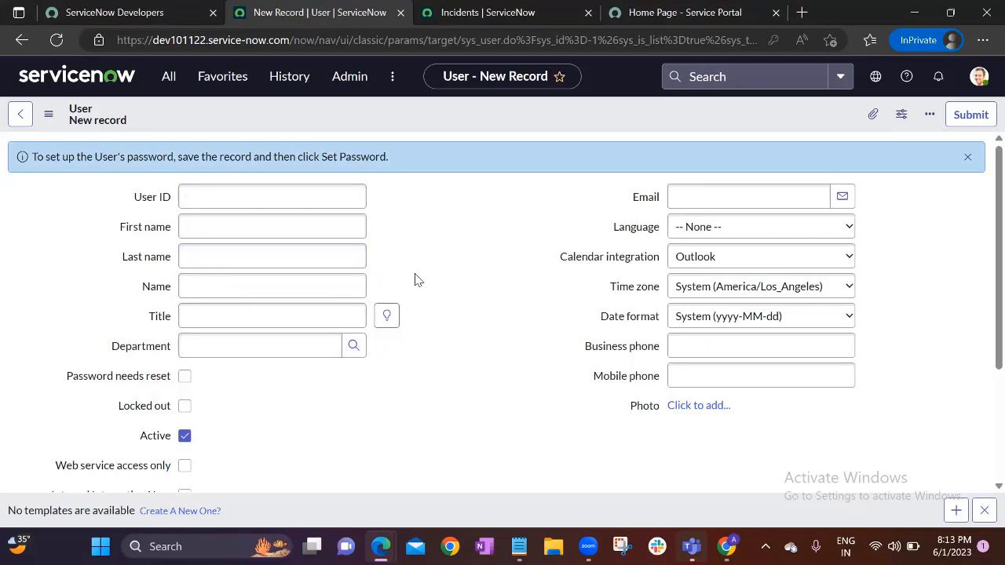
left_click(967, 157)
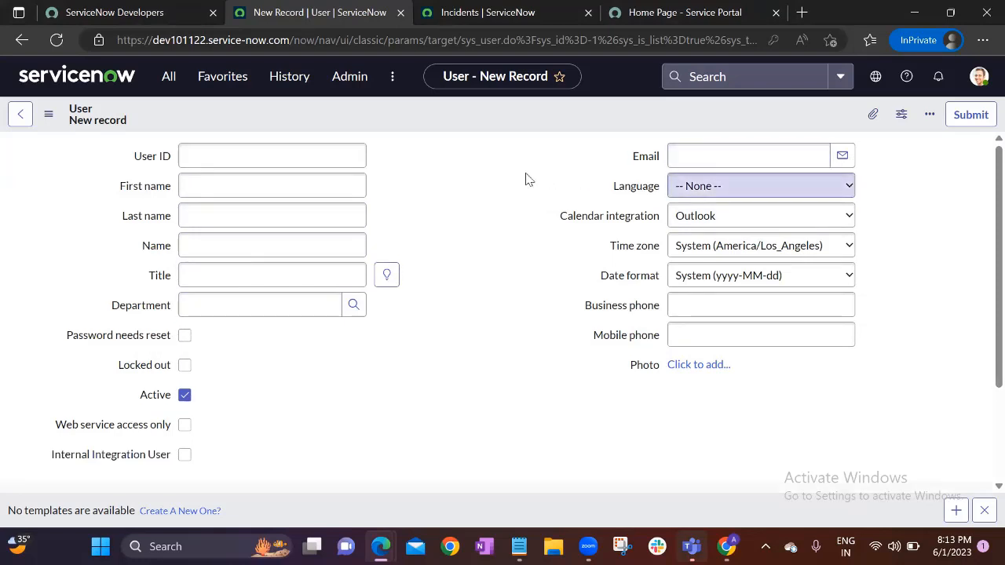
left_click(77, 76)
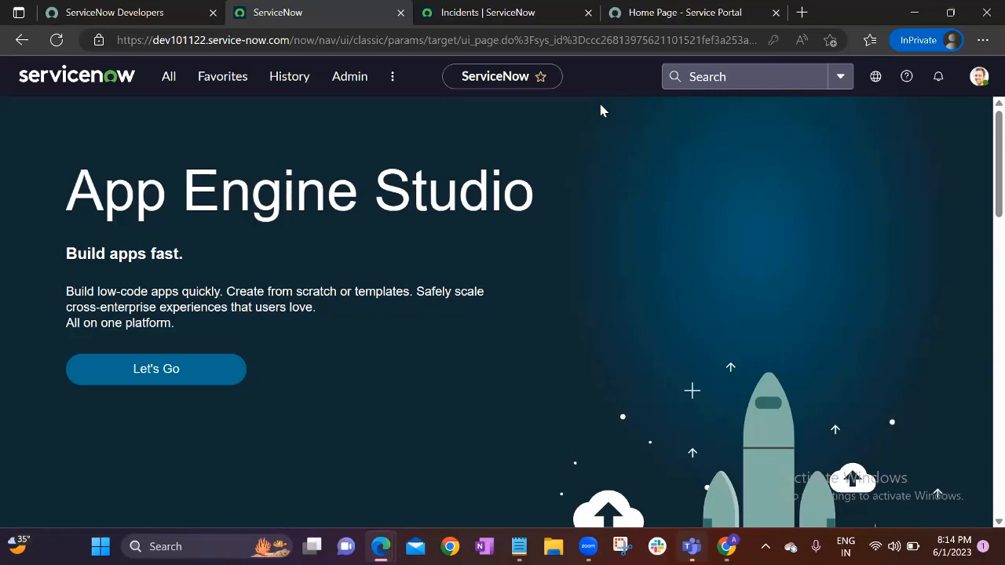
Switch to the 'Incidents | ServiceNow' tab listing 61 active incidents
key("XF86AudioRaiseVolume")
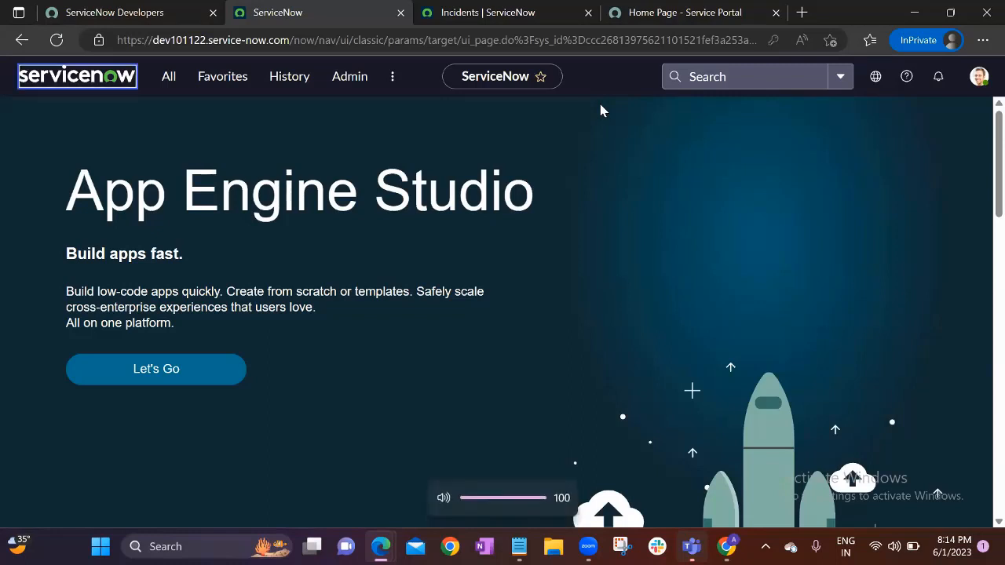
left_click(346, 190)
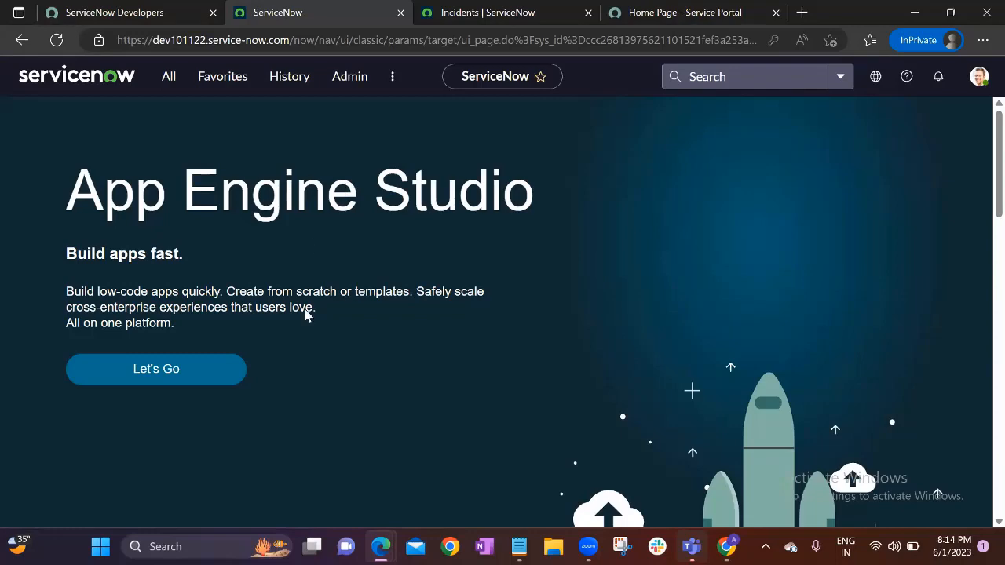
left_click(486, 13)
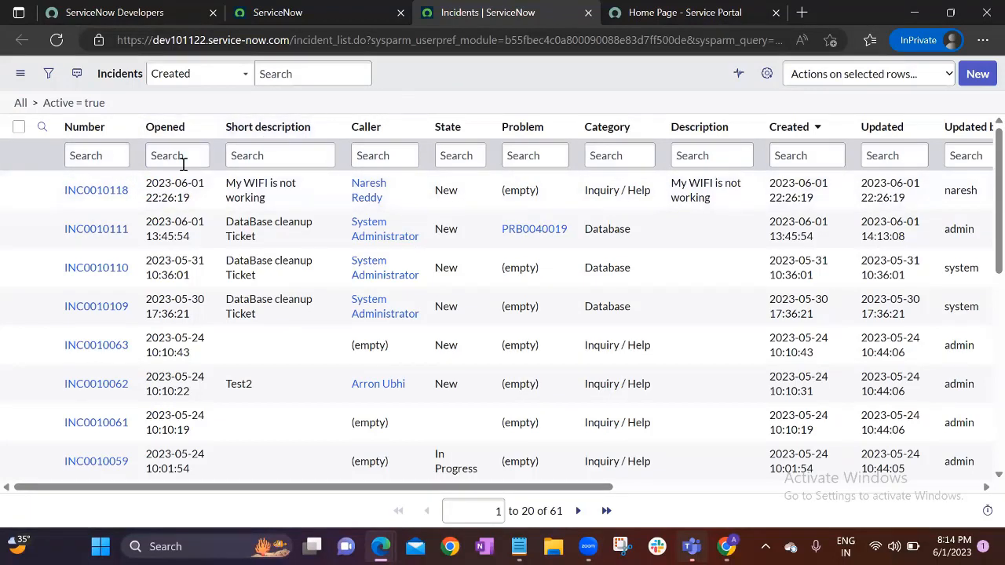
Open INC0010118 in its own tab and set its Configuration item to *ANNIE-IBM
left_click(110, 200, "ctrl")
key("ctrl+Tab")
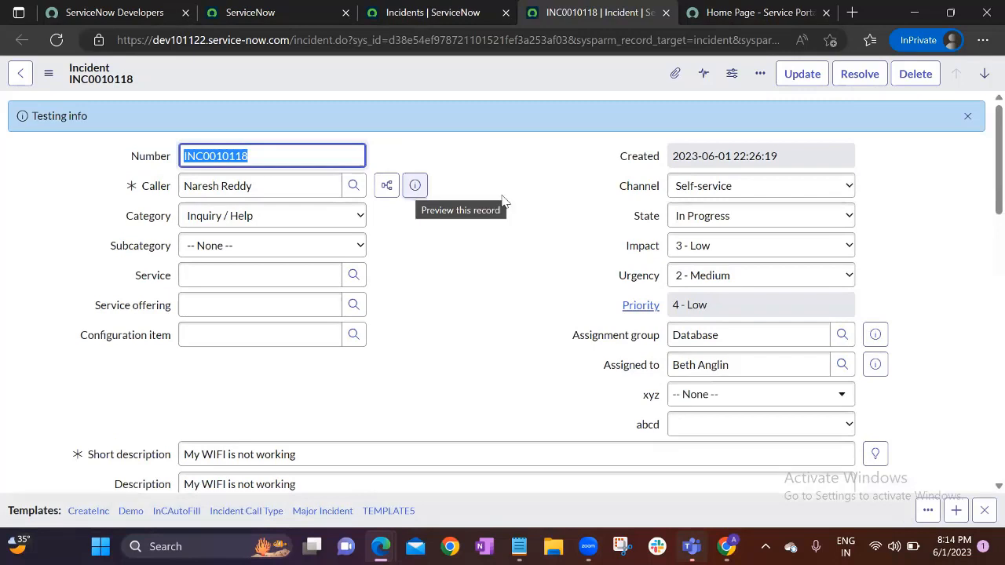
left_click(968, 116)
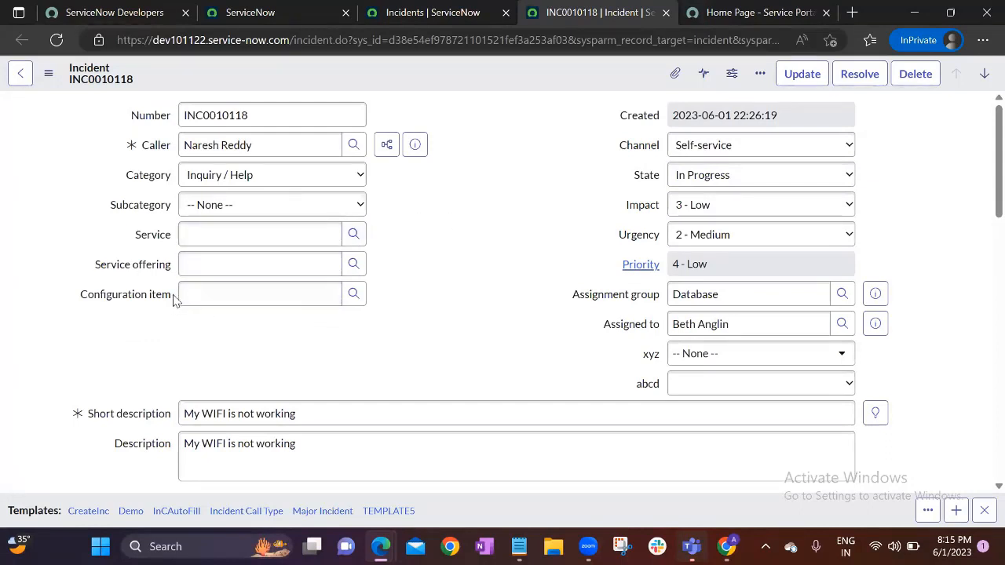
left_click(216, 294)
left_click(353, 294)
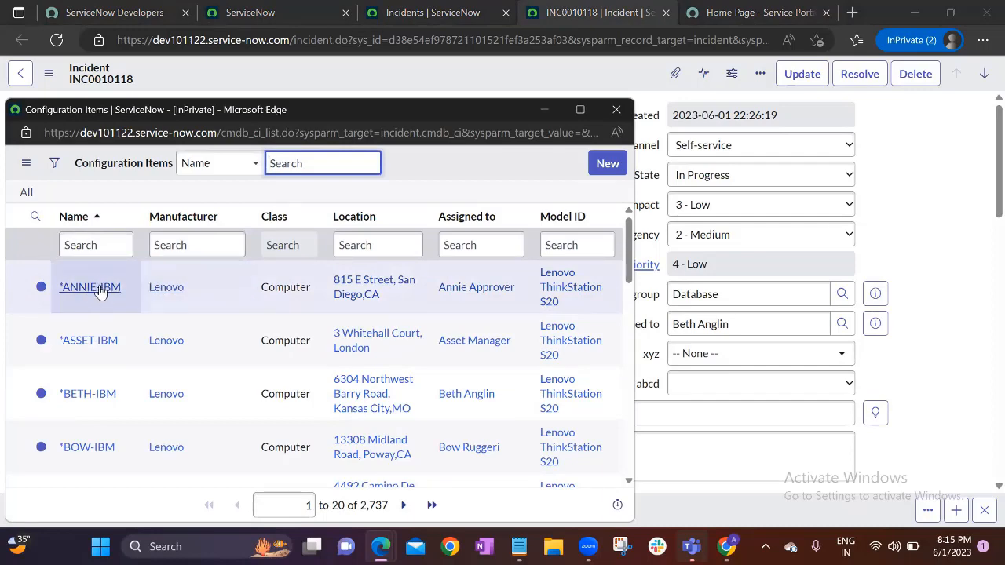
left_click(92, 290)
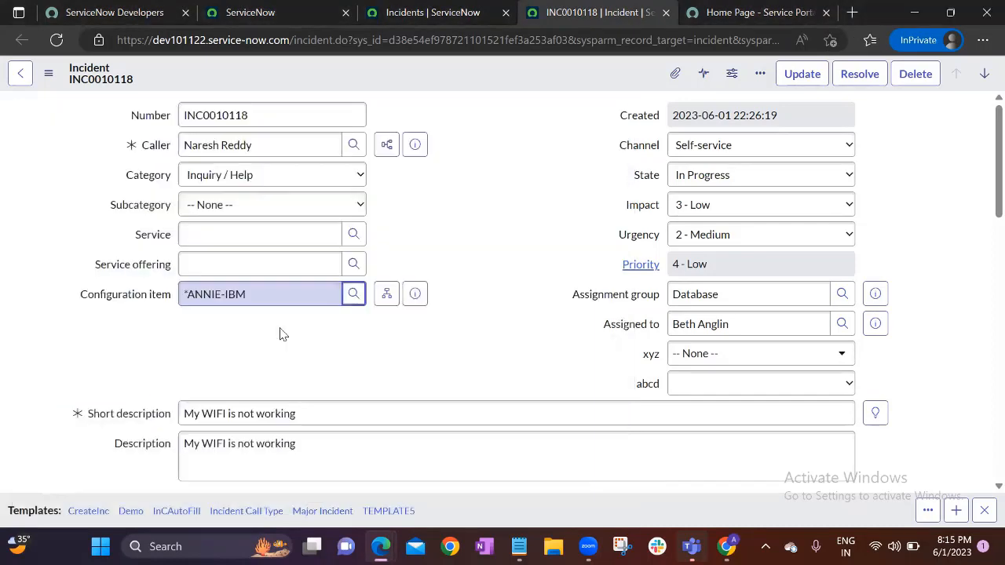
left_click(312, 413)
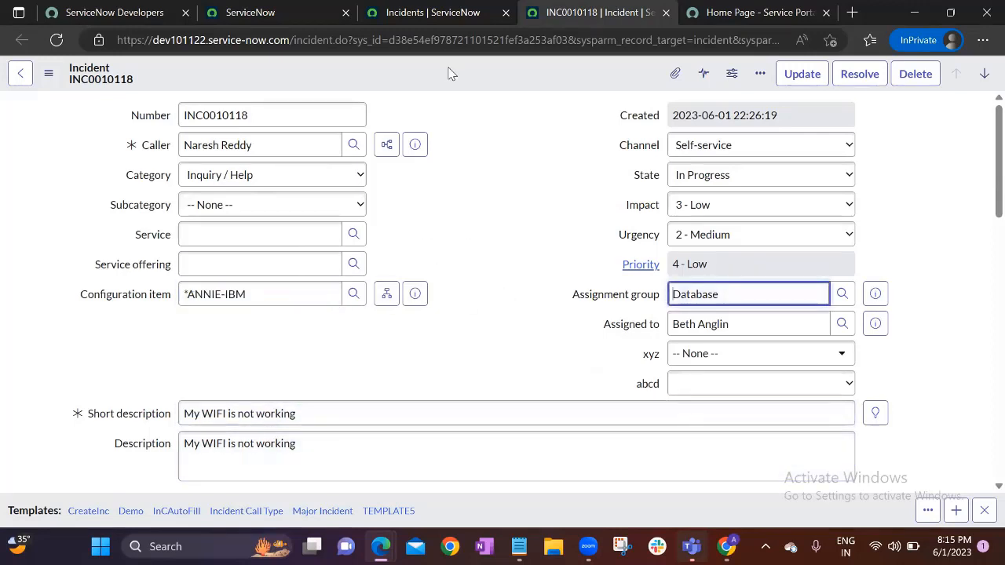
Save incident INC0010118, then reopen and close the configuration item lookup
right_click(450, 72)
left_click(471, 79)
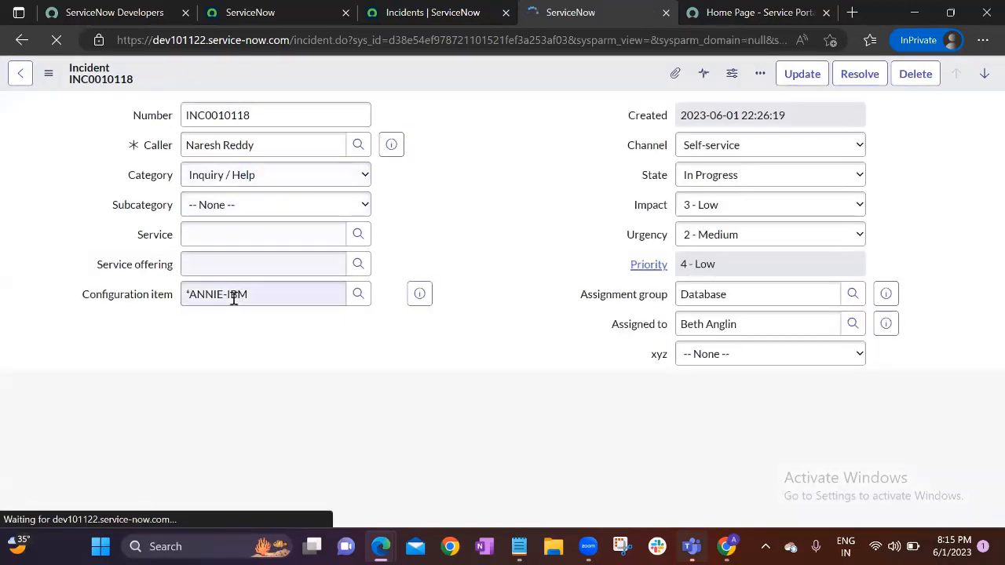
left_click_drag(253, 295, 162, 306)
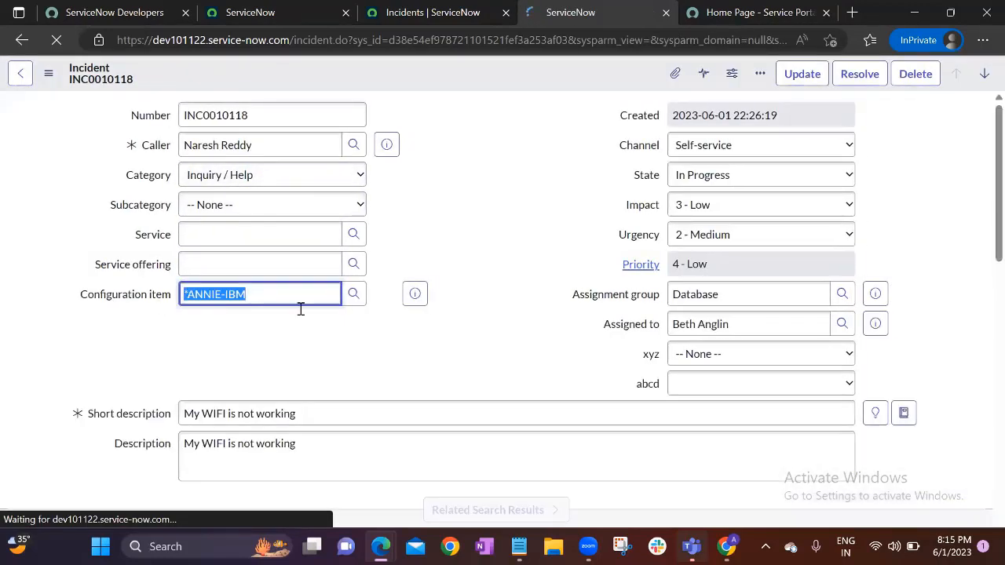
left_click(354, 295)
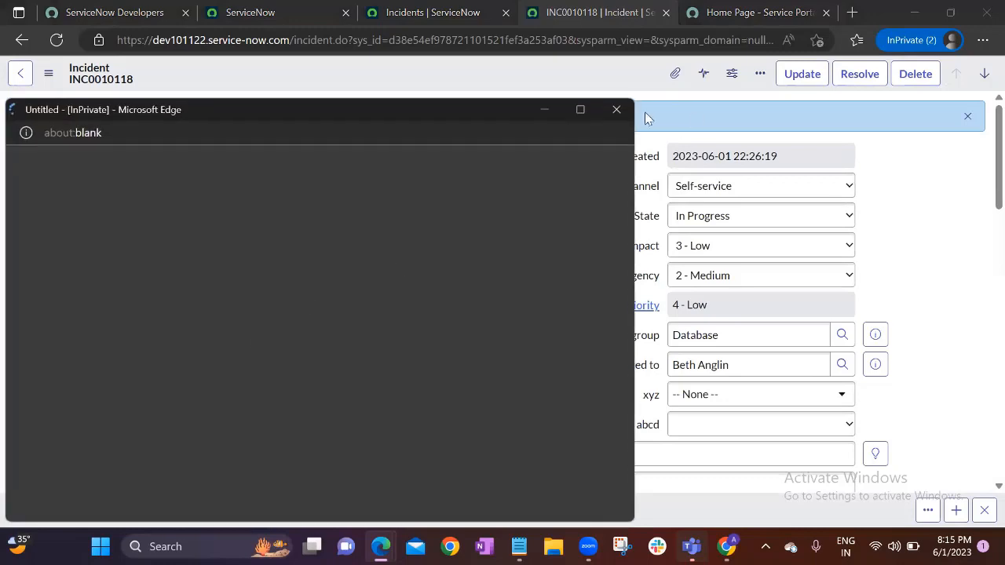
left_click(616, 111)
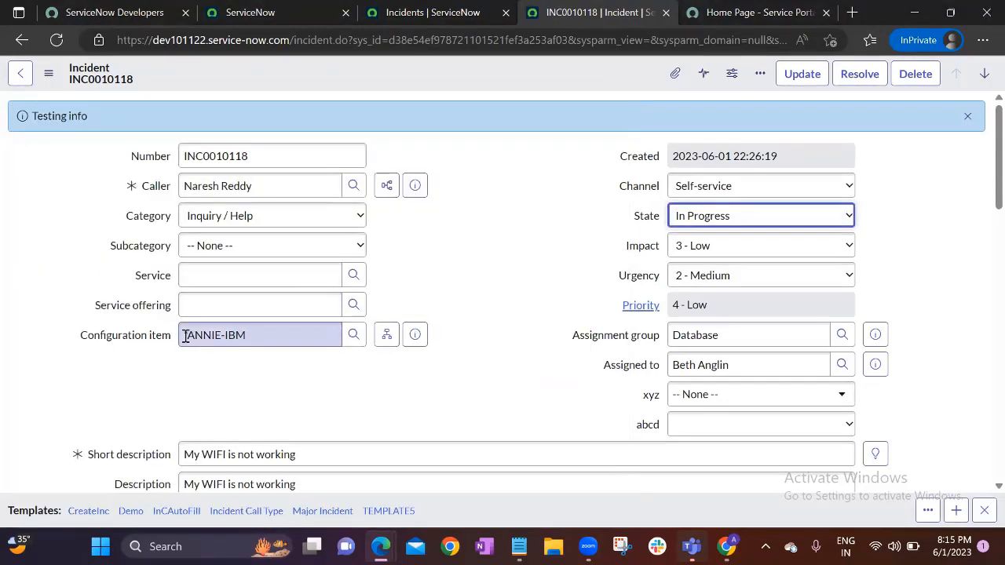
left_click_drag(184, 335, 252, 334)
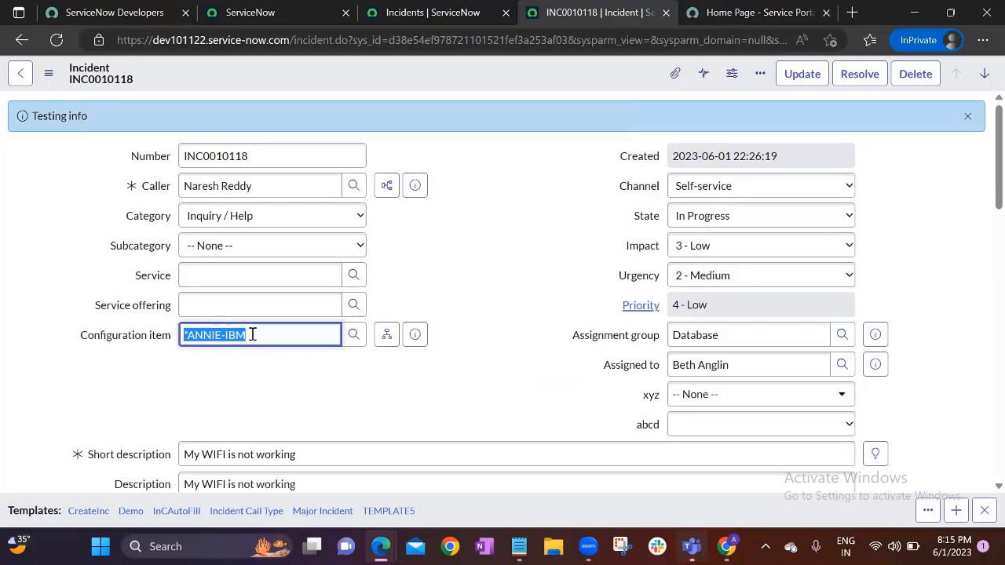
left_click(271, 393)
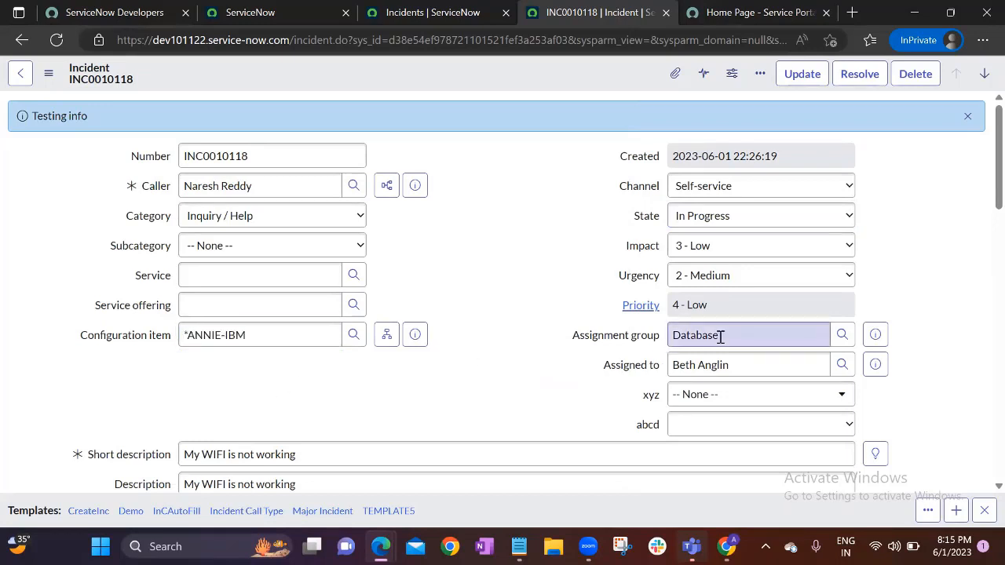
Change the assignment group from Database to Hardware and clear the Assigned to field
left_click_drag(721, 336, 672, 336)
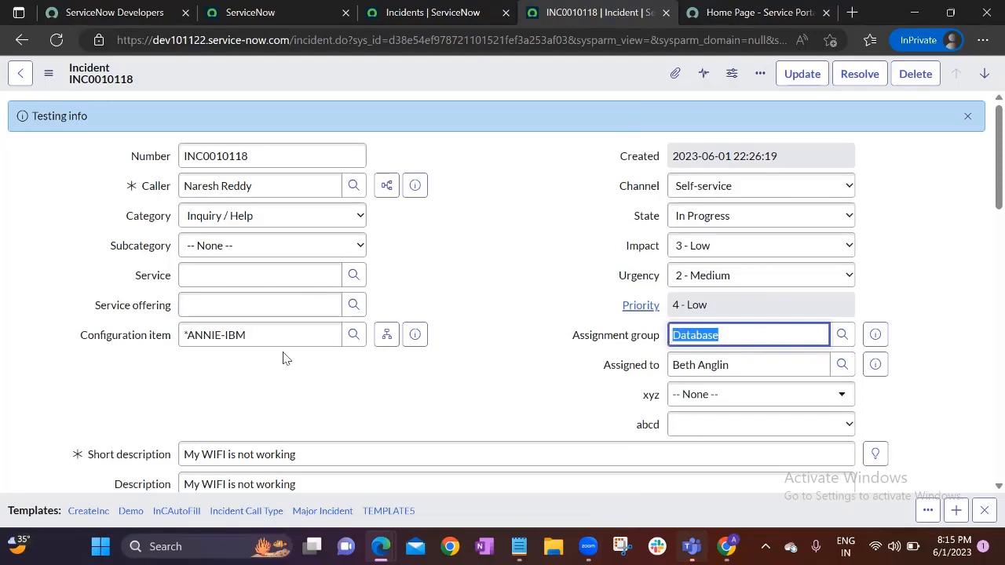
left_click(259, 338)
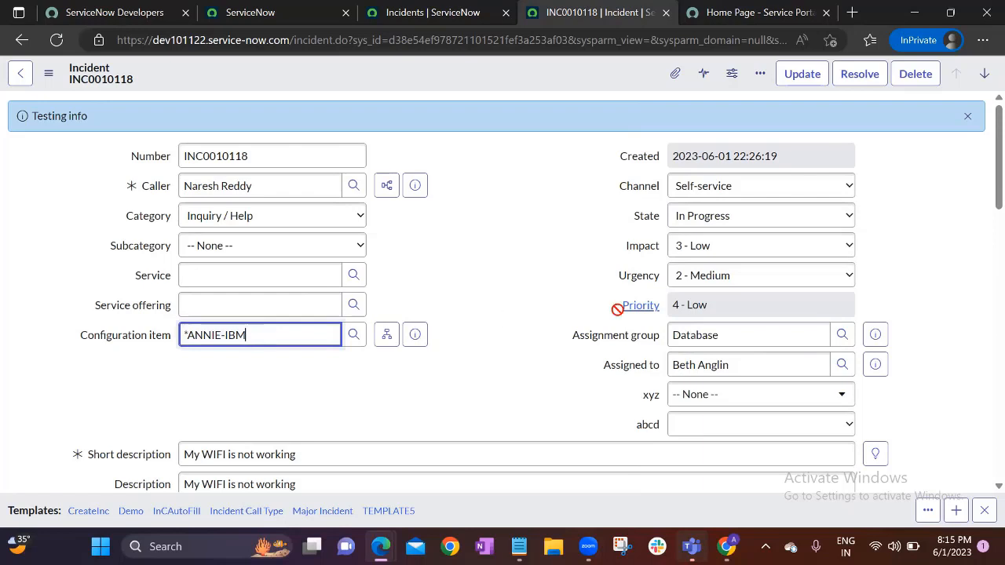
left_click(749, 335)
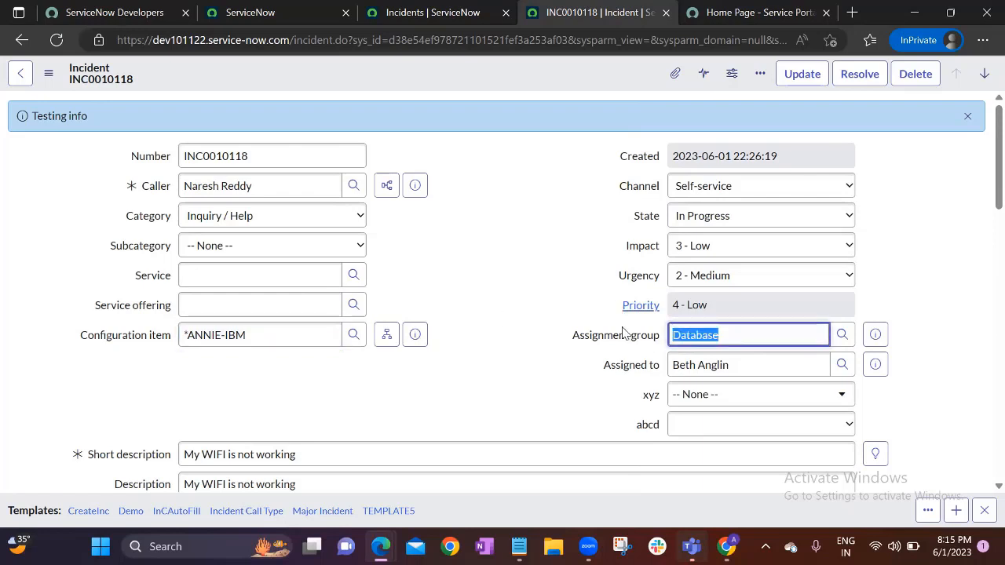
type("hardware")
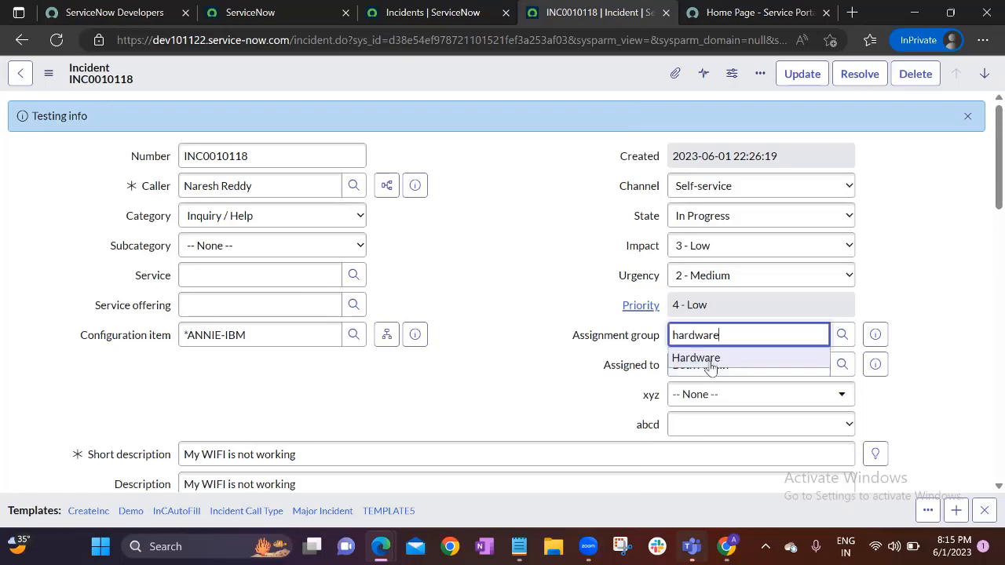
left_click(710, 366)
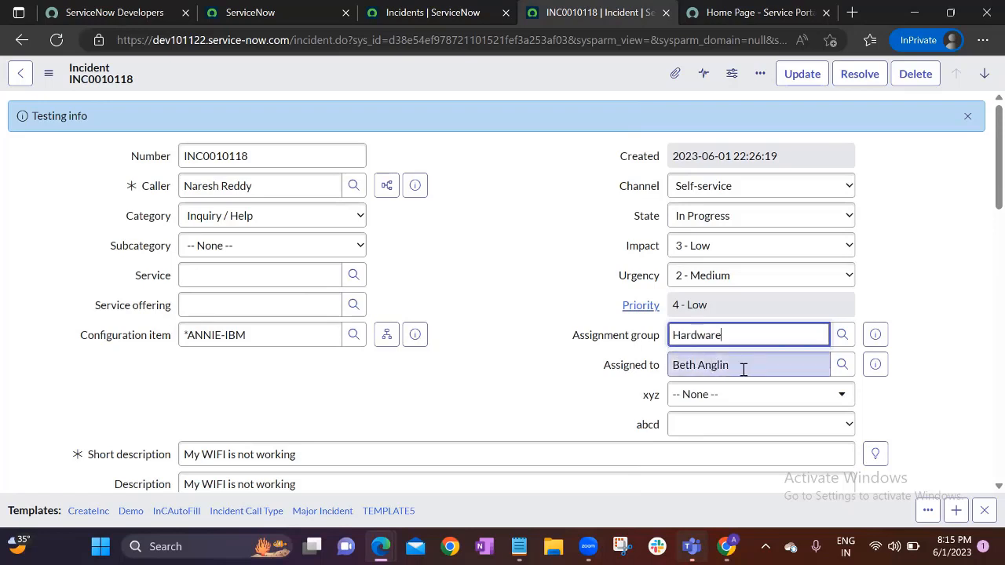
left_click_drag(743, 369, 621, 377)
key("BackSpace")
left_click(537, 269)
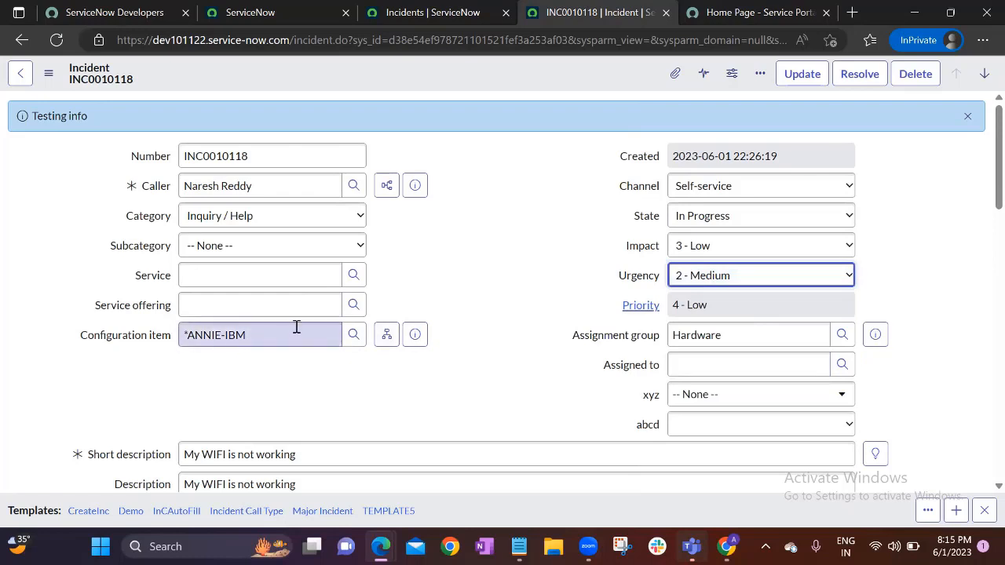
left_click_drag(292, 328, 179, 336)
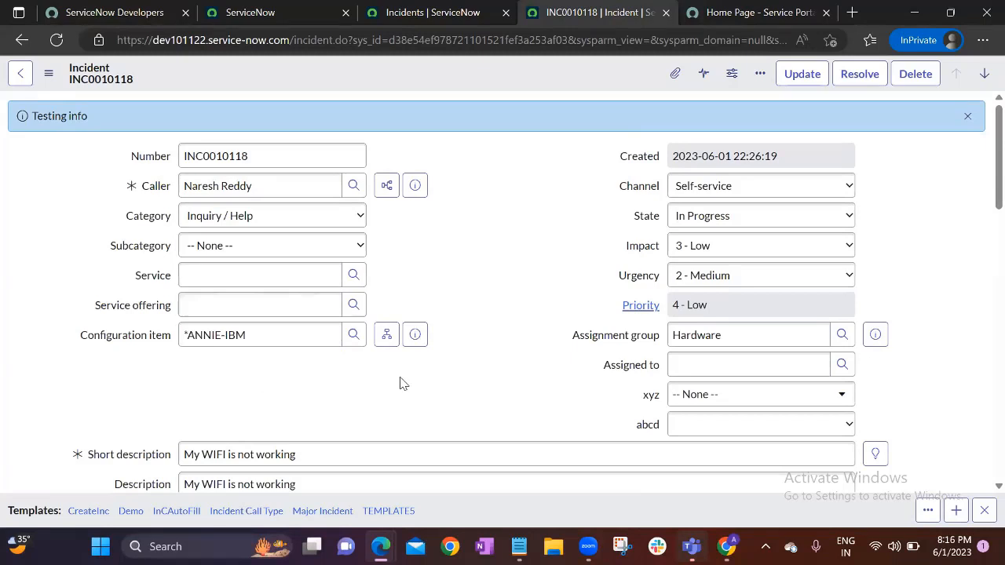
Open the *ANNIE-IBM dependency map, view the Computer node's affected CIs, then close it
left_click(387, 334)
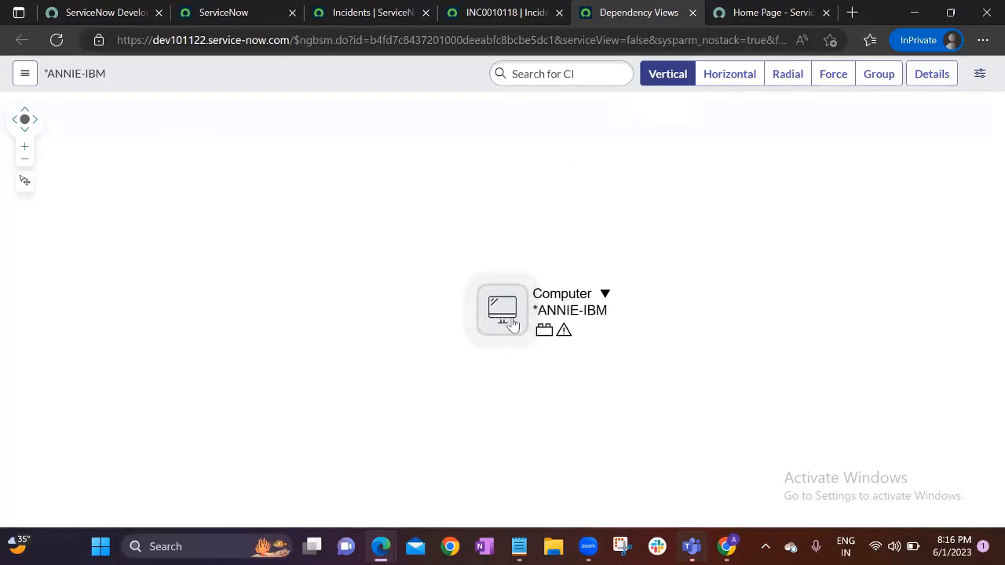
left_click(604, 295)
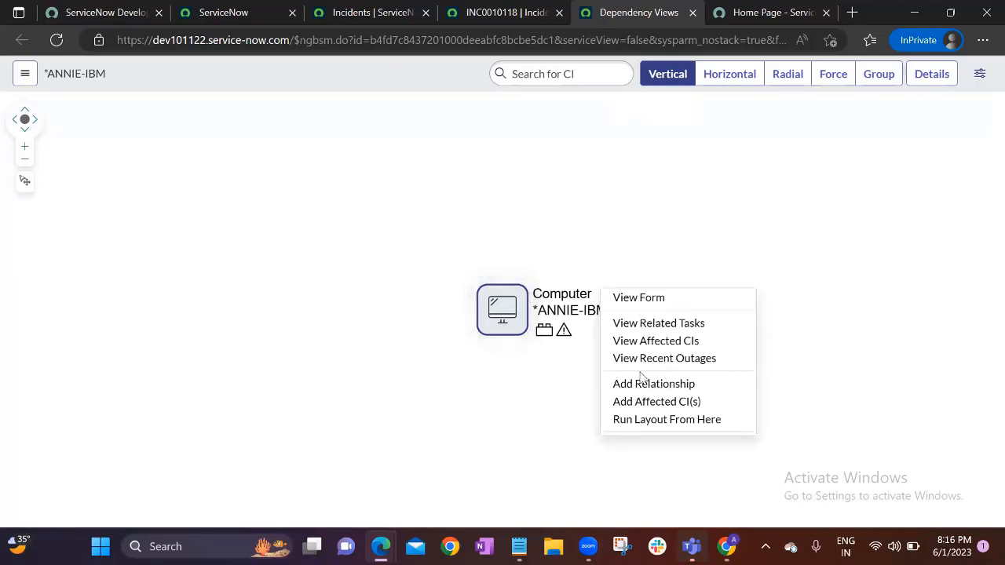
left_click(541, 334)
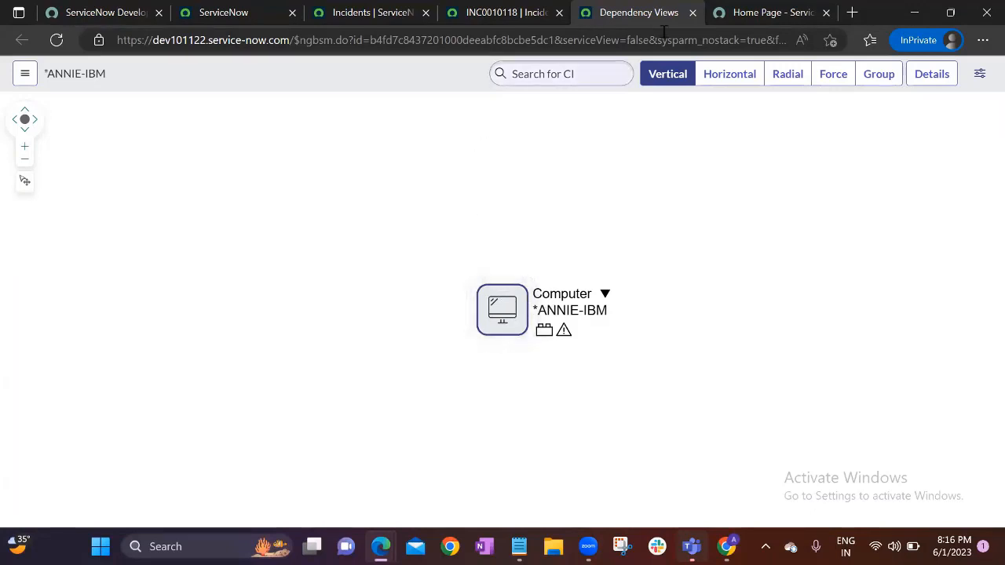
left_click(692, 13)
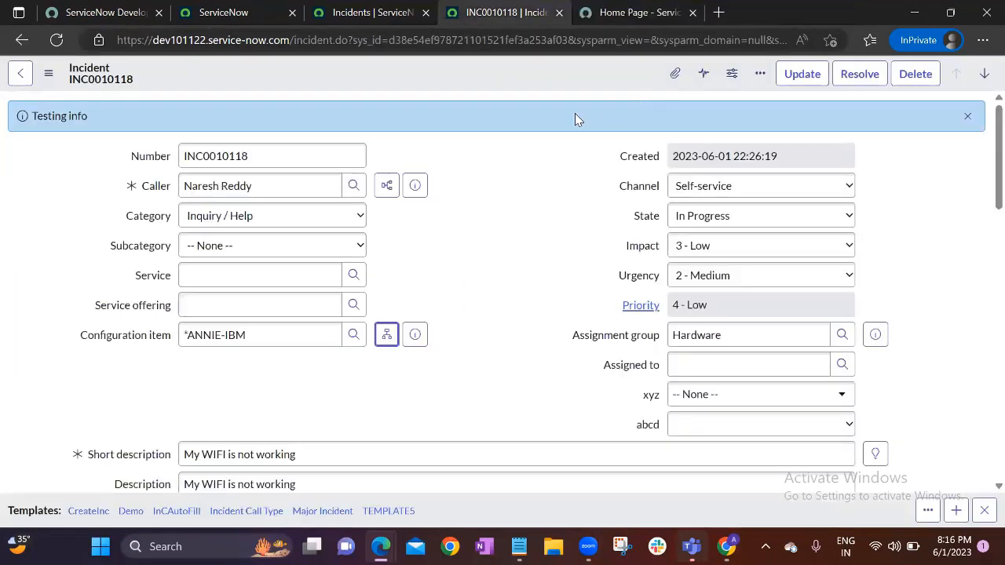
Dismiss the Testing notice and review the *ANNIE-IBM configuration item text on the incident
left_click(969, 112)
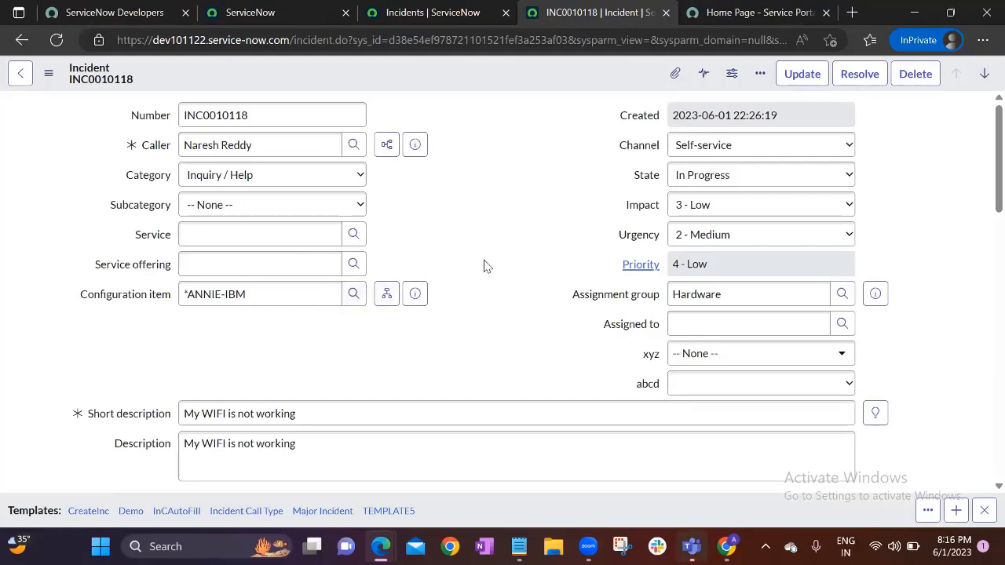
left_click_drag(288, 299, 184, 294)
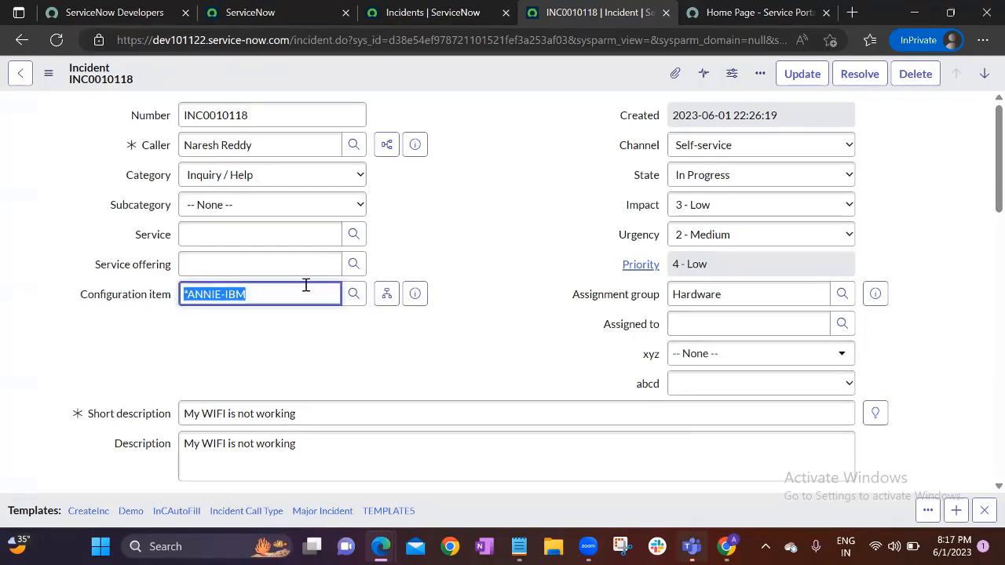
left_click(445, 241)
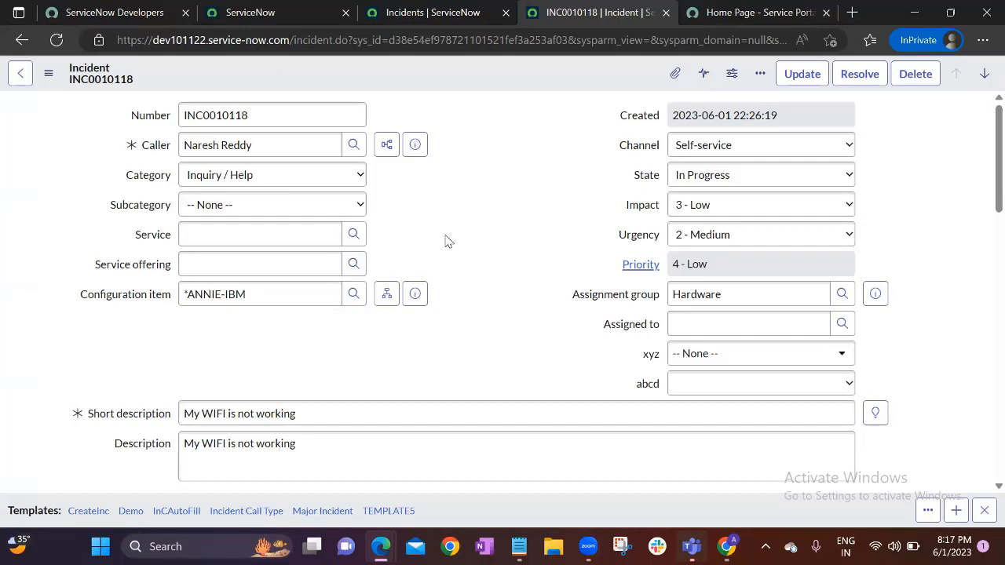
left_click_drag(289, 292, 175, 297)
left_click(249, 296)
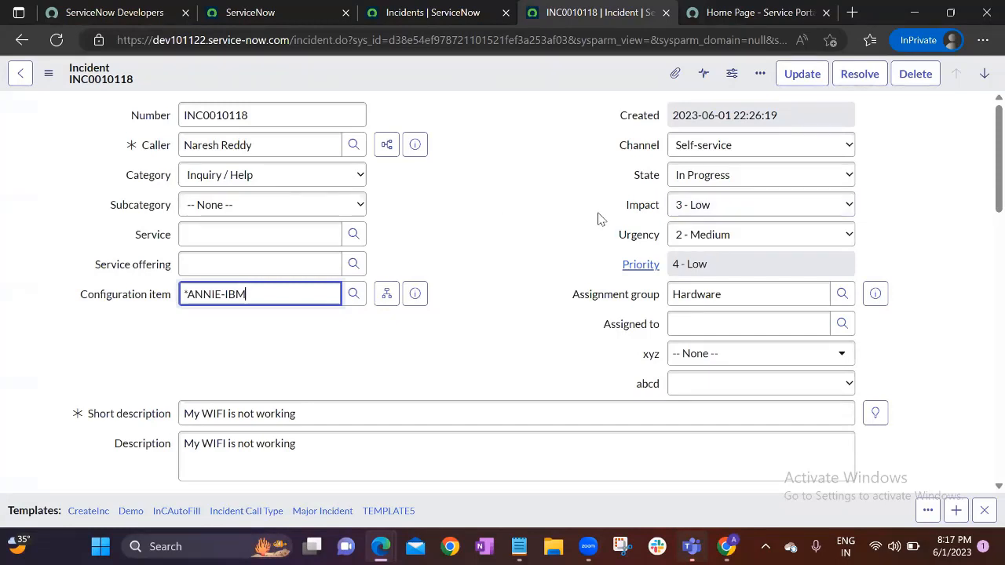
left_click(506, 223)
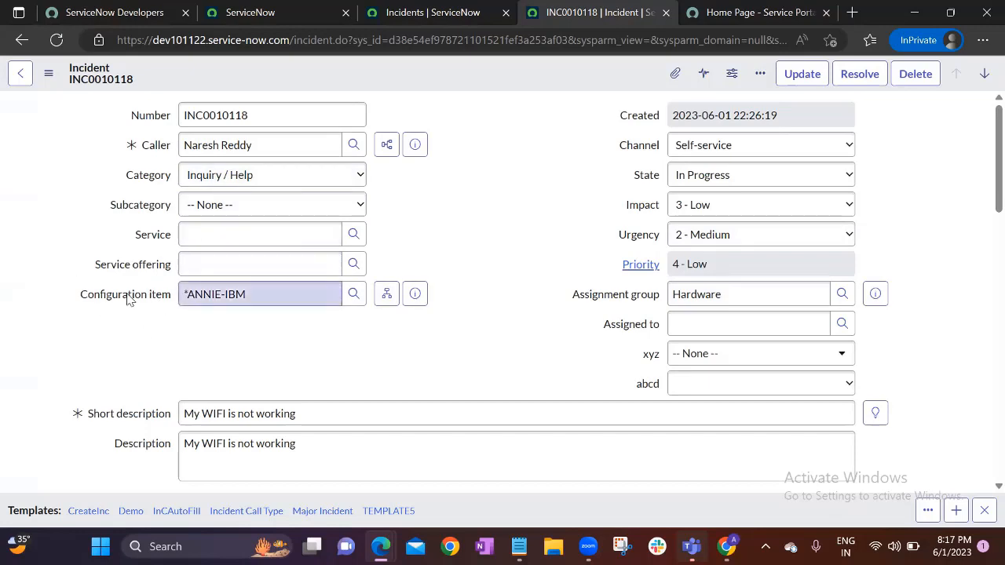
Check the configuration item lookup without choosing, then return to the active incidents list
left_click(353, 295)
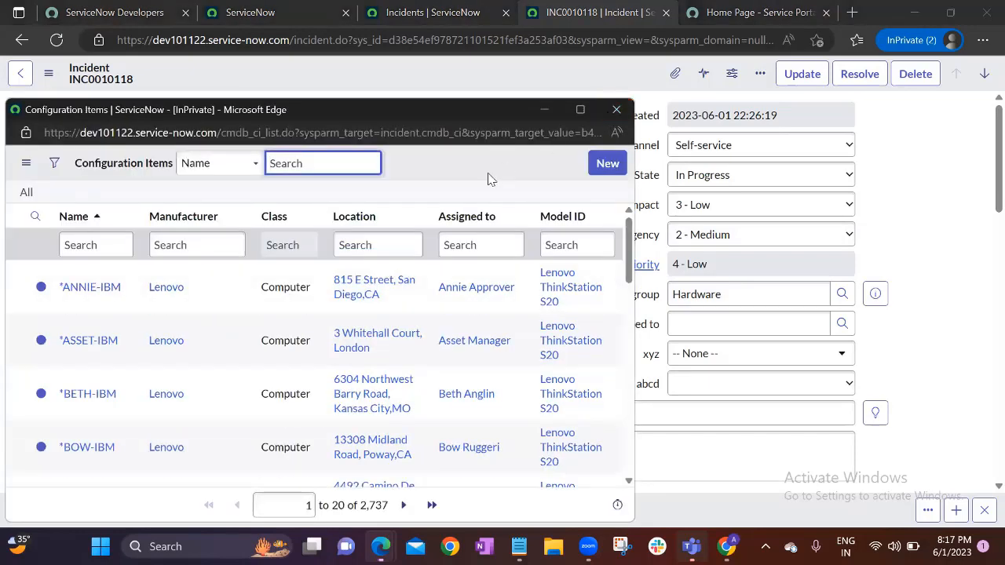
left_click(616, 109)
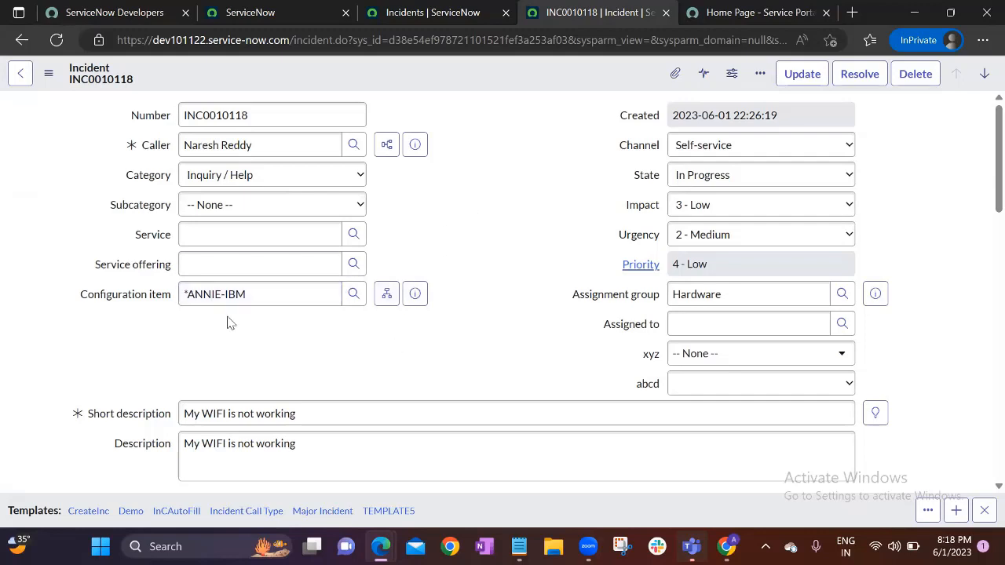
left_click(273, 293)
triple_click(273, 294)
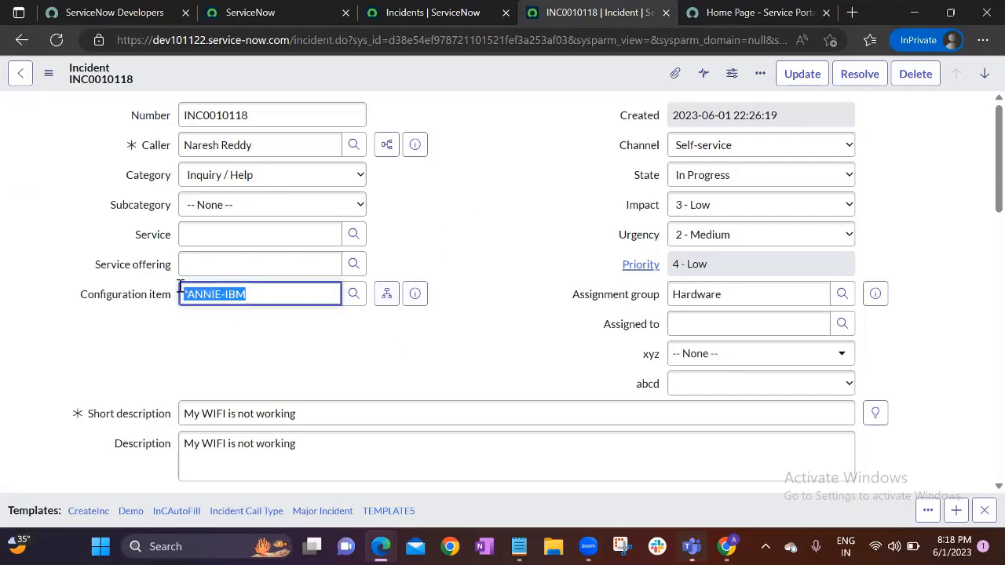
left_click(278, 360)
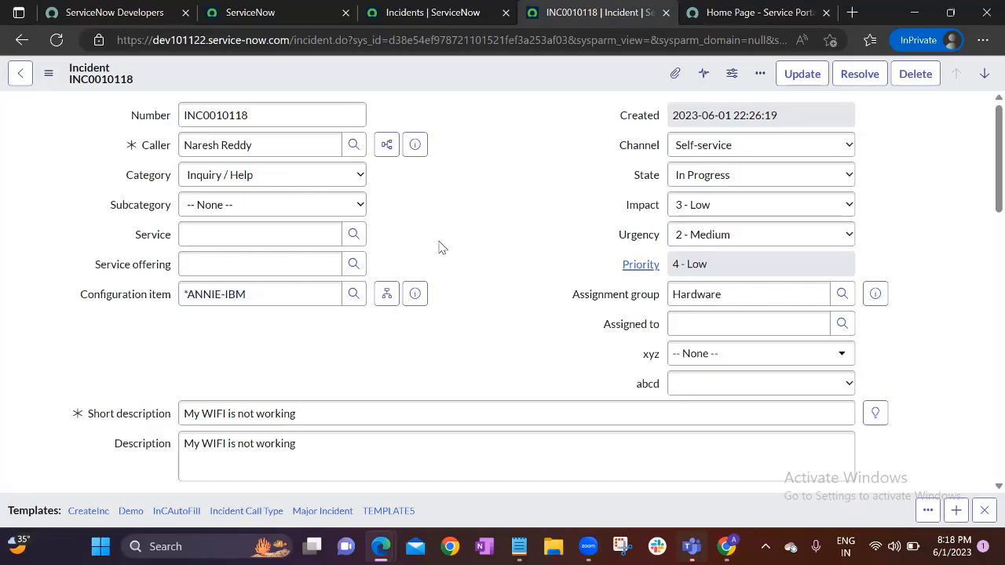
left_click(376, 11)
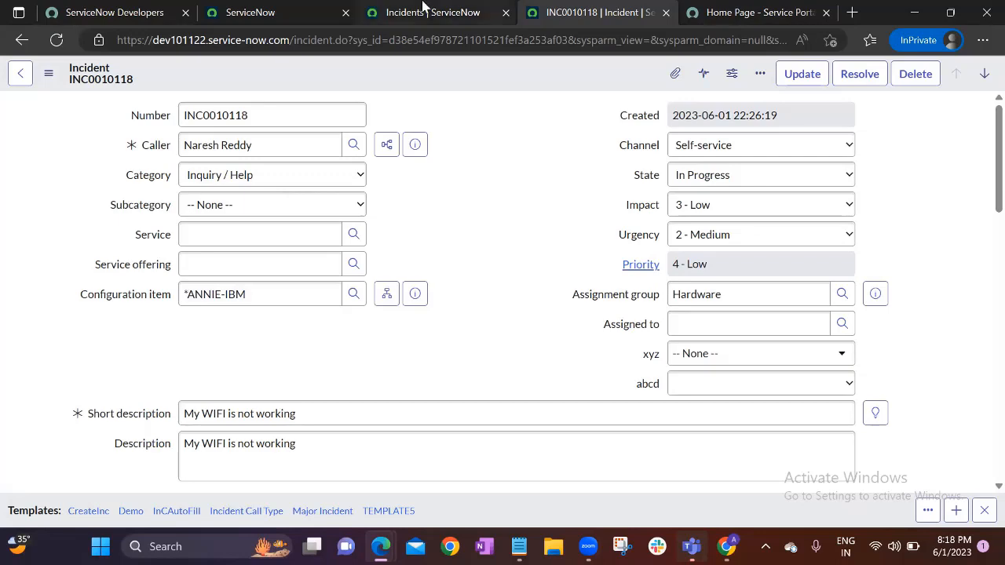
Close INC0010118 without saving and close the Incidents list tab, returning to the ServiceNow page
left_click(259, 12)
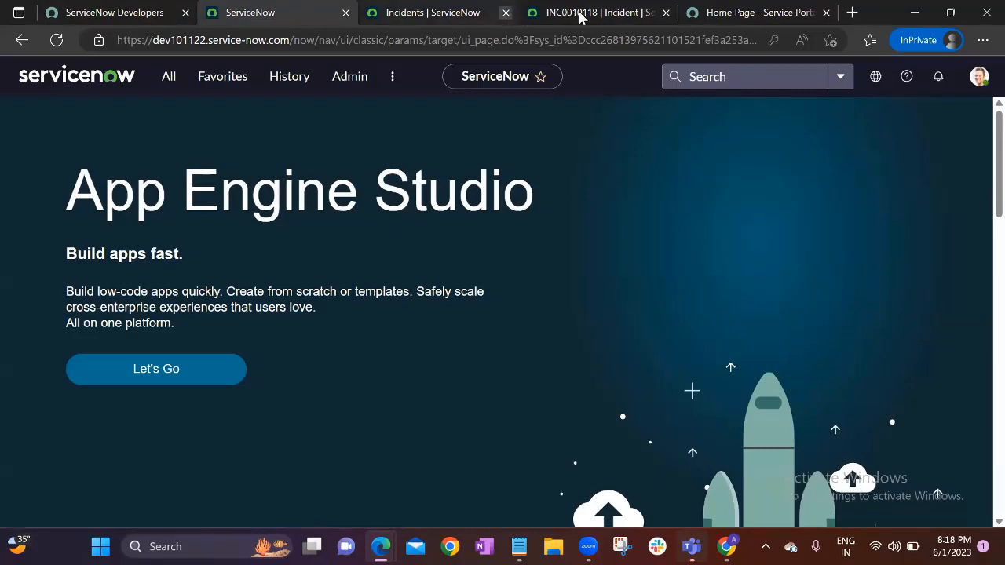
left_click(582, 14)
left_click(665, 14)
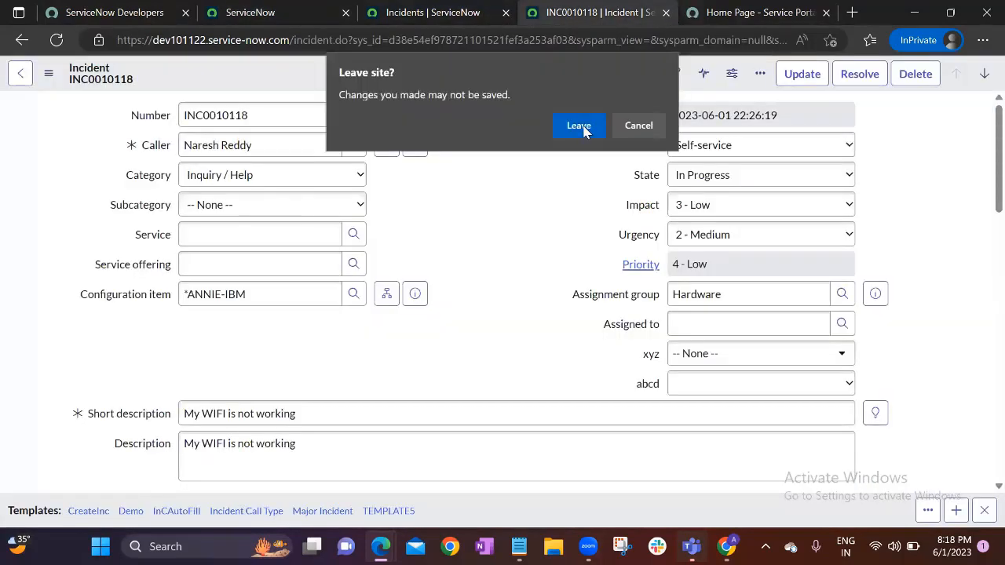
left_click(581, 127)
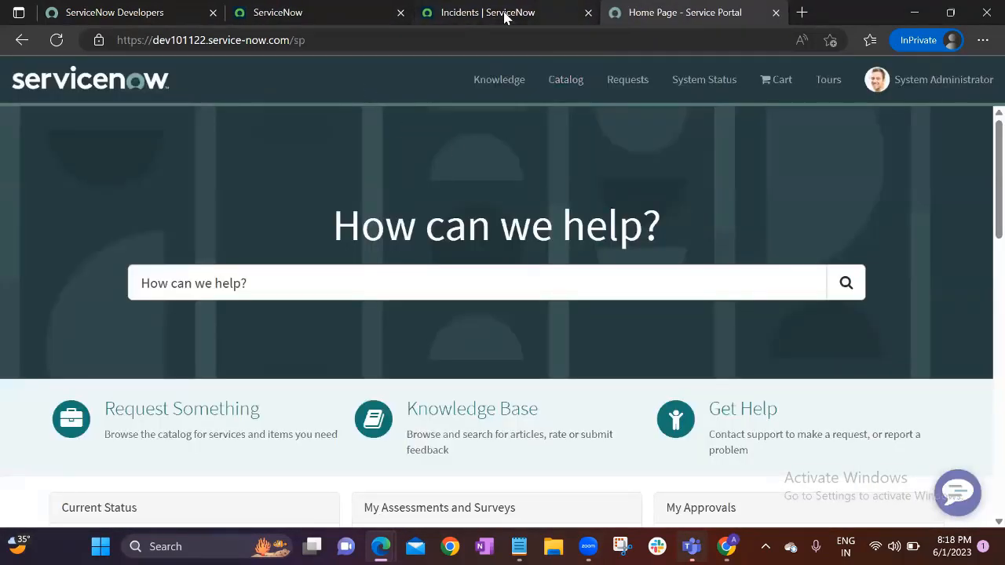
left_click(507, 13)
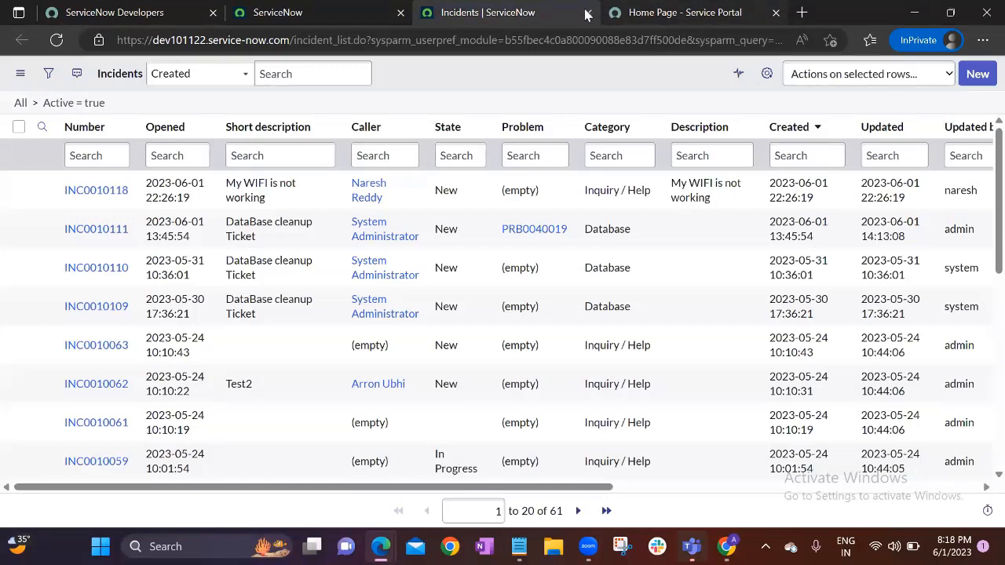
left_click(589, 13)
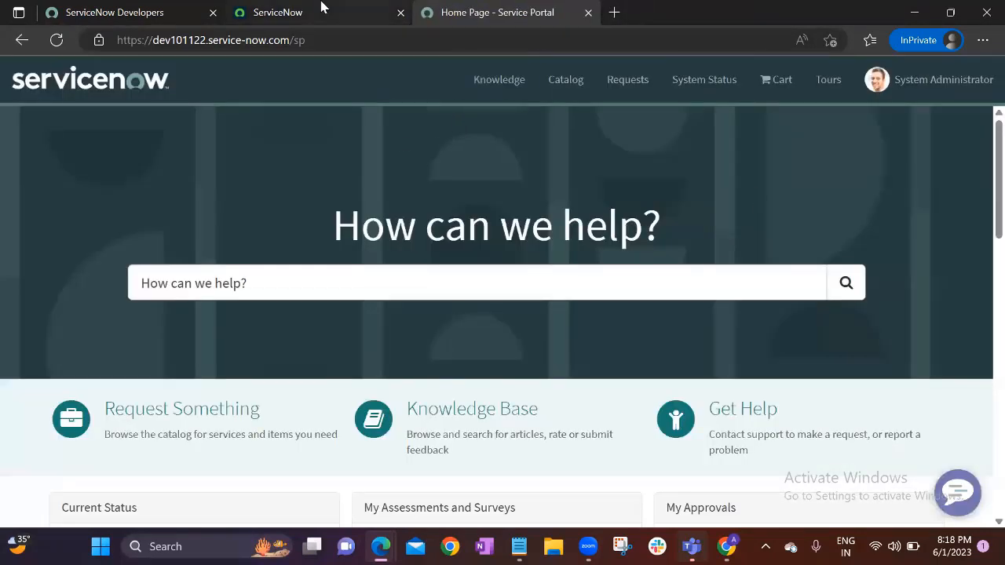
left_click(322, 10)
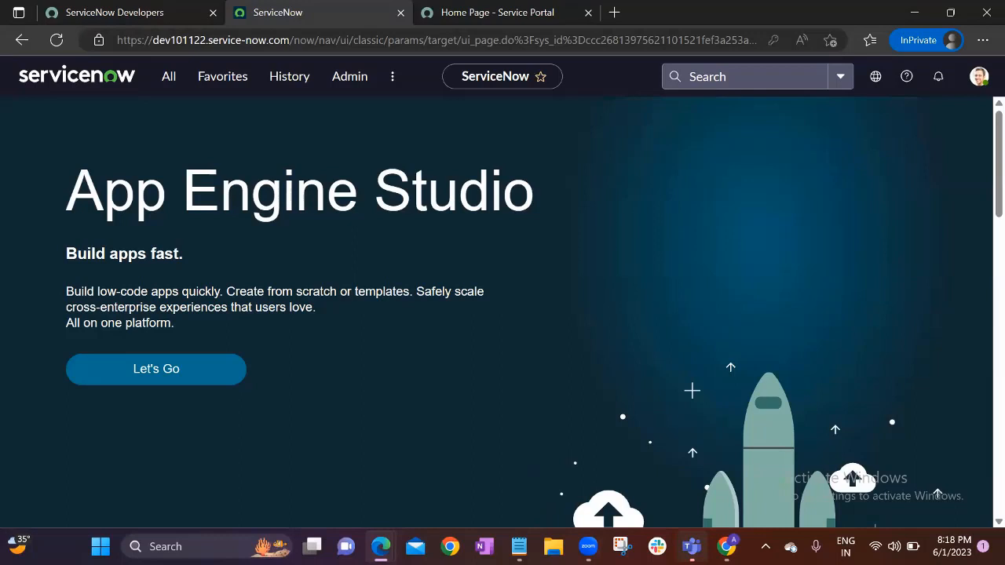
Type '- admin,ITIL,ESS-Empl self service' after Roles in the Notepad notes
key("alt+Tab")
type("- ")
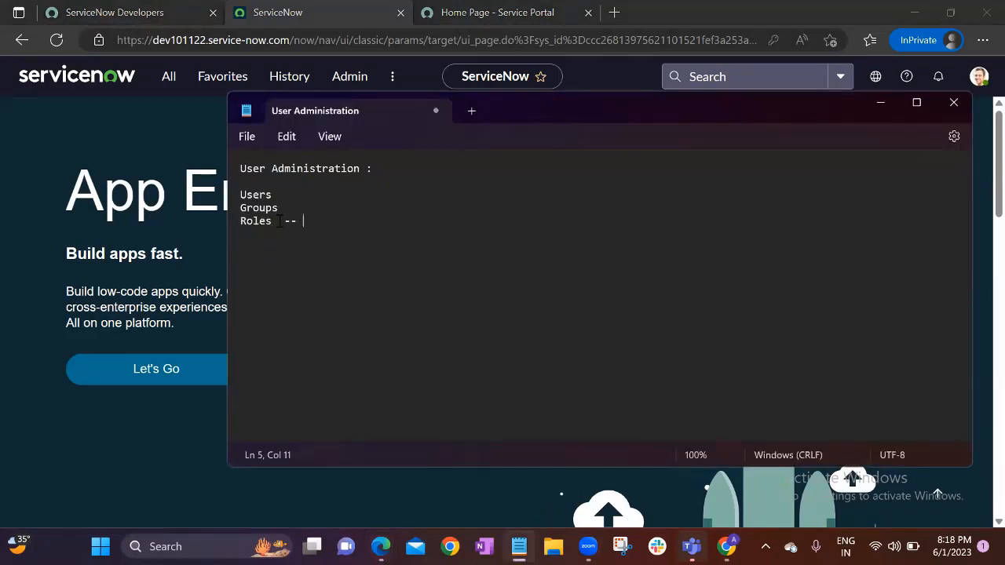
type("admin,ITIL,ESS")
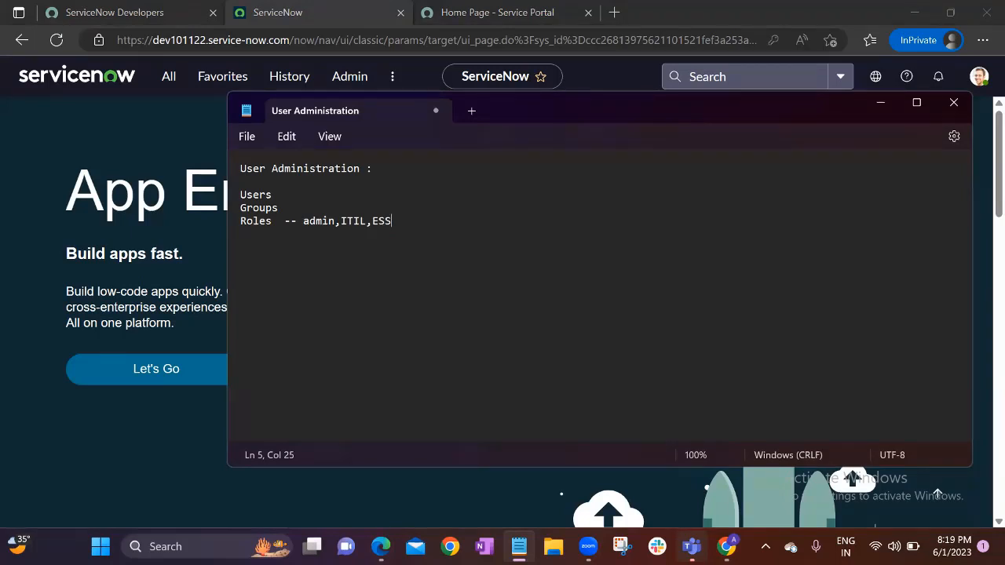
type("-Empl self service")
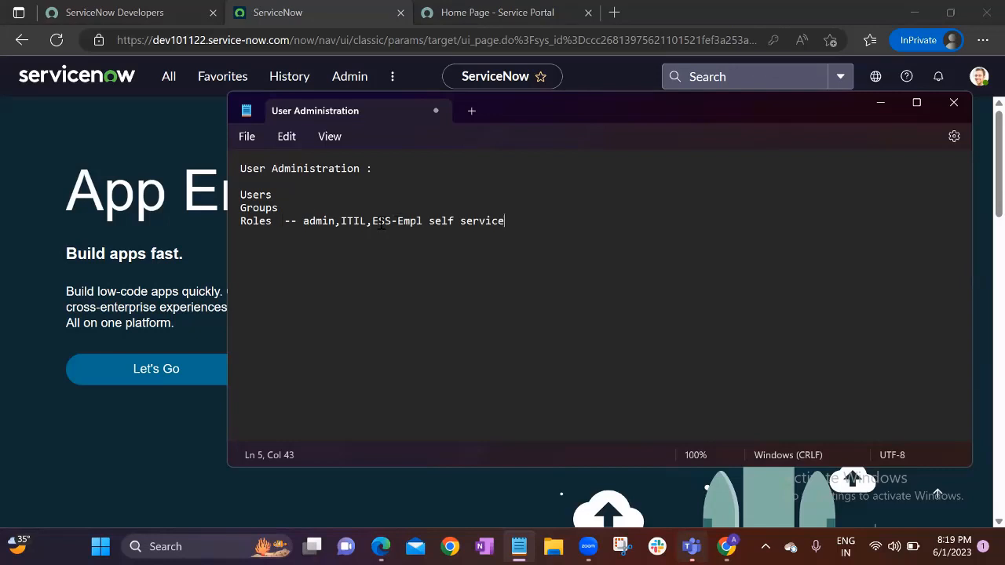
Select the ESS-Empl self service, admin and ITIL entries to review them
left_click_drag(374, 220, 505, 220)
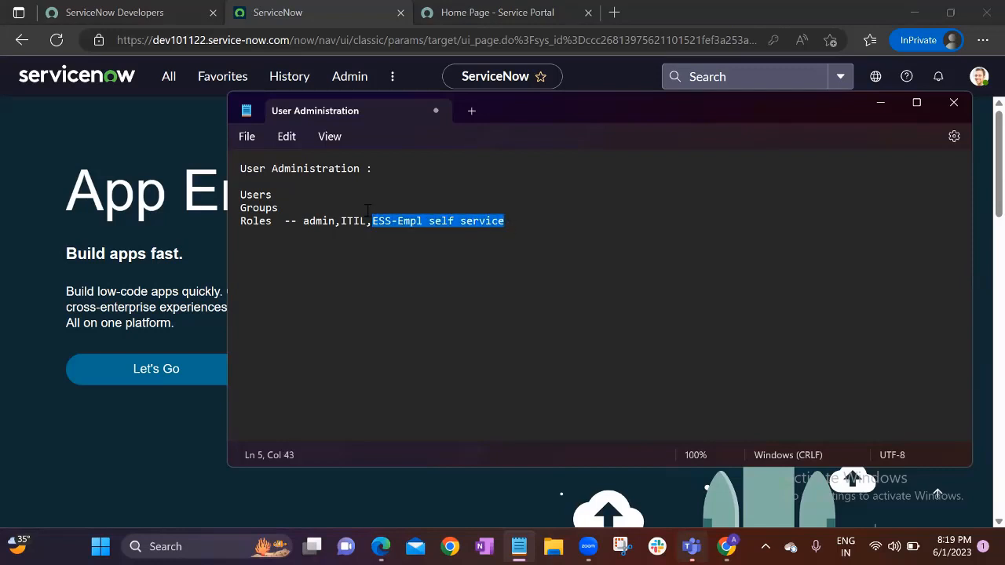
double_click(323, 224)
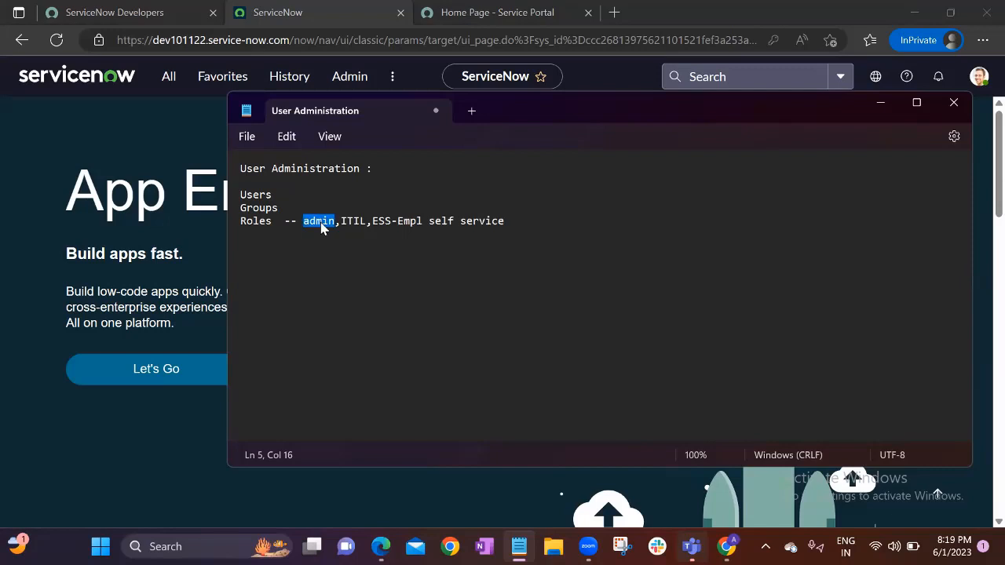
left_click(338, 225)
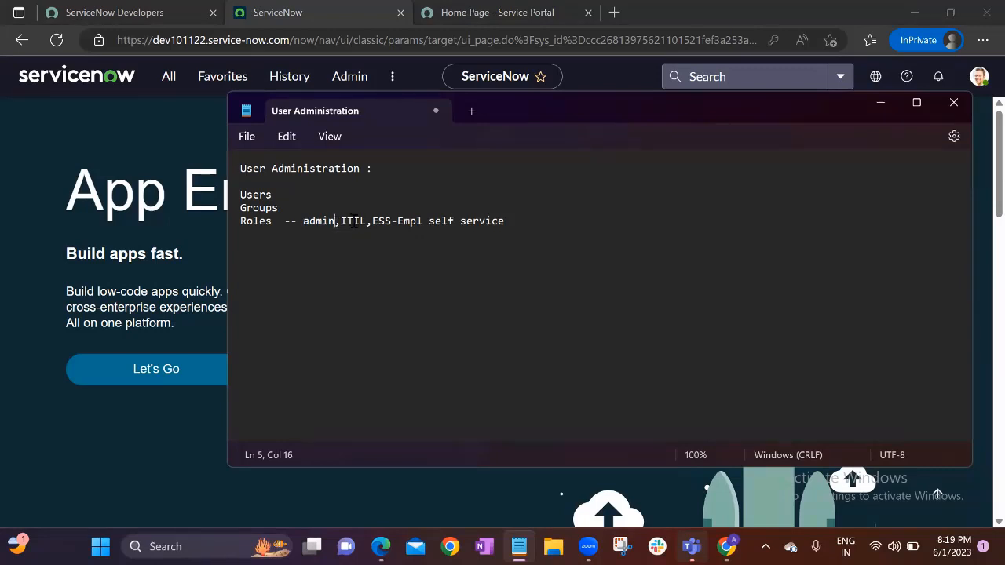
double_click(355, 223)
Put admin, ITIL and ESS-Empl self service each on its own line below Roles
left_click(354, 223)
double_click(354, 222)
left_click(303, 222)
key("Return")
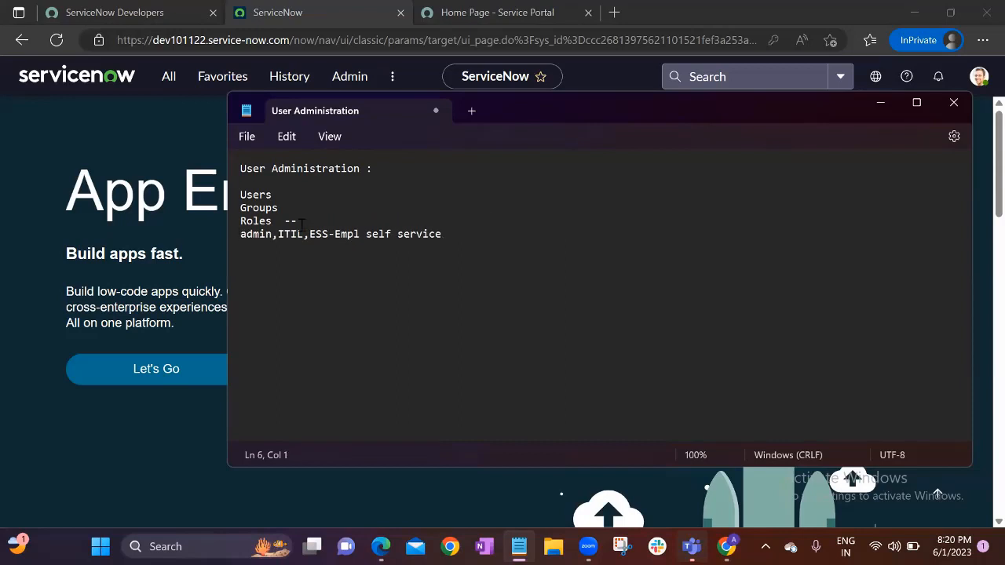
left_click(281, 234)
key("Return")
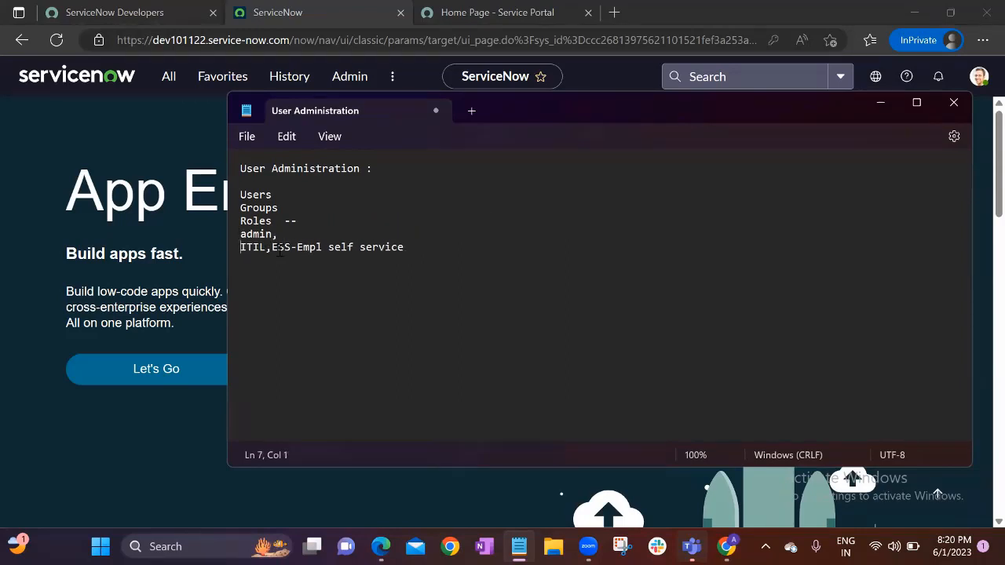
left_click(271, 248)
key("Return")
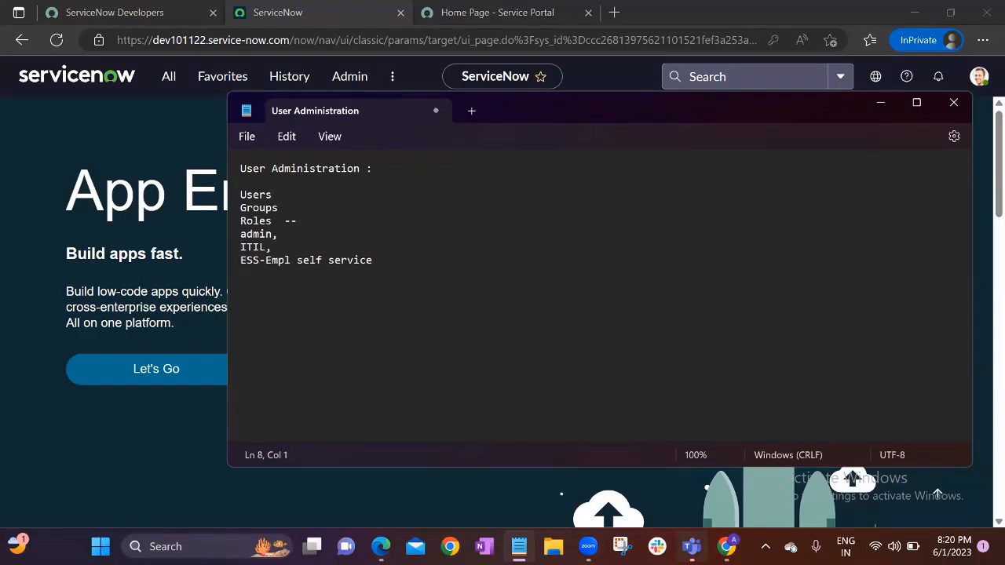
Go over the admin, ITIL and ESS-Empl self service role entries in the notes
double_click(262, 248)
left_click(288, 251)
left_click(281, 234)
double_click(259, 238)
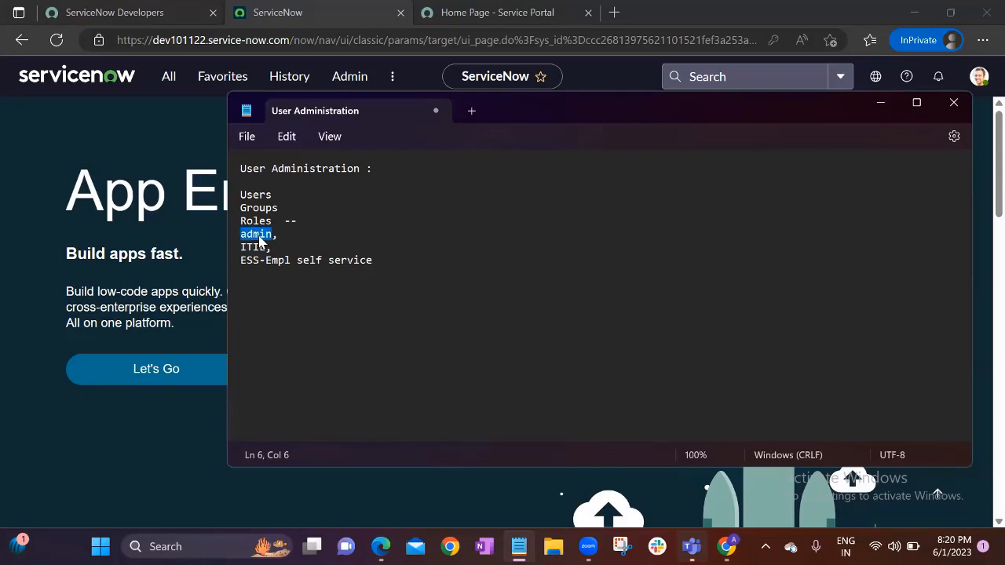
left_click(276, 234)
left_click(266, 248)
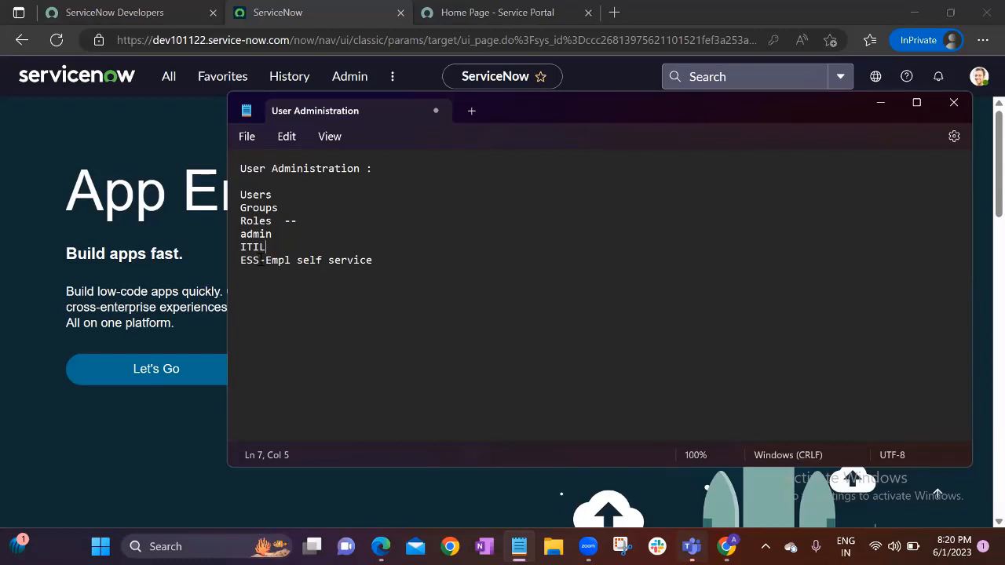
left_click(259, 260)
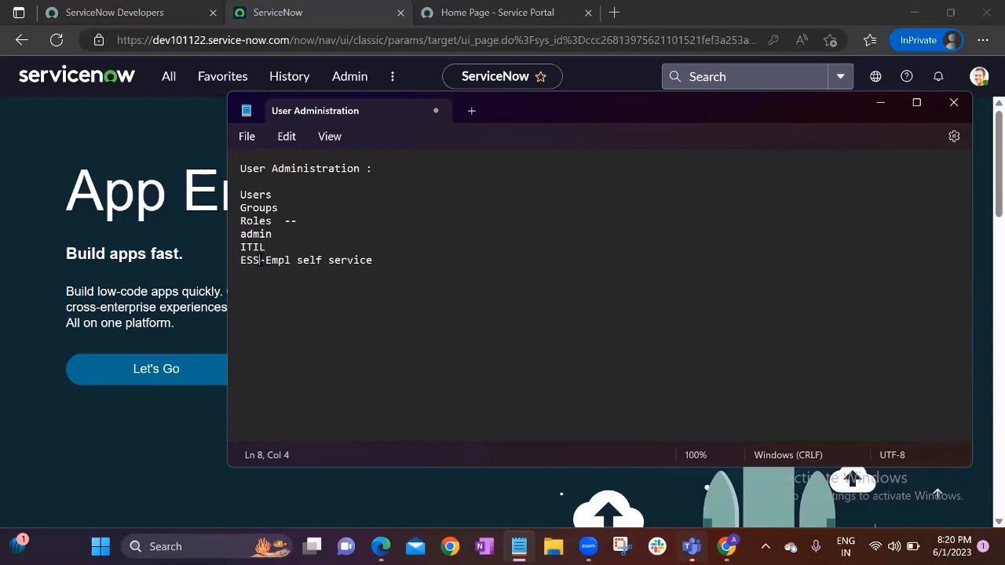
Point out the admin and ITIL roles in turn, then bring the ServiceNow browser forward
double_click(258, 234)
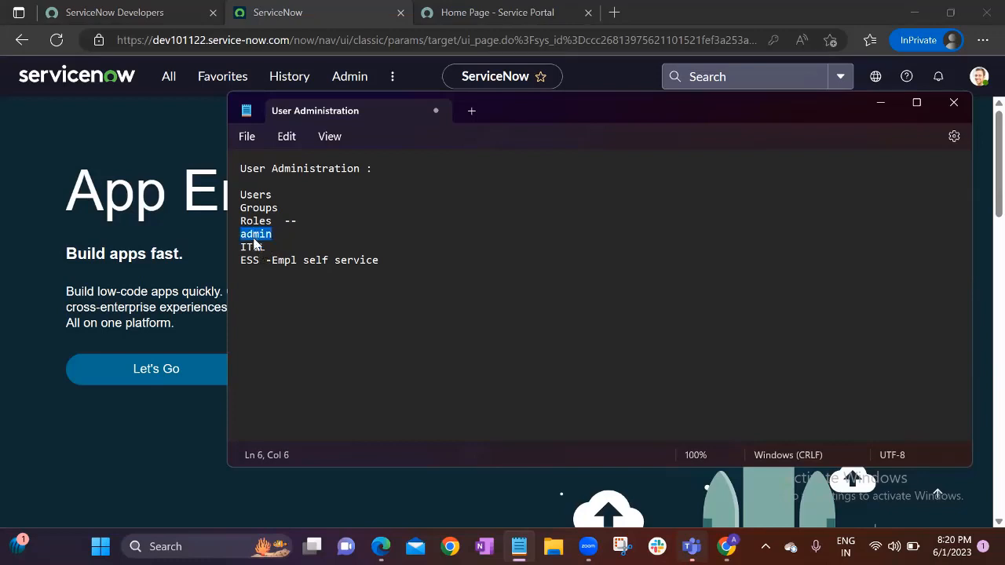
left_click(253, 247)
double_click(253, 247)
double_click(256, 234)
left_click(254, 247)
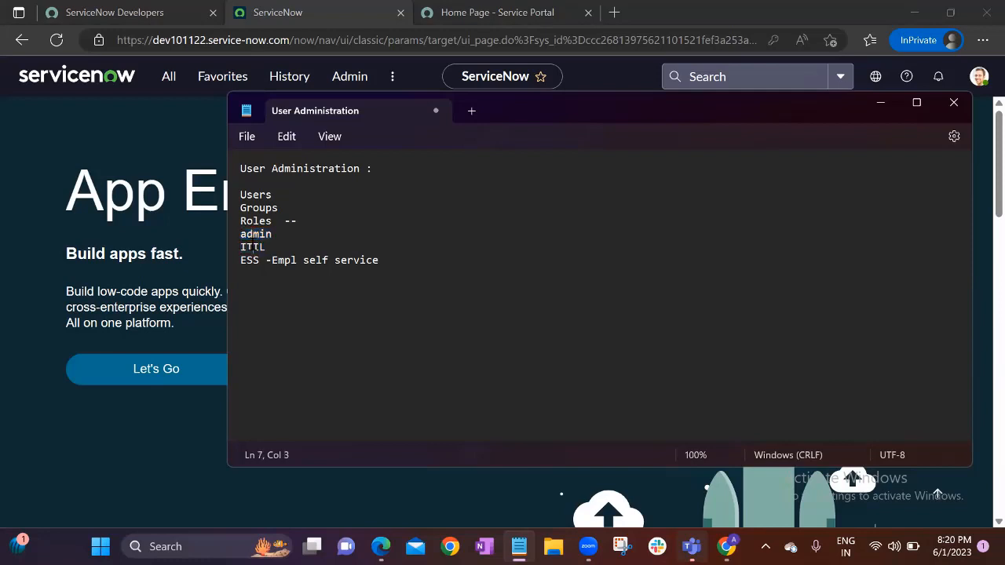
double_click(253, 247)
left_click(254, 234)
left_click(273, 247)
left_click(273, 234)
left_click(267, 248)
left_click(189, 205)
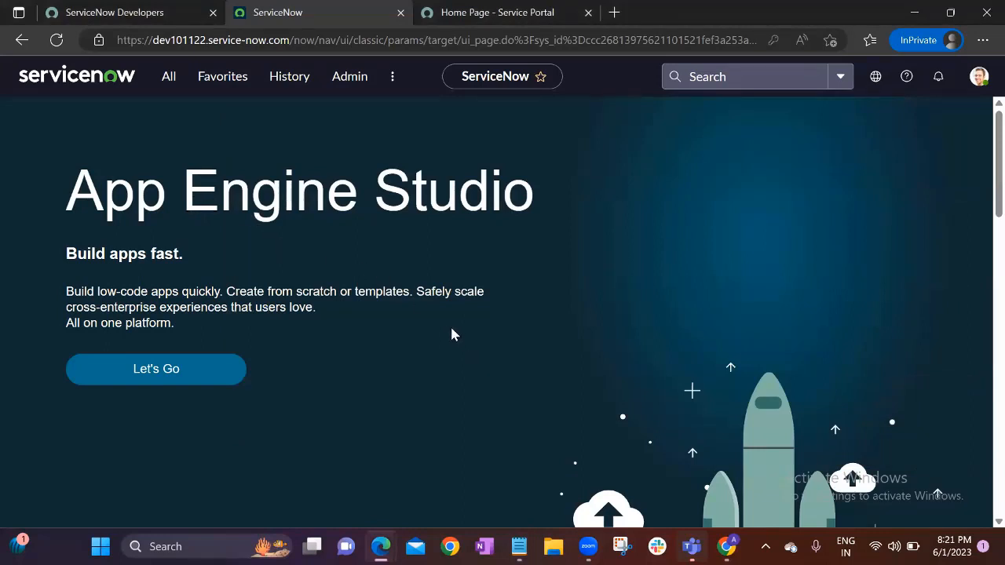
Open the Roles list under System Security > Users and Groups
left_click(173, 79)
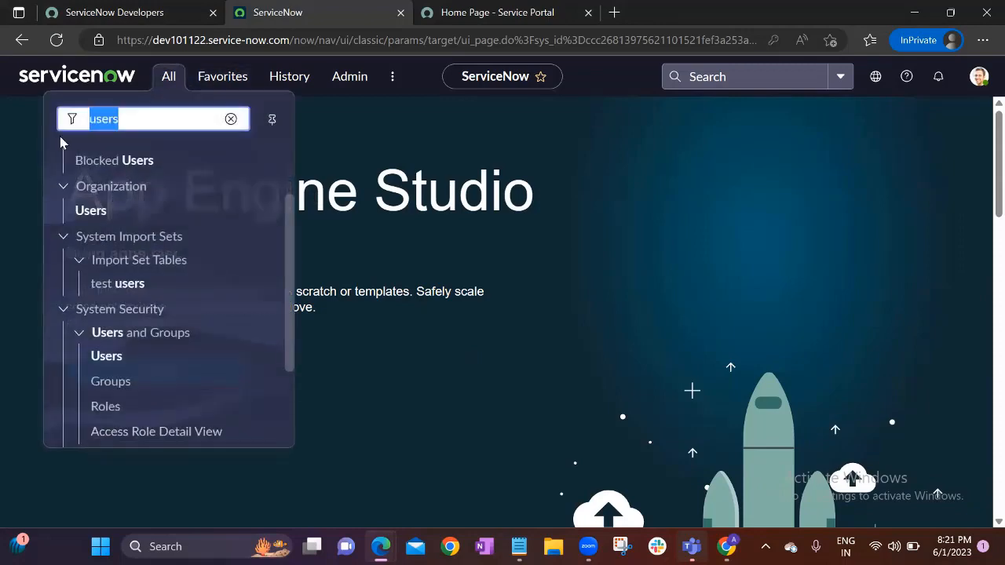
left_click(102, 406)
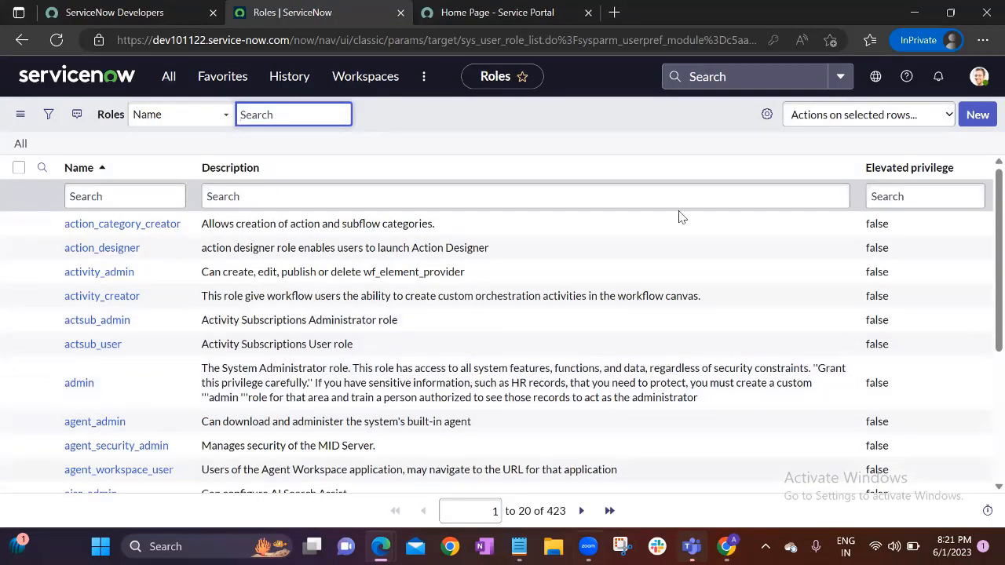
scroll(153, 308, "down", 3)
scroll(153, 306, "up", 4)
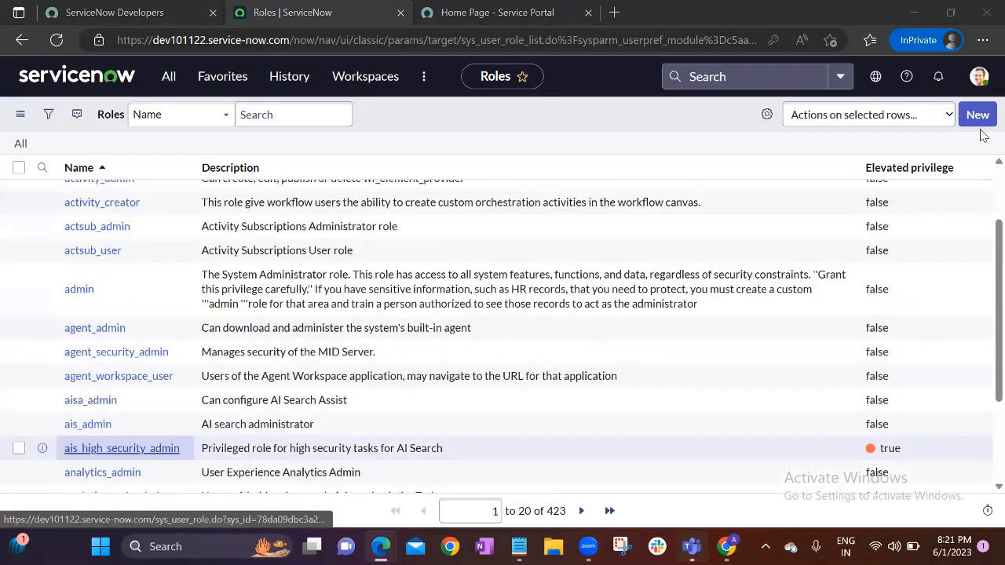
Review the admin role's System Administrator description and open the admin record in a new tab
left_click(117, 395)
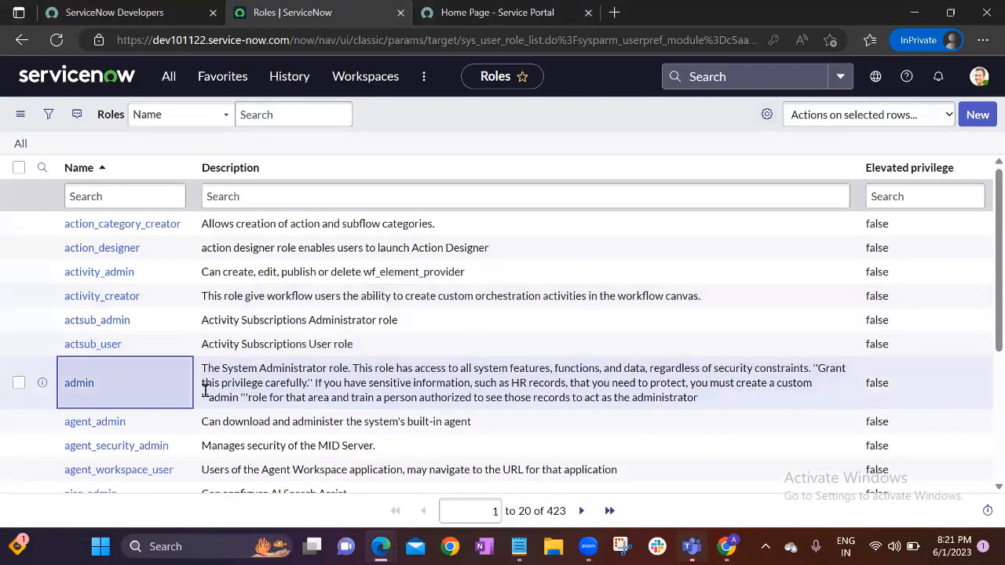
left_click(262, 375)
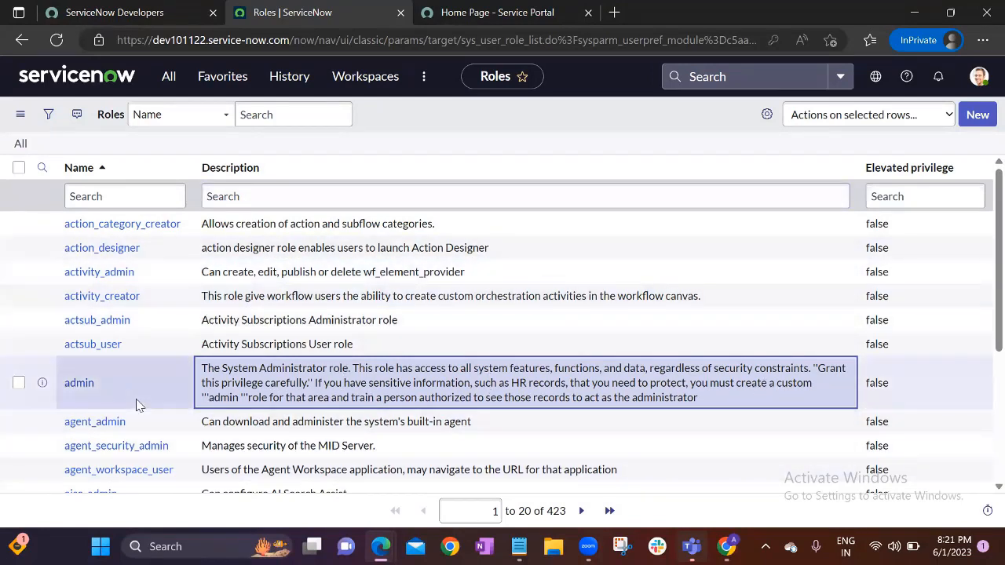
left_click(138, 389)
left_click_drag(258, 384, 252, 384)
left_click(110, 386)
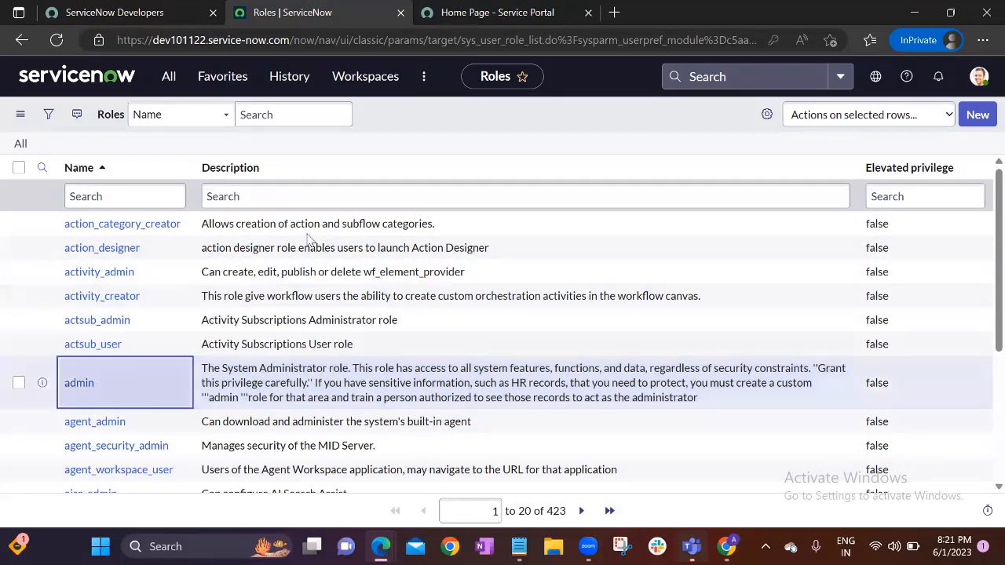
middle_click(80, 390)
Filter roles by name 'itil' and open the itil role record in a new tab
left_click(155, 196)
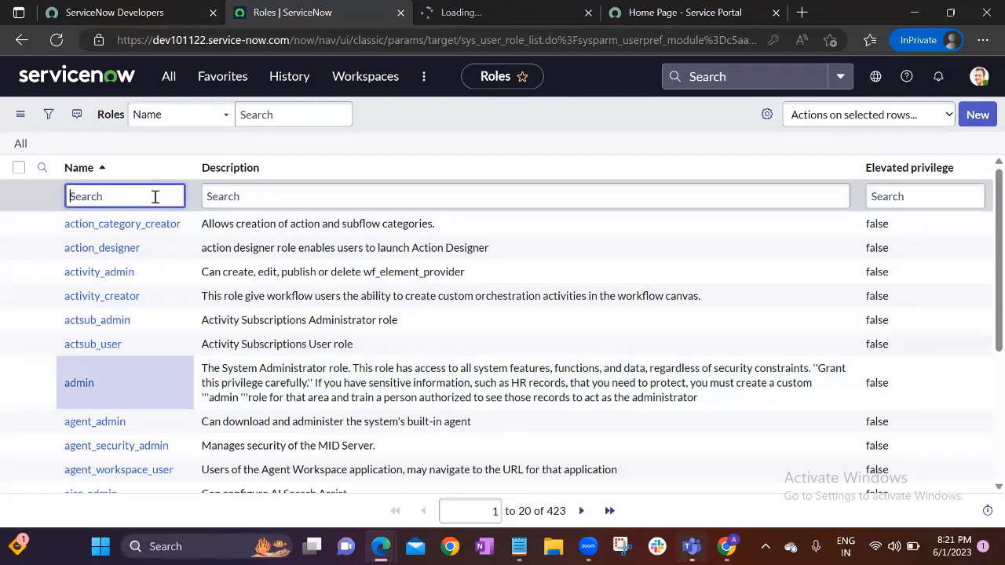
type("itil")
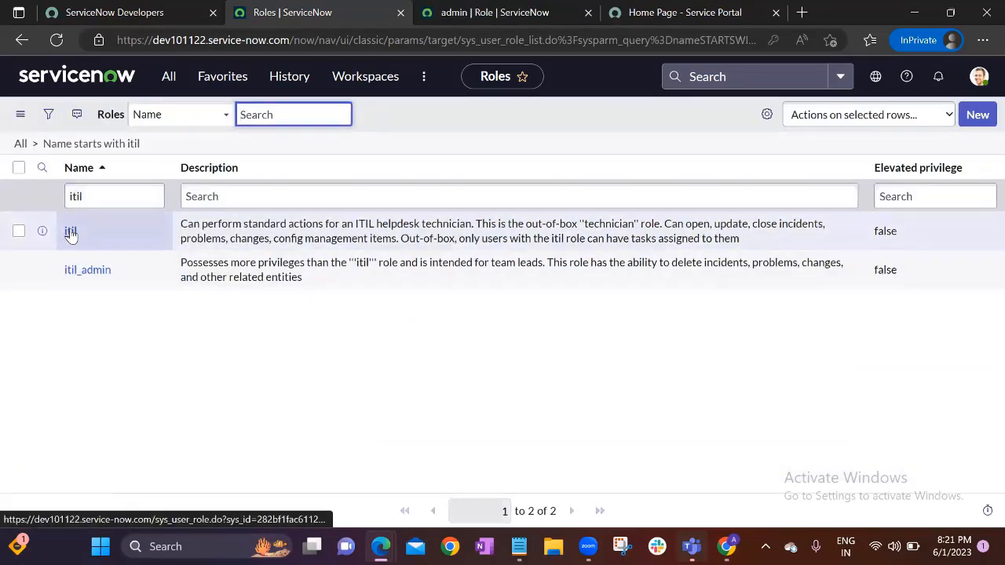
middle_click(70, 232)
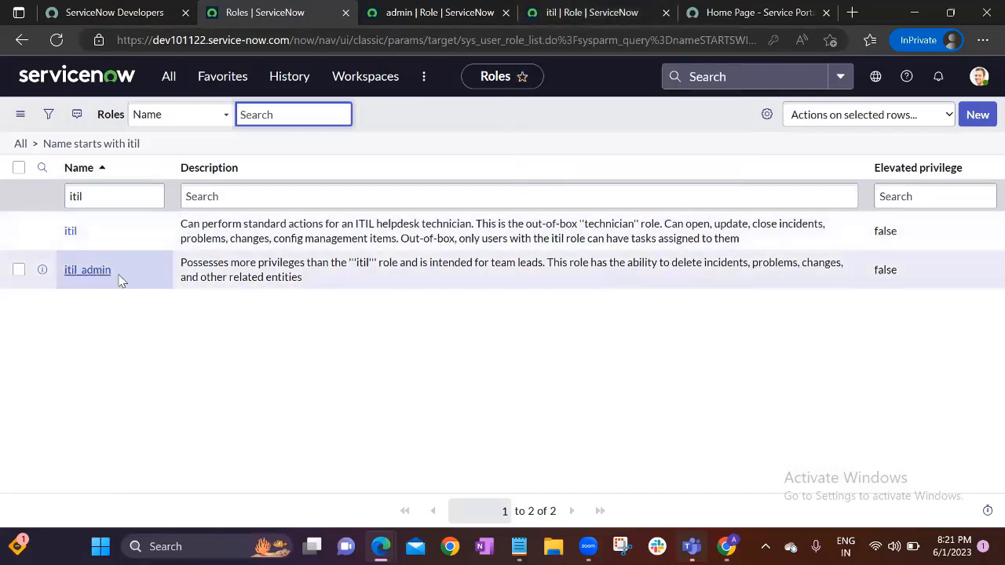
Compare the itil_admin role's name and description with the itil role
left_click(148, 278)
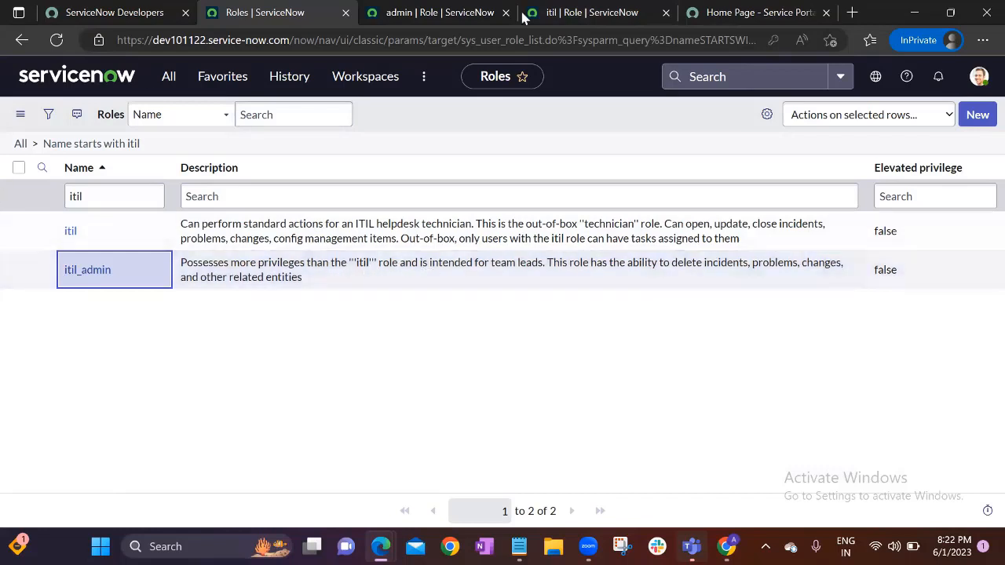
left_click(512, 263)
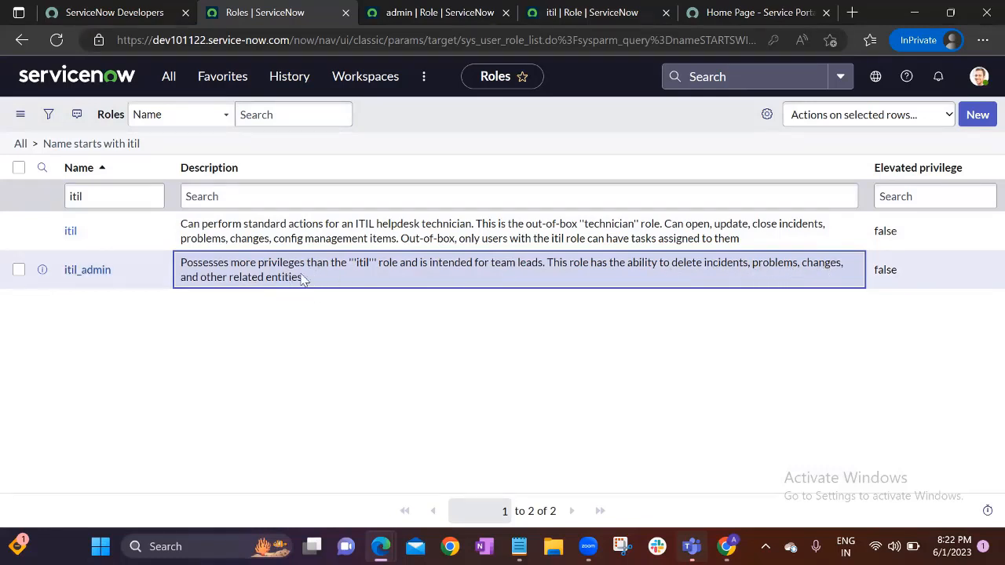
left_click(157, 279)
left_click(151, 232)
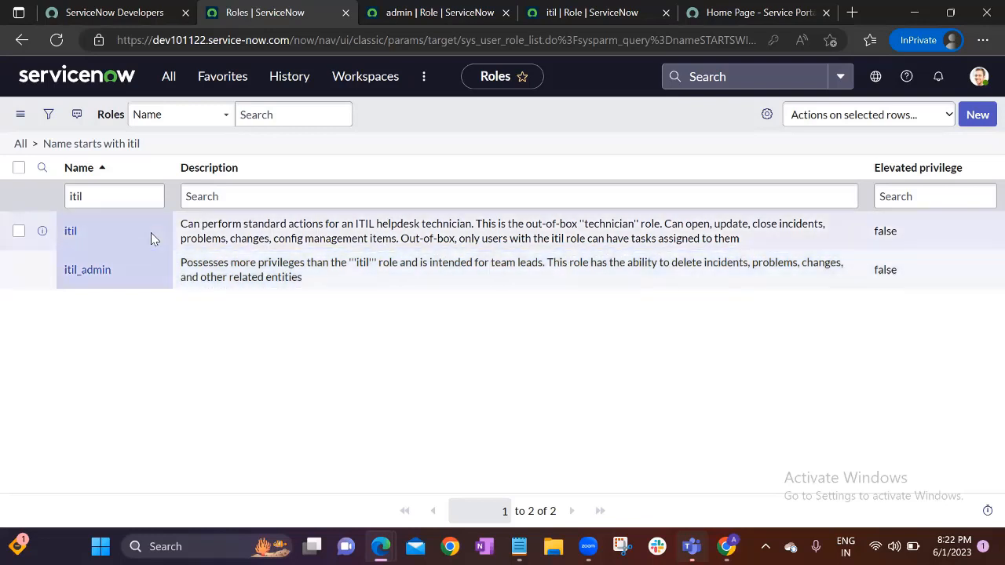
left_click(150, 280)
left_click(230, 277)
left_click(120, 234)
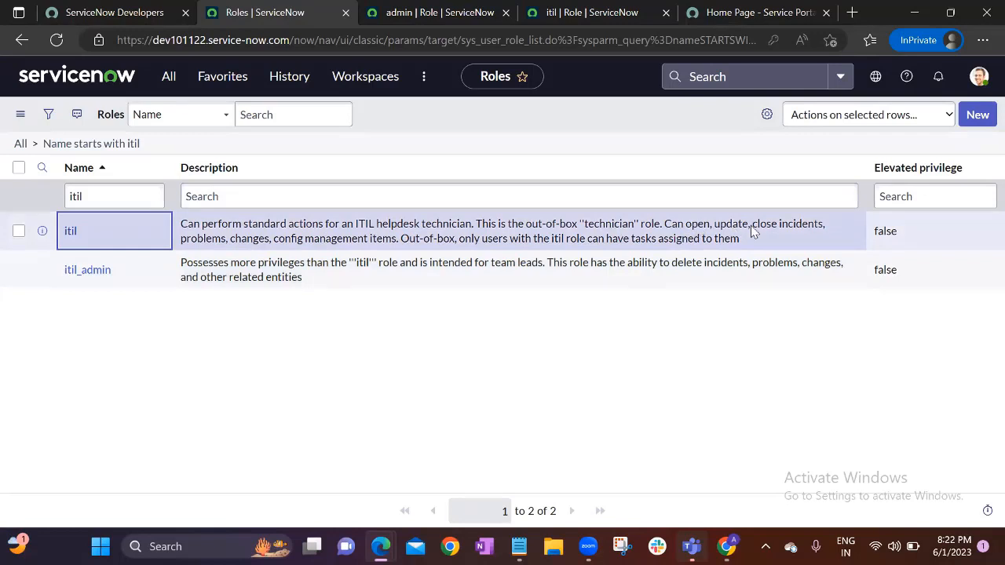
left_click(538, 269)
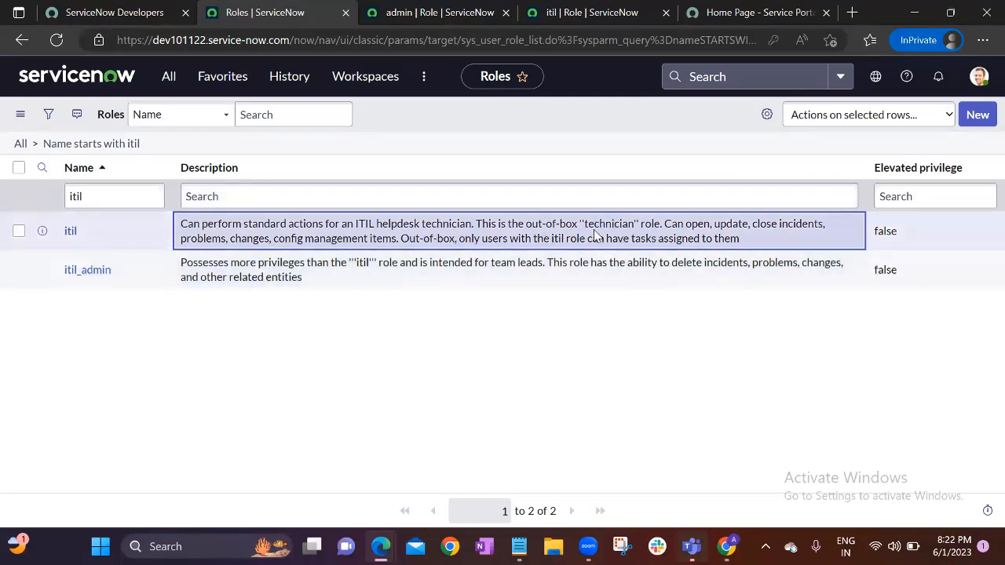
left_click(146, 280)
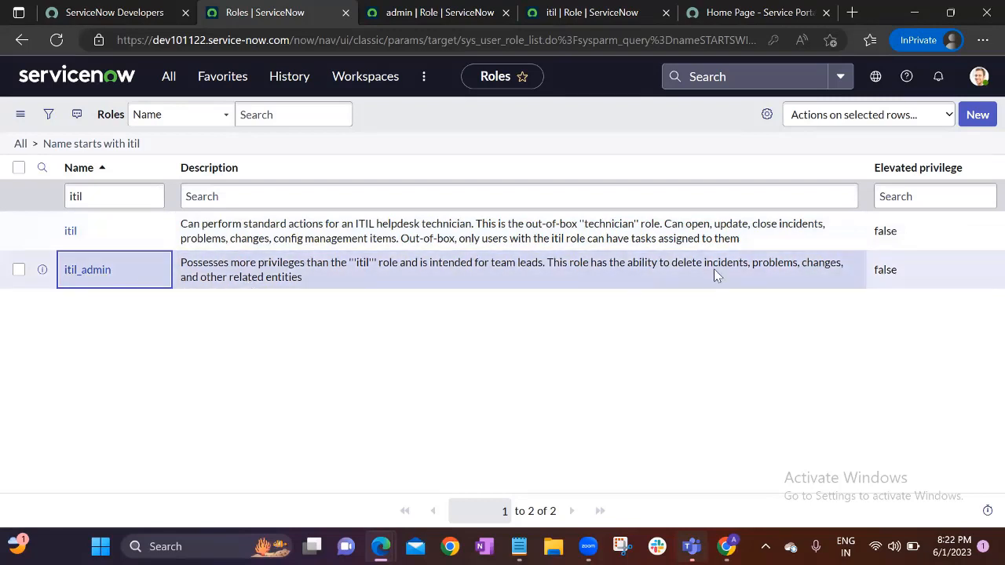
Review the itil role's description, then return to the ServiceNow home page
key("Right")
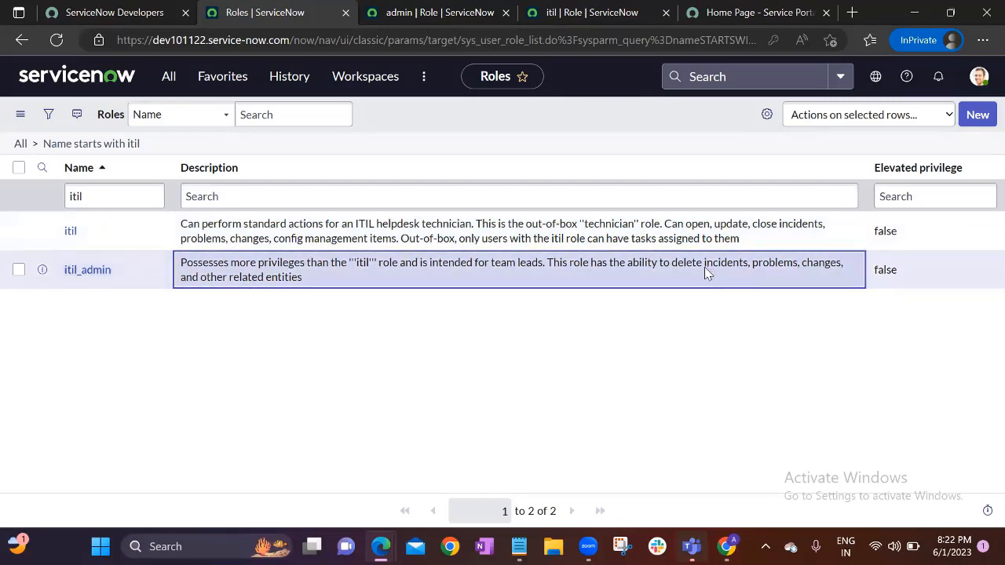
key("Up")
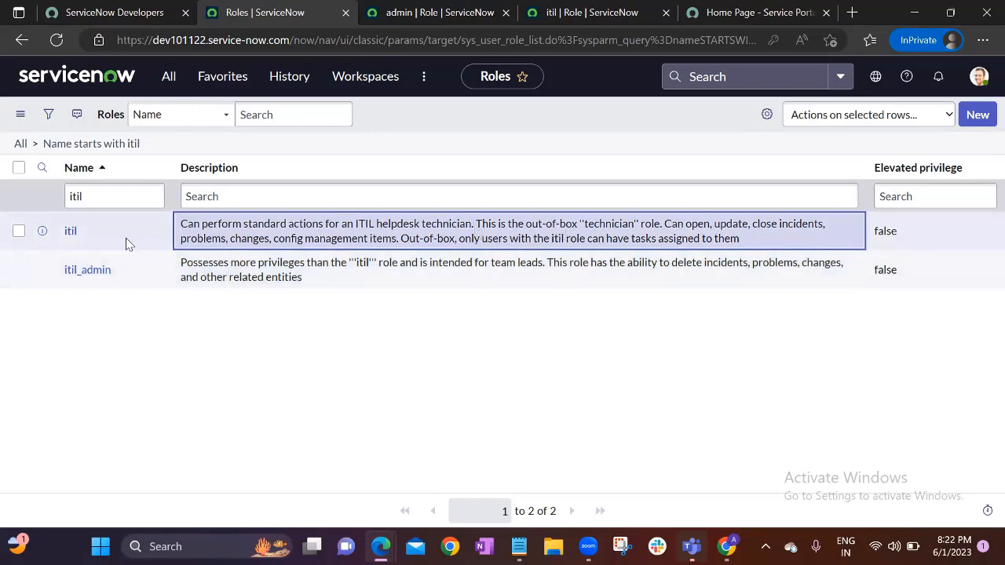
left_click(127, 238)
left_click(314, 230)
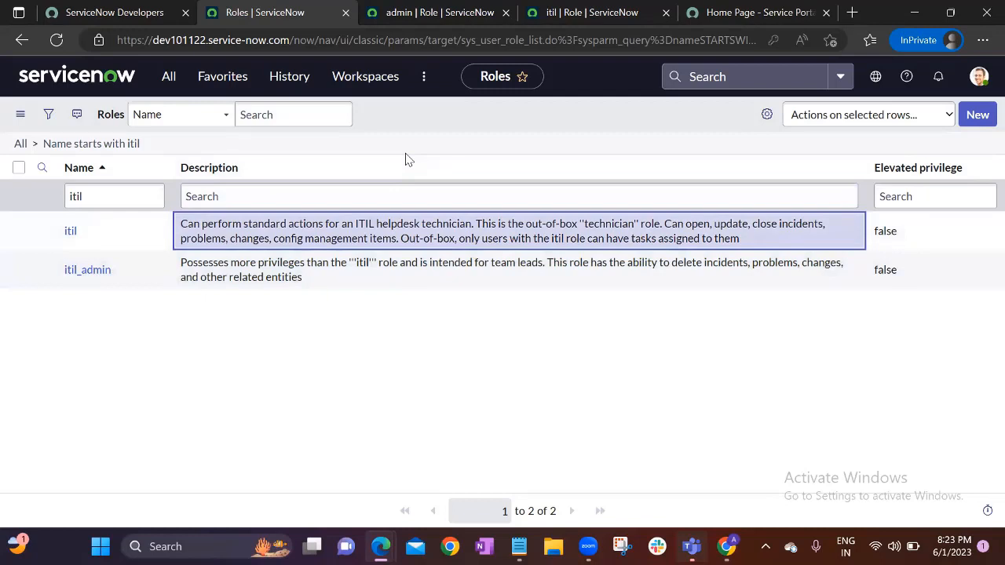
left_click(122, 241)
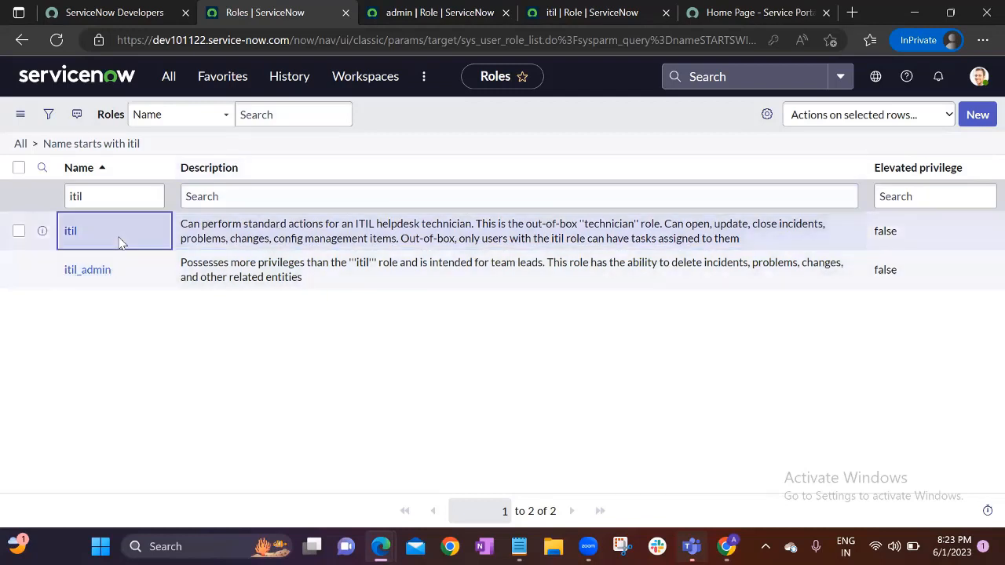
left_click(275, 240)
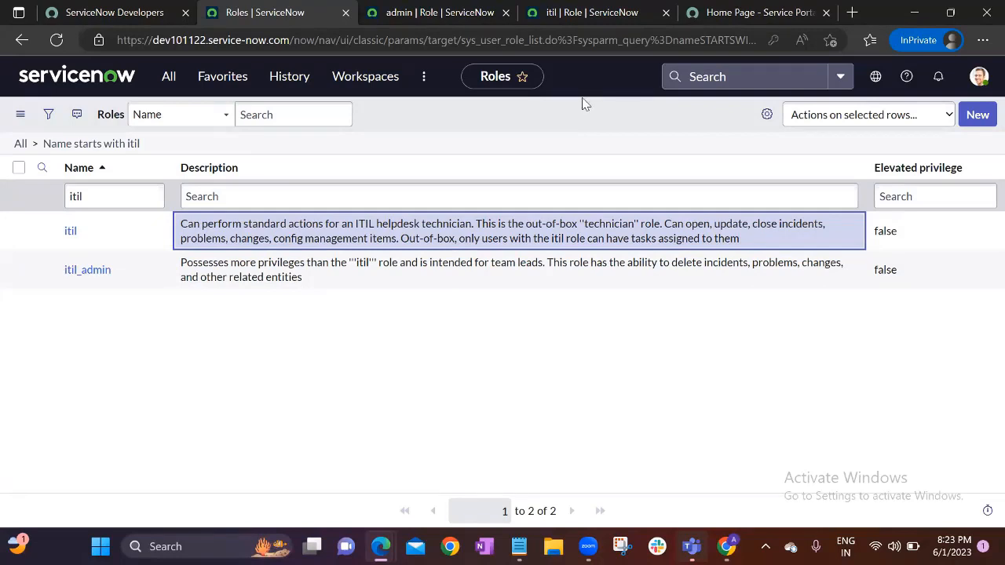
left_click(60, 87)
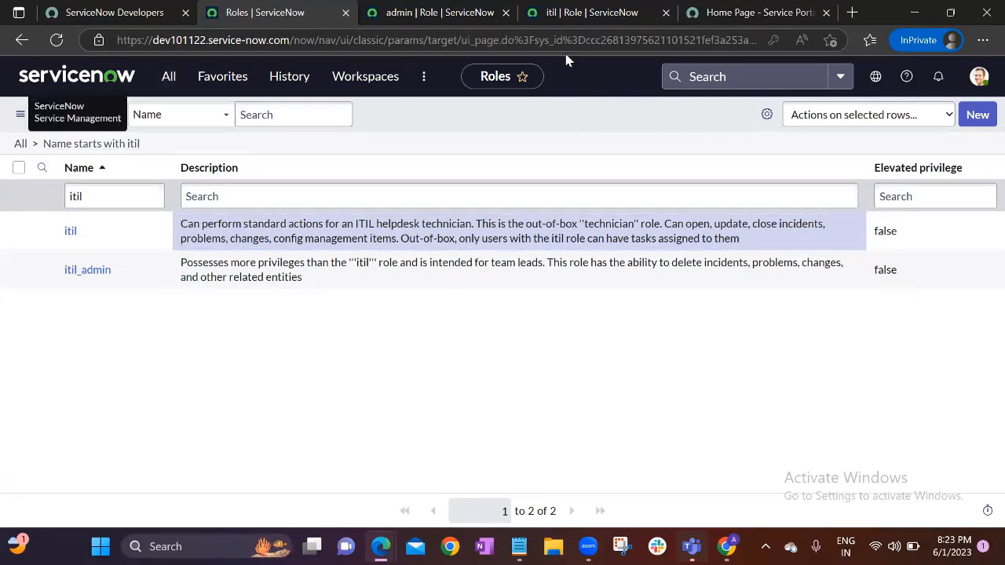
Open the Users list and open the first user's record in a new tab
left_click(168, 79)
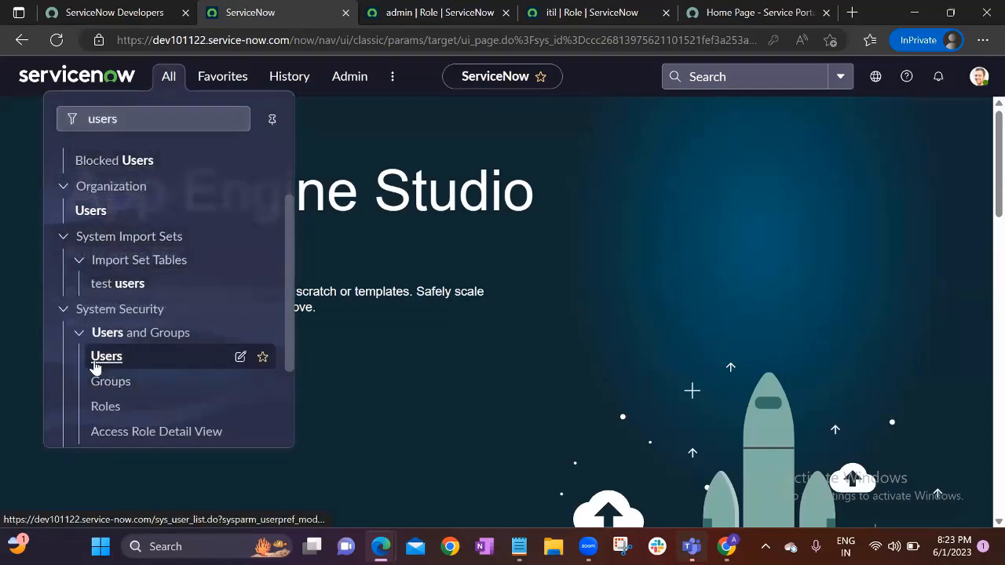
left_click(99, 362)
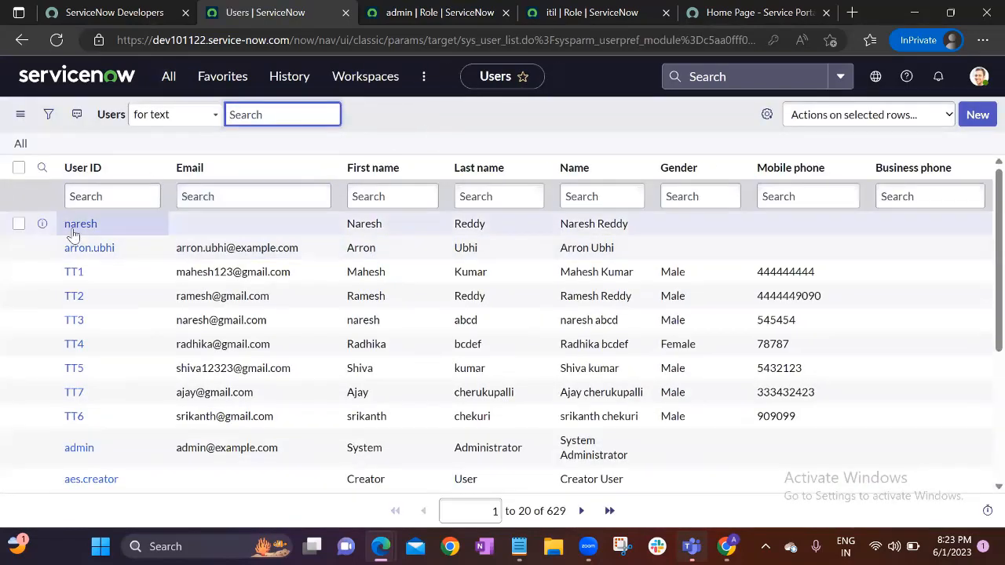
middle_click(74, 225)
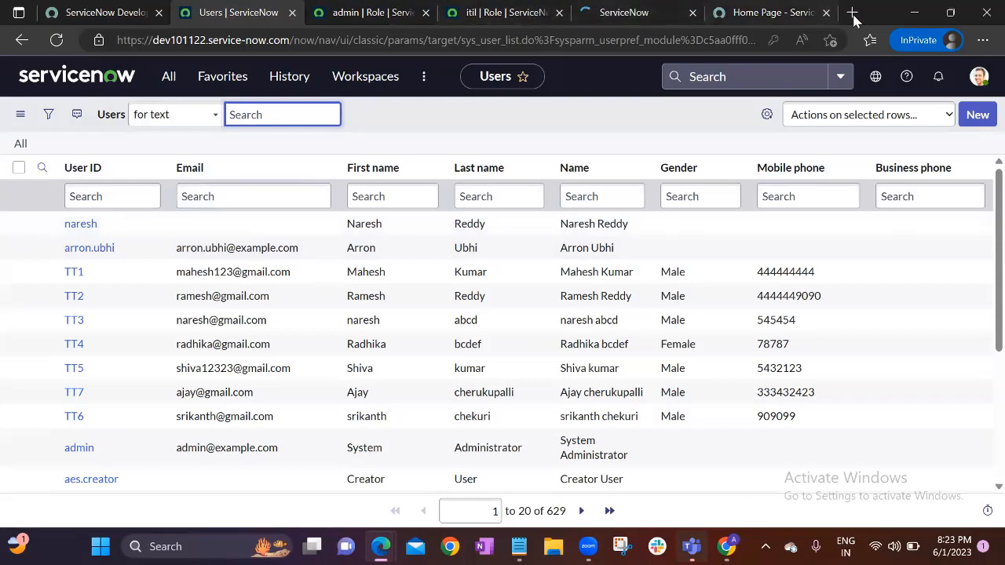
Close the Service Portal tab and show the user's empty Roles list
left_click(826, 12)
left_click(775, 13)
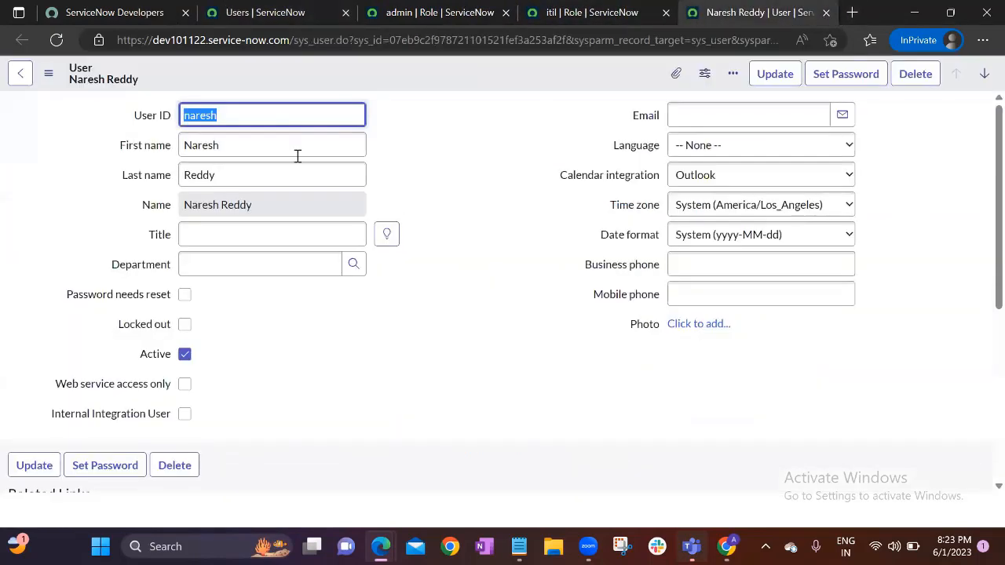
scroll(411, 246, "down", 5)
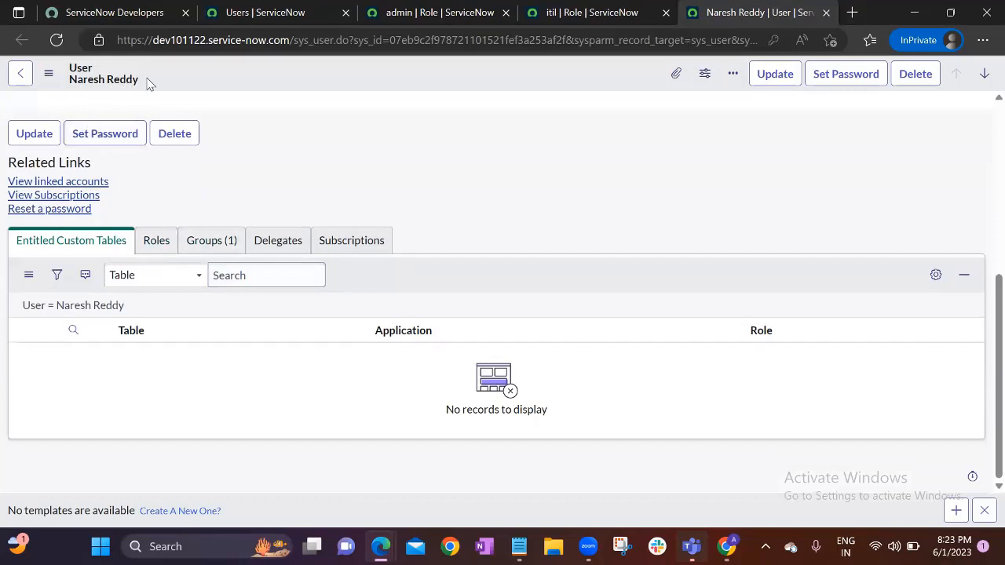
left_click(161, 240)
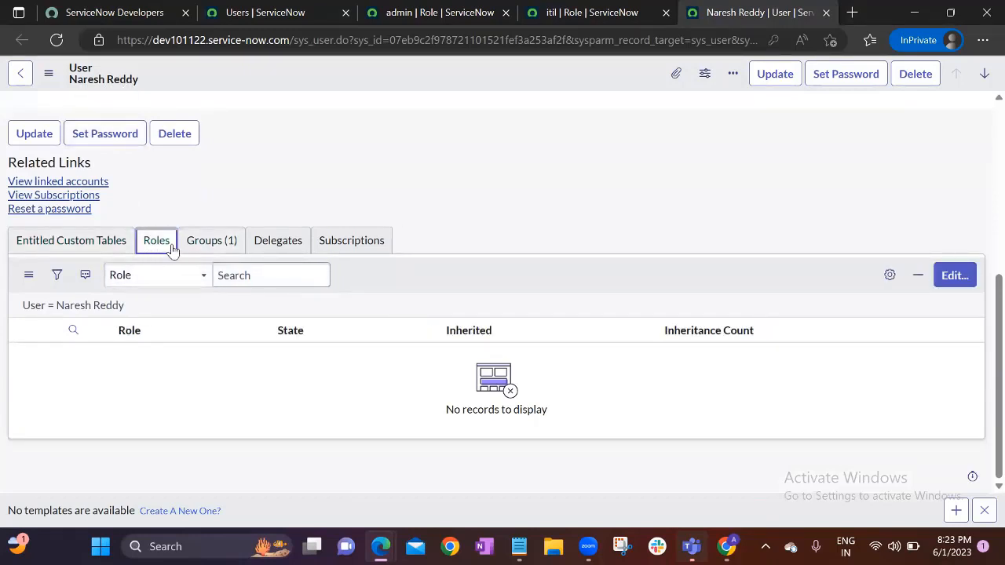
left_click(565, 239)
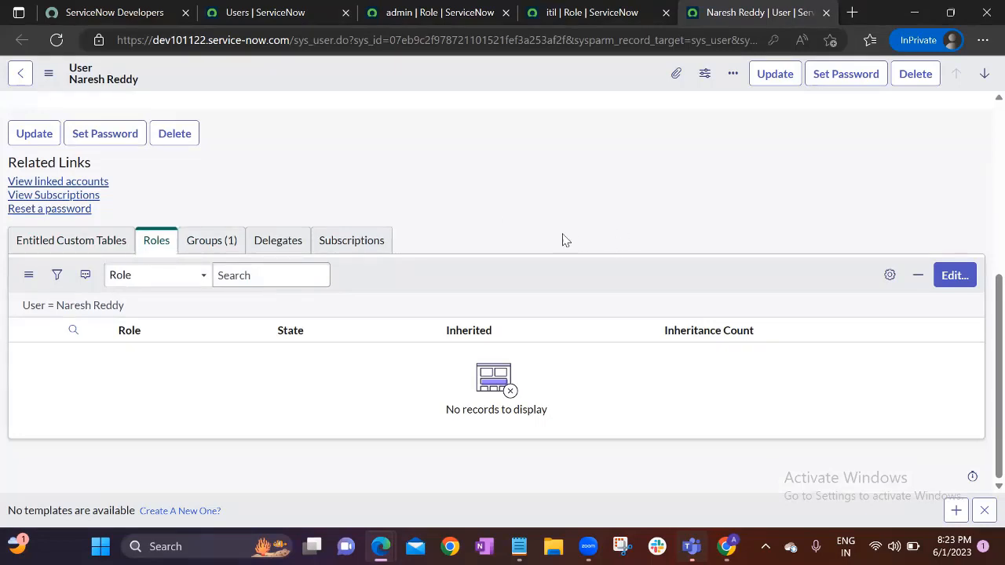
Add the admin role to the user's Roles List in Edit Members and save
left_click(954, 277)
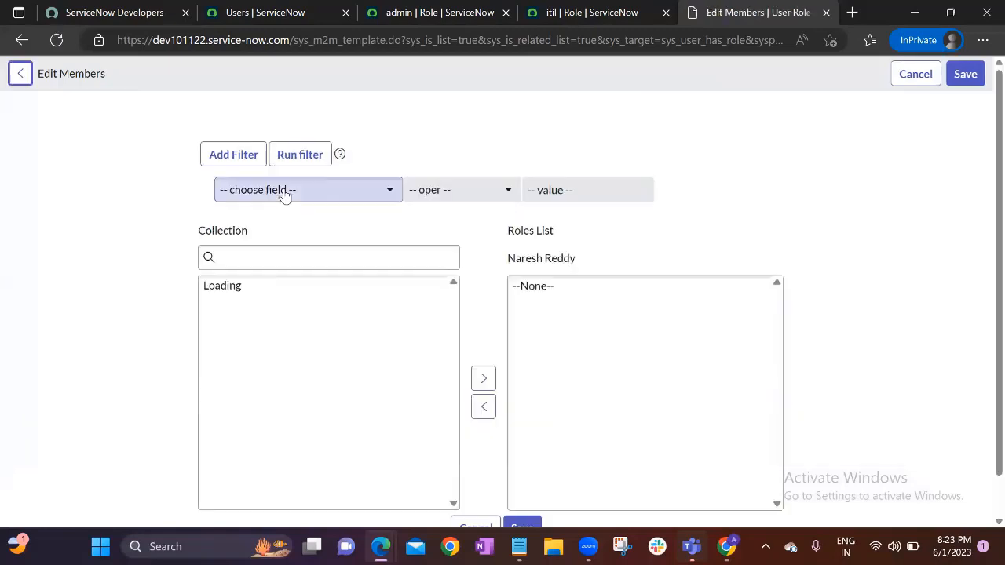
left_click(274, 250)
left_click(228, 368)
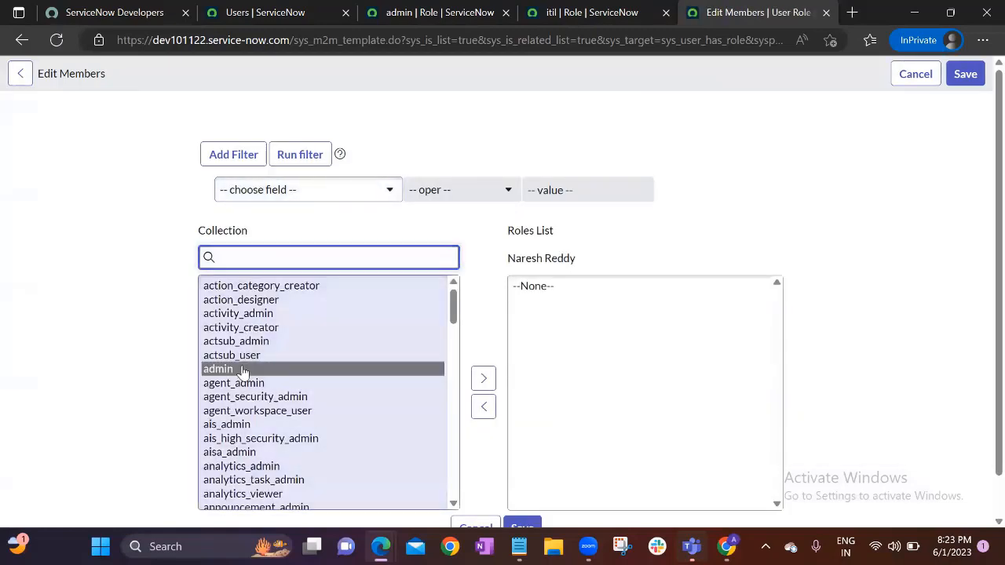
left_click(483, 378)
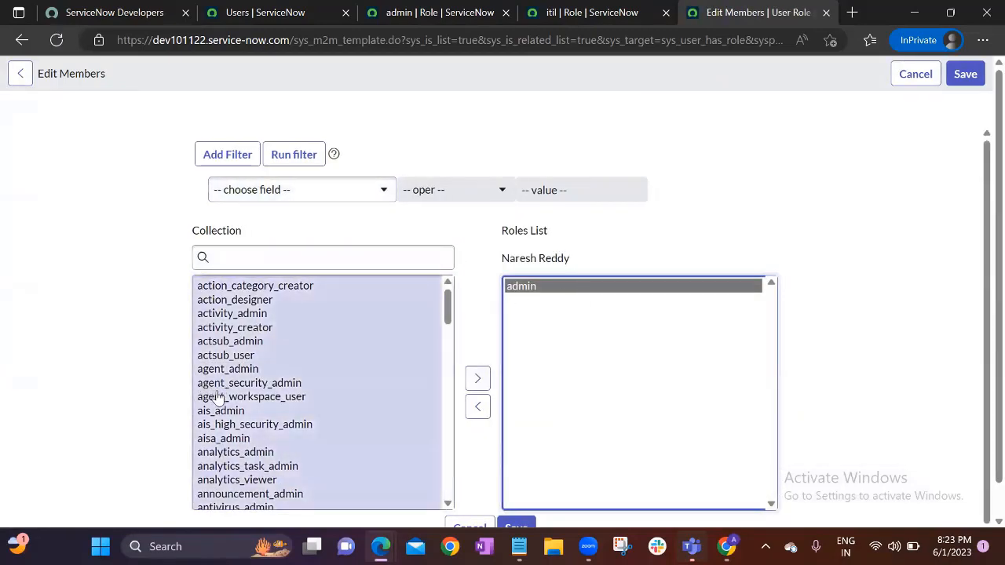
left_click(955, 77)
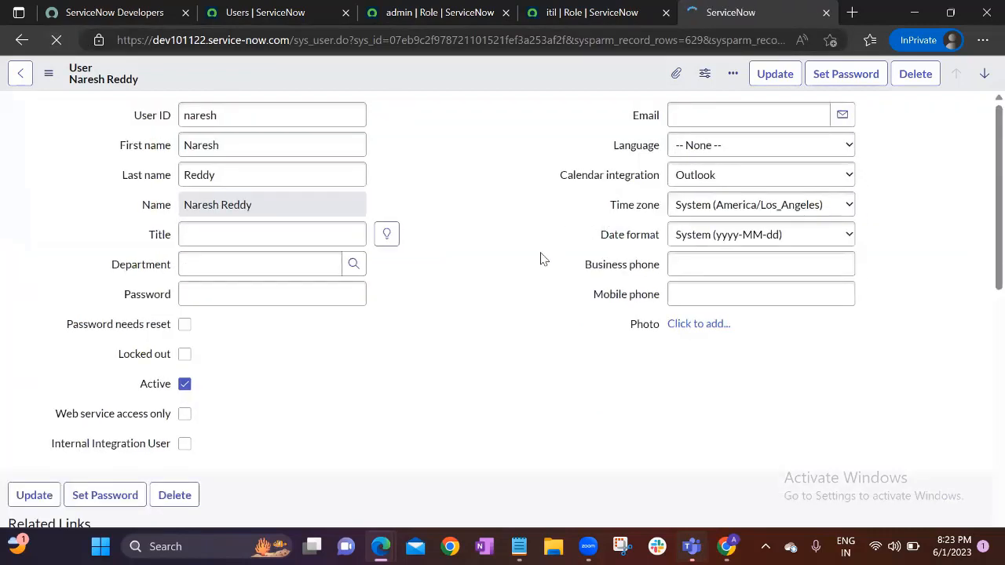
Confirm admin appears directly assigned among the user's 26 roles
scroll(478, 289, "down", 7)
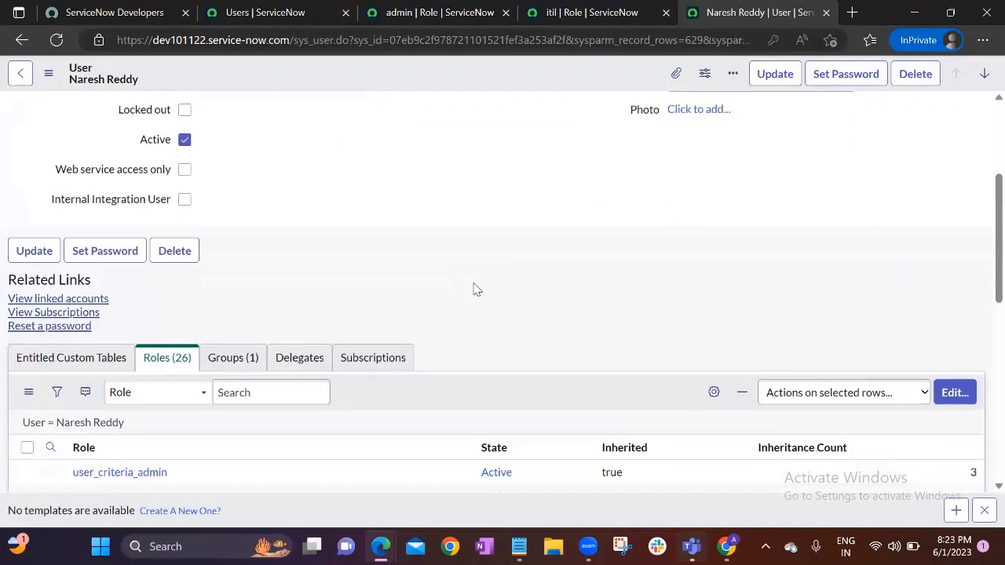
scroll(191, 232, "up", 2)
scroll(177, 299, "up", 1)
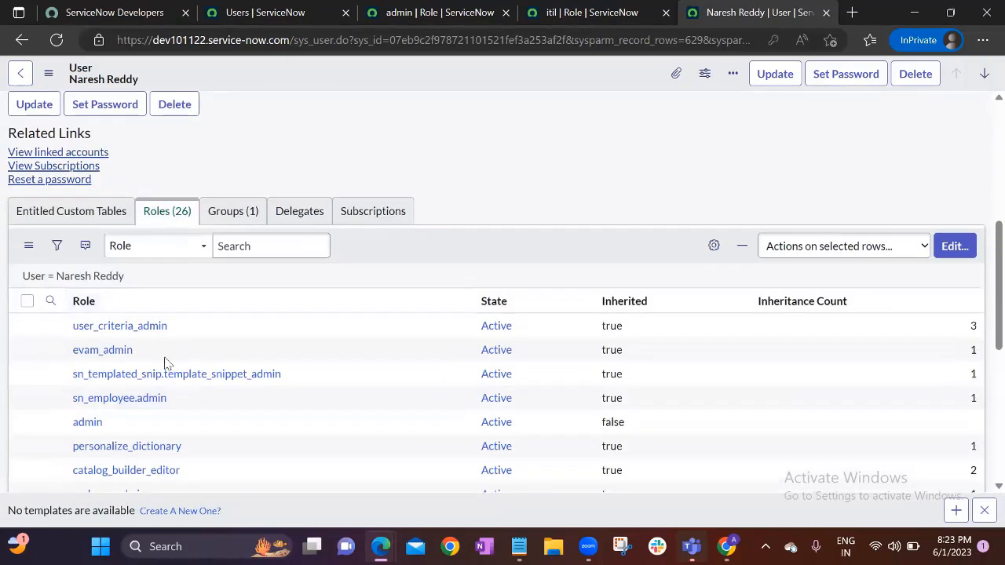
left_click(149, 431)
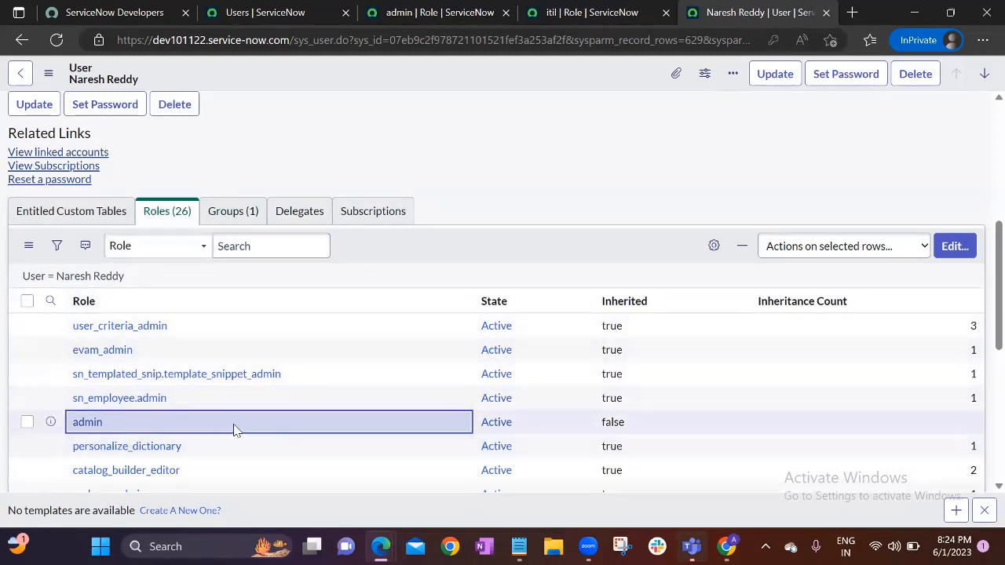
scroll(234, 415, "up", 5)
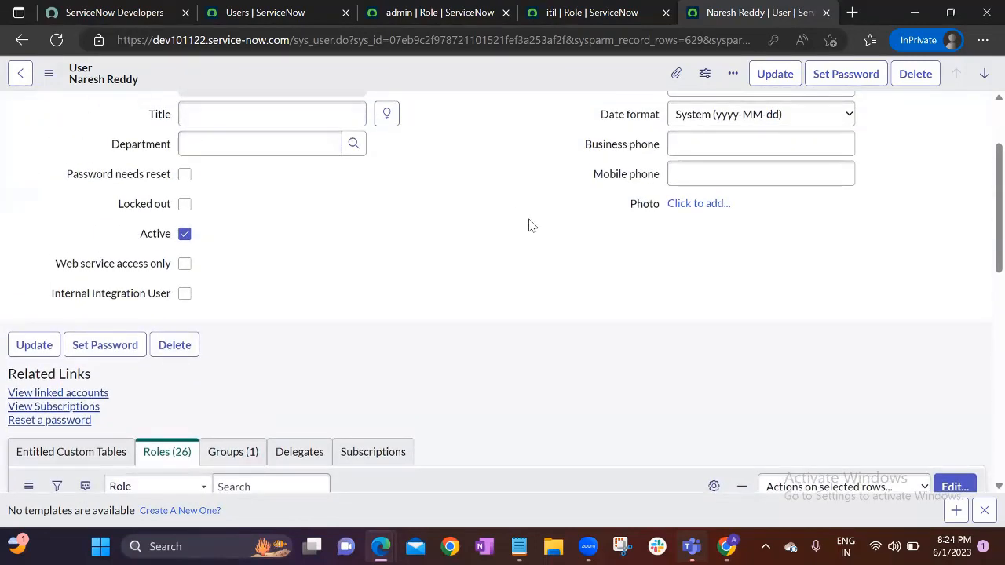
scroll(530, 224, "up", 3)
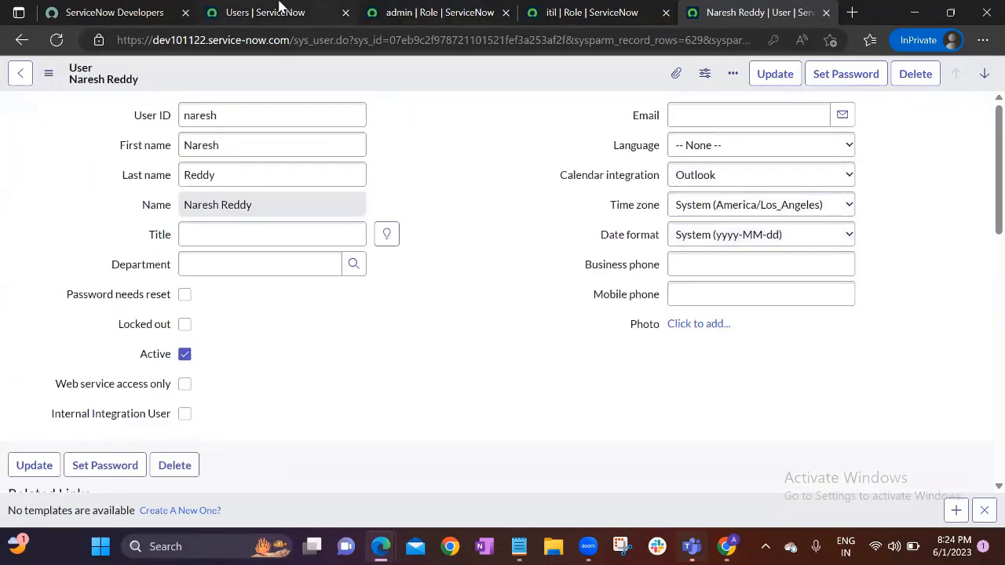
Start a new user record from the Users list and enter the new user's ID
left_click(279, 10)
left_click(978, 114)
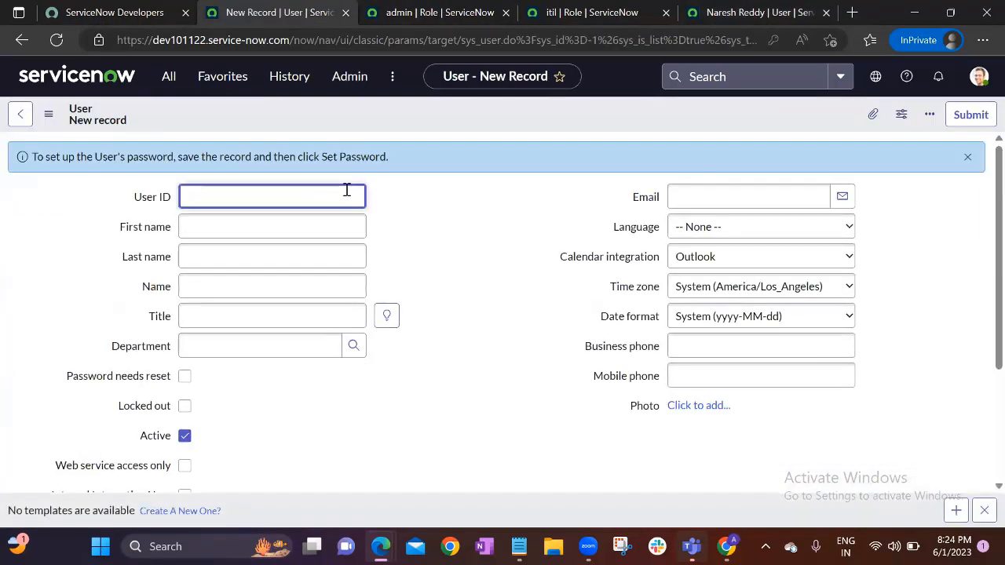
type("a")
key("BackSpace")
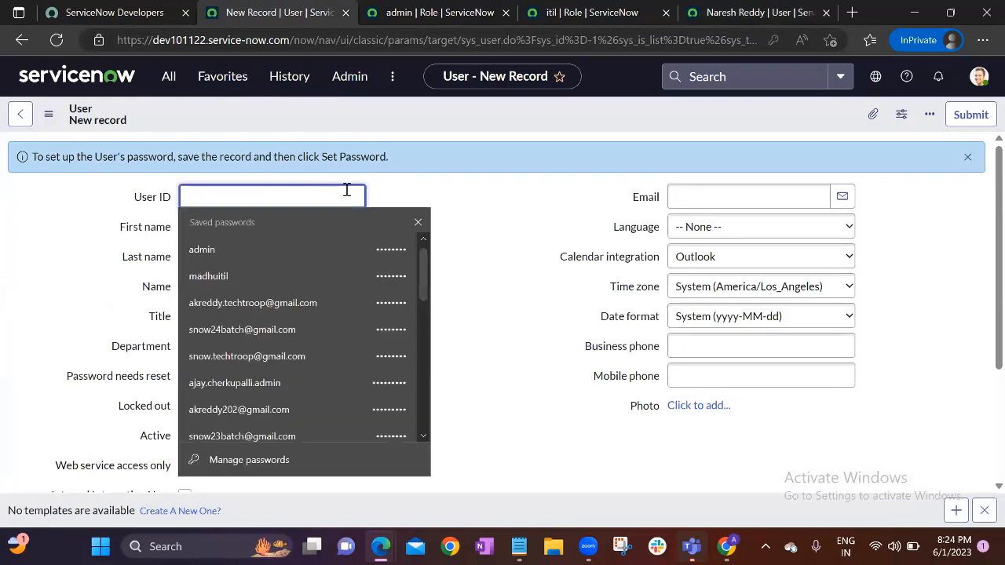
type("mahe")
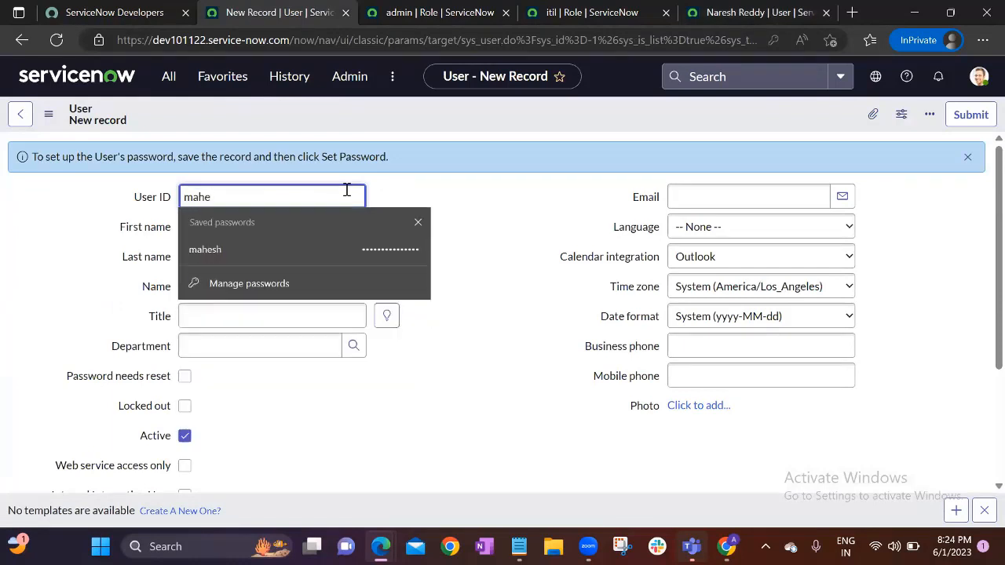
type("shitil")
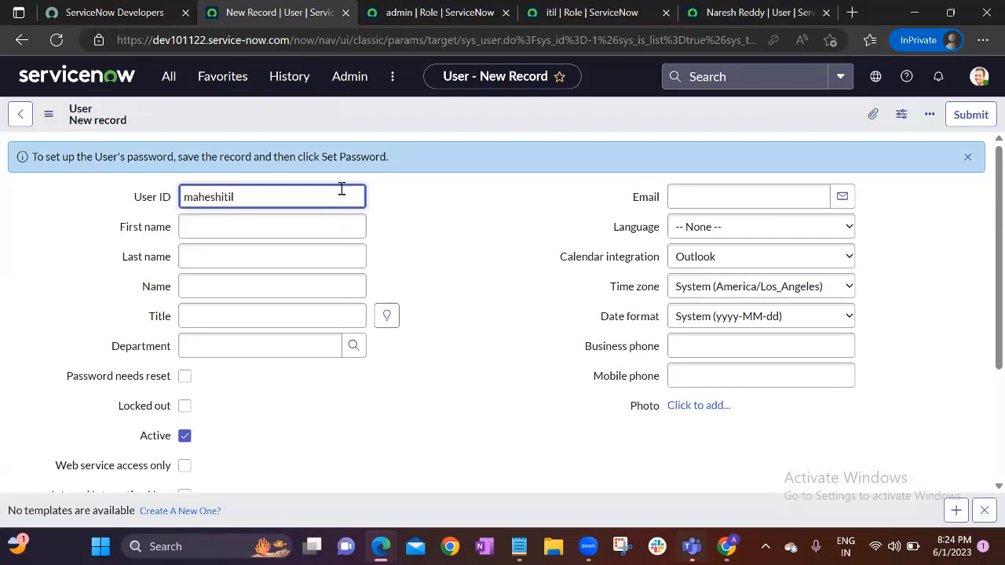
Fill in the new user's first and last name and save the record
left_click(220, 227)
type("ma")
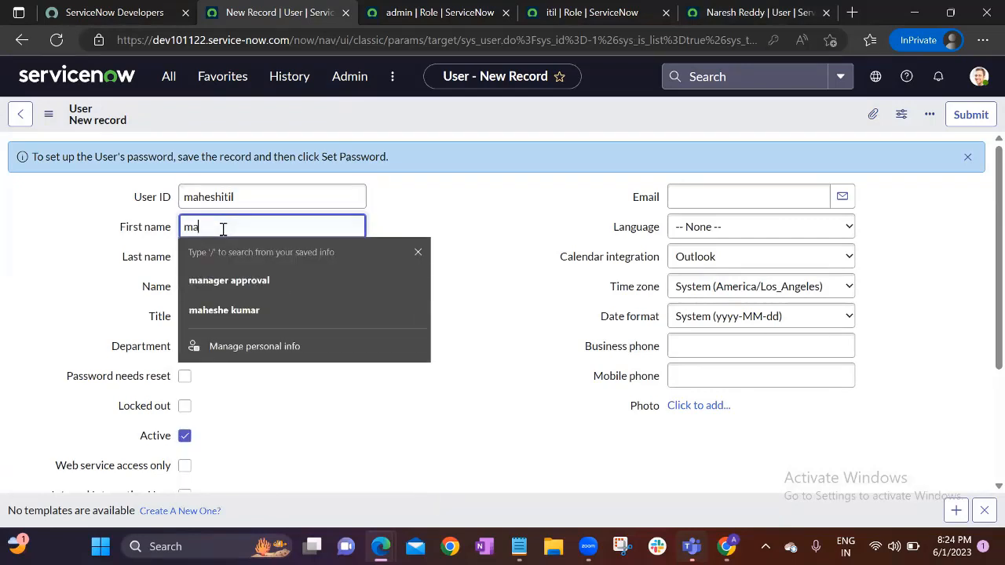
type("hesh")
key("Tab")
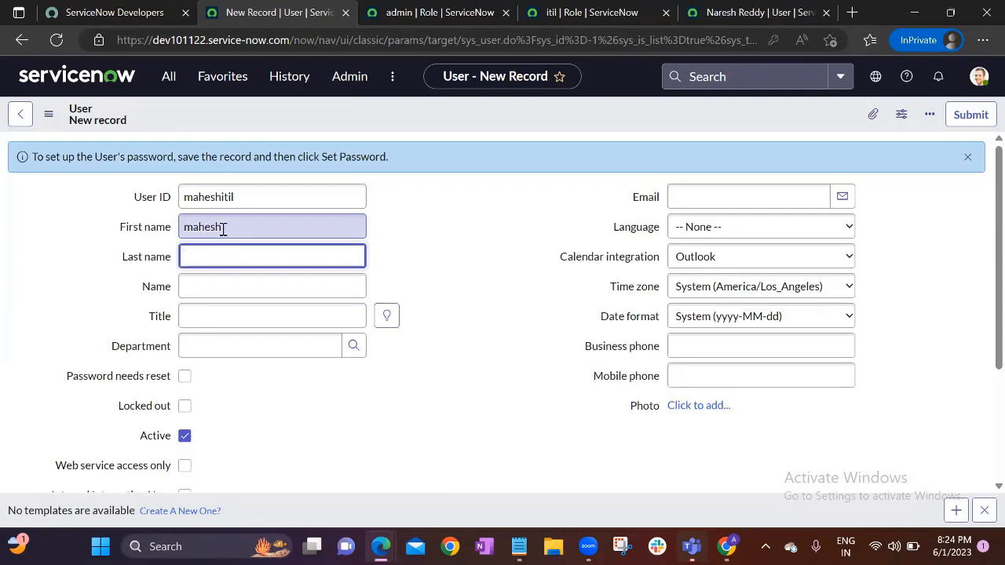
type("ITIL")
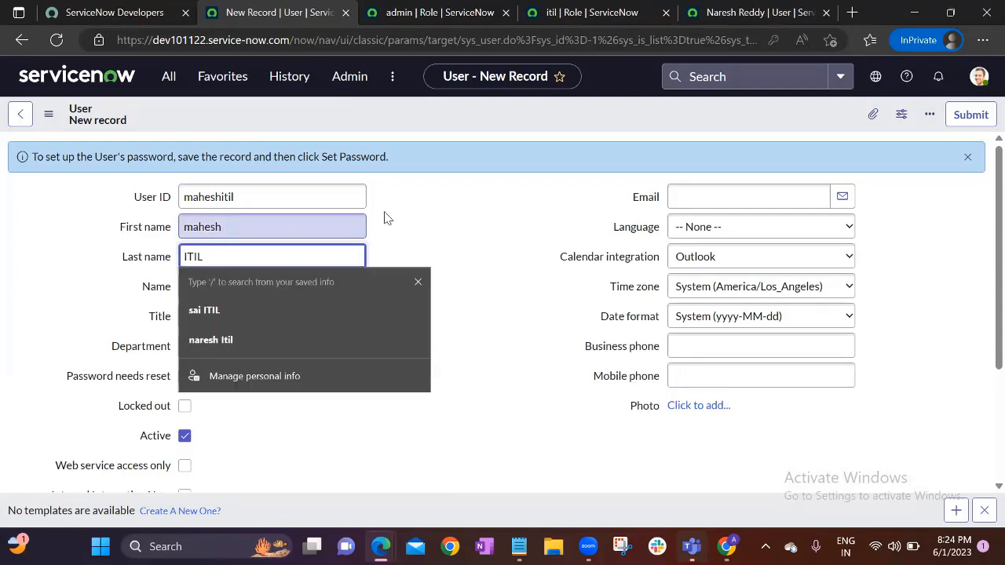
left_click(428, 203)
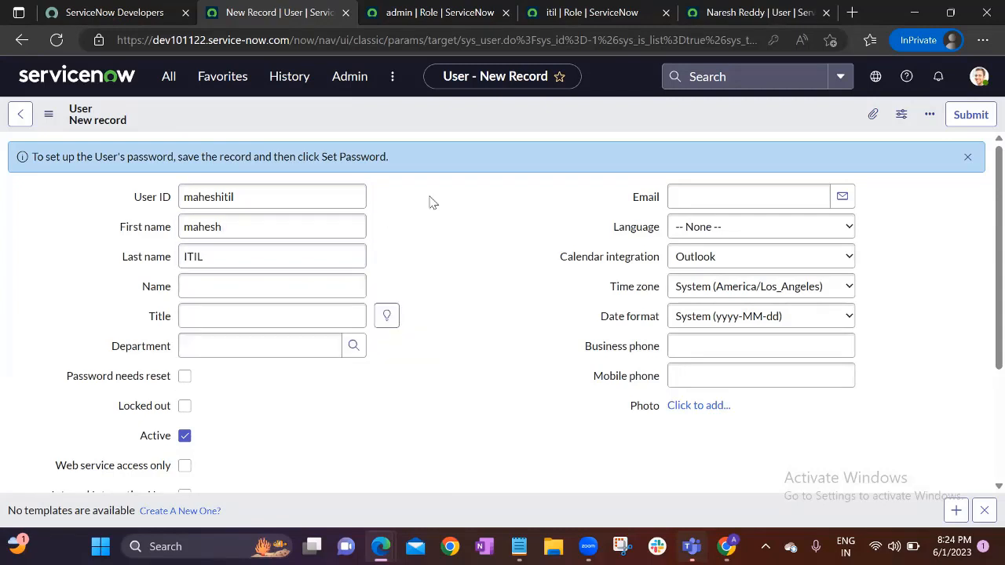
right_click(430, 115)
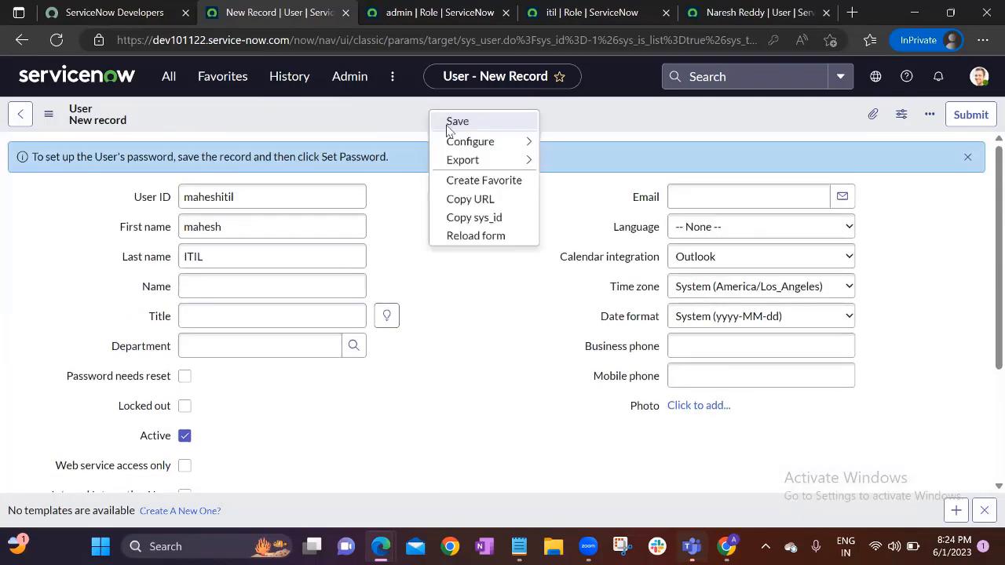
left_click(457, 121)
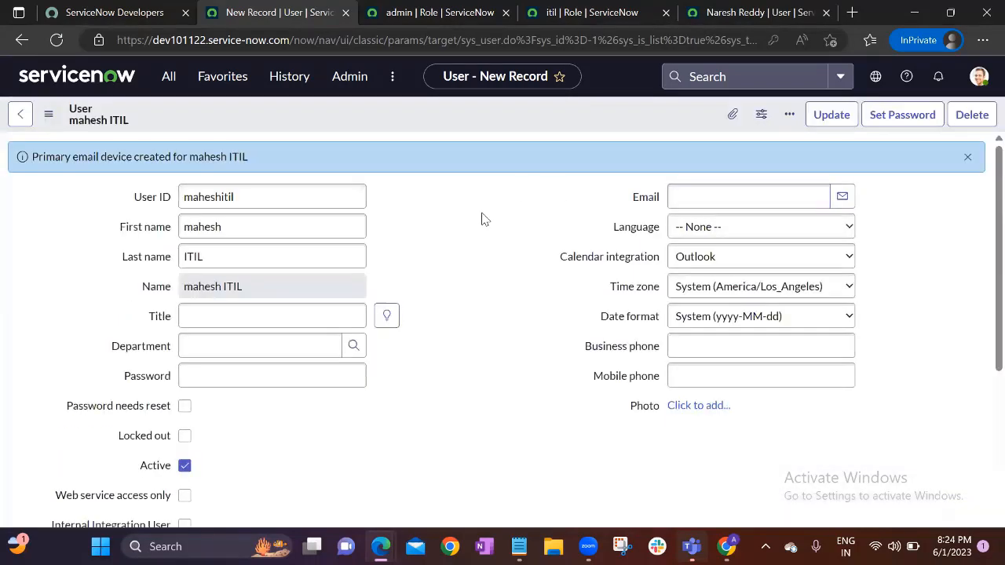
scroll(476, 222, "down", 5)
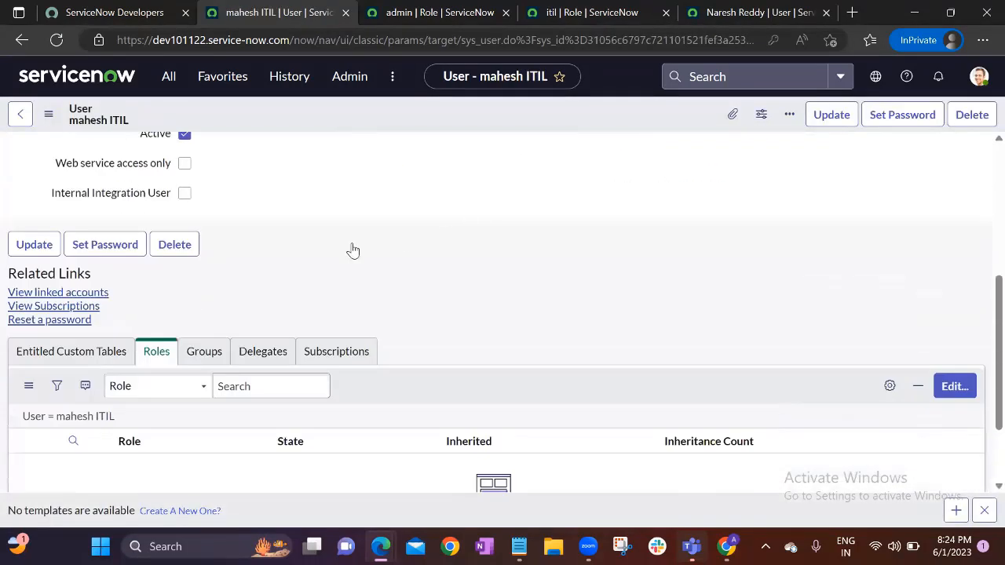
Search for itil in Edit Members, add it to the new user's Roles List, and save
left_click(955, 275)
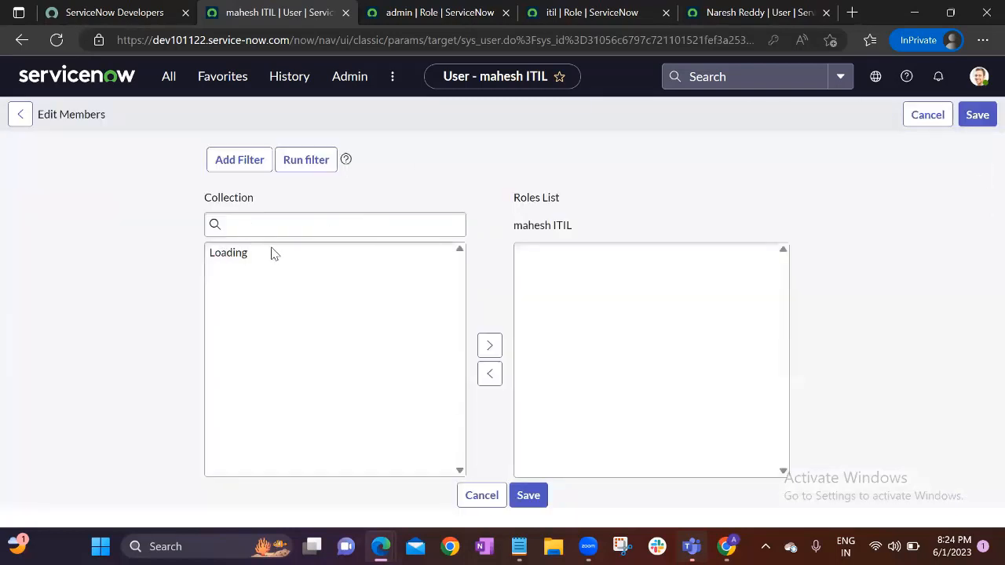
left_click(288, 305)
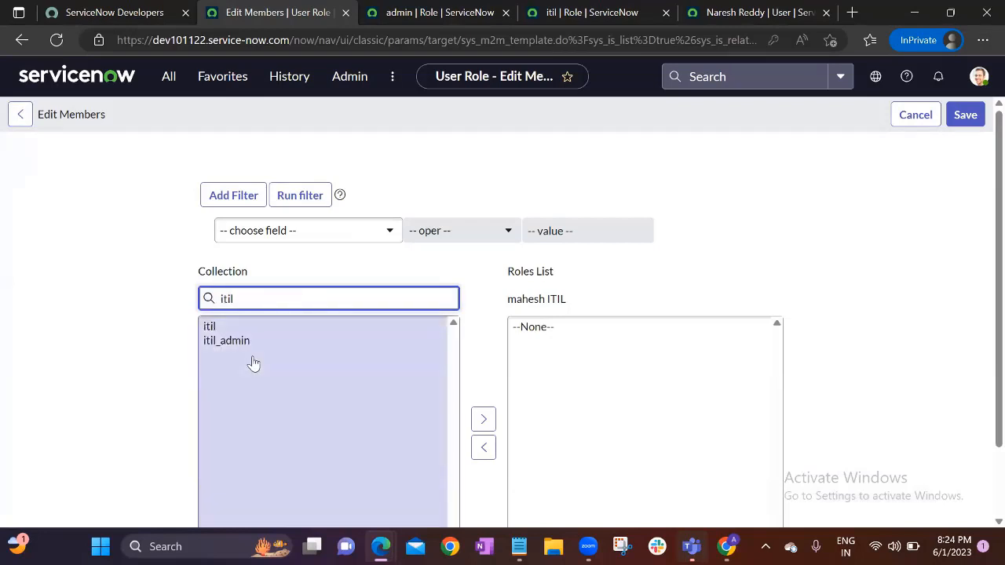
left_click(235, 327)
left_click(484, 399)
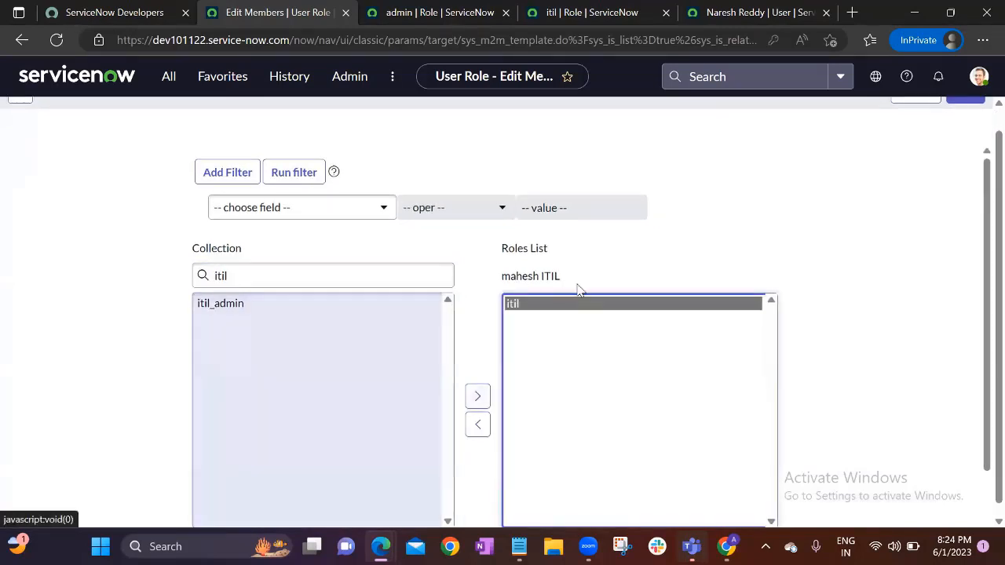
left_click(966, 115)
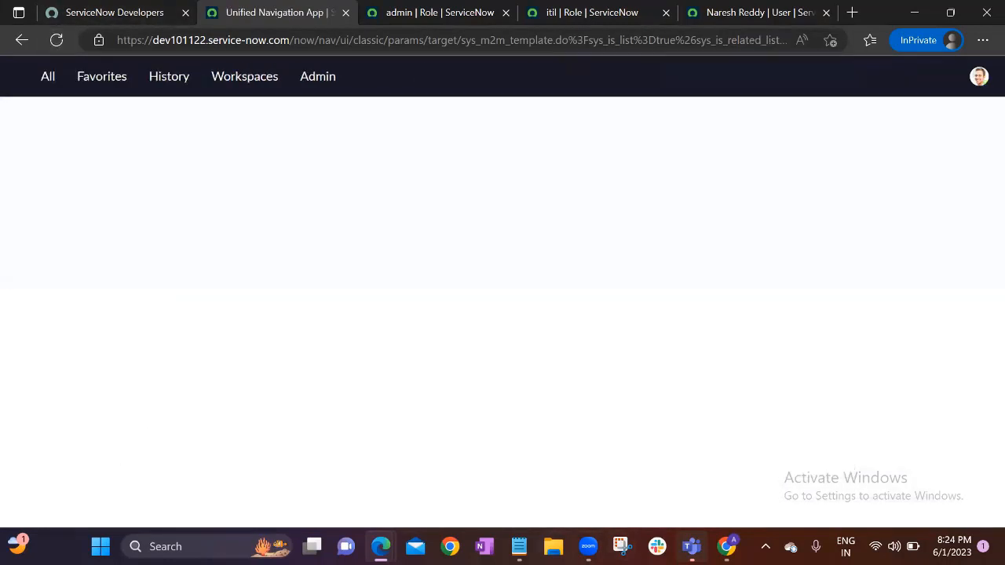
In the User Administration notes, add a line pairing the existing user with admin
left_click(518, 537)
left_click(399, 264)
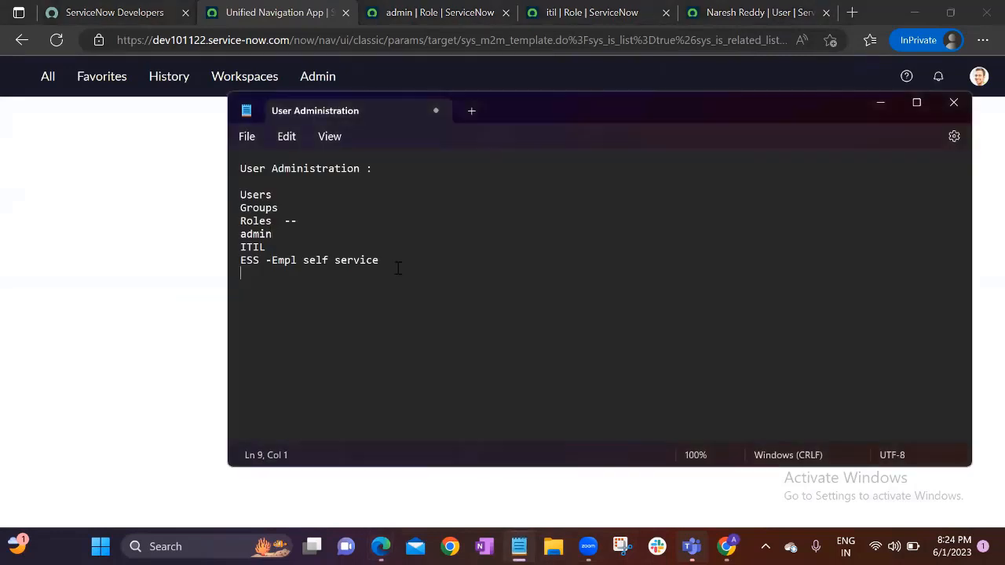
key("Return")
type("Nares")
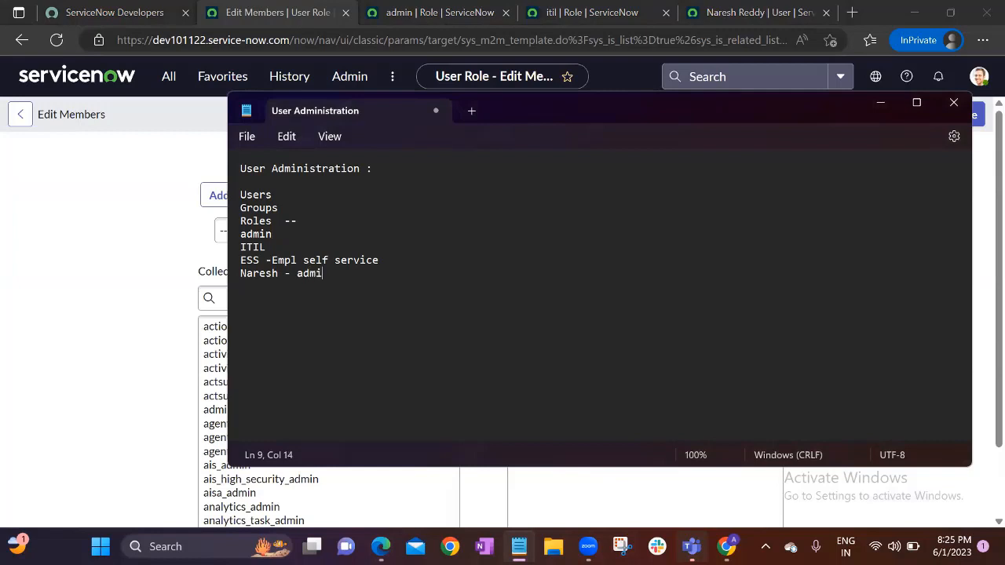
type("h - admi")
key("Return")
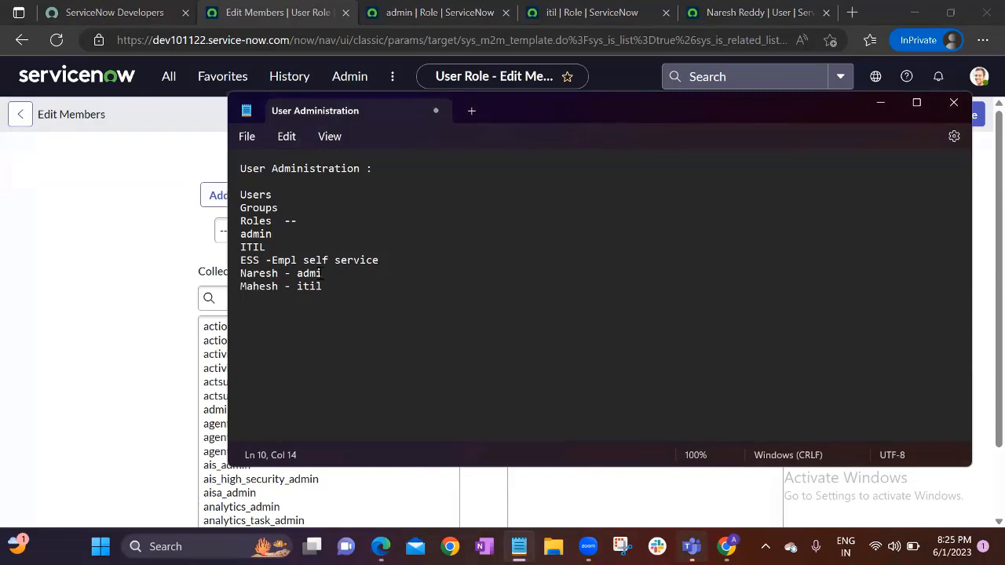
Correct the role word on the admin line, then return to the ServiceNow home page
left_click(321, 273)
double_click(301, 274)
left_click(337, 271)
left_click(121, 165)
left_click(100, 93)
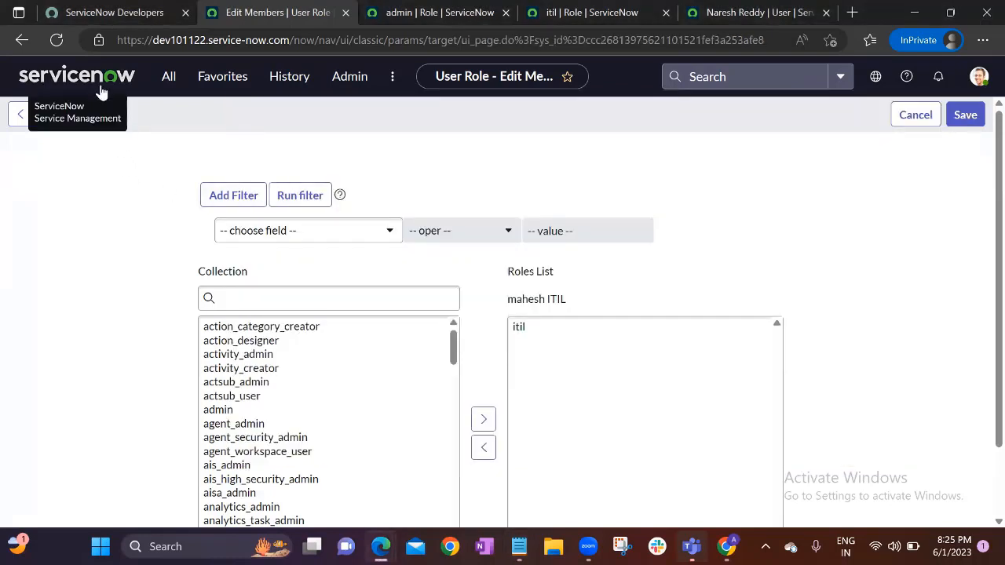
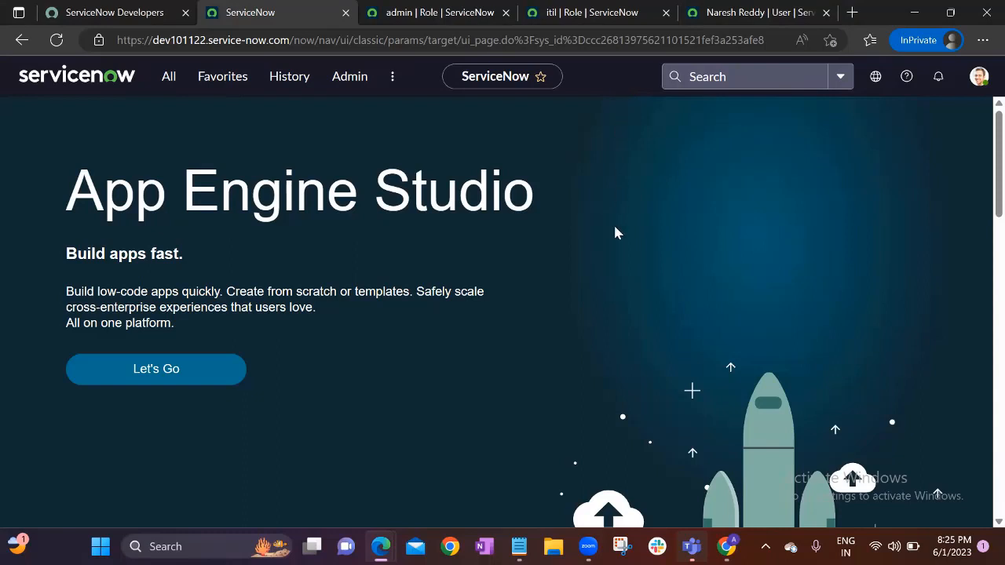
In Chrome, close the extra My Request tab and log out of ServiceNow
mouse_move(724, 542)
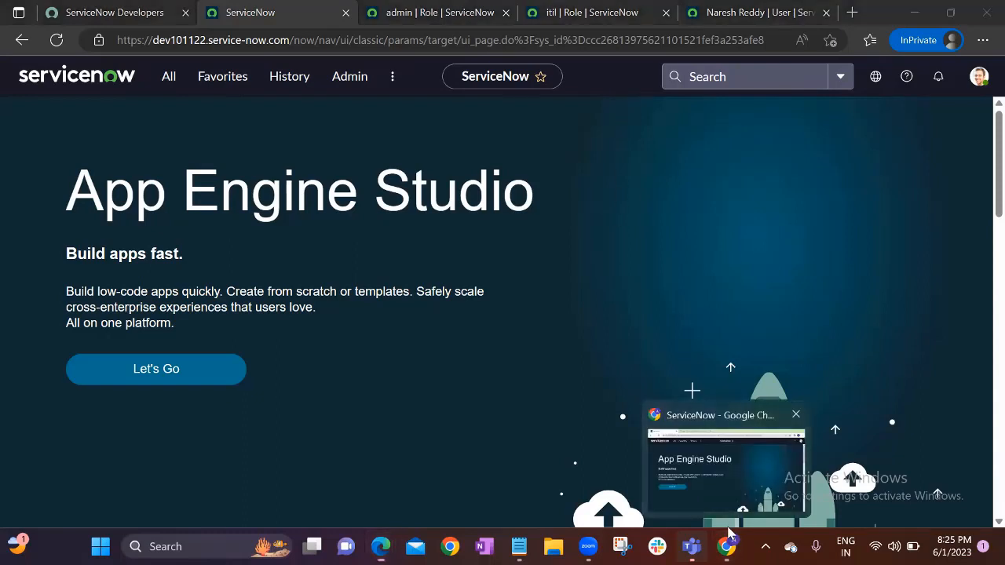
left_click(726, 463)
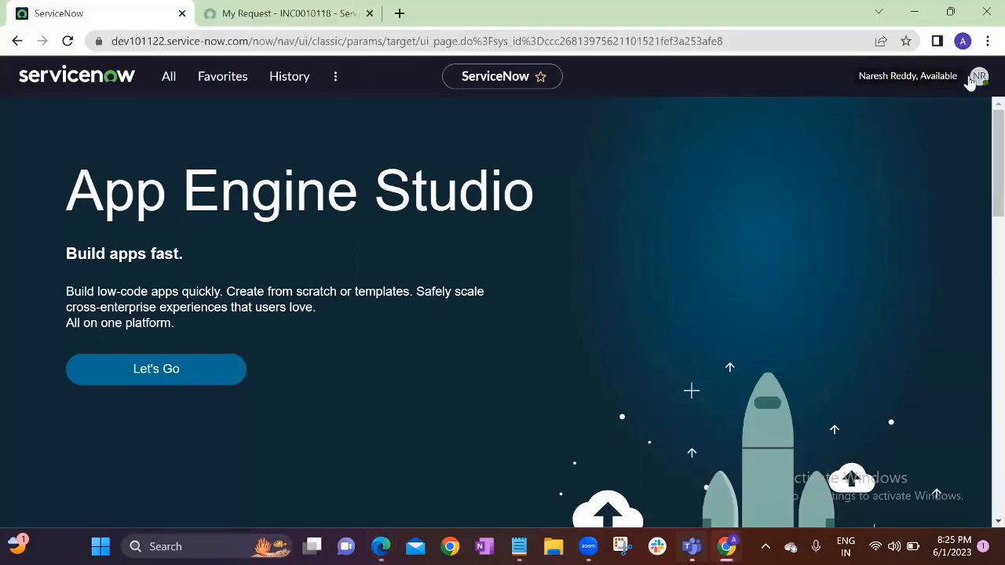
left_click(370, 13)
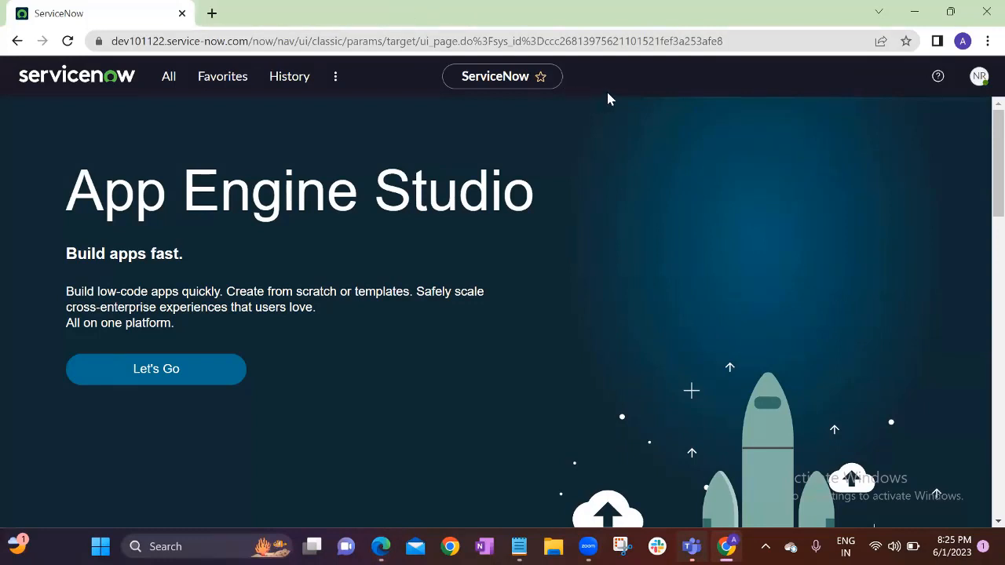
left_click(978, 79)
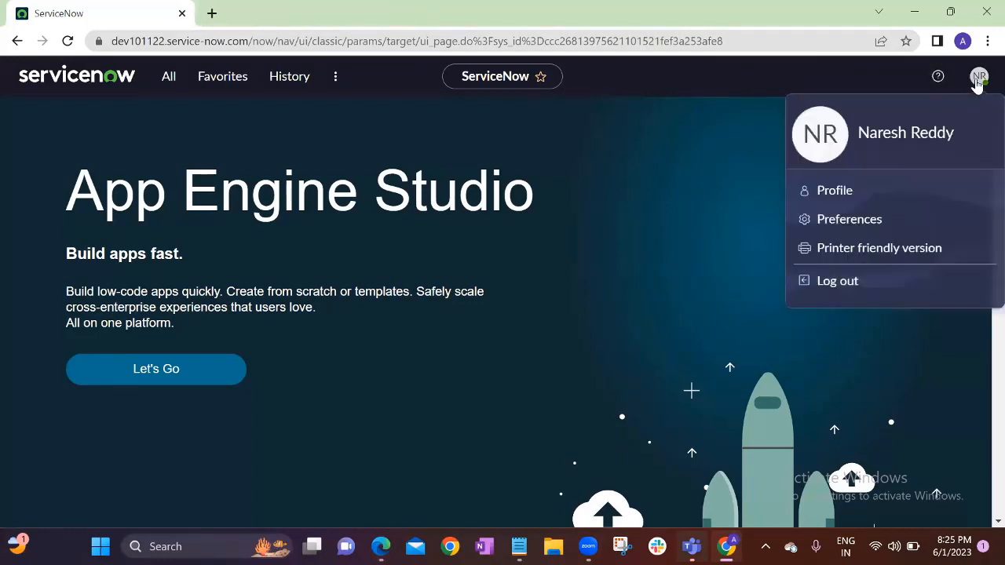
left_click(846, 290)
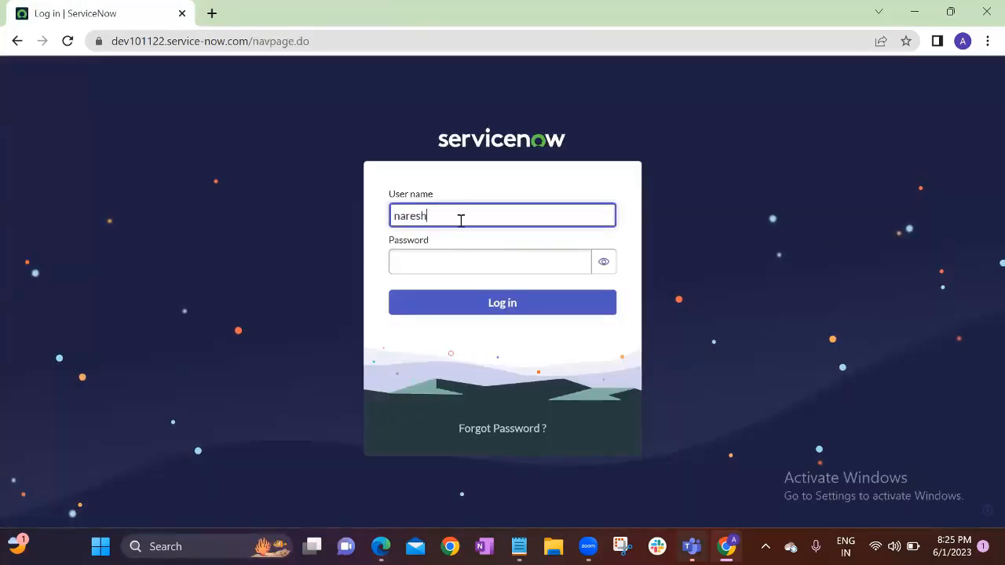
Sign back in as the test user with the account password
key("Tab")
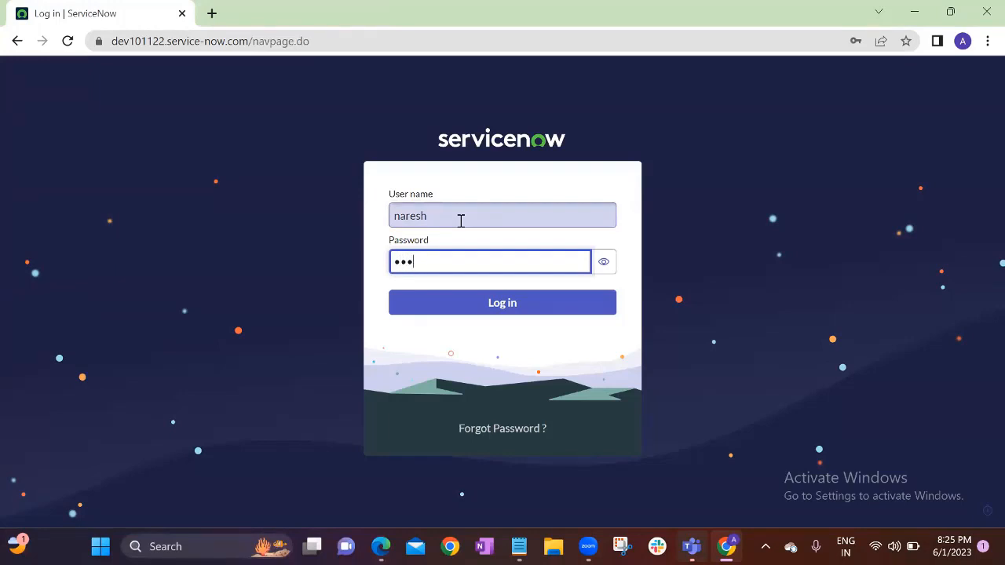
key("BackSpace")
key("BackSpace")
key("BackSpace")
type("•••••••••")
key("Return")
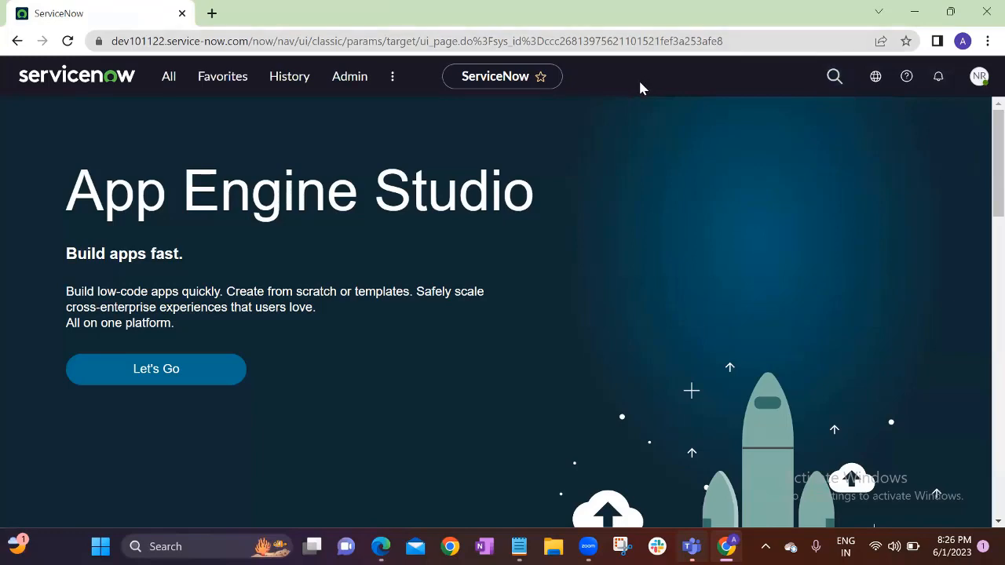
Filter the All menu for 'incident' and choose Create New under Incident
left_click(169, 79)
scroll(152, 312, "down", 10)
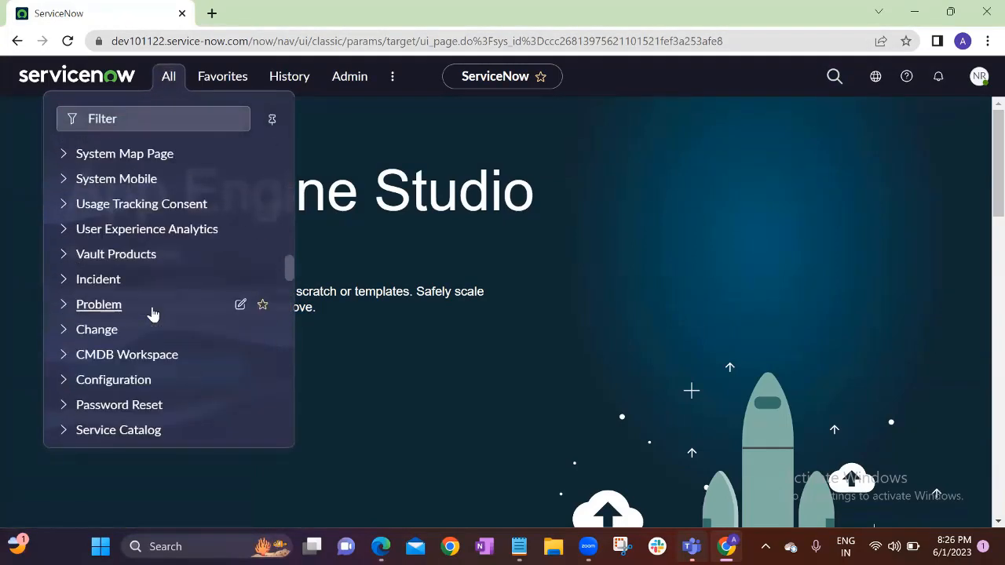
scroll(152, 315, "up", 10)
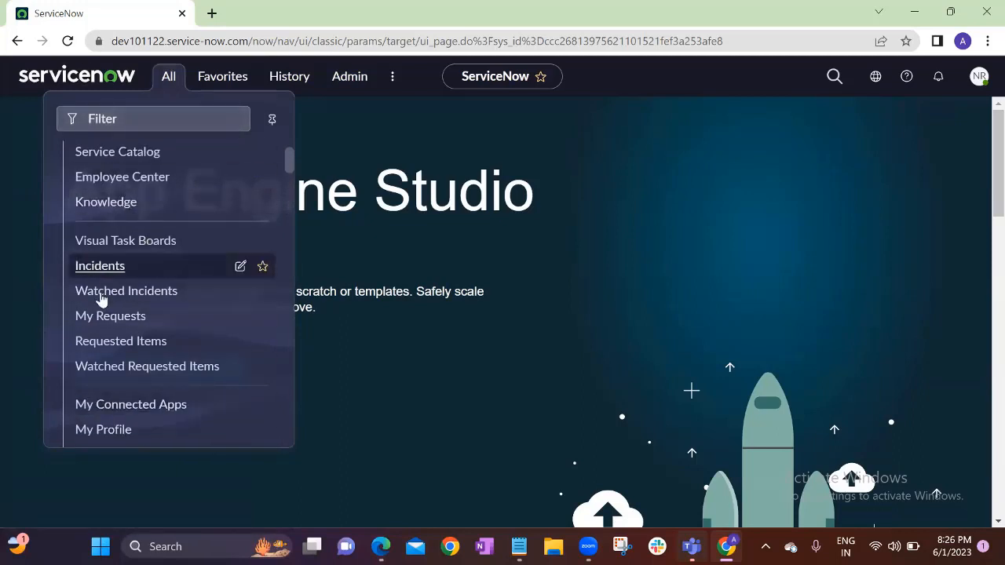
scroll(110, 267, "up", 2)
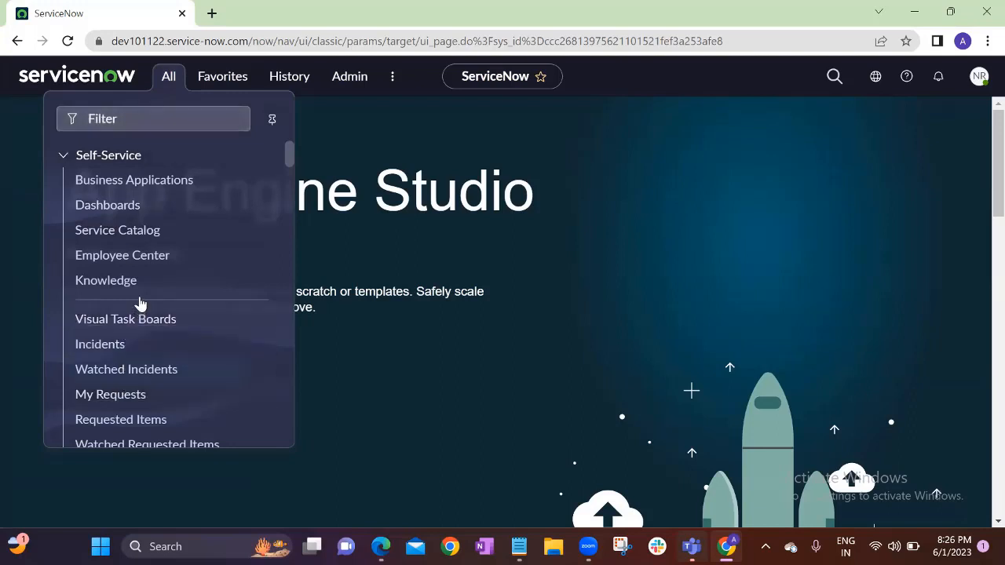
left_click(164, 117)
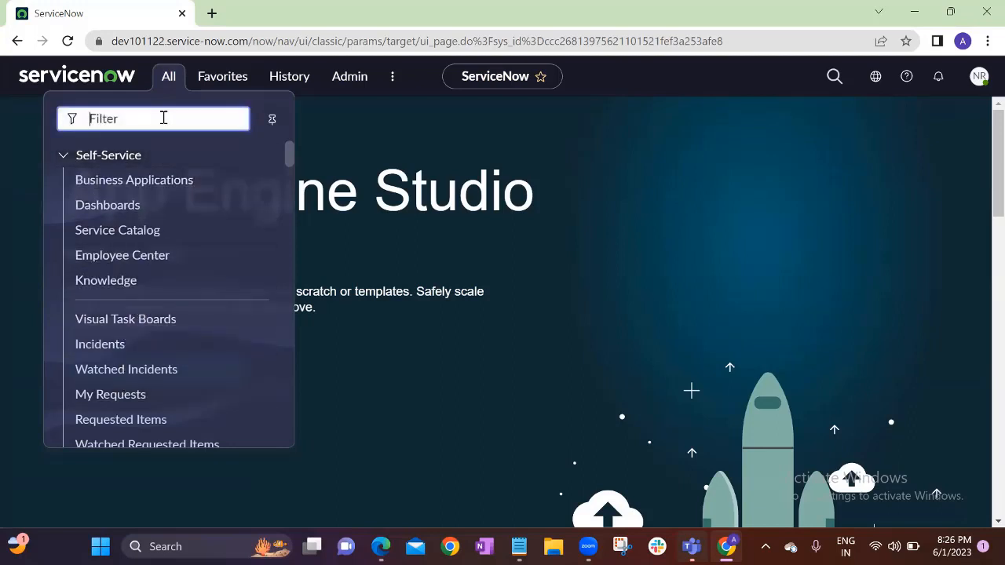
type("incident")
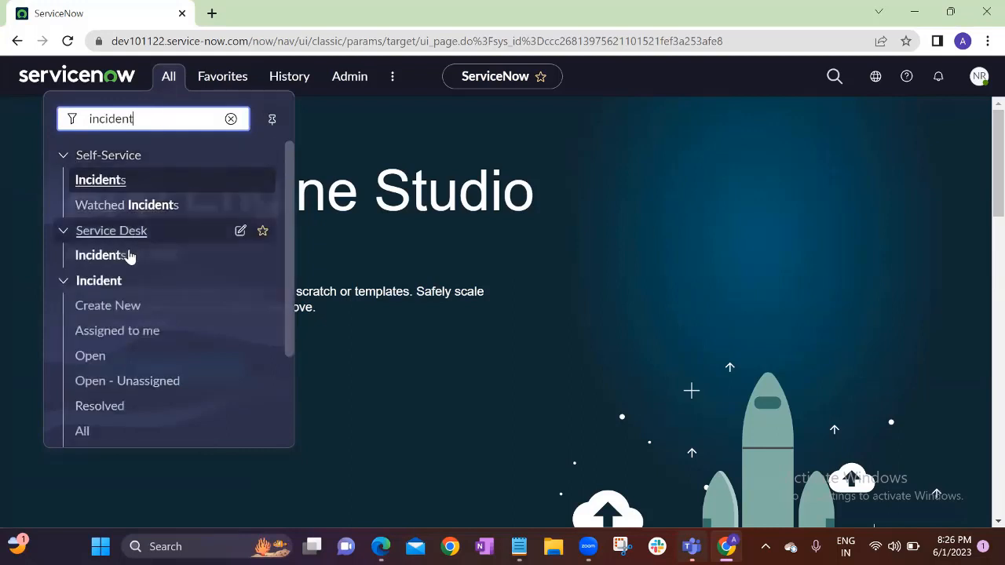
left_click(104, 308)
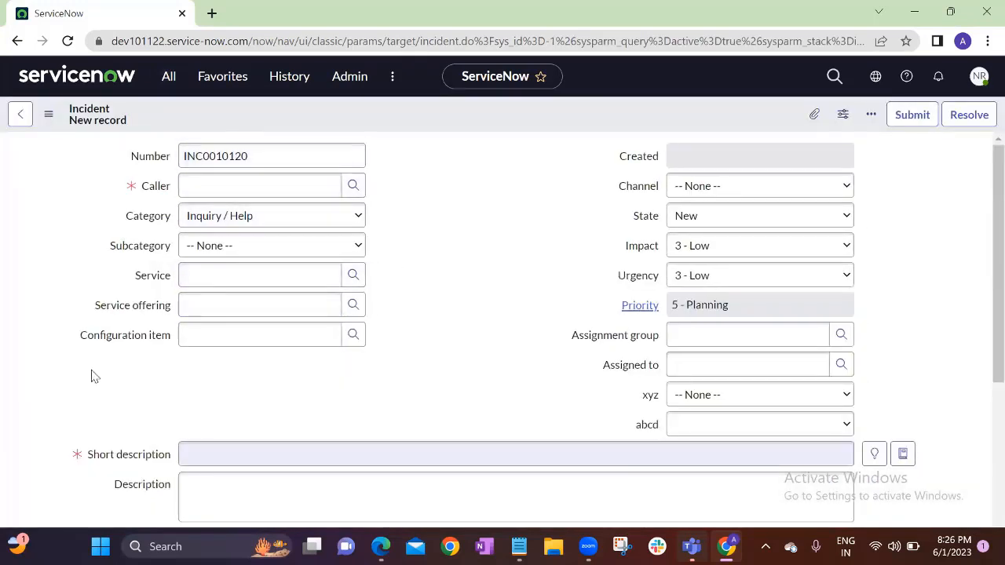
Check the incident form's Additional actions and account menus, closing them without changes
left_click(49, 117)
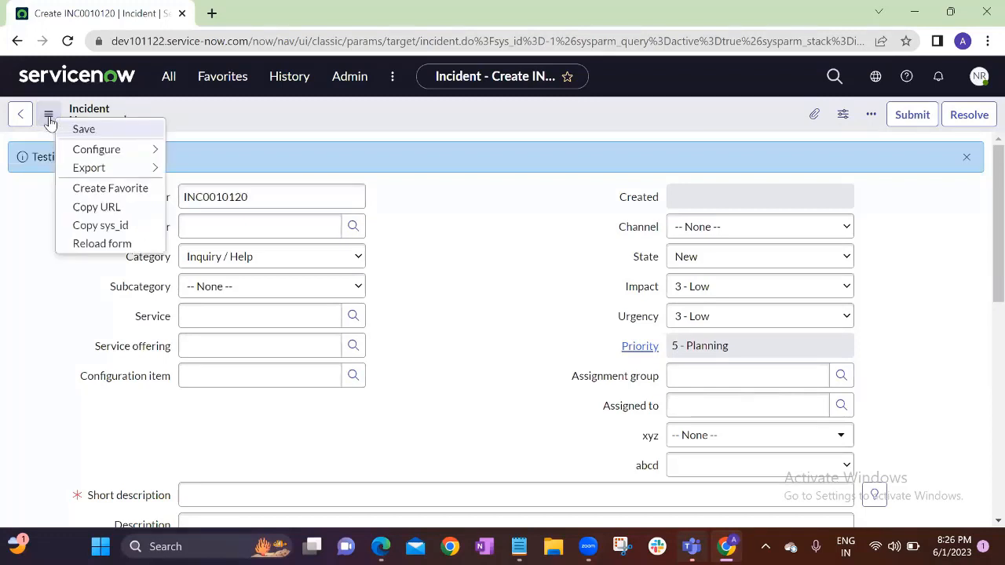
mouse_move(94, 152)
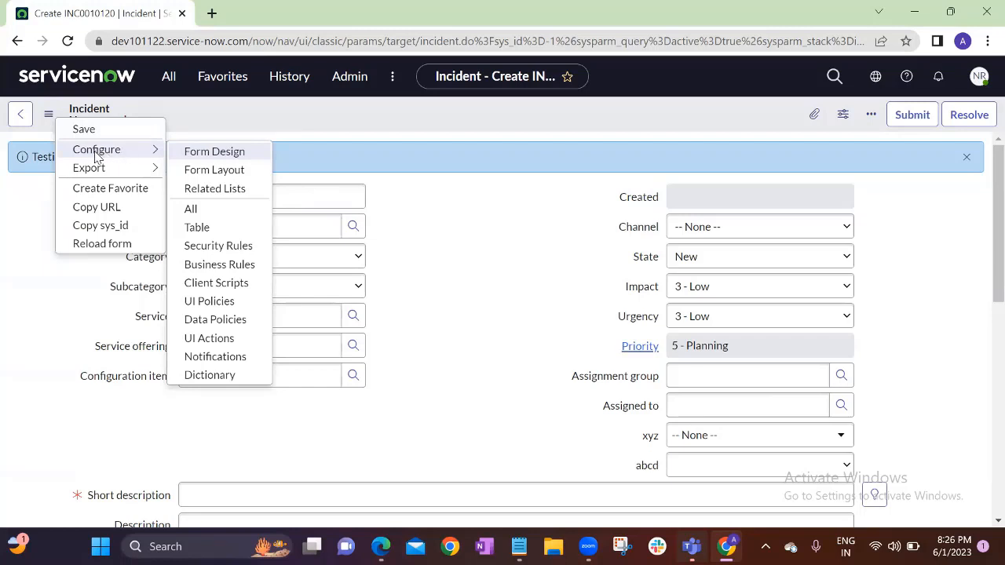
left_click(978, 77)
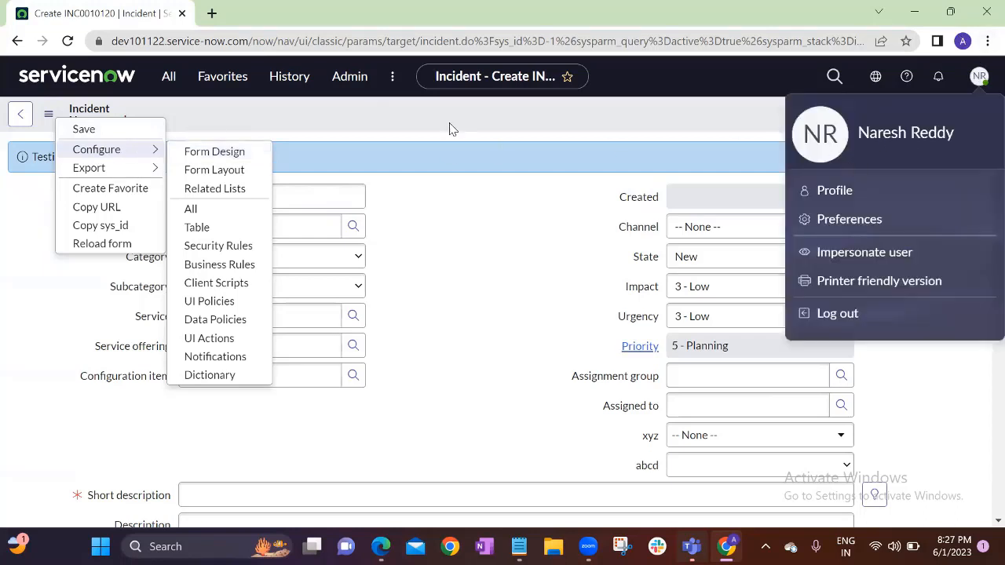
left_click(450, 128)
left_click(48, 114)
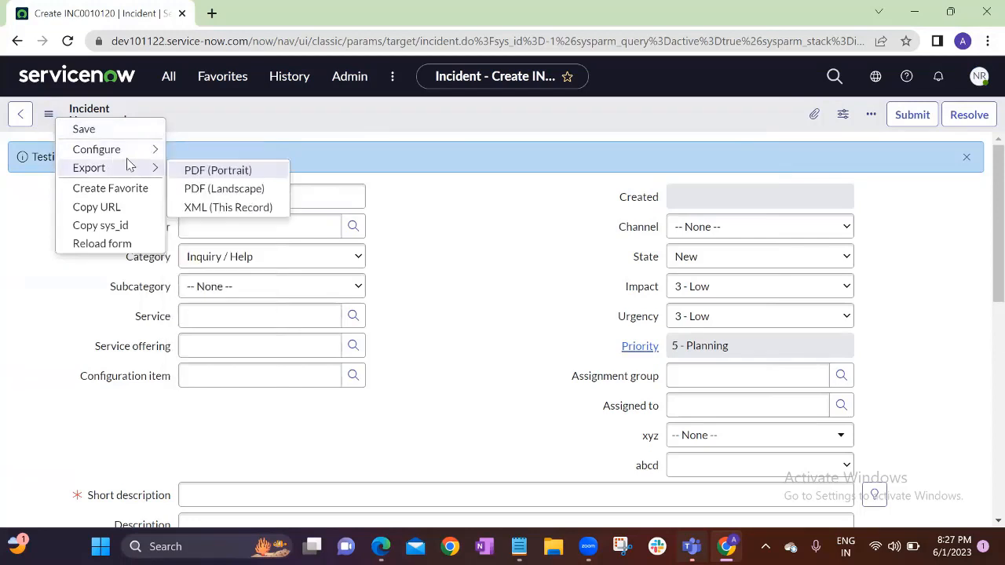
left_click(431, 118)
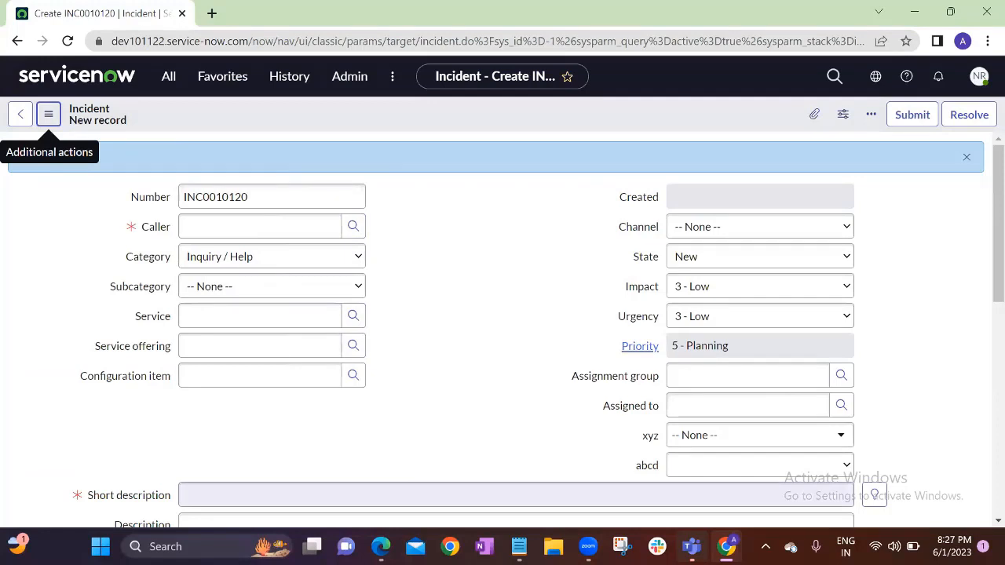
Switch to the administrator's Edge window on the App Engine Studio page
mouse_move(727, 547)
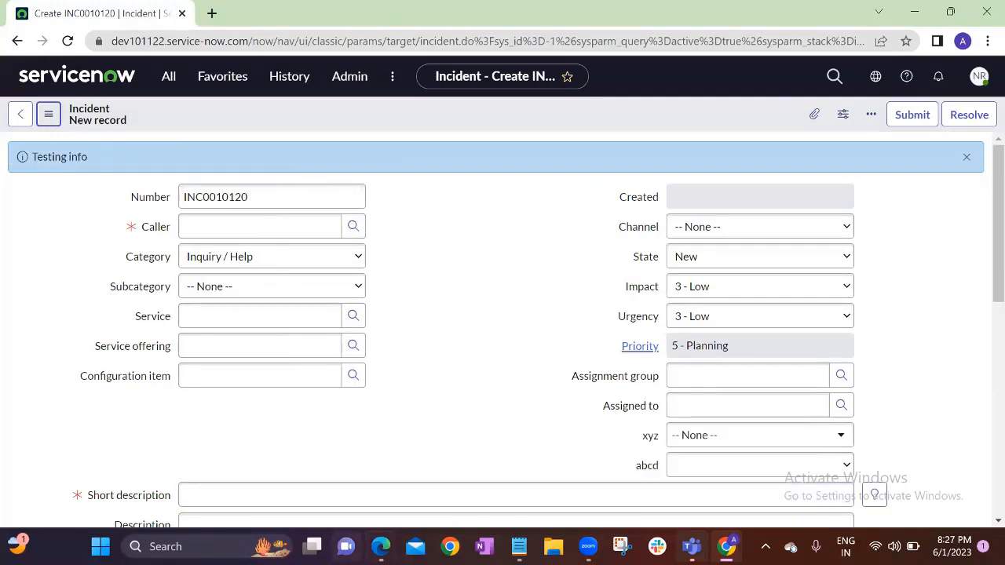
mouse_move(381, 546)
left_click(465, 470)
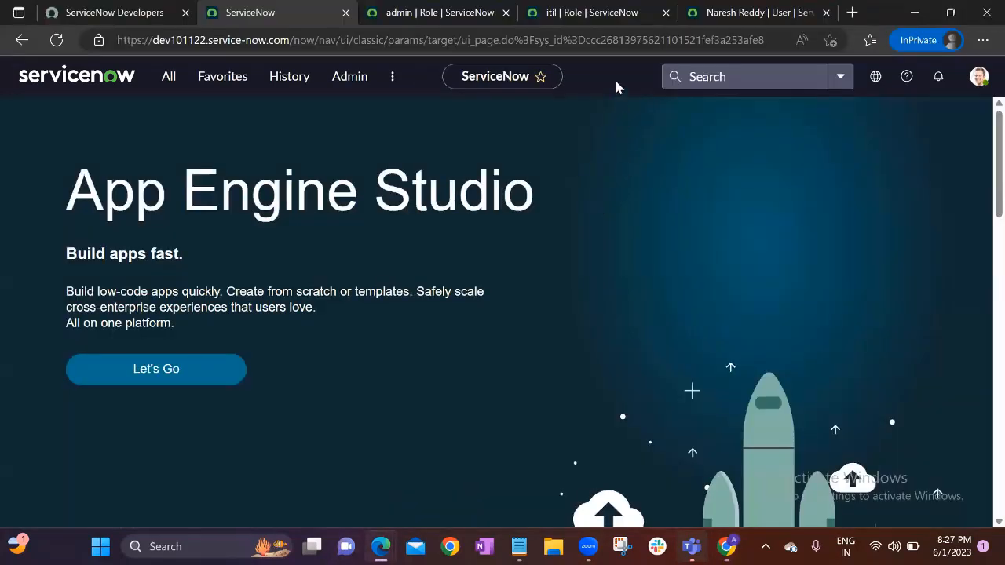
Search for the ITIL test user, impersonate them, and dismiss the welcome tour
left_click(974, 88)
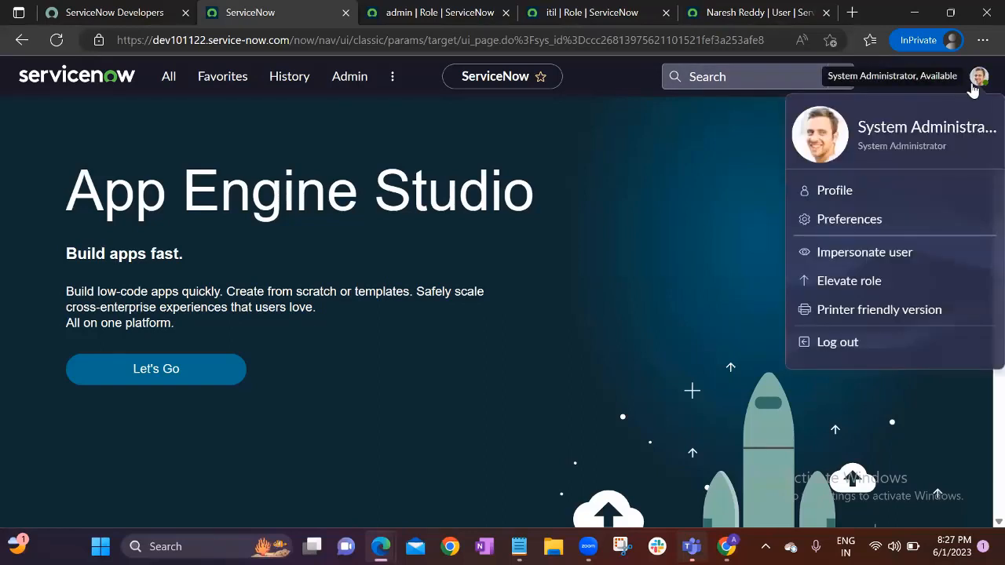
left_click(864, 253)
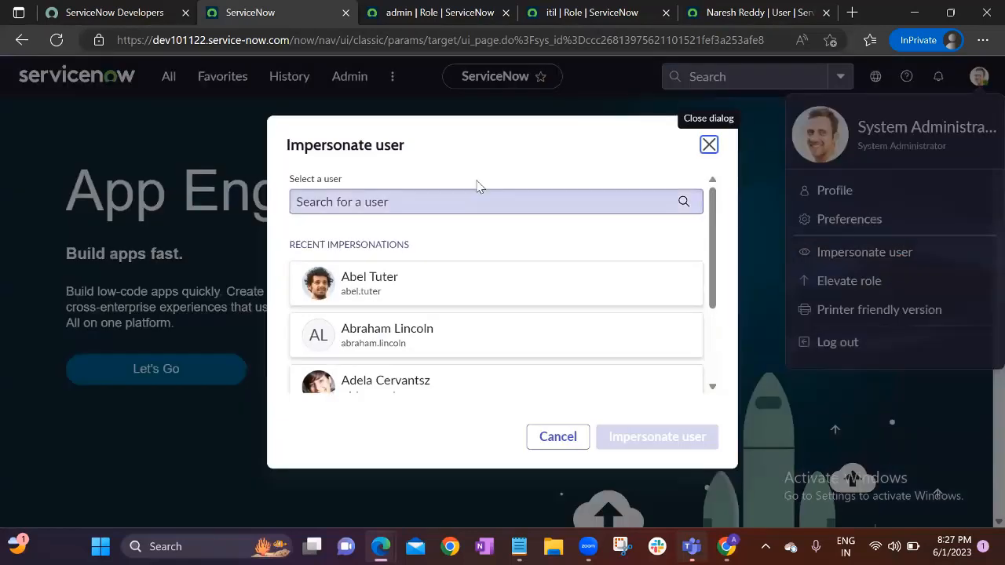
left_click(421, 202)
type("m")
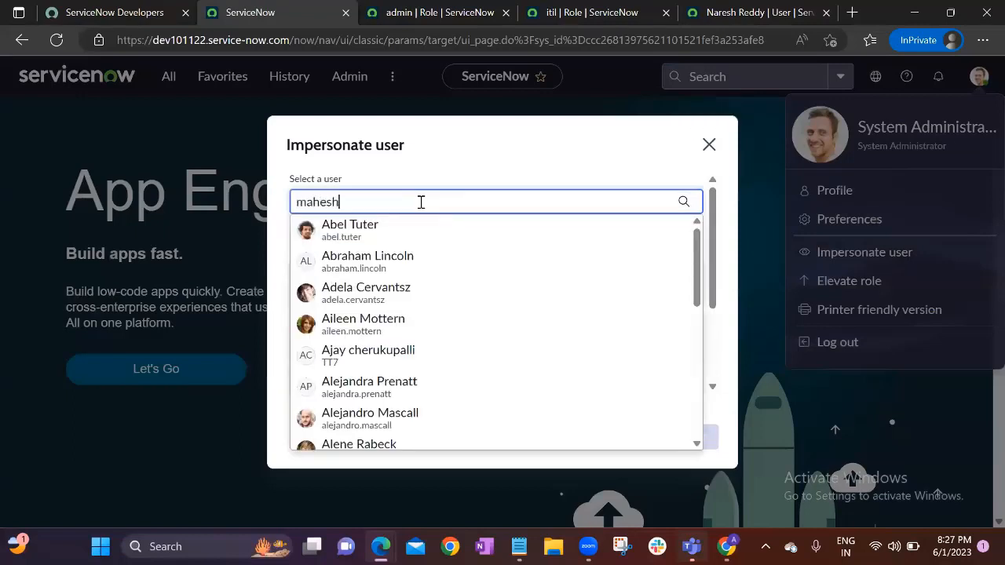
type("ahesh")
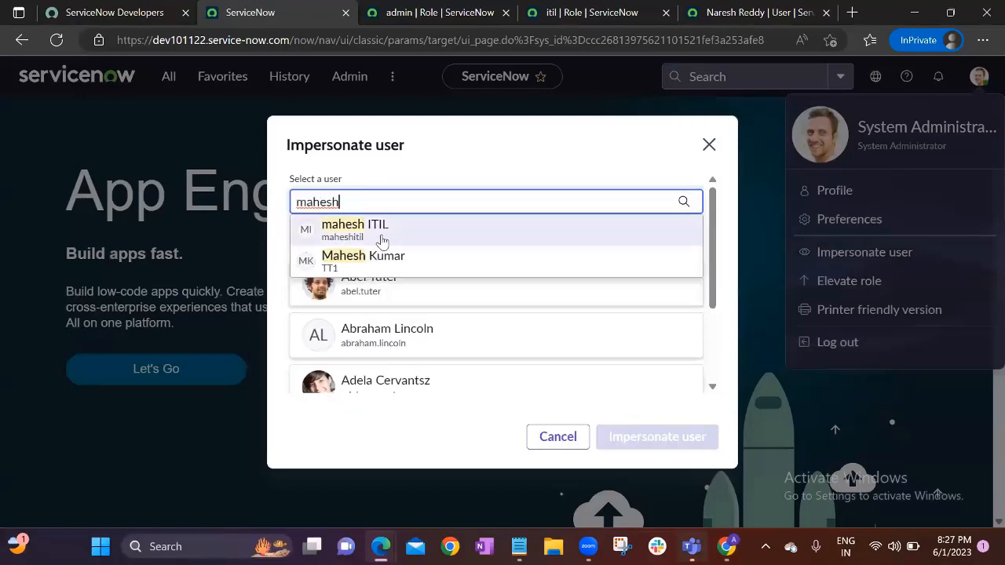
left_click(381, 238)
left_click(640, 438)
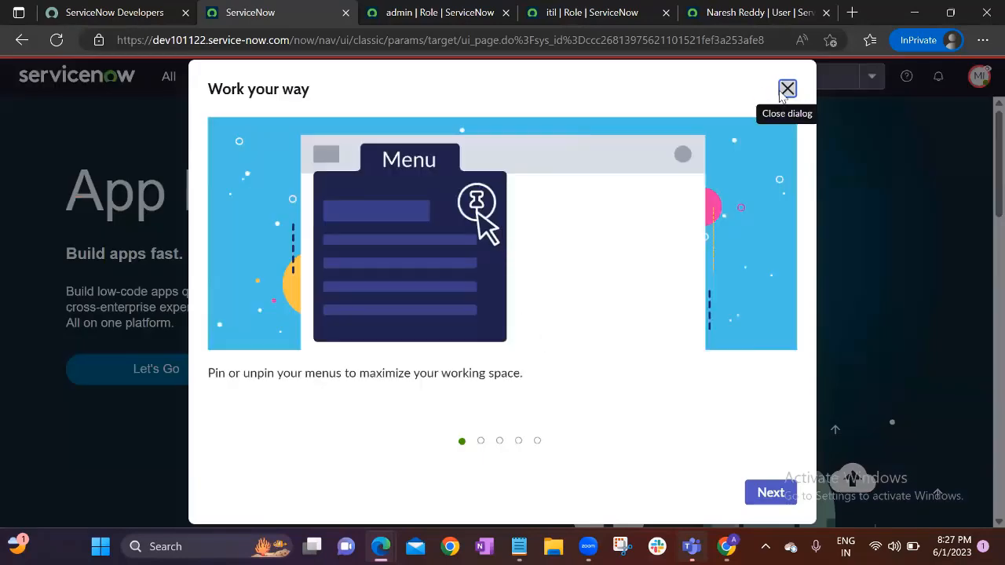
left_click(788, 87)
Create a new incident as the impersonated user via the 'incident' filter
left_click(169, 77)
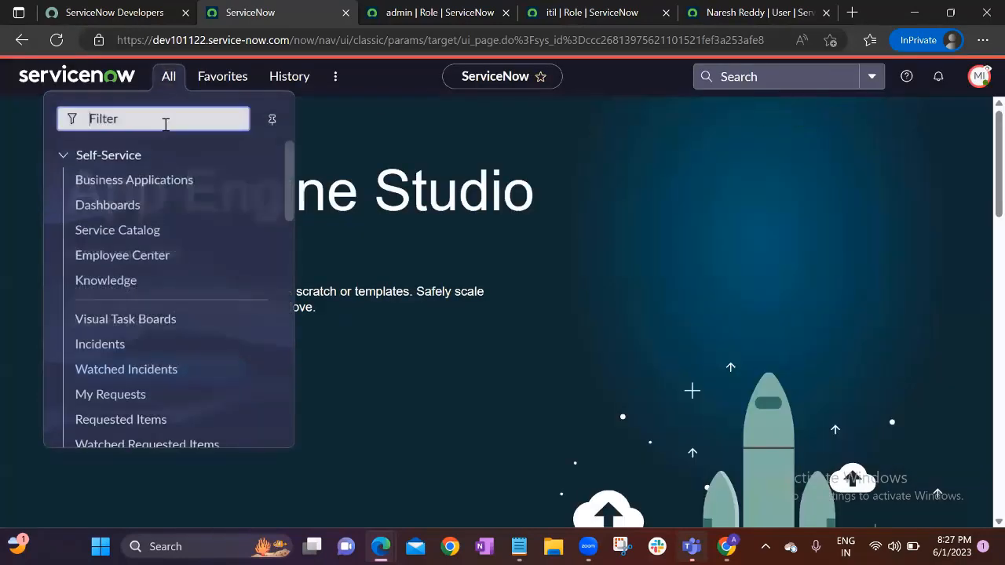
type("incident")
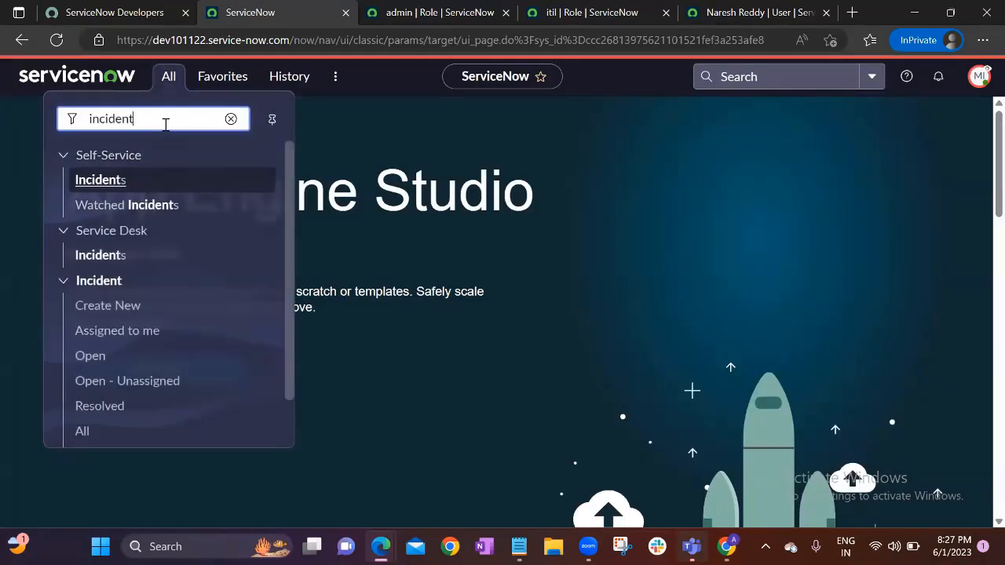
left_click(101, 307)
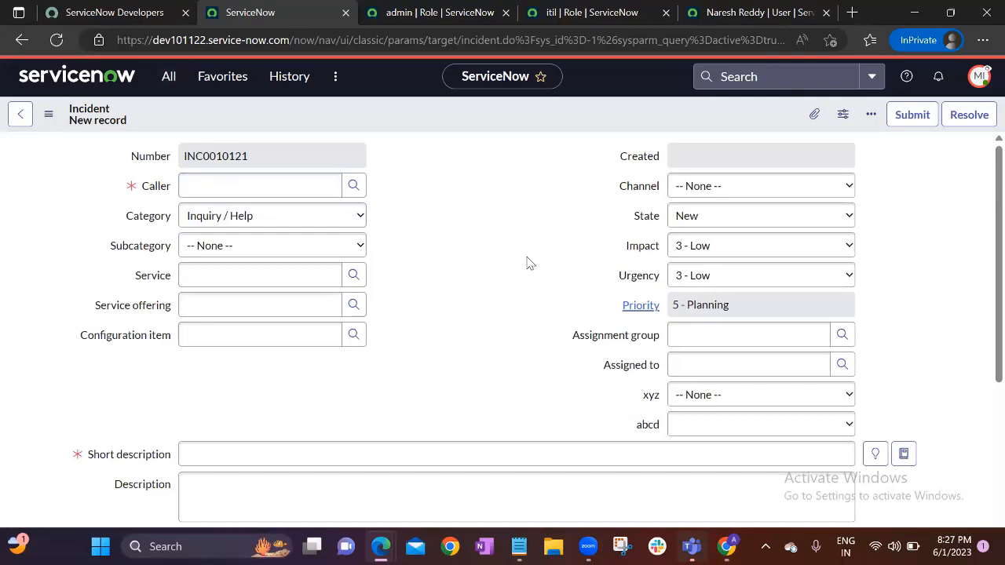
Look at the form's Export PDF options, then leave the form unsubmitted for the home page
left_click(47, 115)
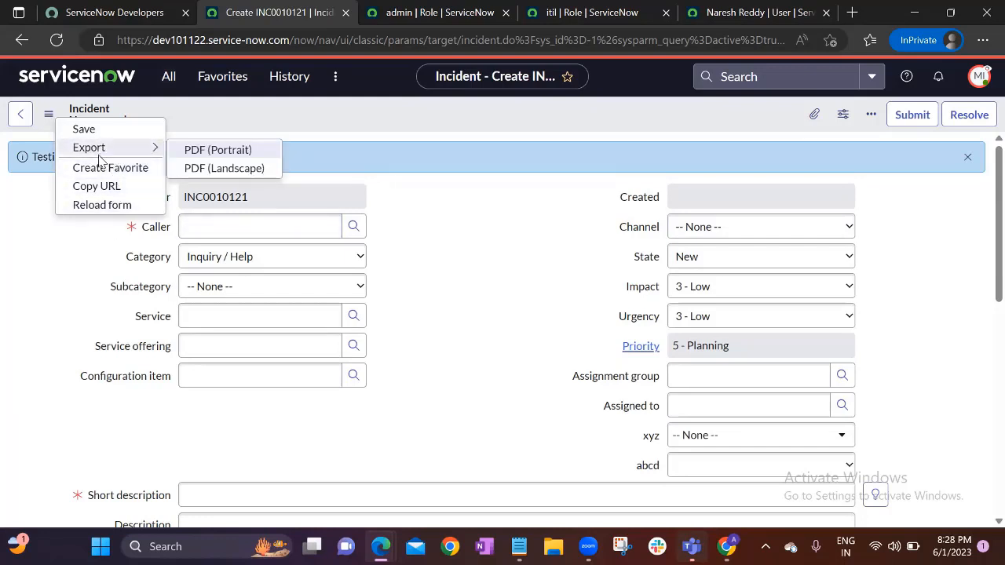
left_click(404, 242)
left_click(49, 115)
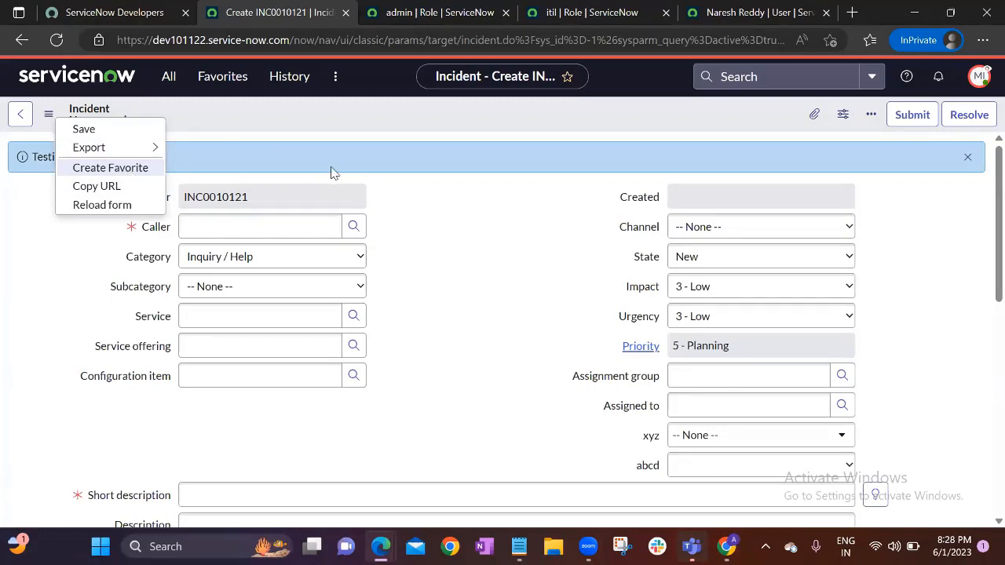
left_click(78, 78)
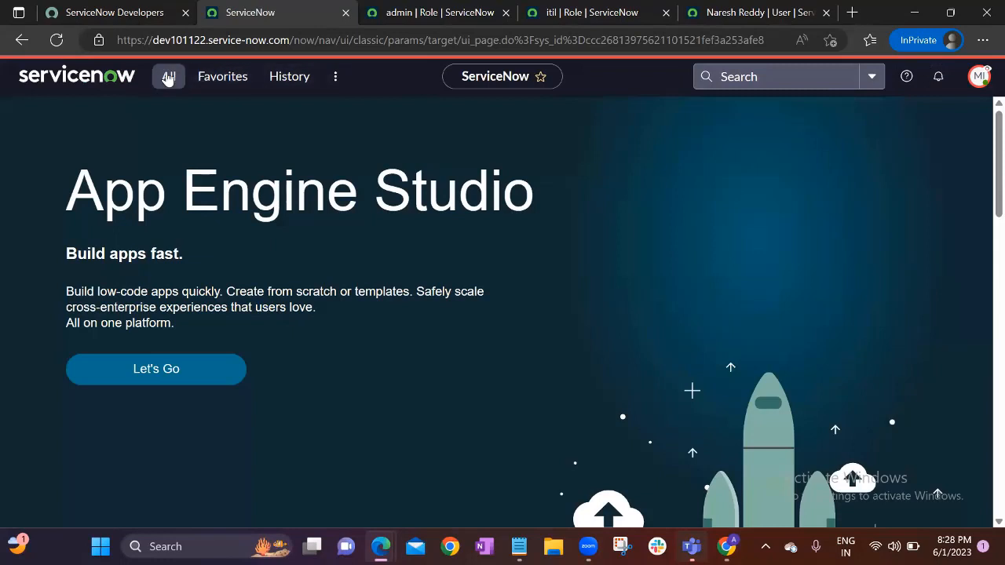
Filter the navigator for 'incident' and open INC0010118 from Self-Service Incidents
left_click(168, 77)
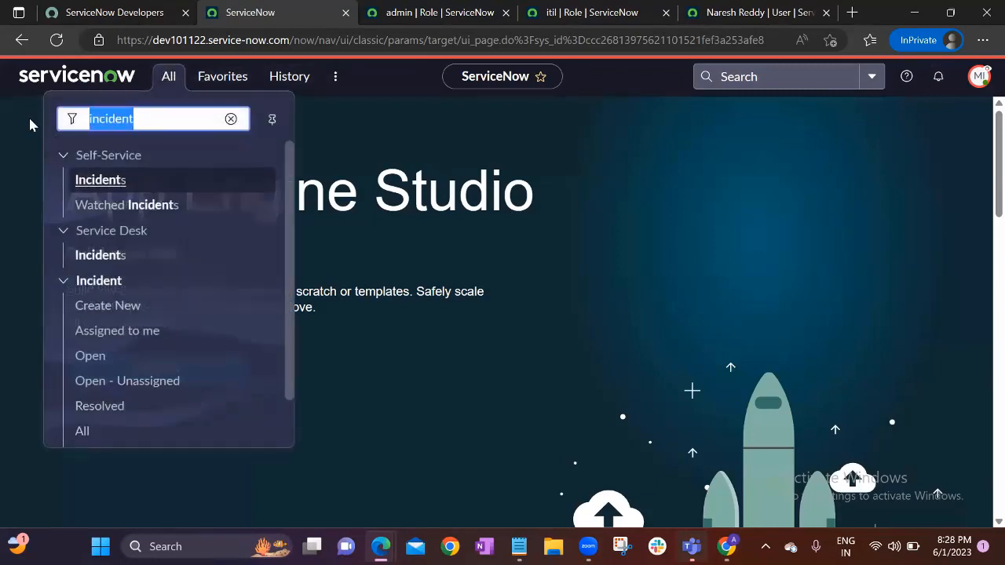
type("users")
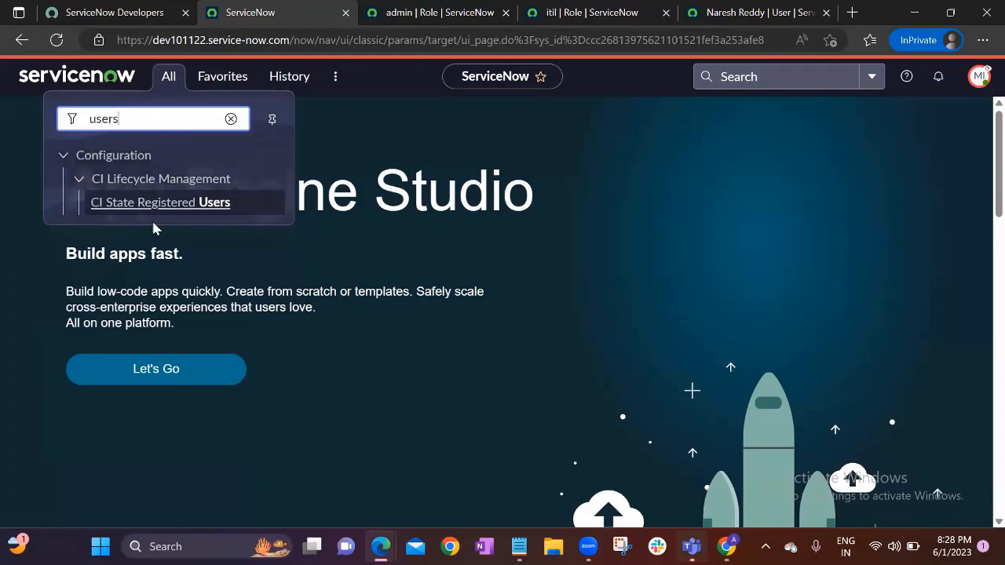
left_click(230, 119)
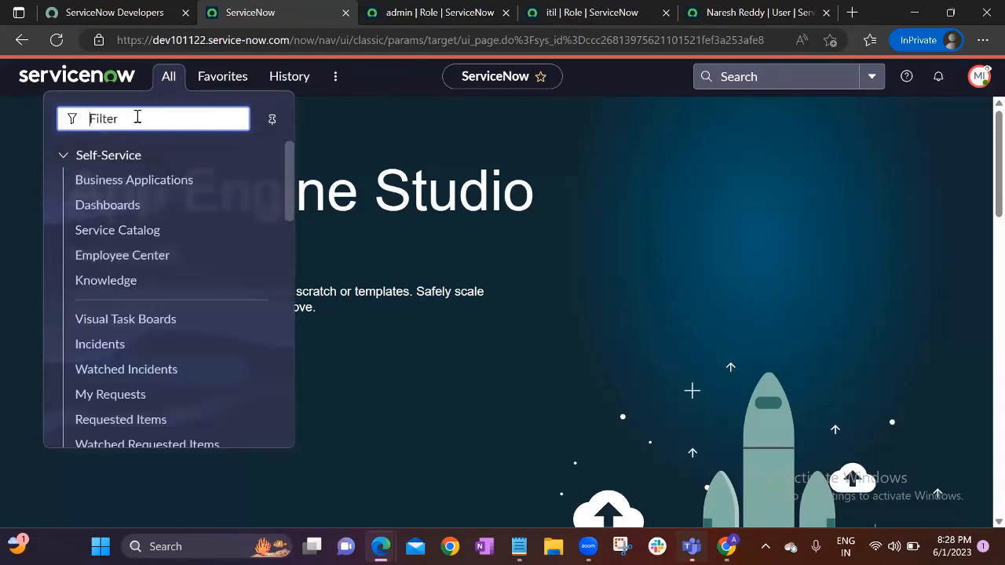
type("incident")
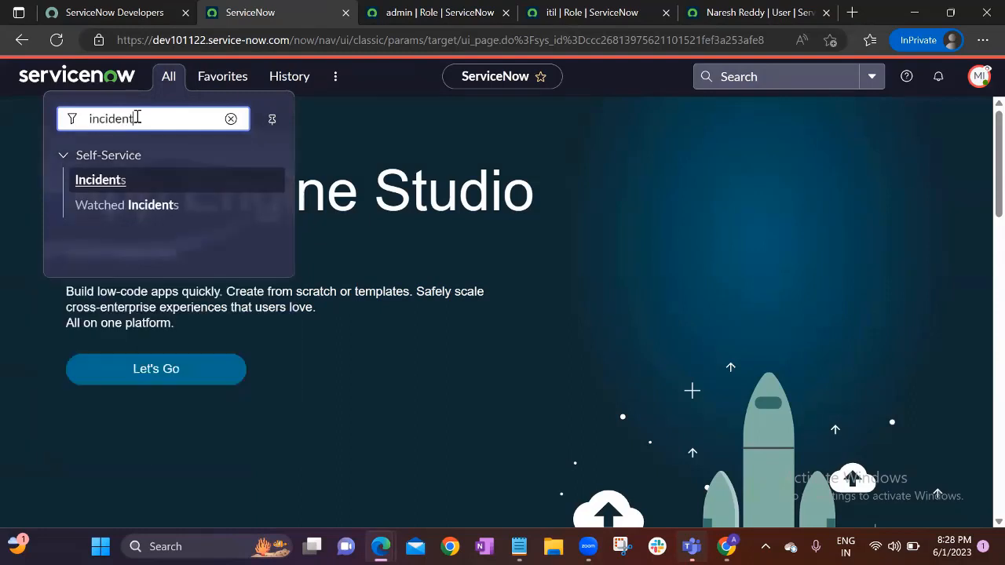
left_click(93, 362)
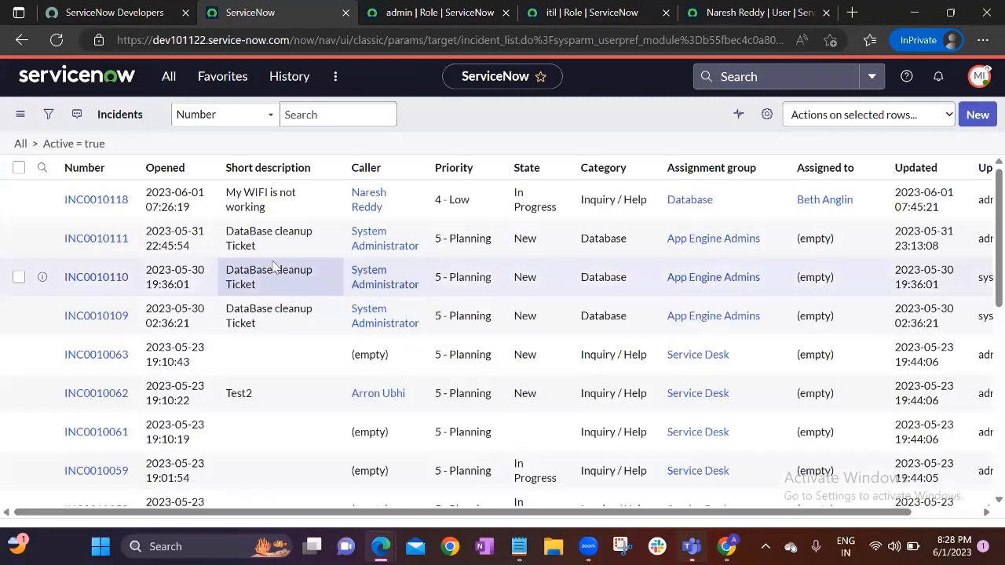
left_click(97, 201)
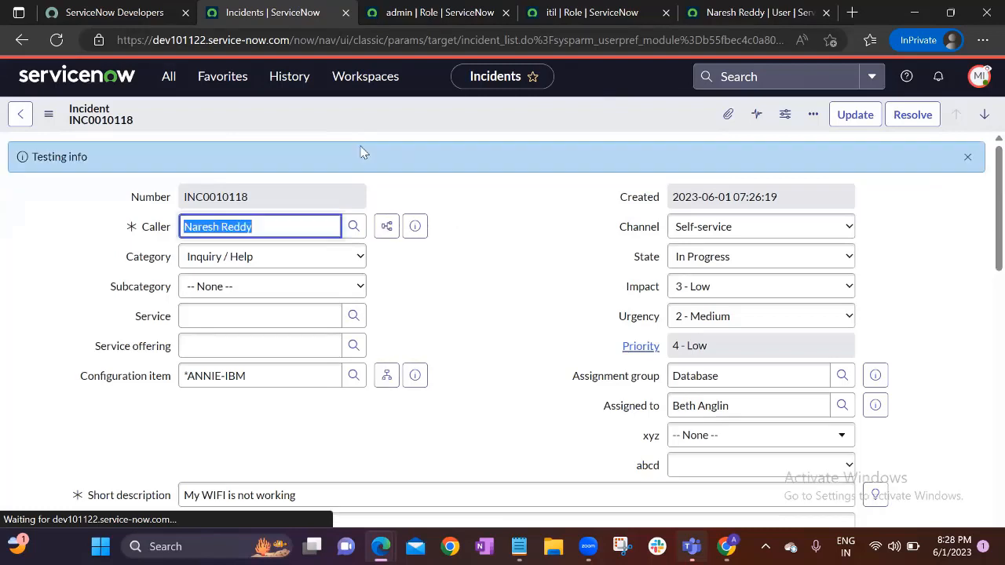
left_click(747, 378)
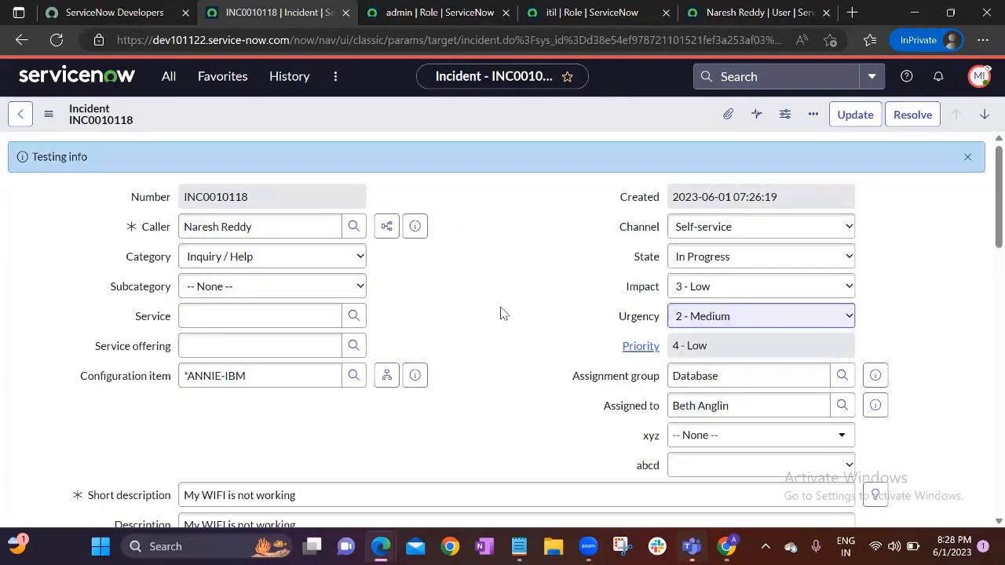
Return home and switch to the second user's Chrome window
left_click(24, 76)
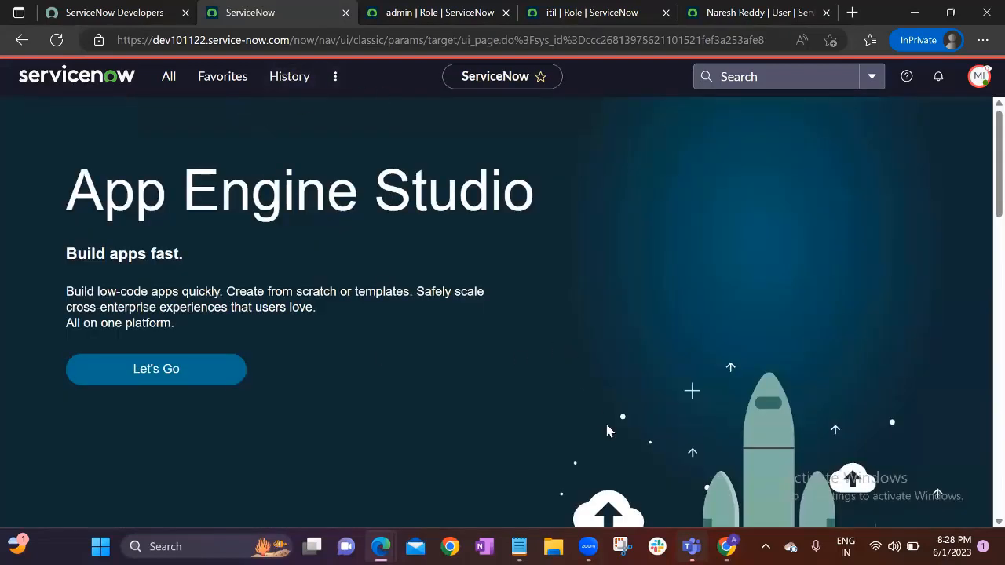
mouse_move(726, 547)
left_click(727, 467)
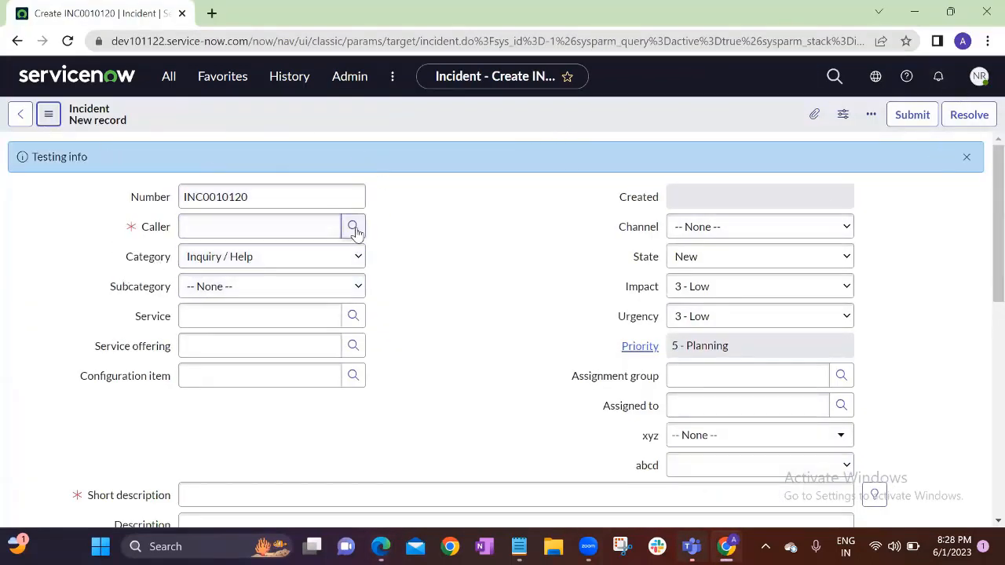
Verify the signed-in user, dismiss the Testing banner, return home, and bring up the notes
left_click(979, 76)
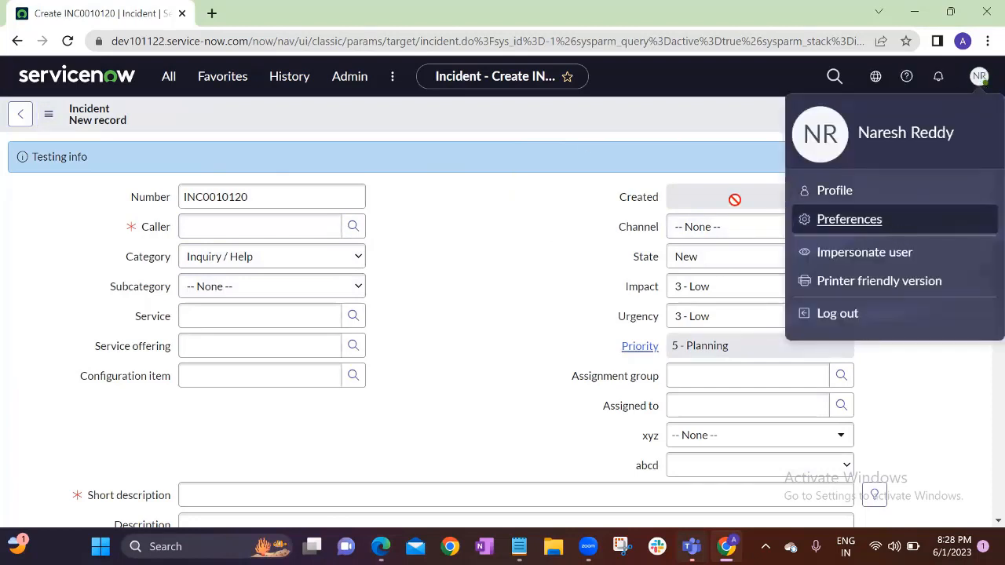
left_click(568, 153)
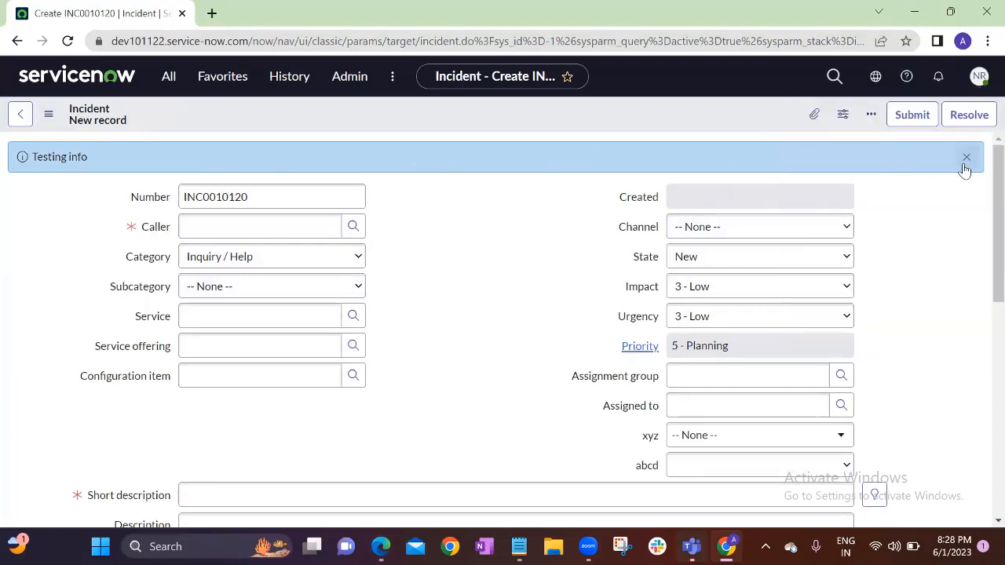
left_click(965, 161)
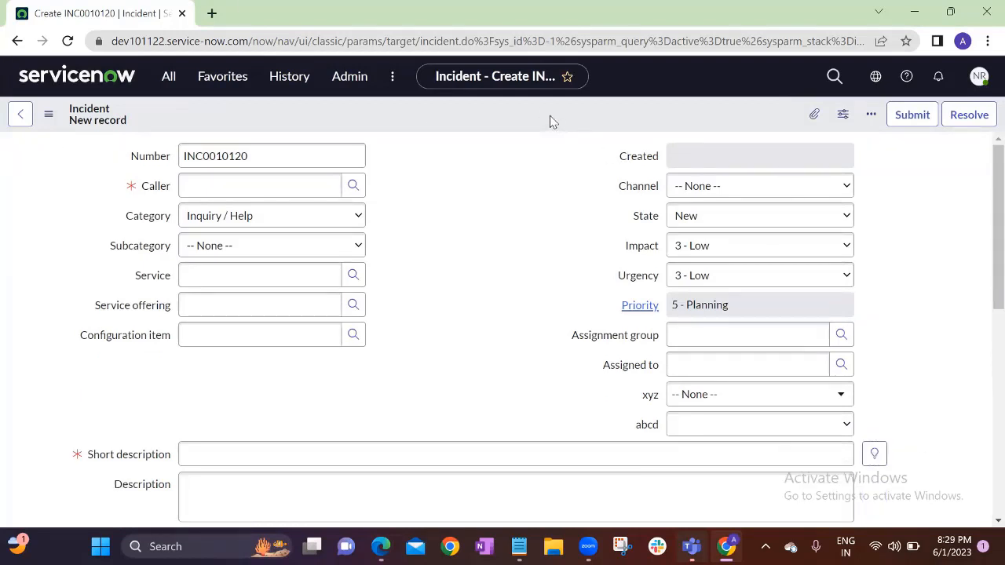
left_click(106, 80)
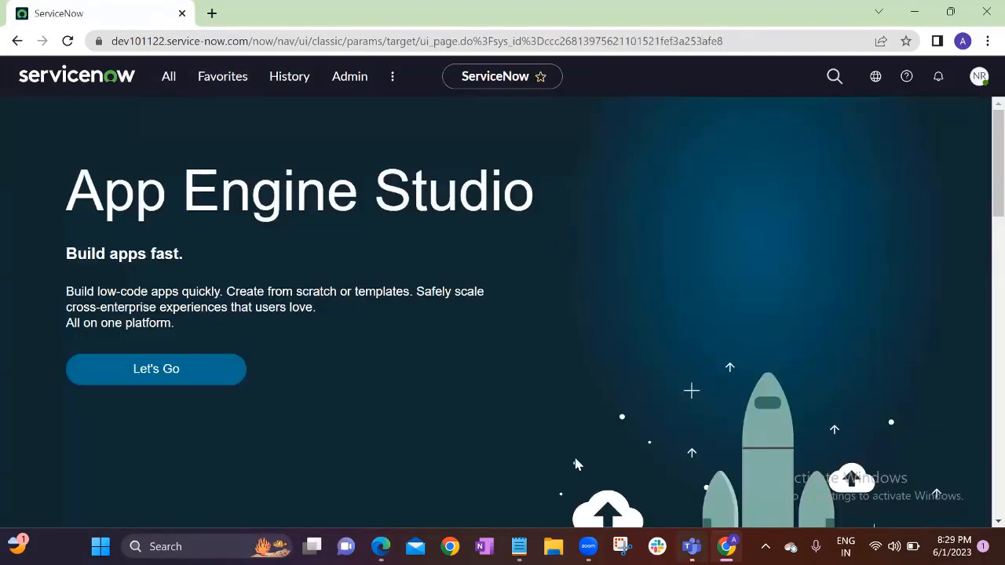
left_click(518, 542)
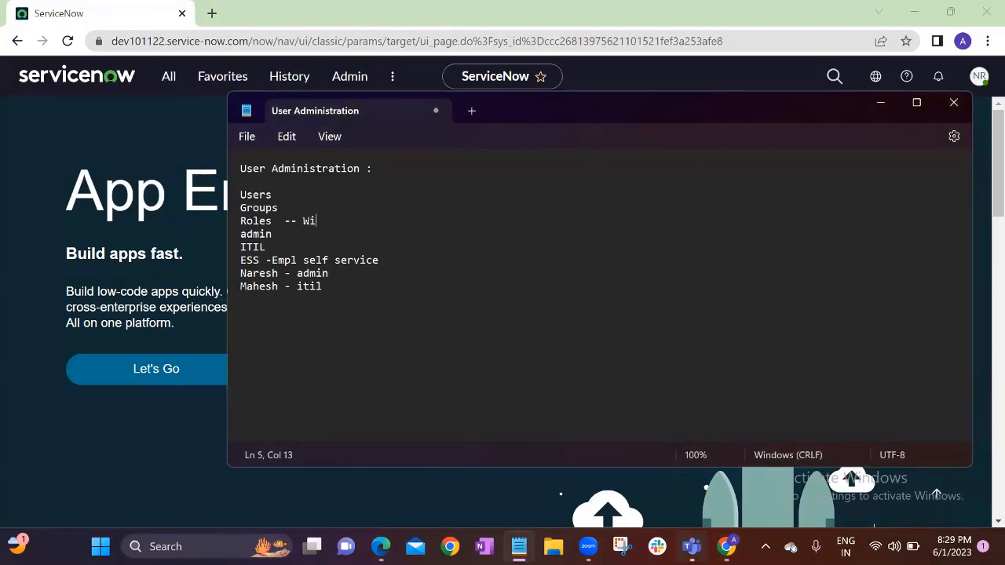
Finish the Roles note: 'With role users can get applications and modules access'
type("les")
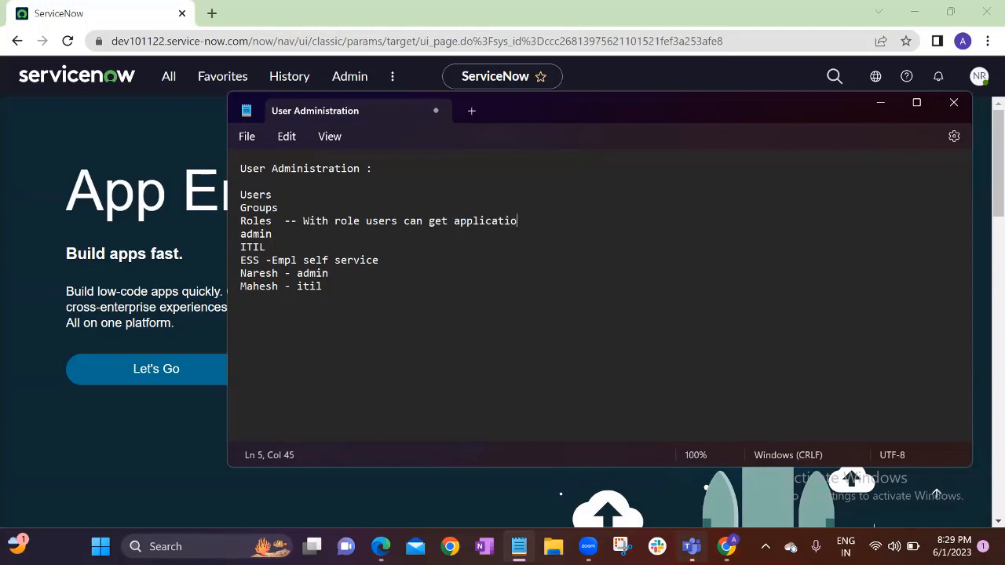
type("and modules access")
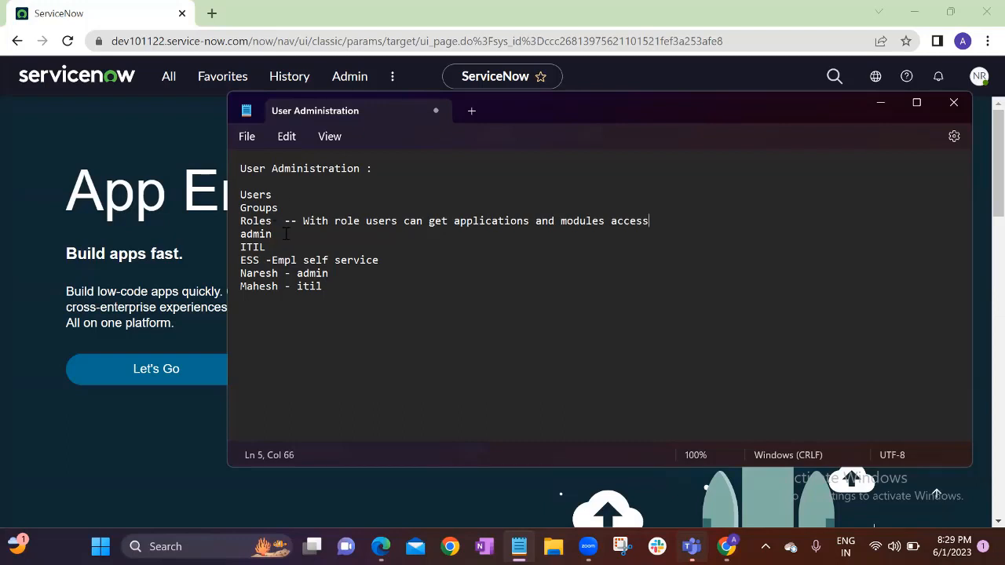
left_click(191, 220)
left_click(166, 82)
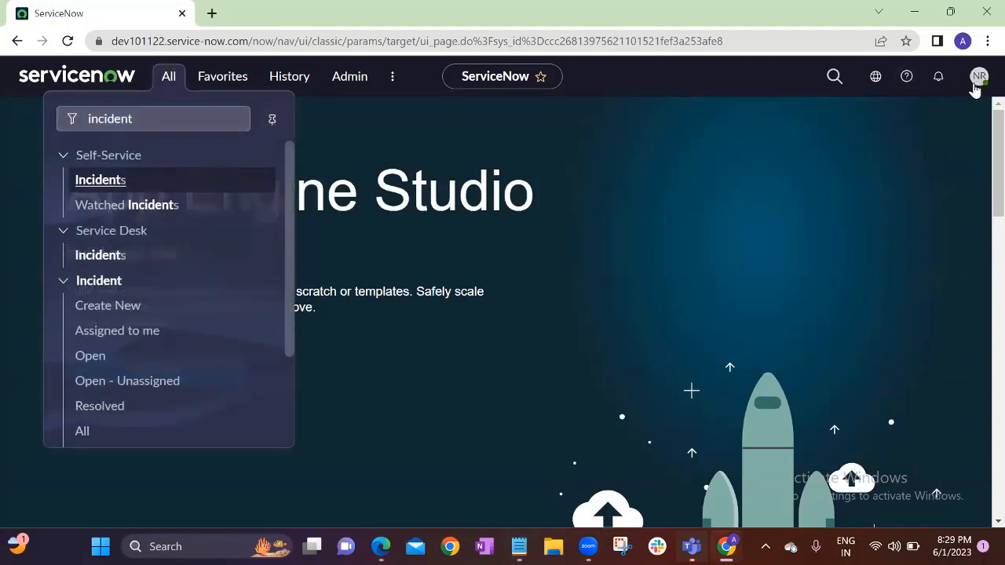
left_click_drag(175, 128, 57, 119)
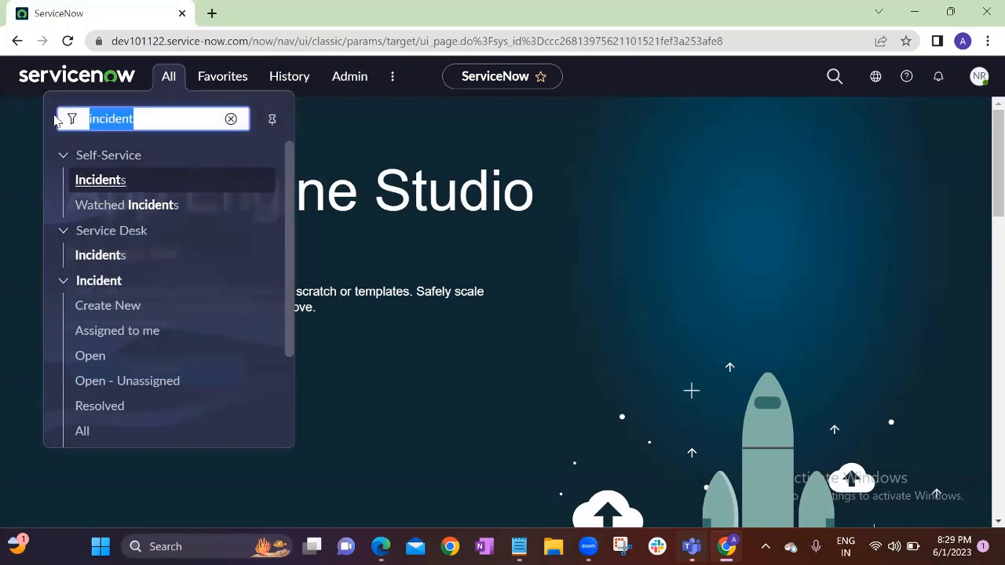
key("BackSpace")
type("u")
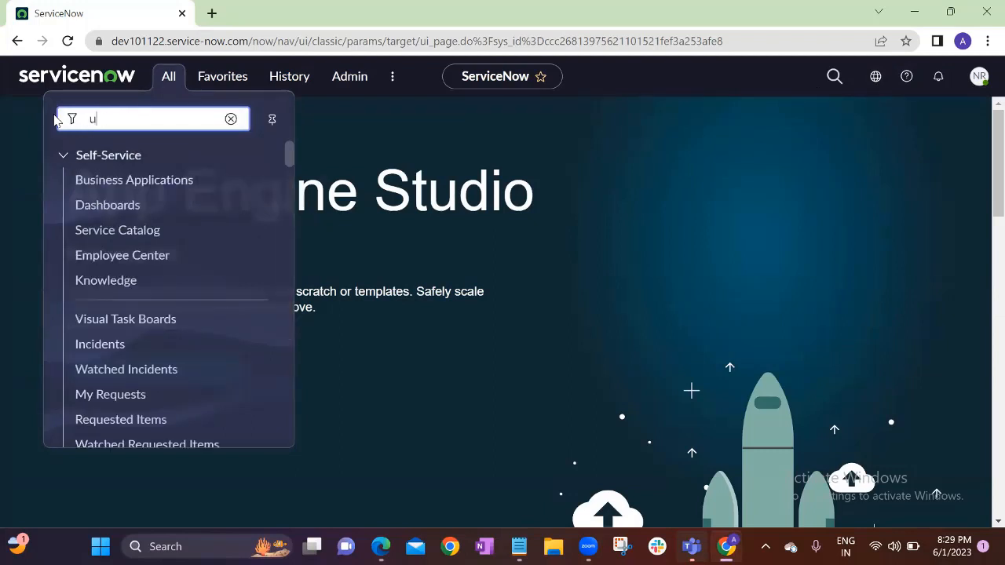
type("sers")
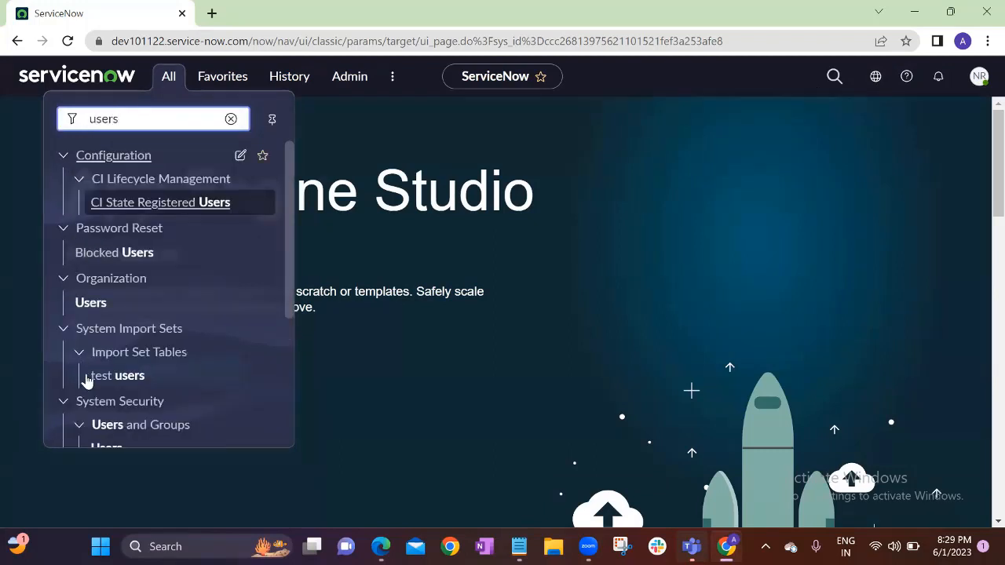
scroll(151, 349, "down", 2)
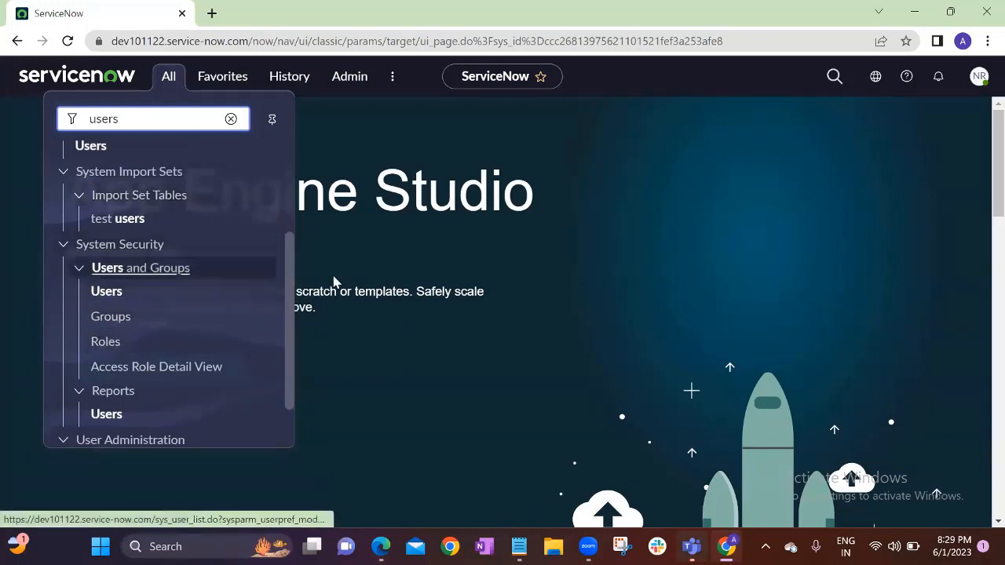
left_click(484, 315)
mouse_move(381, 547)
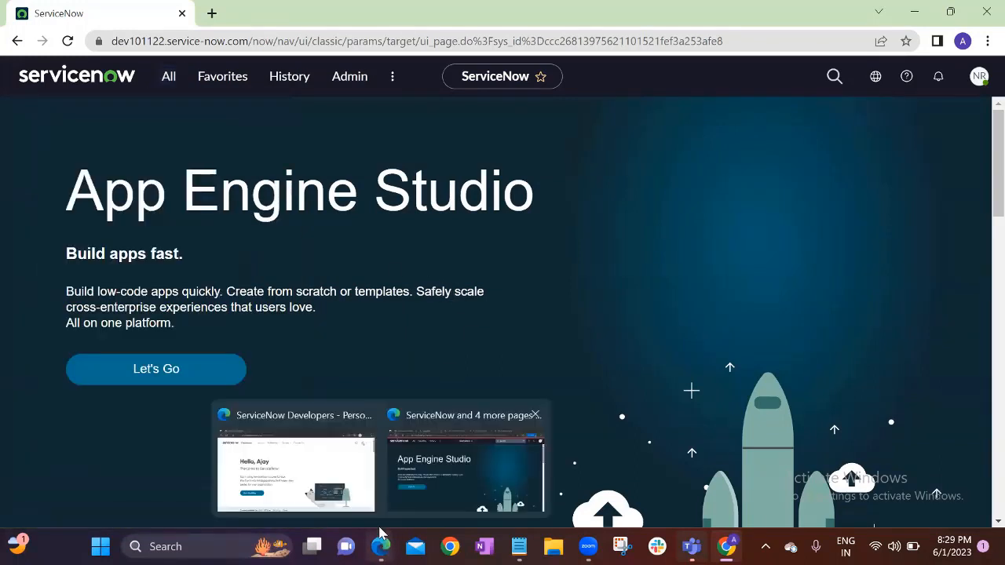
left_click(432, 455)
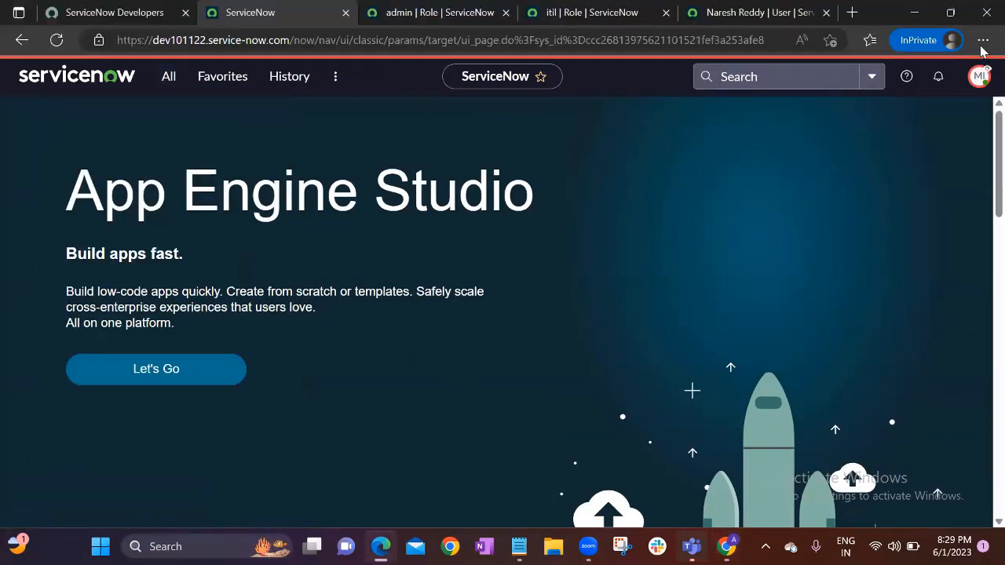
left_click(168, 76)
type("u")
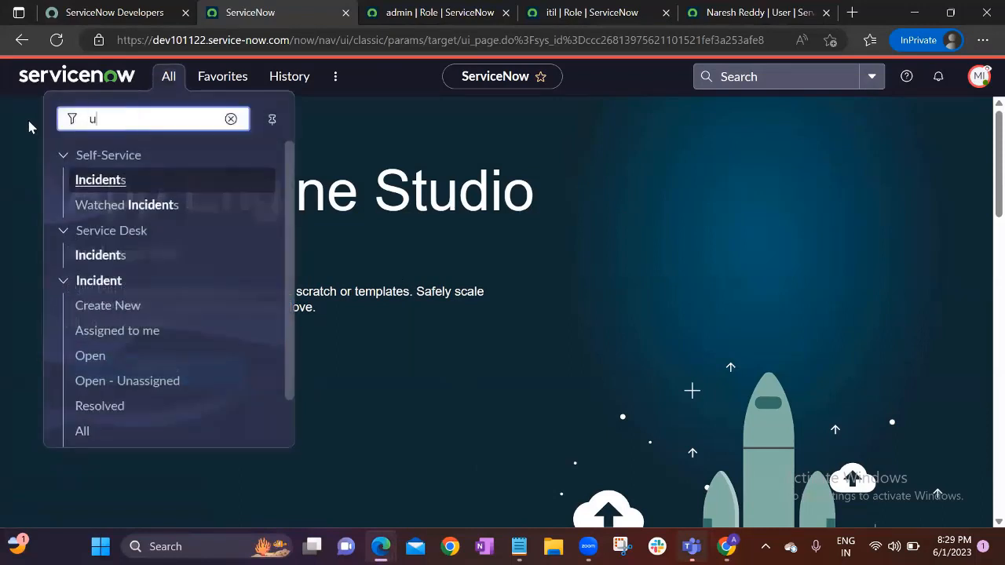
type("sers")
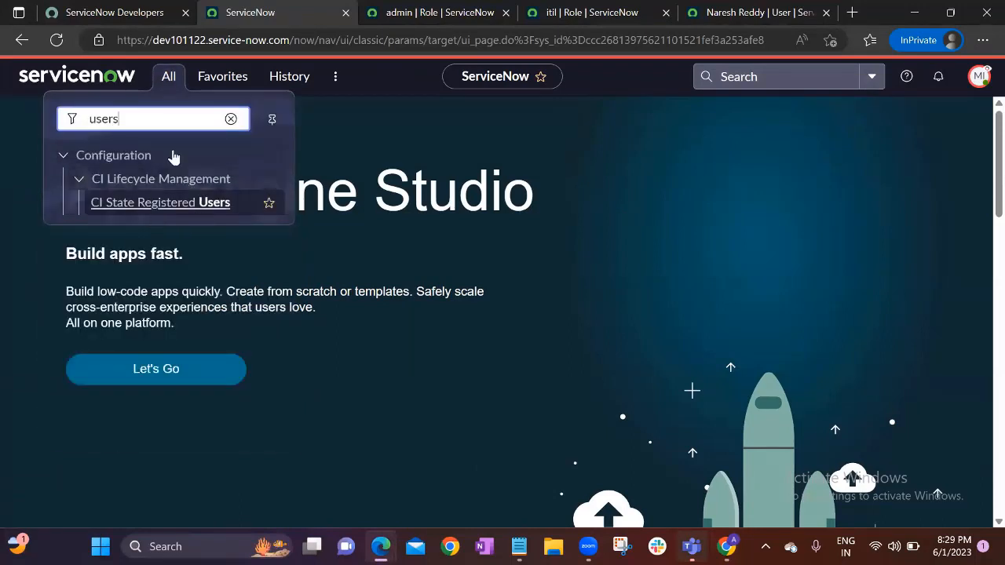
left_click(230, 119)
left_click(63, 157)
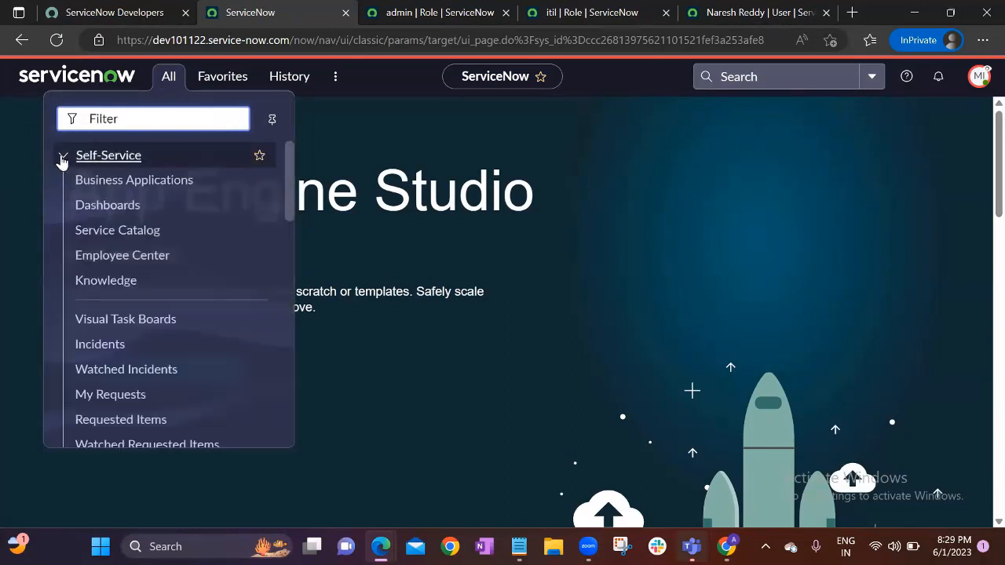
left_click(63, 158)
left_click(62, 159)
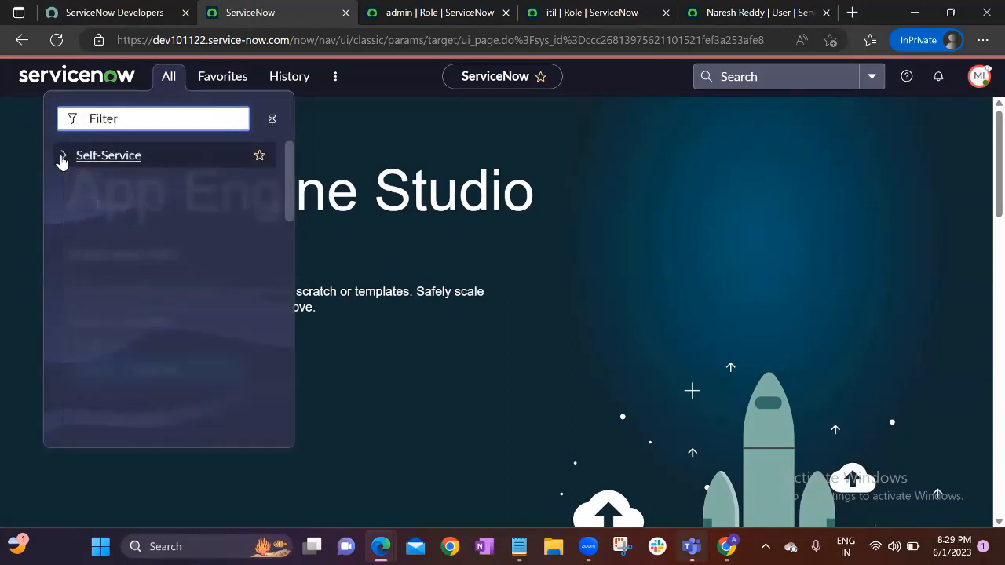
left_click(64, 160)
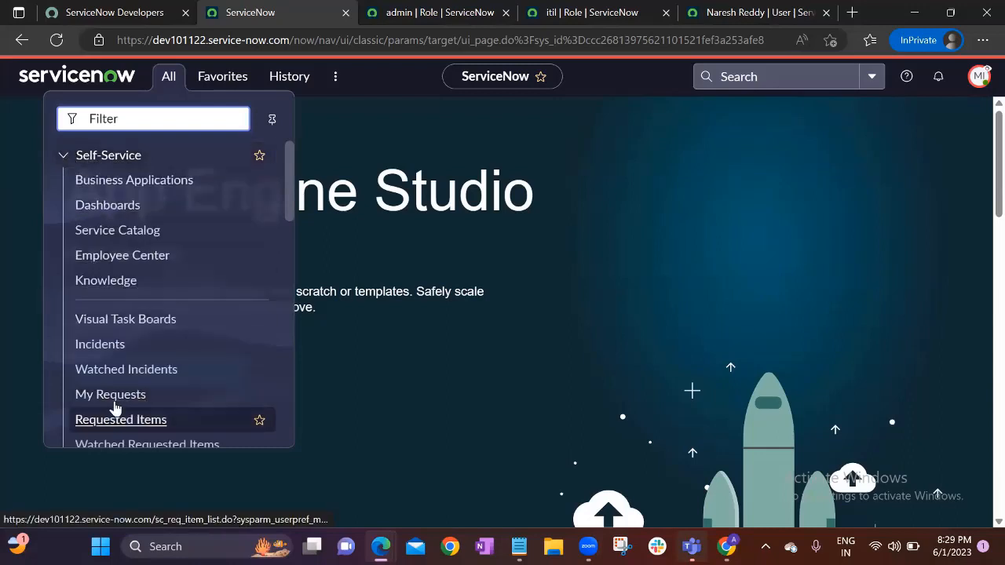
left_click(61, 159)
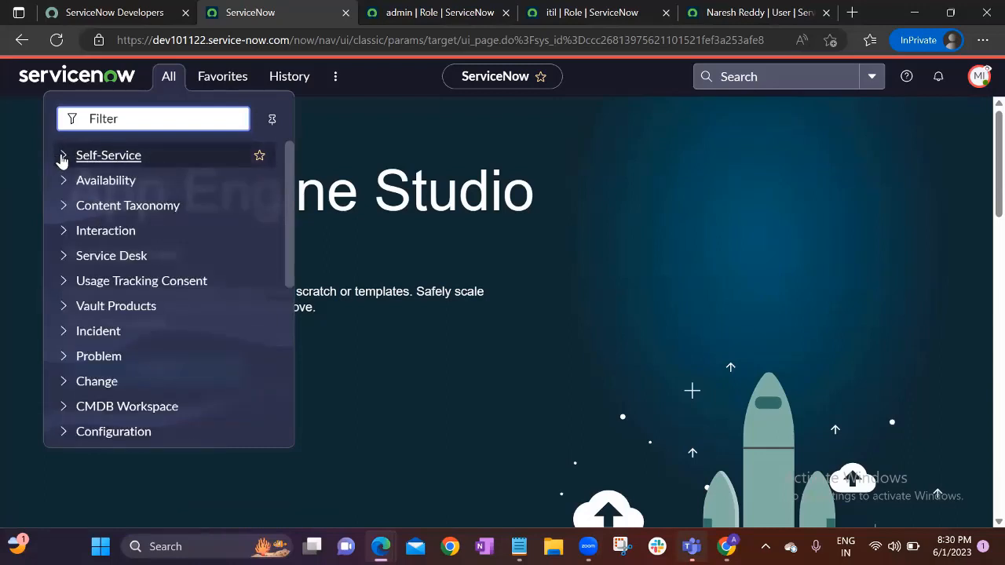
left_click(61, 159)
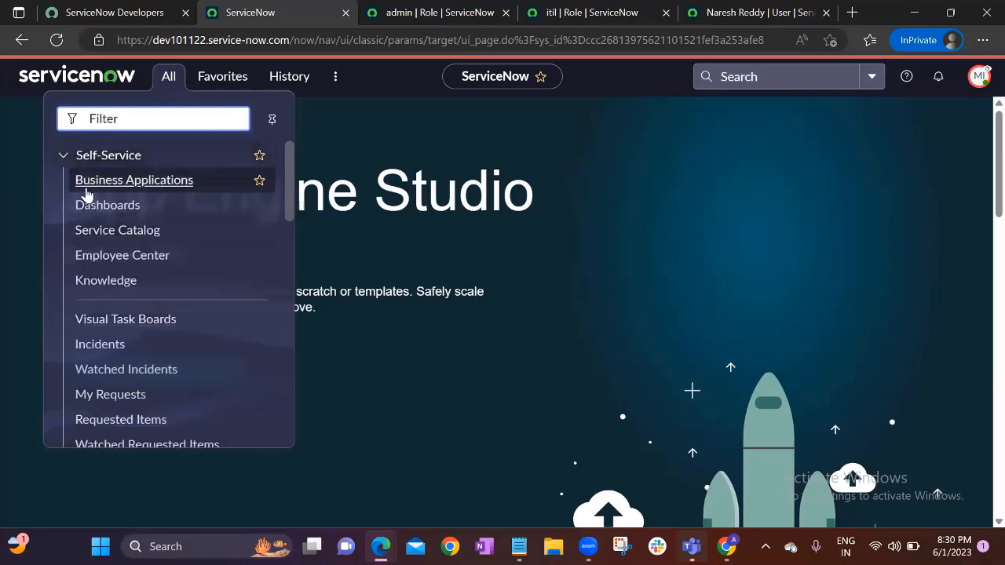
left_click(61, 160)
left_click(61, 160)
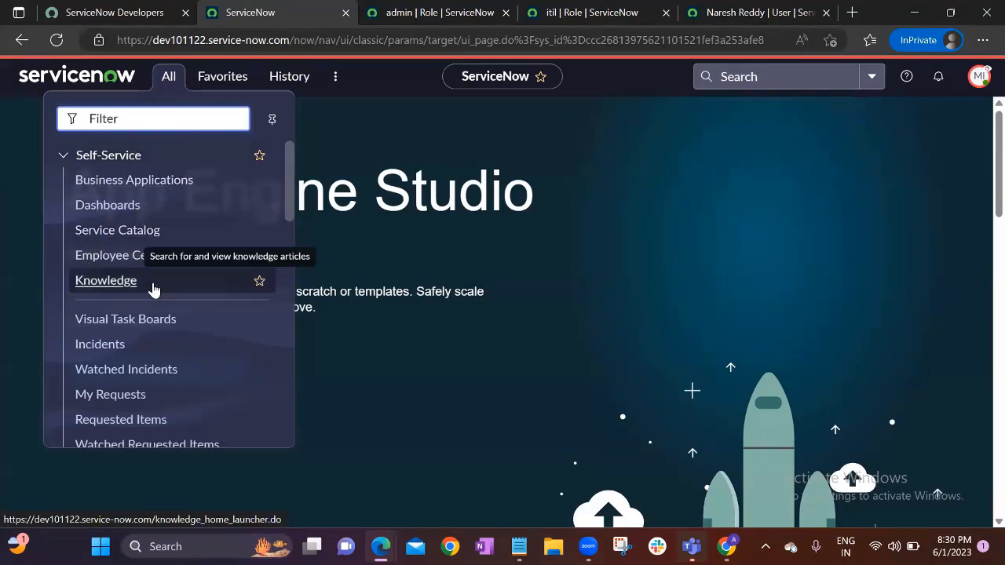
left_click(402, 187)
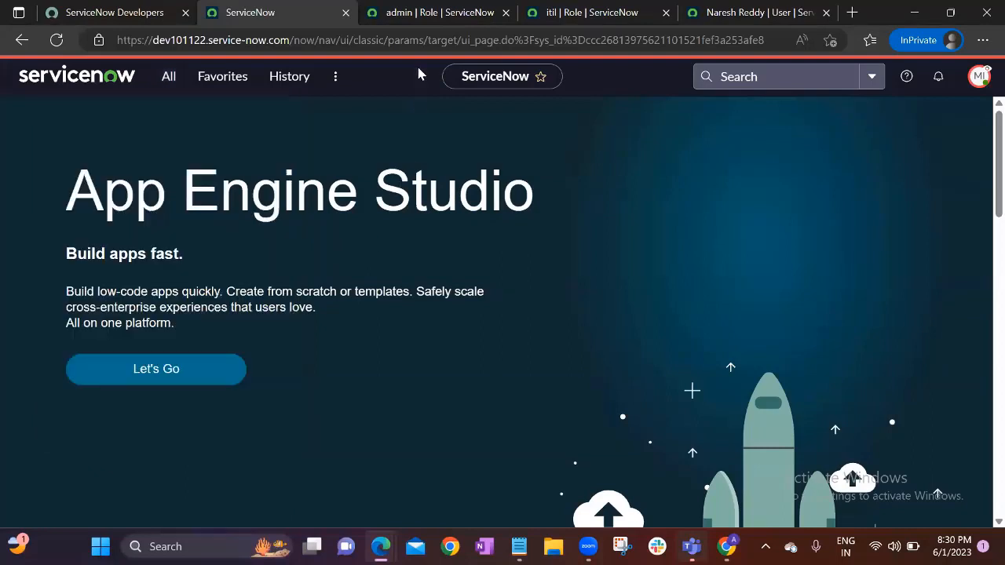
End the impersonation and open Edit Members for the test user's Roles list
left_click(979, 78)
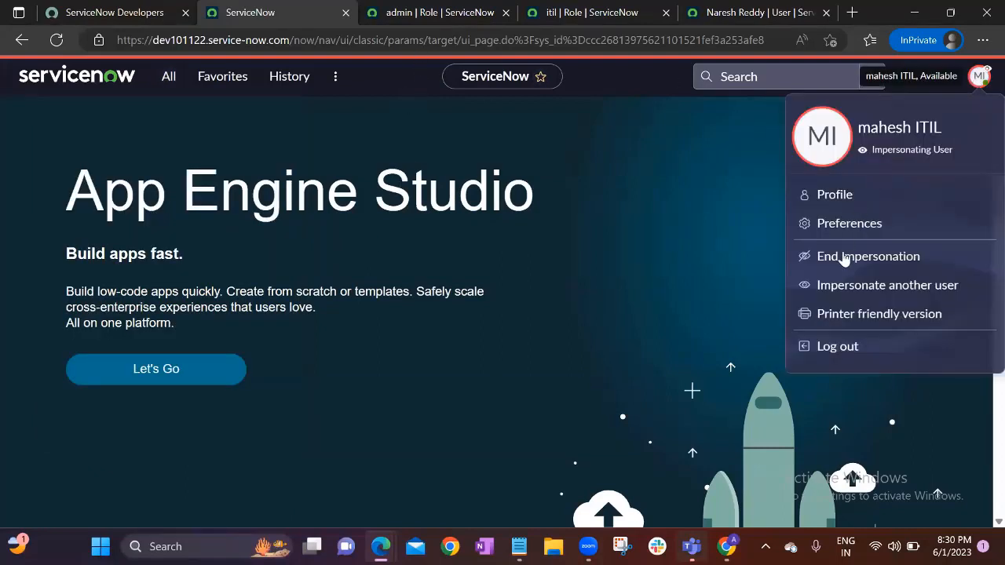
left_click(857, 256)
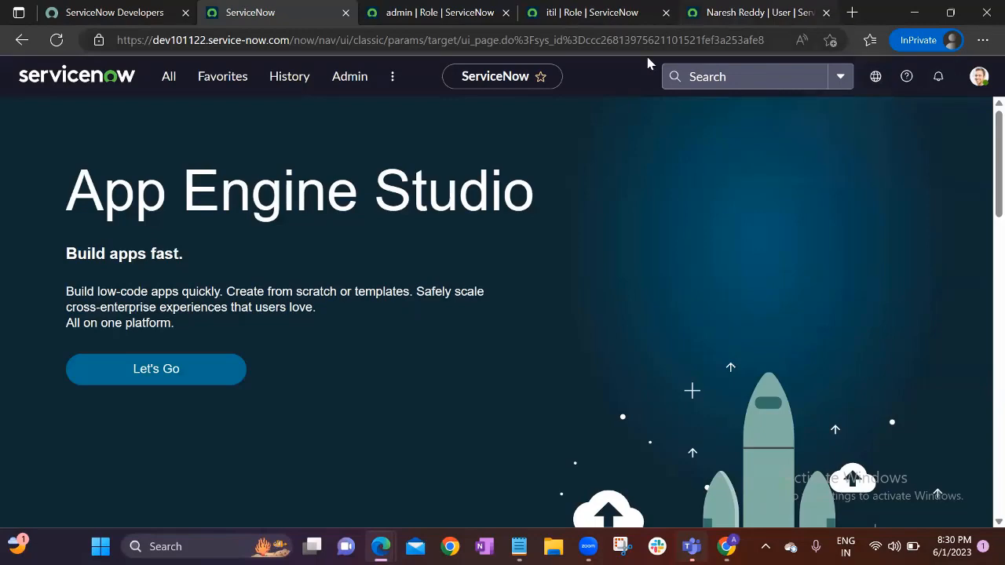
left_click(728, 13)
scroll(265, 406, "down", 2)
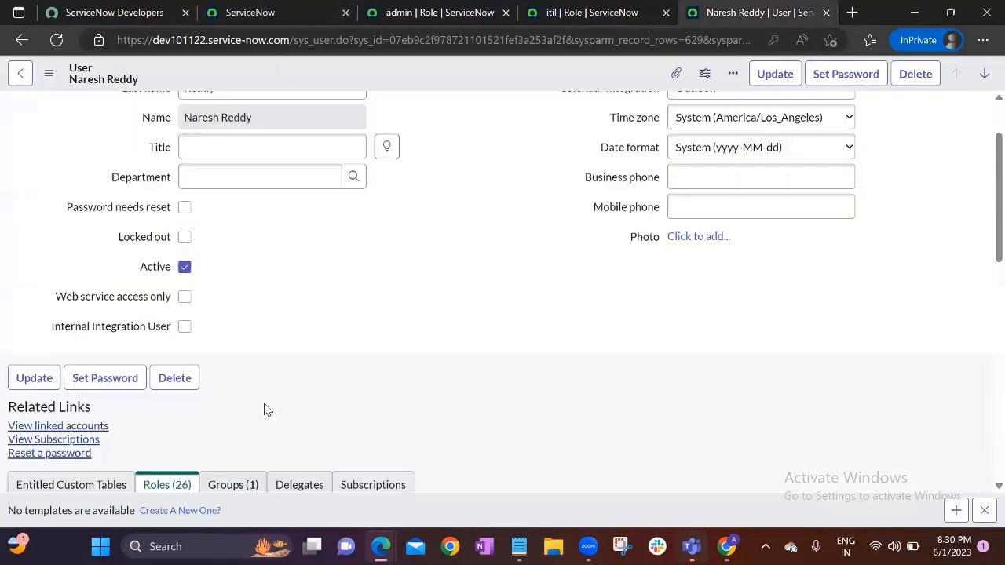
scroll(265, 406, "down", 3)
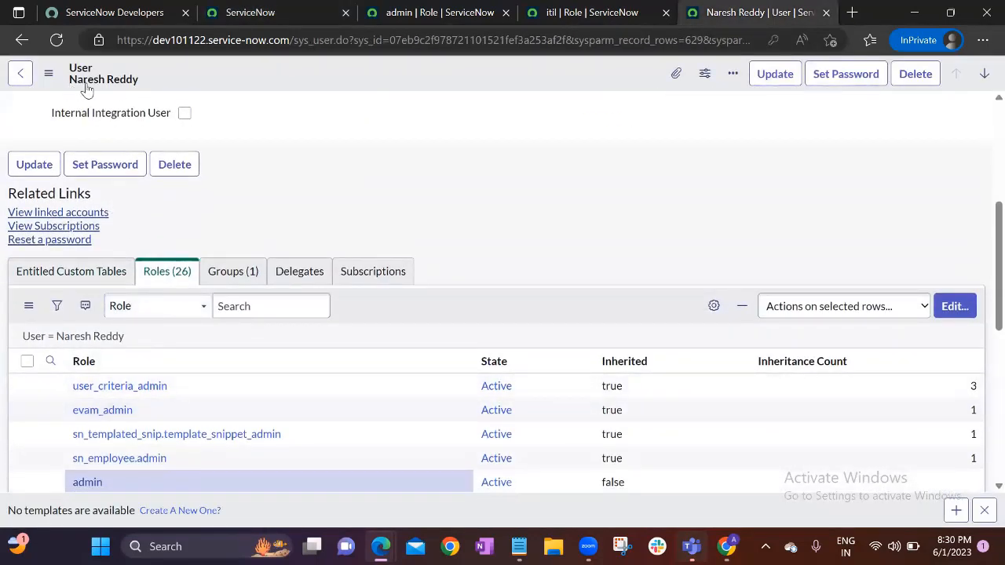
left_click(954, 311)
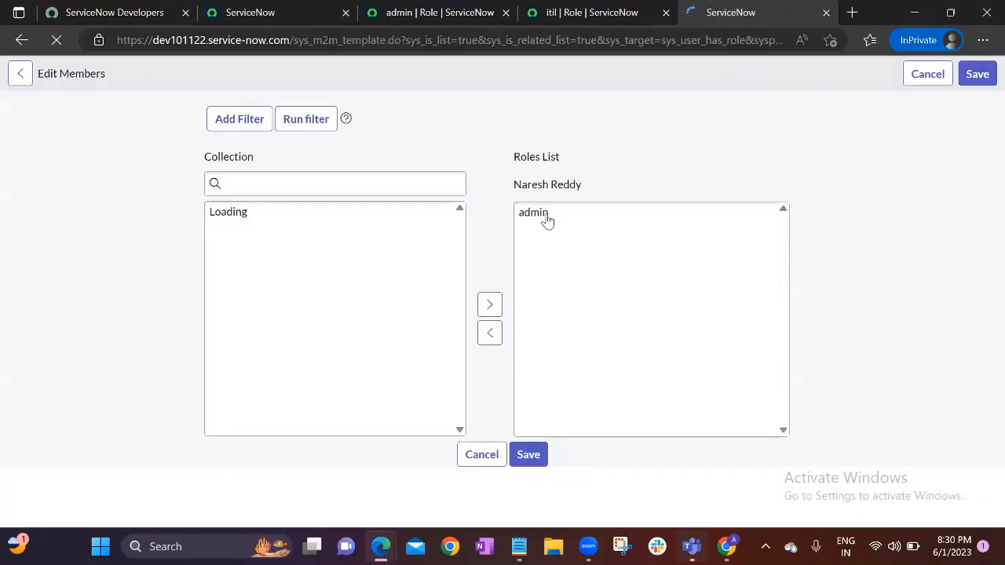
Move admin out of the Roles List, save, and reload to confirm no roles remain
left_click(536, 291)
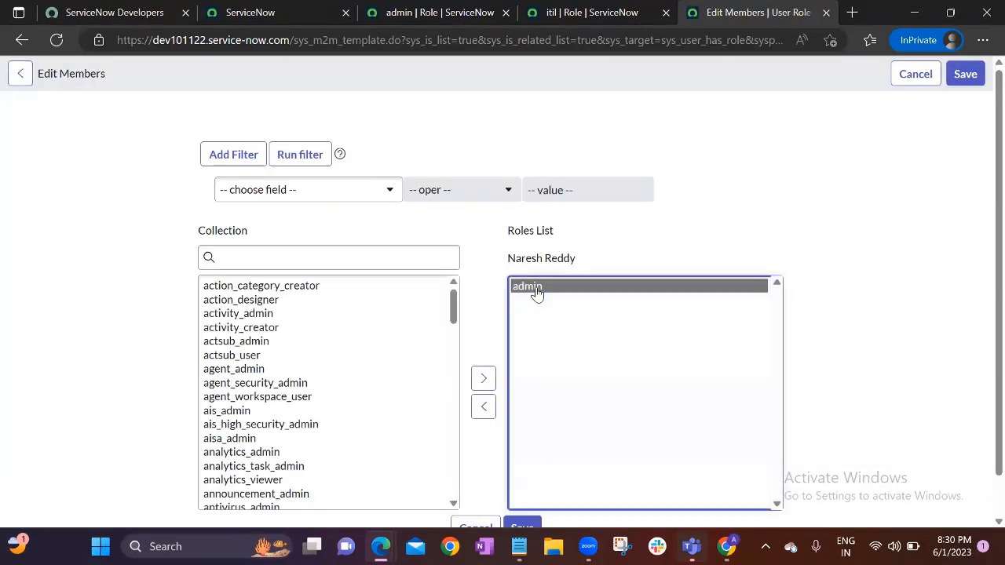
double_click(536, 290)
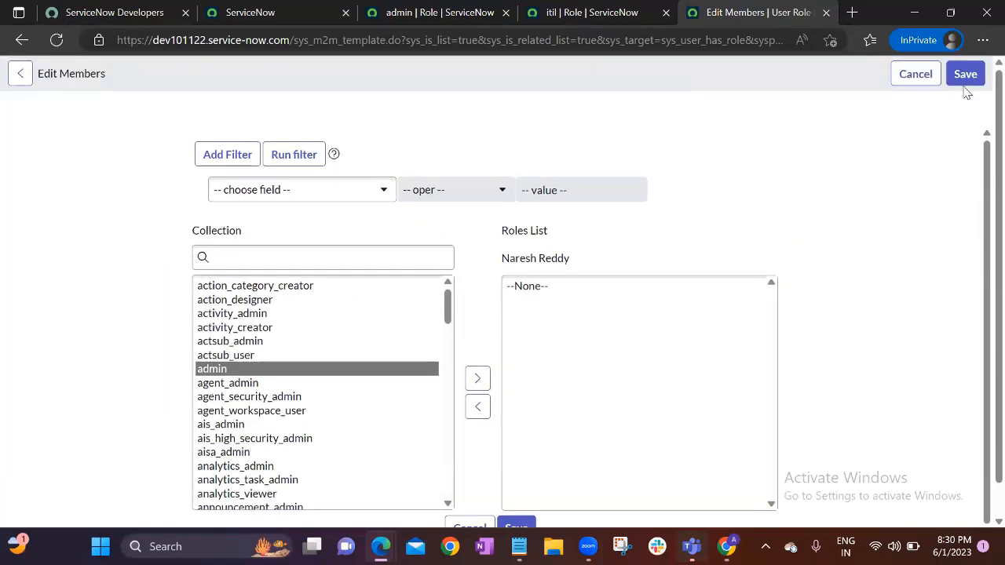
left_click(965, 74)
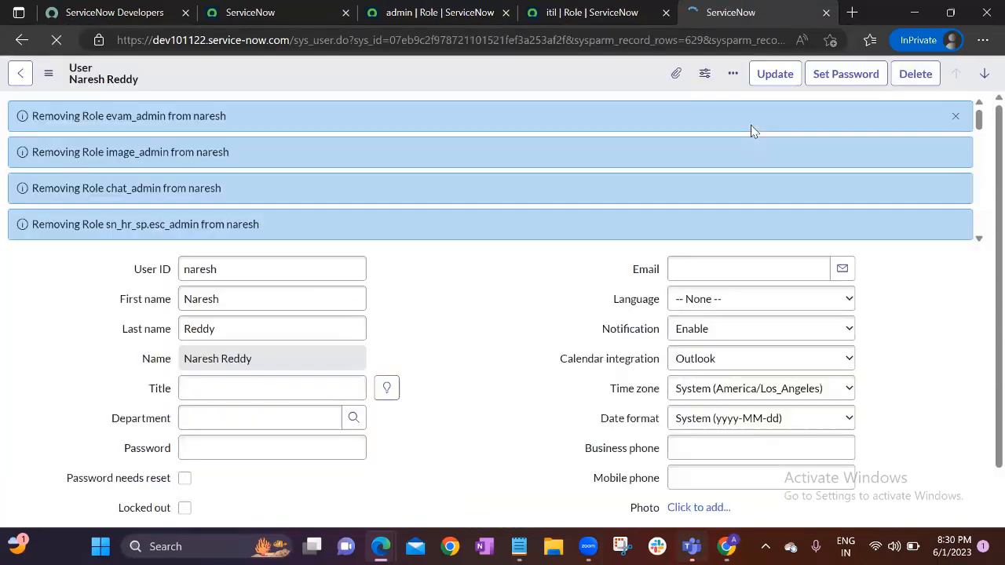
left_click(58, 40)
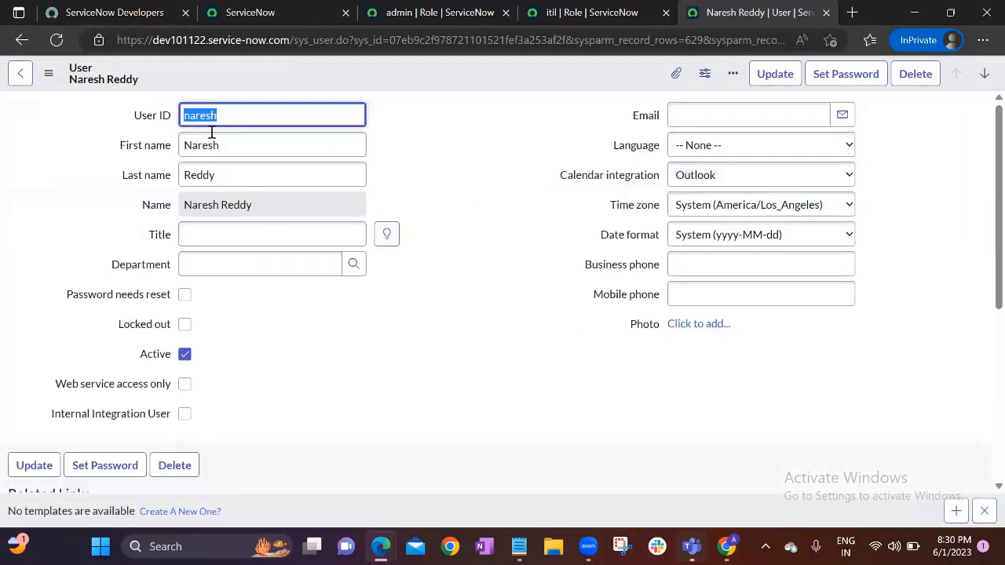
left_click(453, 236)
scroll(454, 236, "down", 3)
scroll(453, 234, "down", 1)
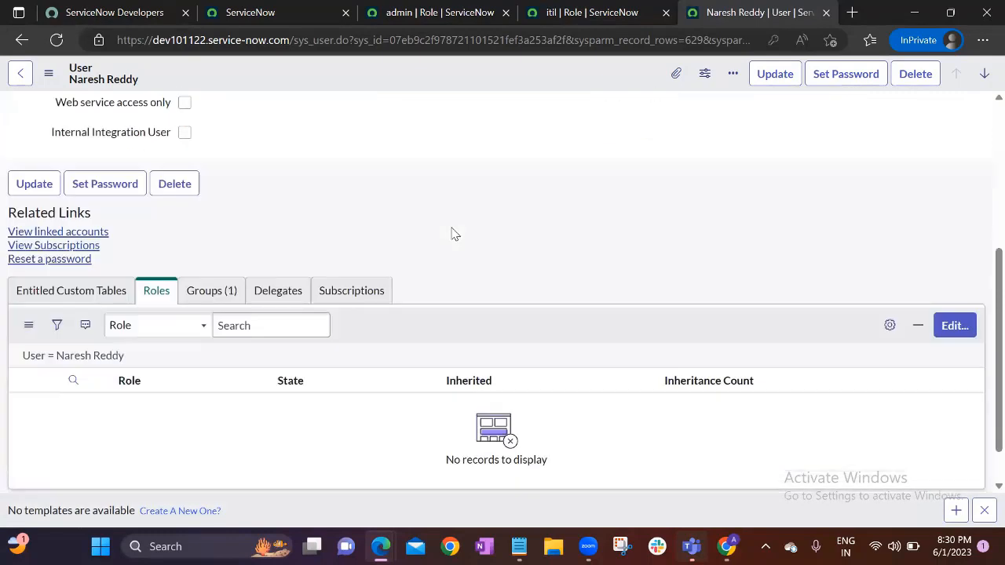
scroll(453, 234, "down", 1)
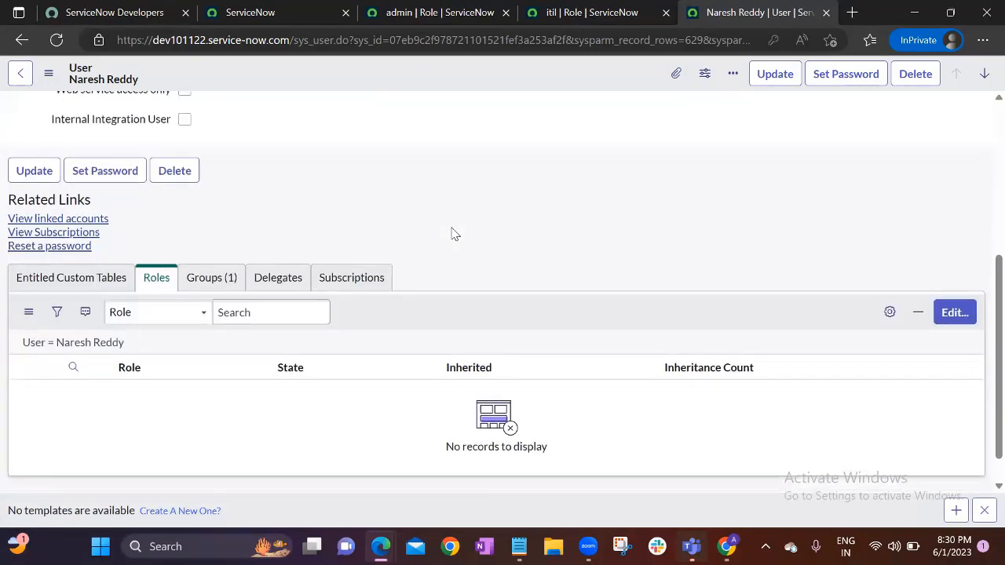
scroll(411, 377, "down", 1)
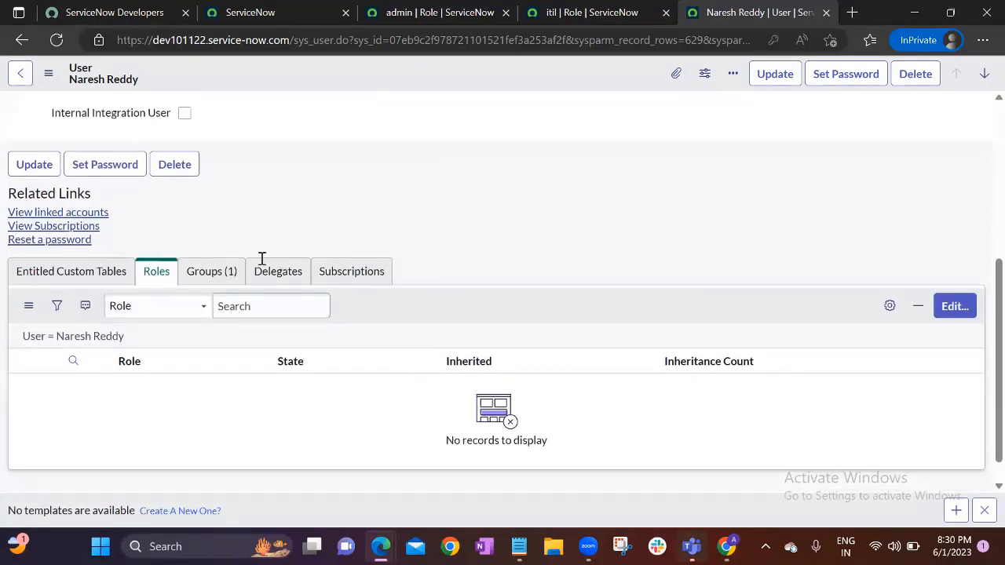
key("alt+Tab")
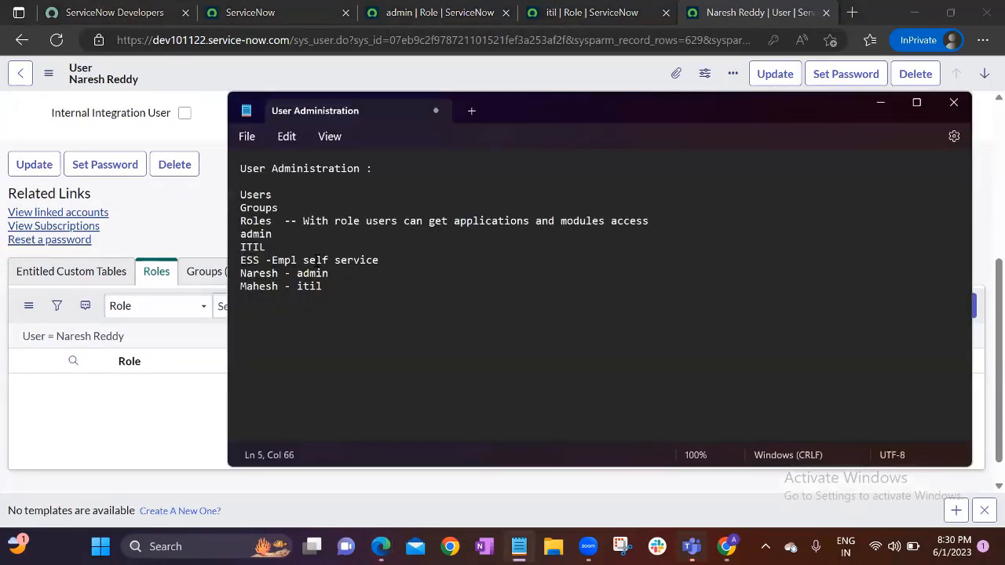
left_click_drag(240, 261, 380, 262)
left_click(380, 263)
left_click_drag(303, 262, 380, 267)
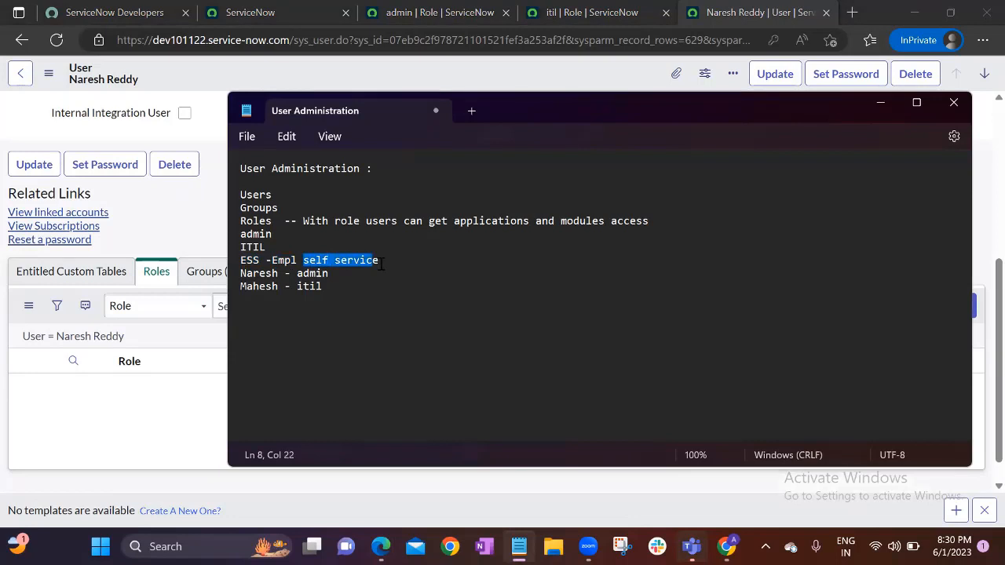
left_click(383, 266)
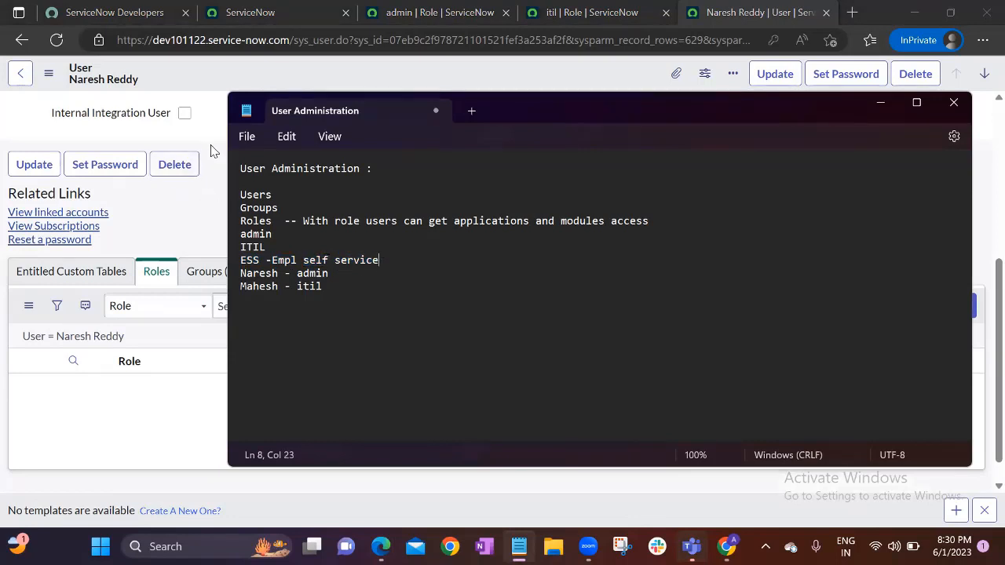
left_click(218, 151)
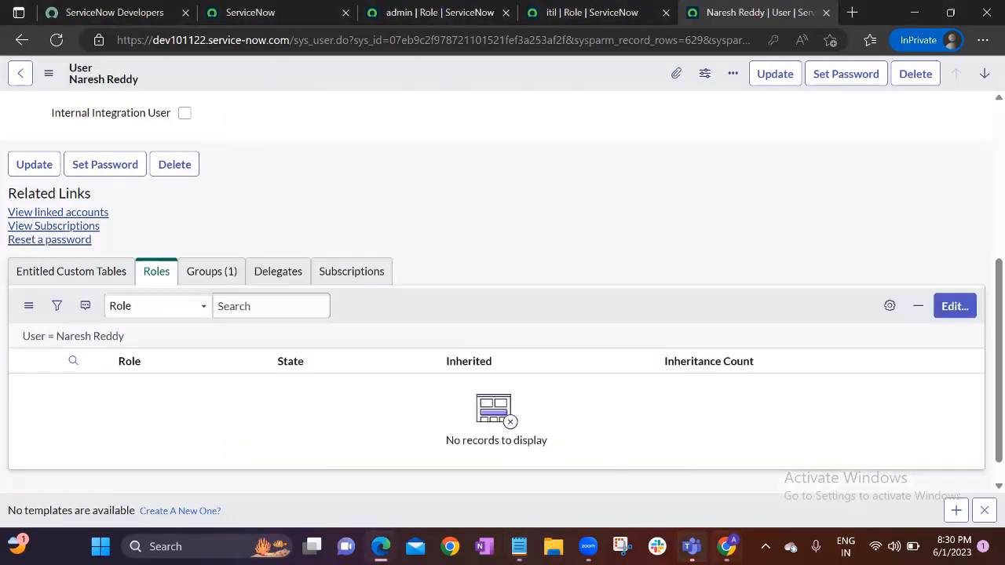
Log out of the current ServiceNow session from the user's account menu
left_click(729, 534)
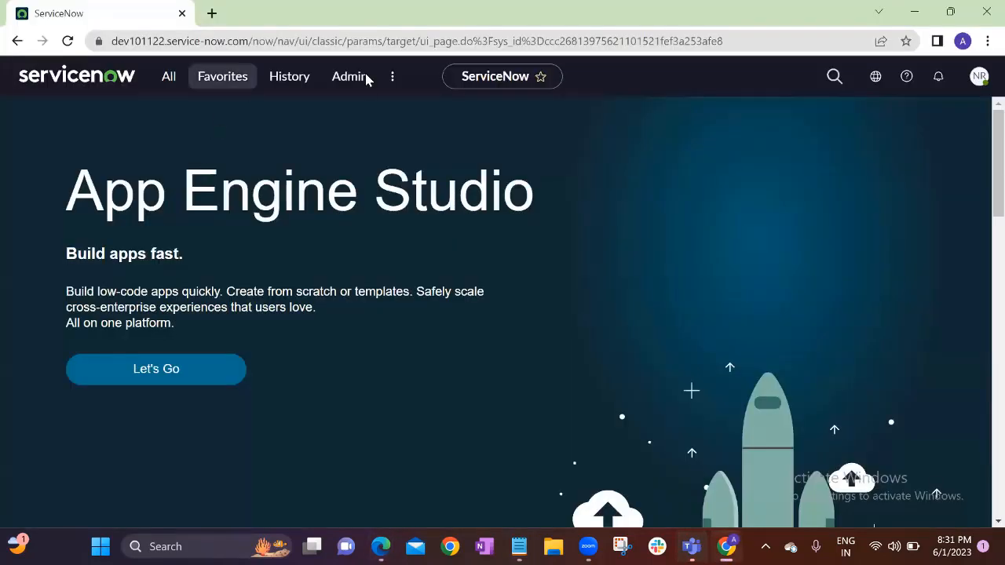
left_click(979, 76)
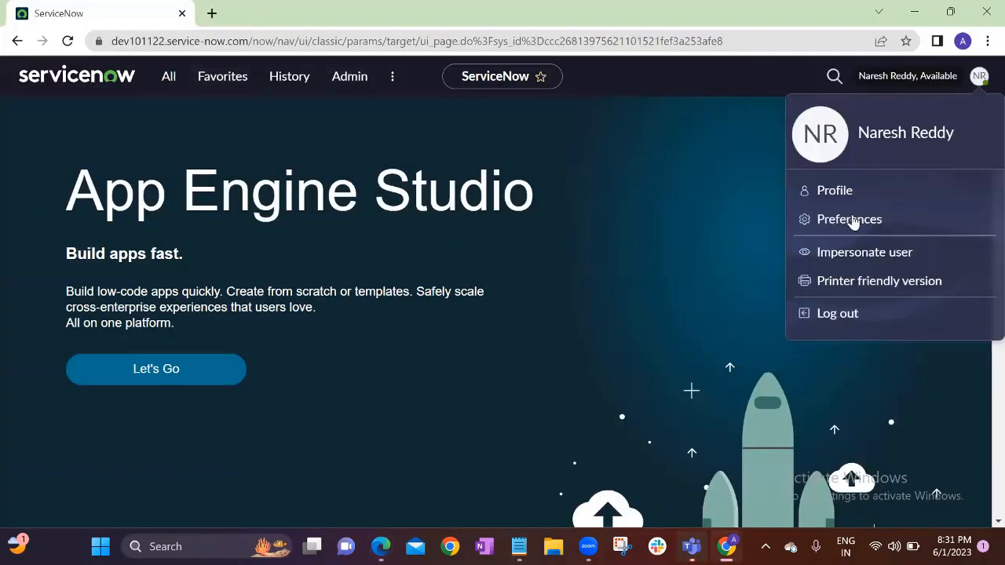
left_click(842, 314)
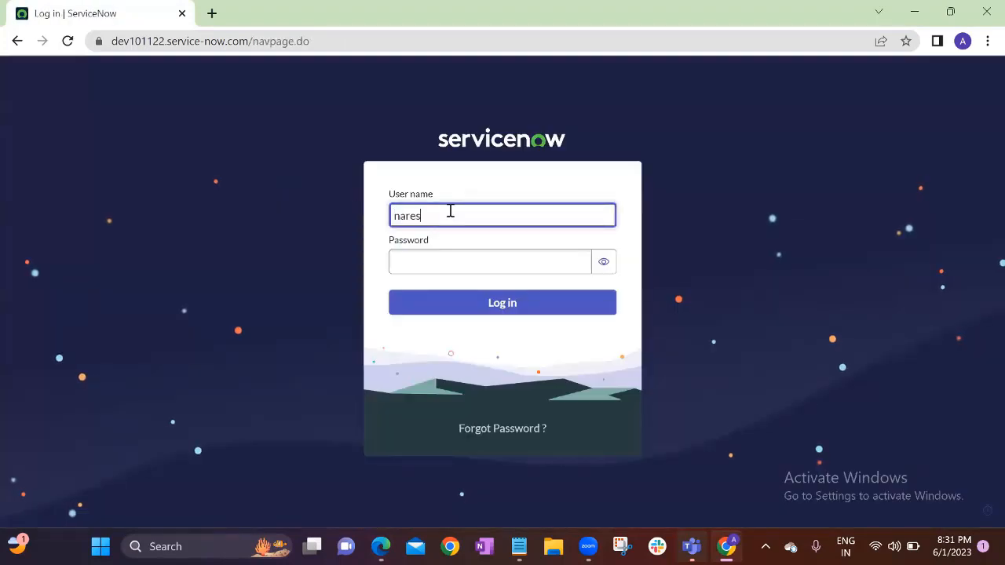
Sign in with the test user's password and land on the App Engine Studio home page
key("Tab")
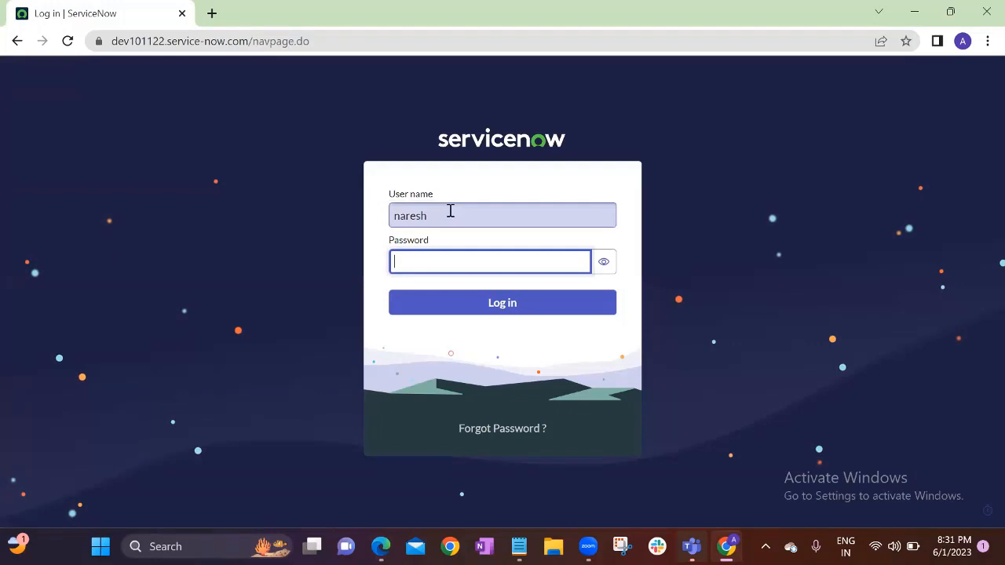
type("*")
key("Return")
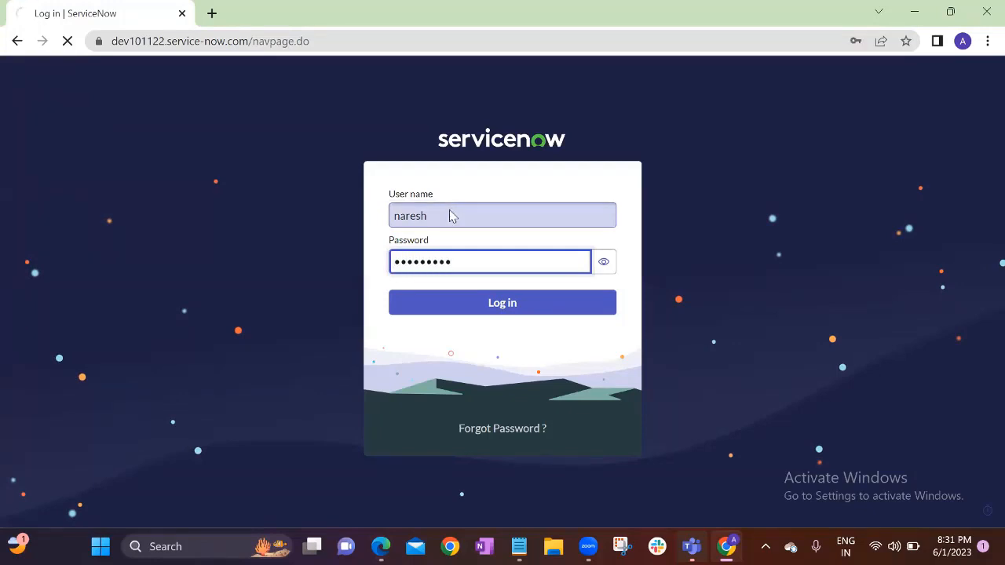
mouse_move(727, 546)
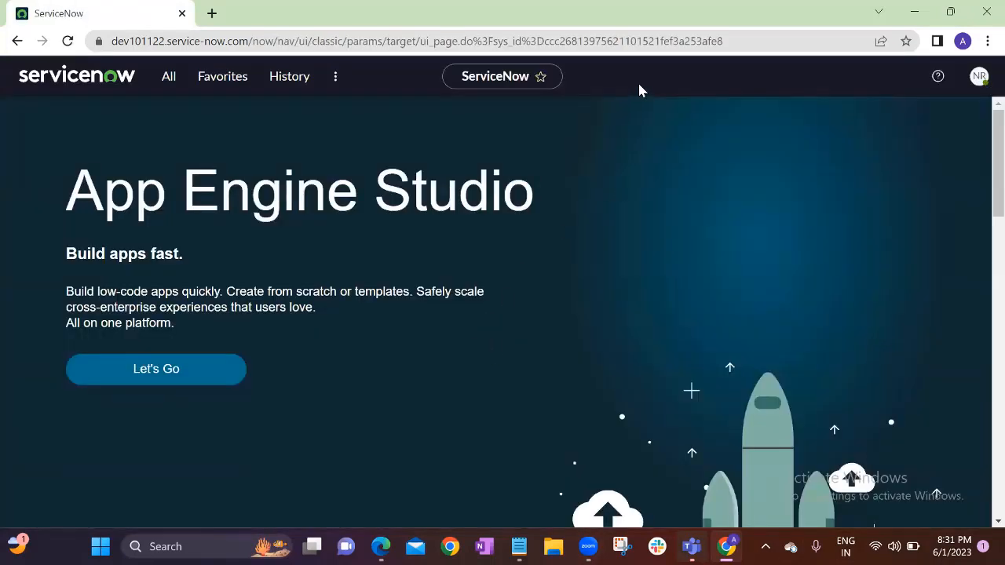
Filter the All navigator for 'users', then clear the filter and scroll the module list
left_click(169, 76)
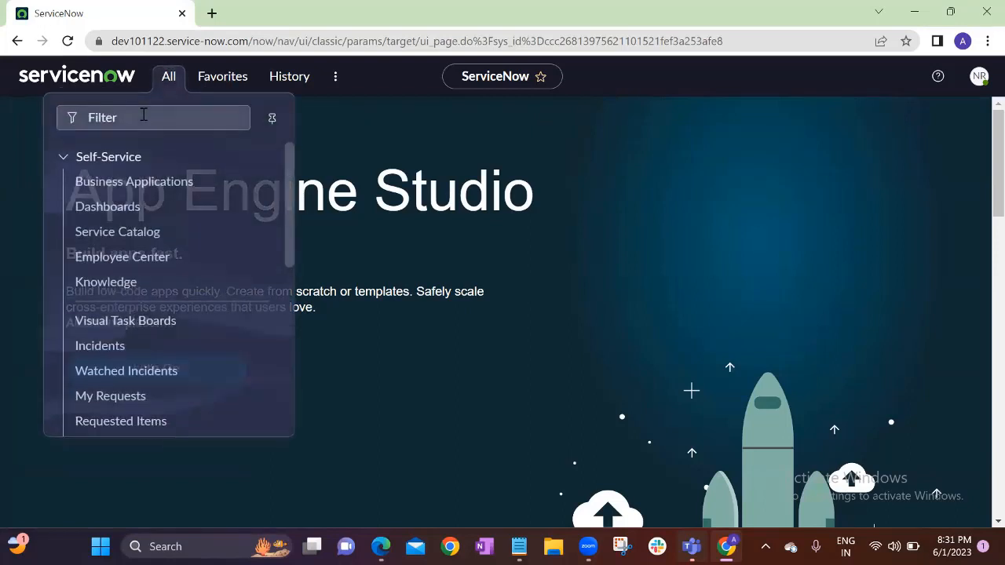
type("users")
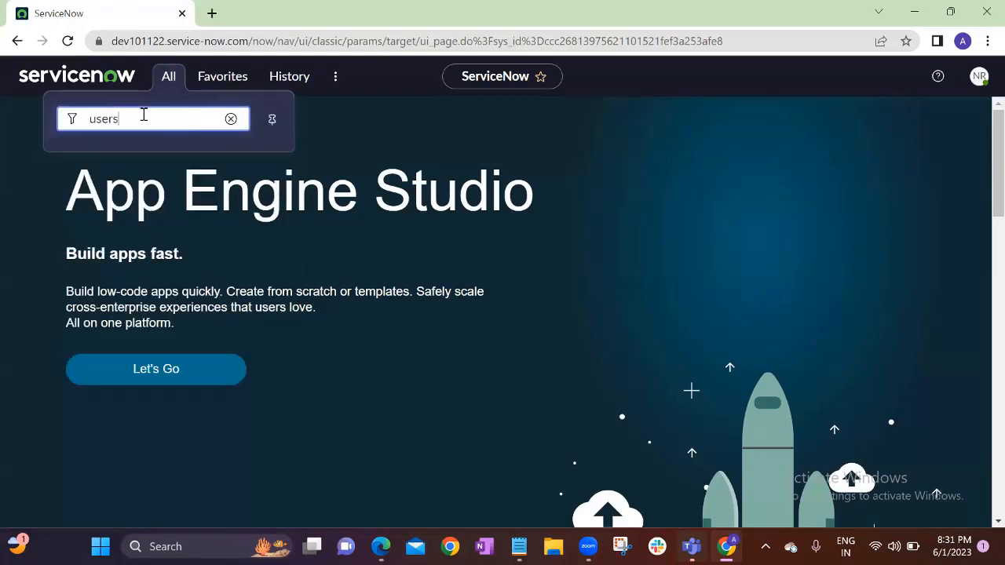
left_click(231, 119)
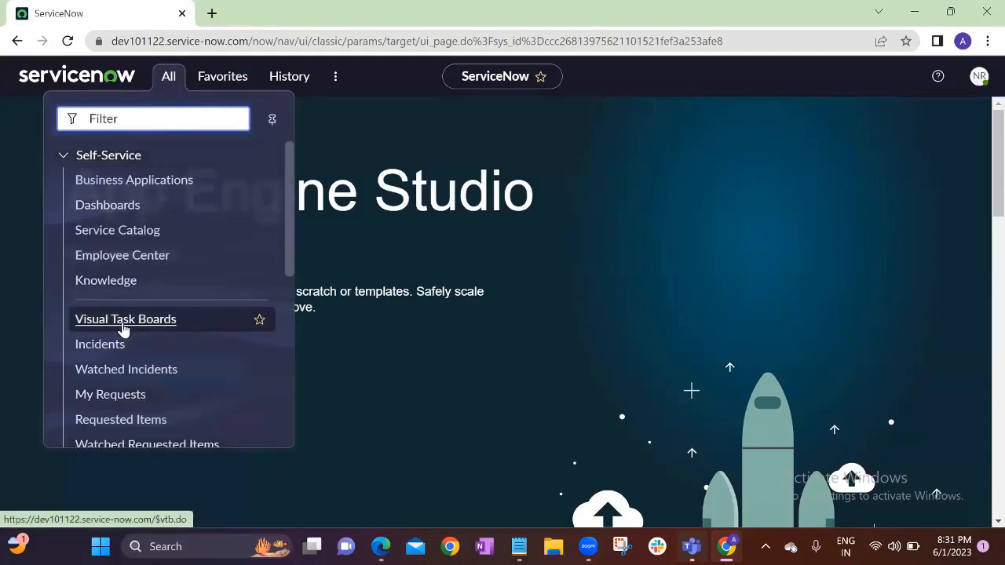
scroll(123, 329, "down", 3)
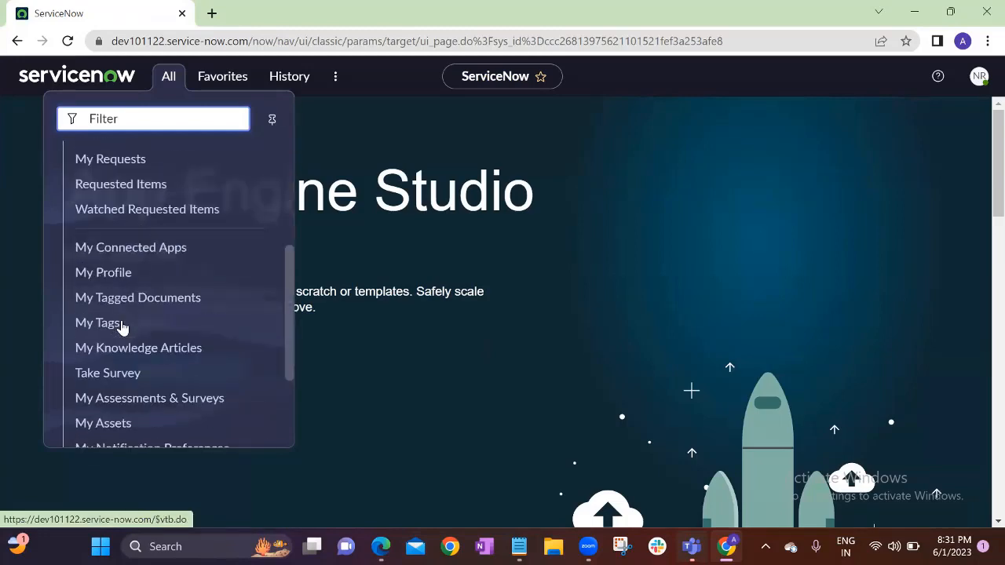
scroll(123, 325, "down", 2)
scroll(65, 152, "up", 5)
Collapse and expand the Self-Service section repeatedly and scroll to confirm only Self-Service modules appear
left_click(65, 157)
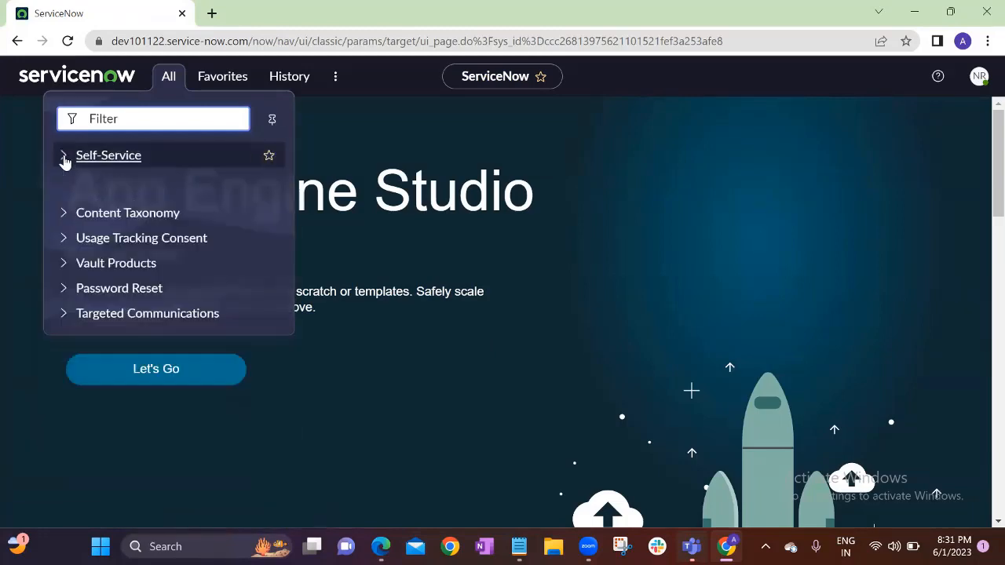
left_click(64, 157)
left_click(65, 157)
left_click(64, 157)
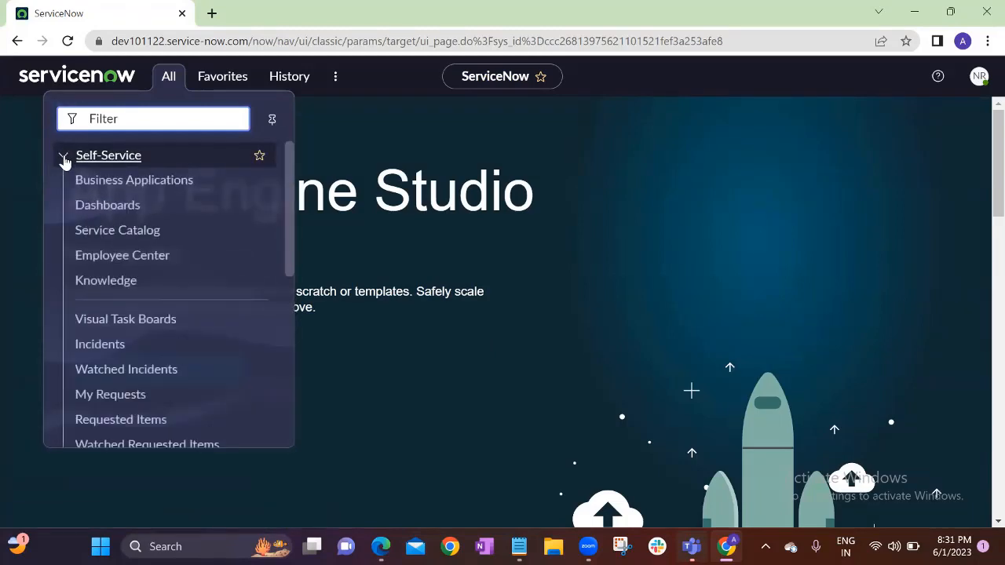
left_click(65, 157)
left_click(65, 158)
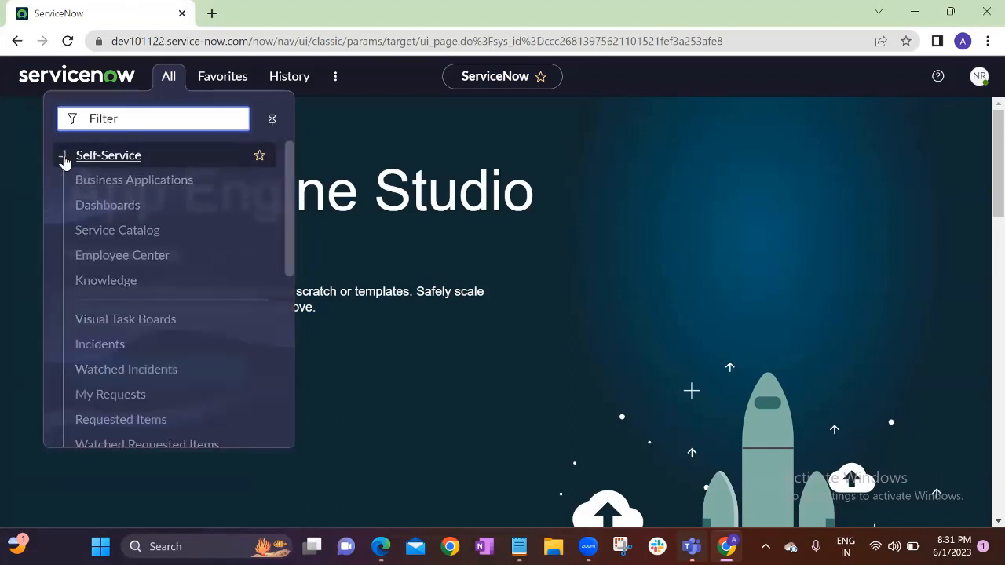
left_click(65, 157)
left_click(64, 157)
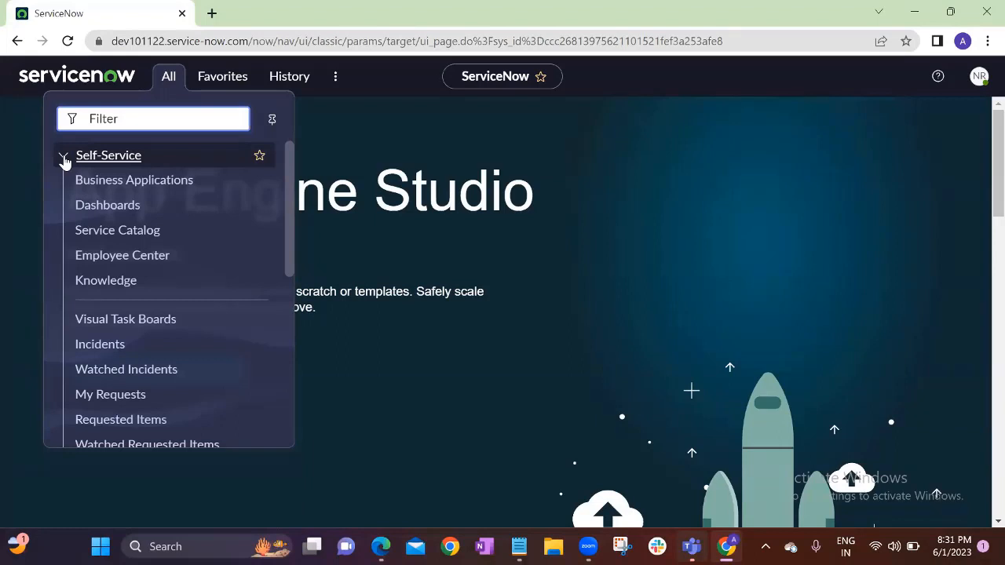
left_click(64, 157)
left_click(64, 157)
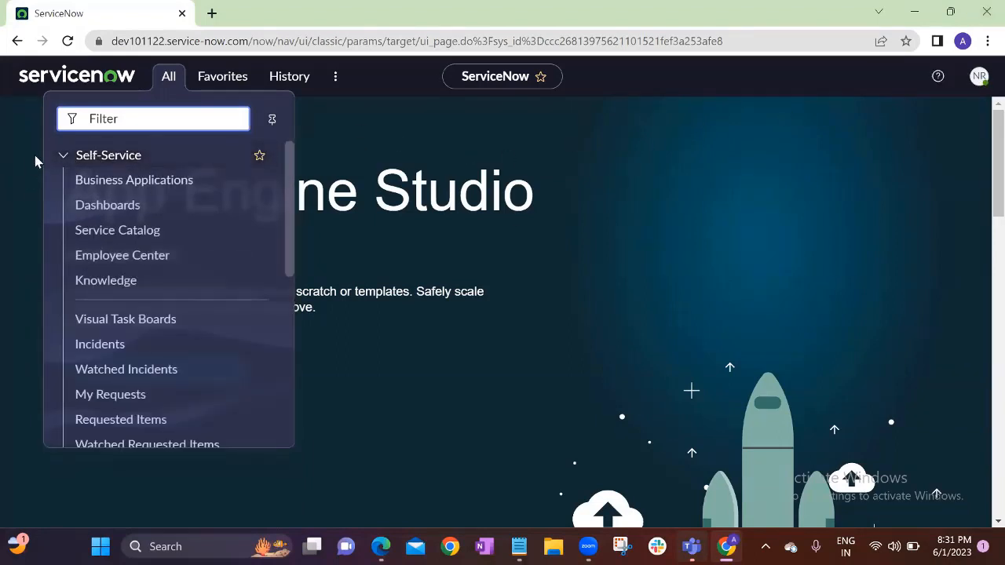
left_click(63, 158)
left_click(64, 159)
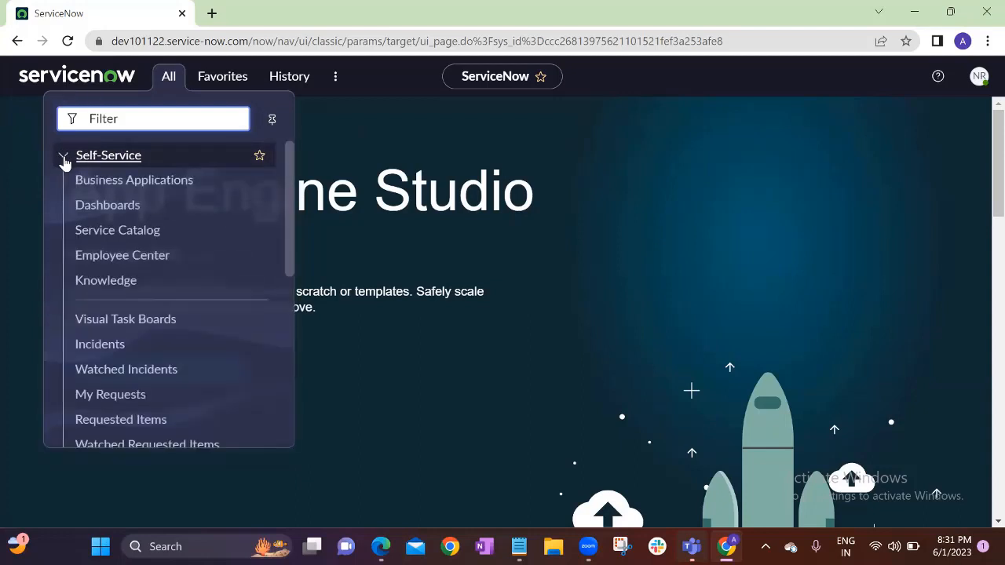
left_click(64, 161)
left_click(64, 158)
scroll(155, 344, "down", 1)
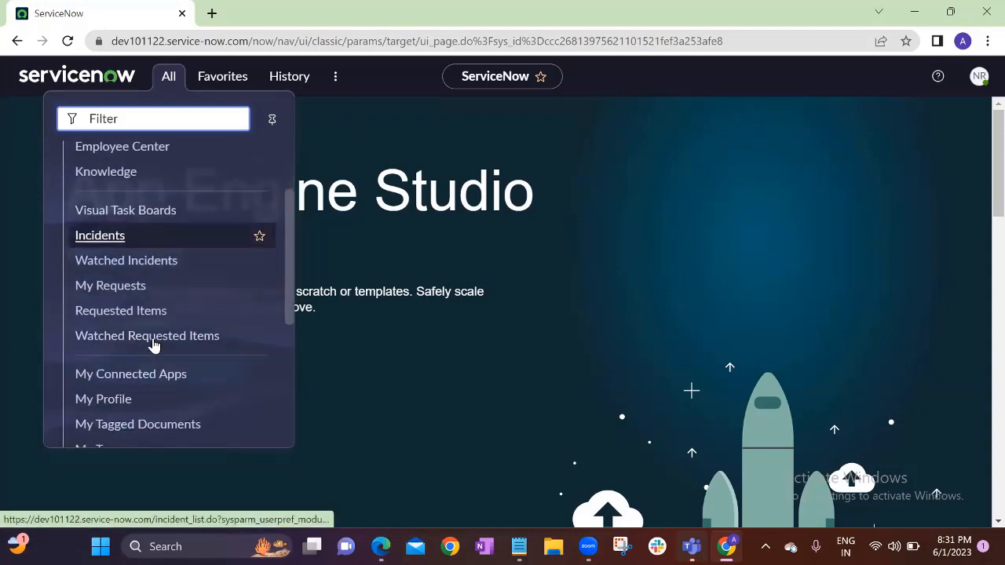
scroll(154, 343, "down", 3)
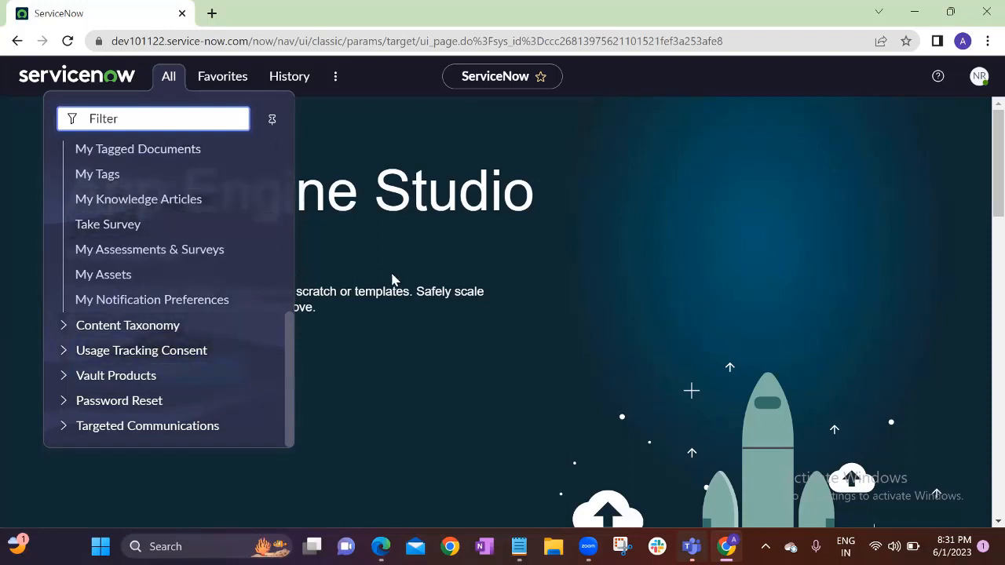
scroll(117, 385, "up", 5)
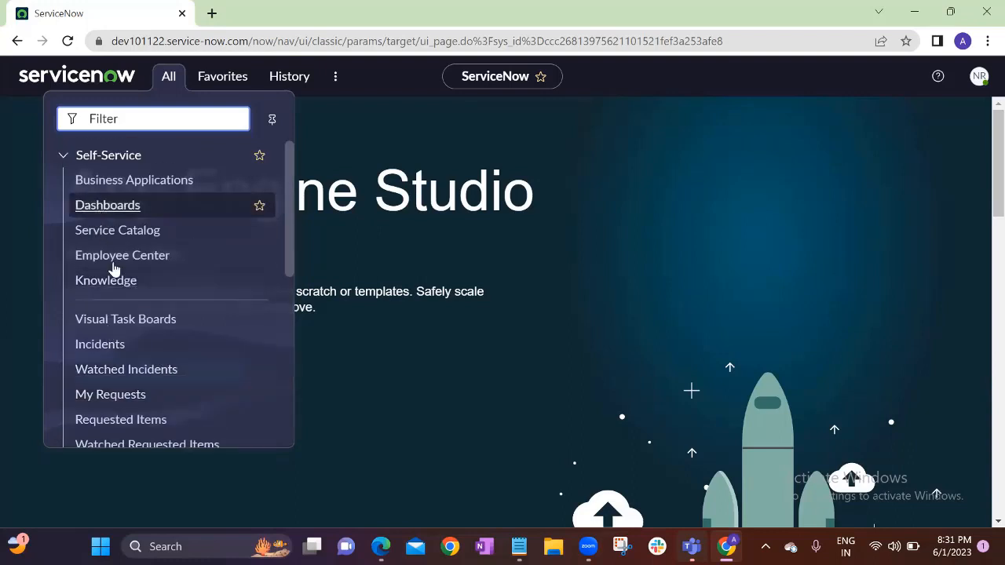
Check the account and All menus, then return to the admin window showing the user's empty Roles list
left_click(980, 76)
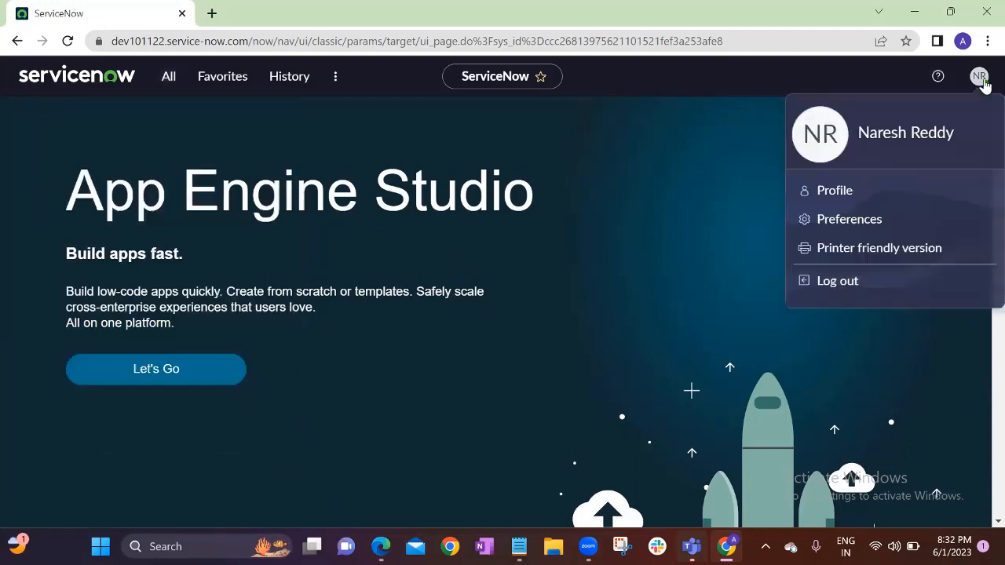
left_click(599, 131)
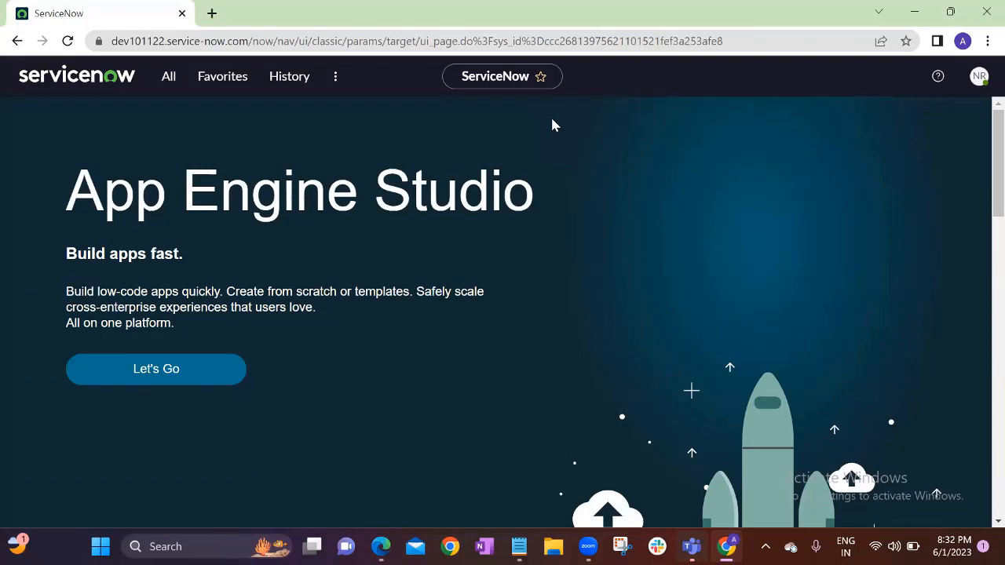
left_click(168, 77)
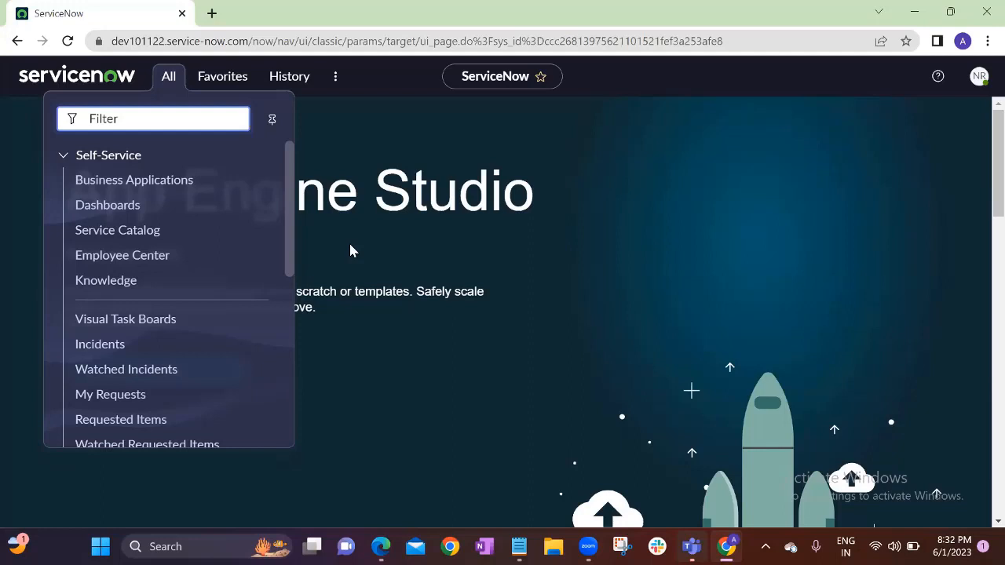
left_click(350, 250)
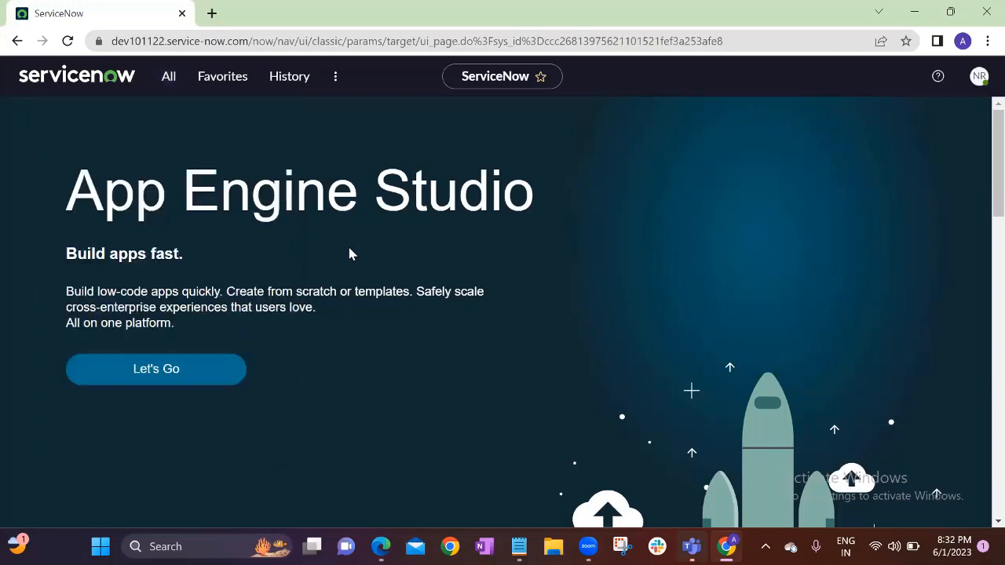
mouse_move(381, 546)
left_click(466, 472)
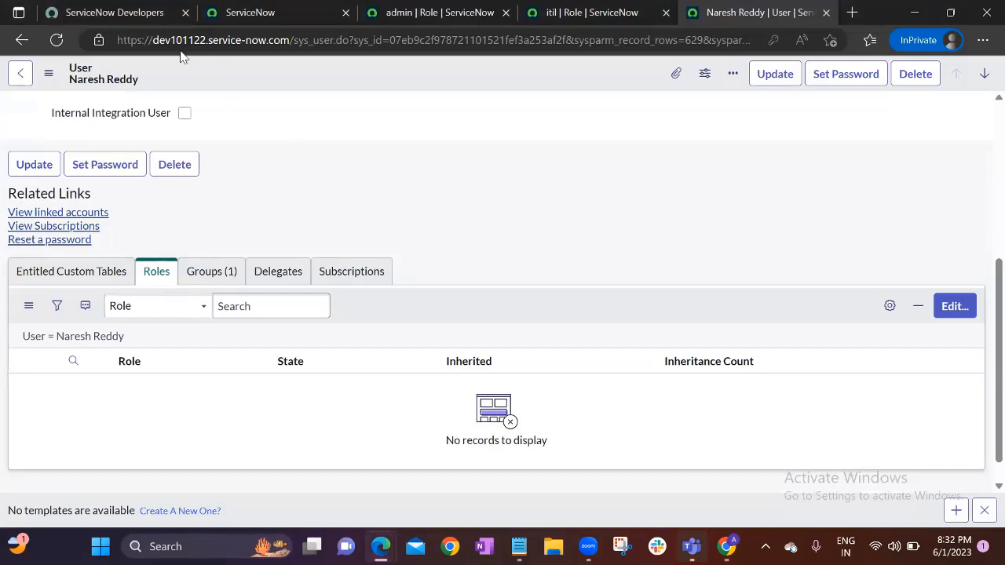
Close the admin role, itil role and user record tabs, leaving the ServiceNow home tab open
left_click(220, 11)
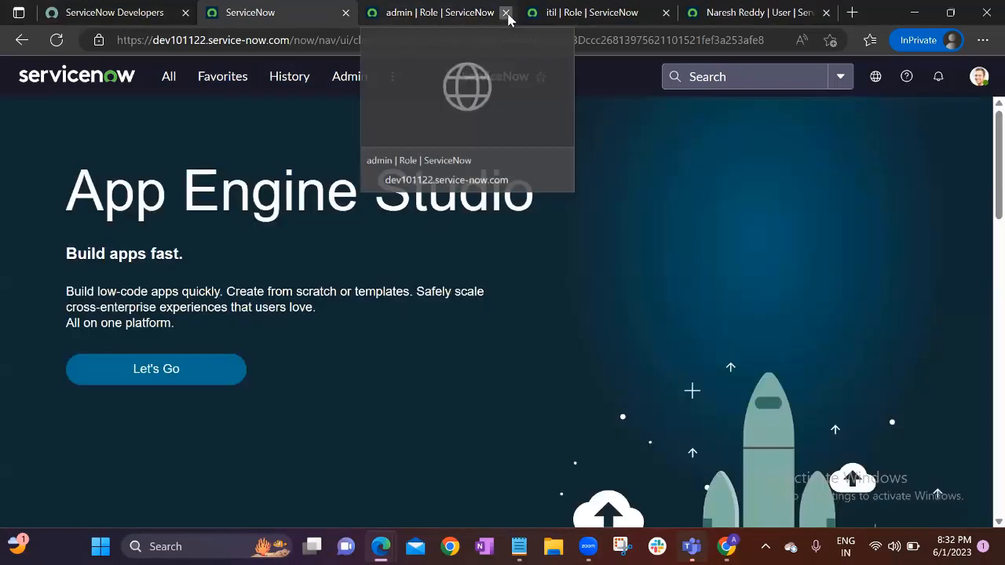
left_click(506, 12)
left_click(507, 14)
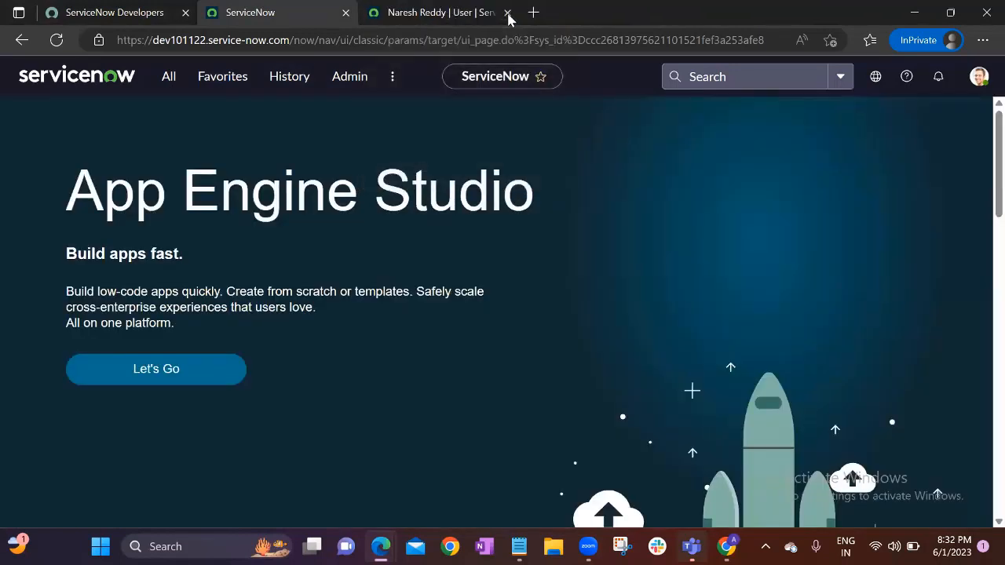
left_click(506, 13)
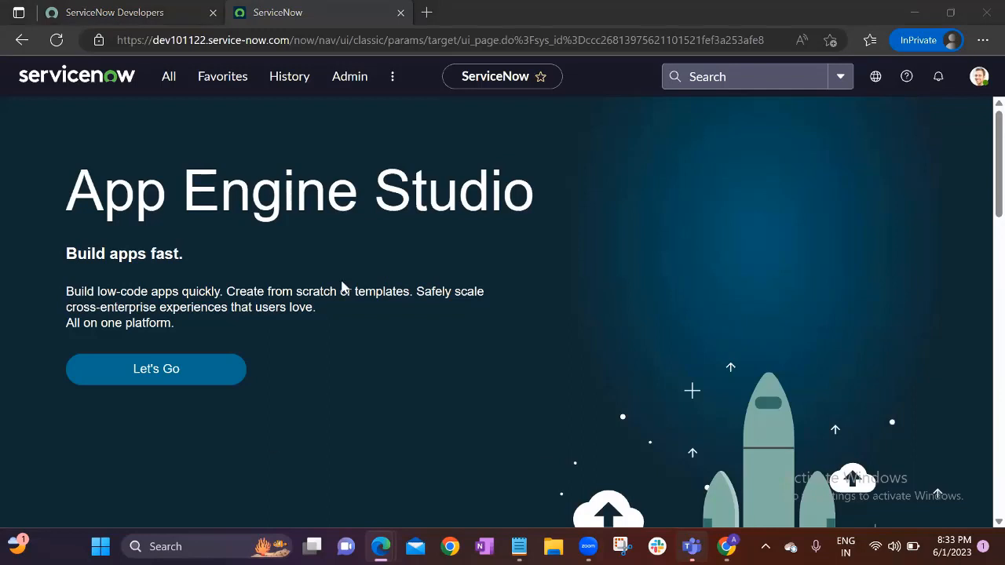
Highlight the words of the App Engine Studio heading, clear the selection, and raise the volume
double_click(455, 204)
double_click(271, 202)
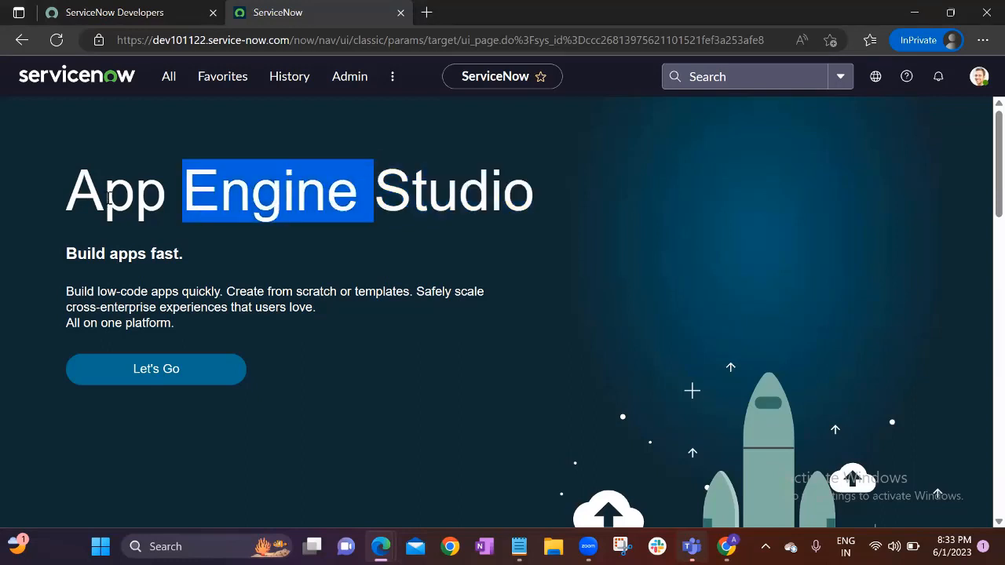
double_click(149, 206)
left_click(191, 205)
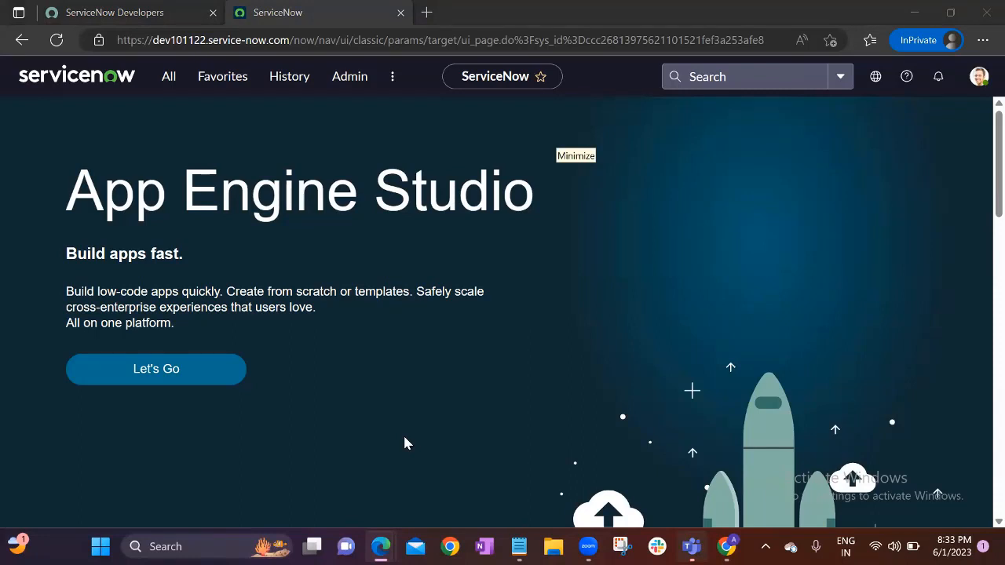
key("XF86AudioRaiseVolume")
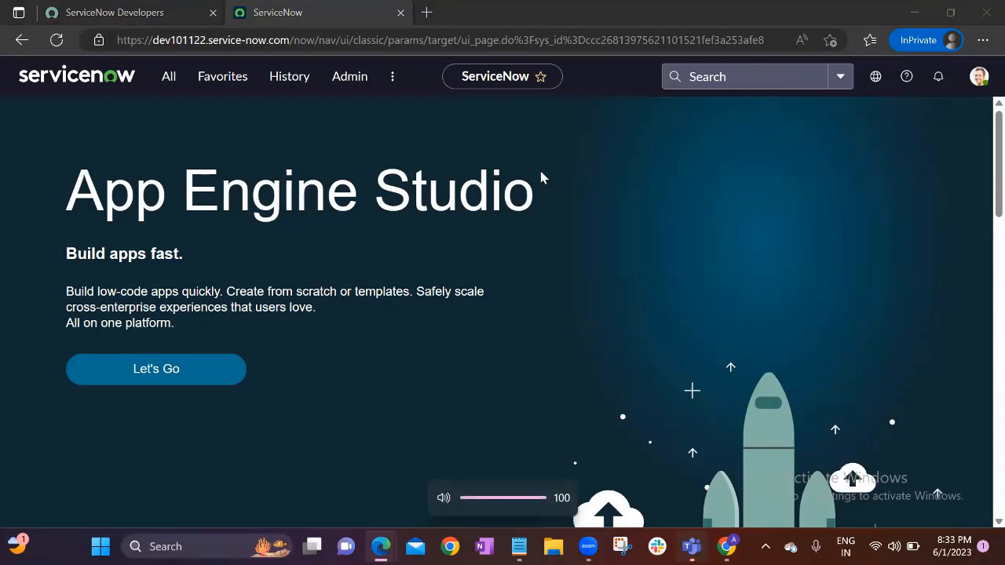